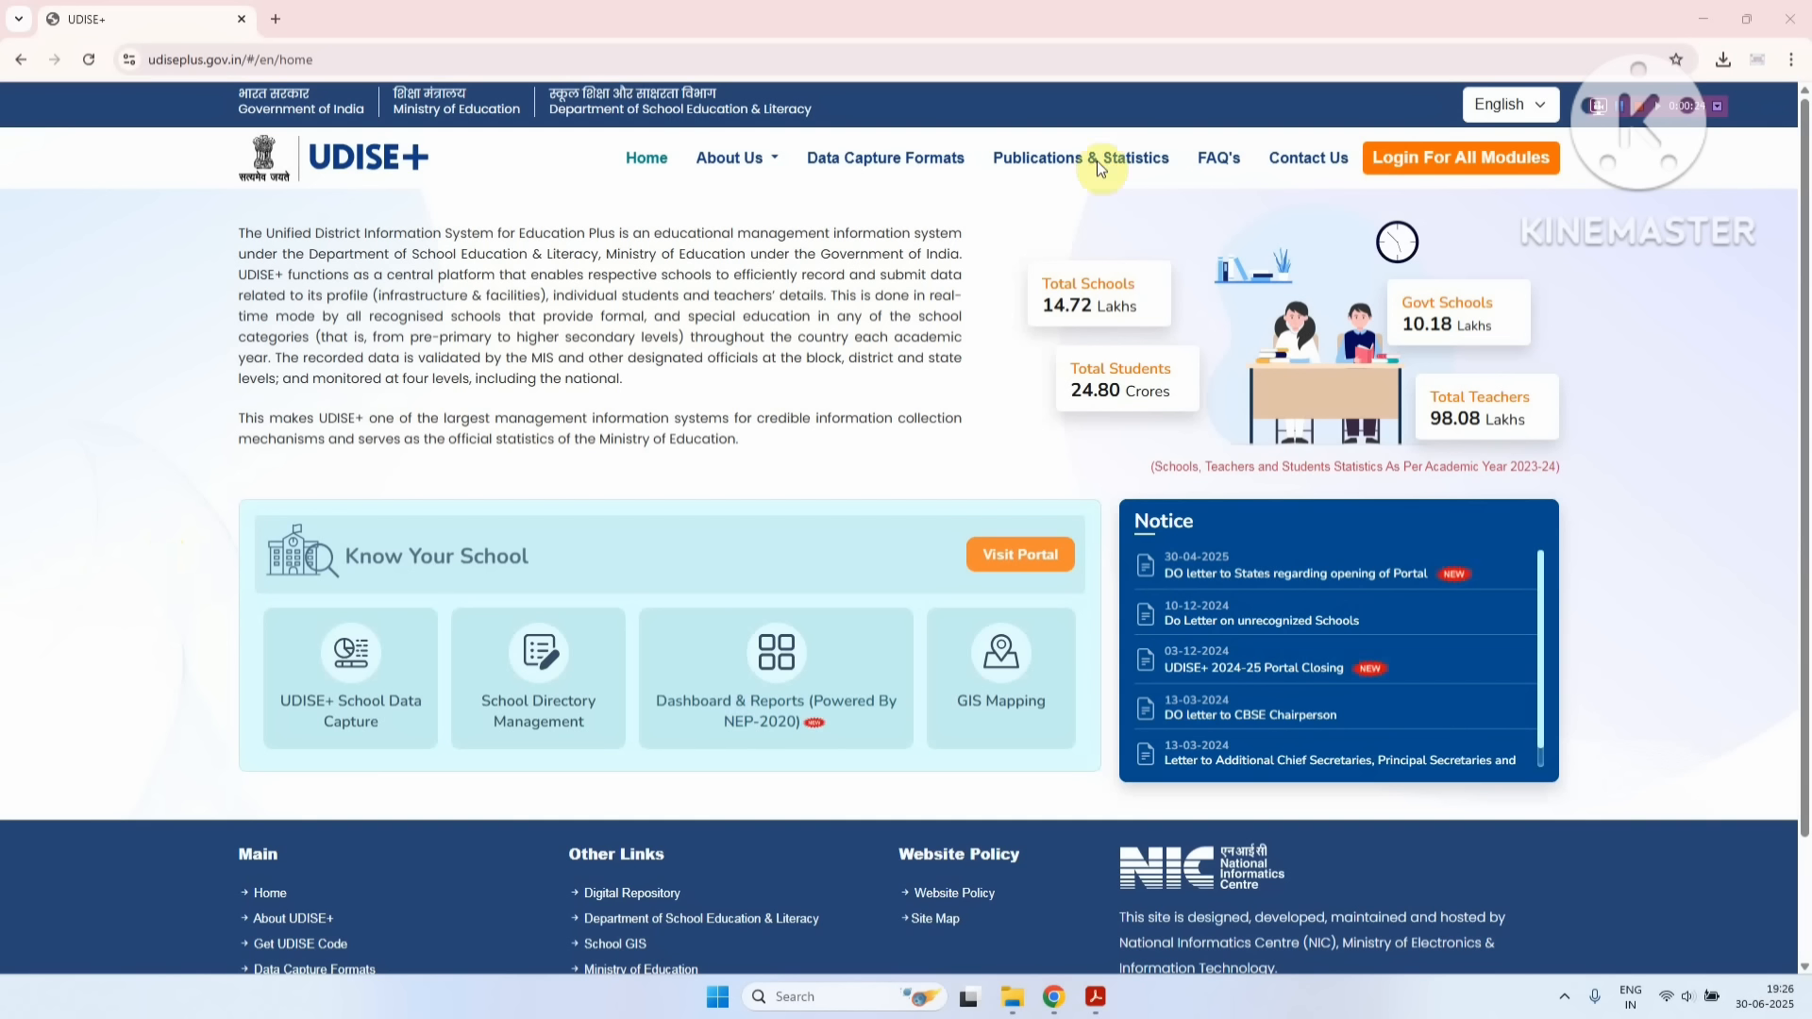
- Open the login page for all modules and load the login options for the state of Jharkhand
click(1447, 165)
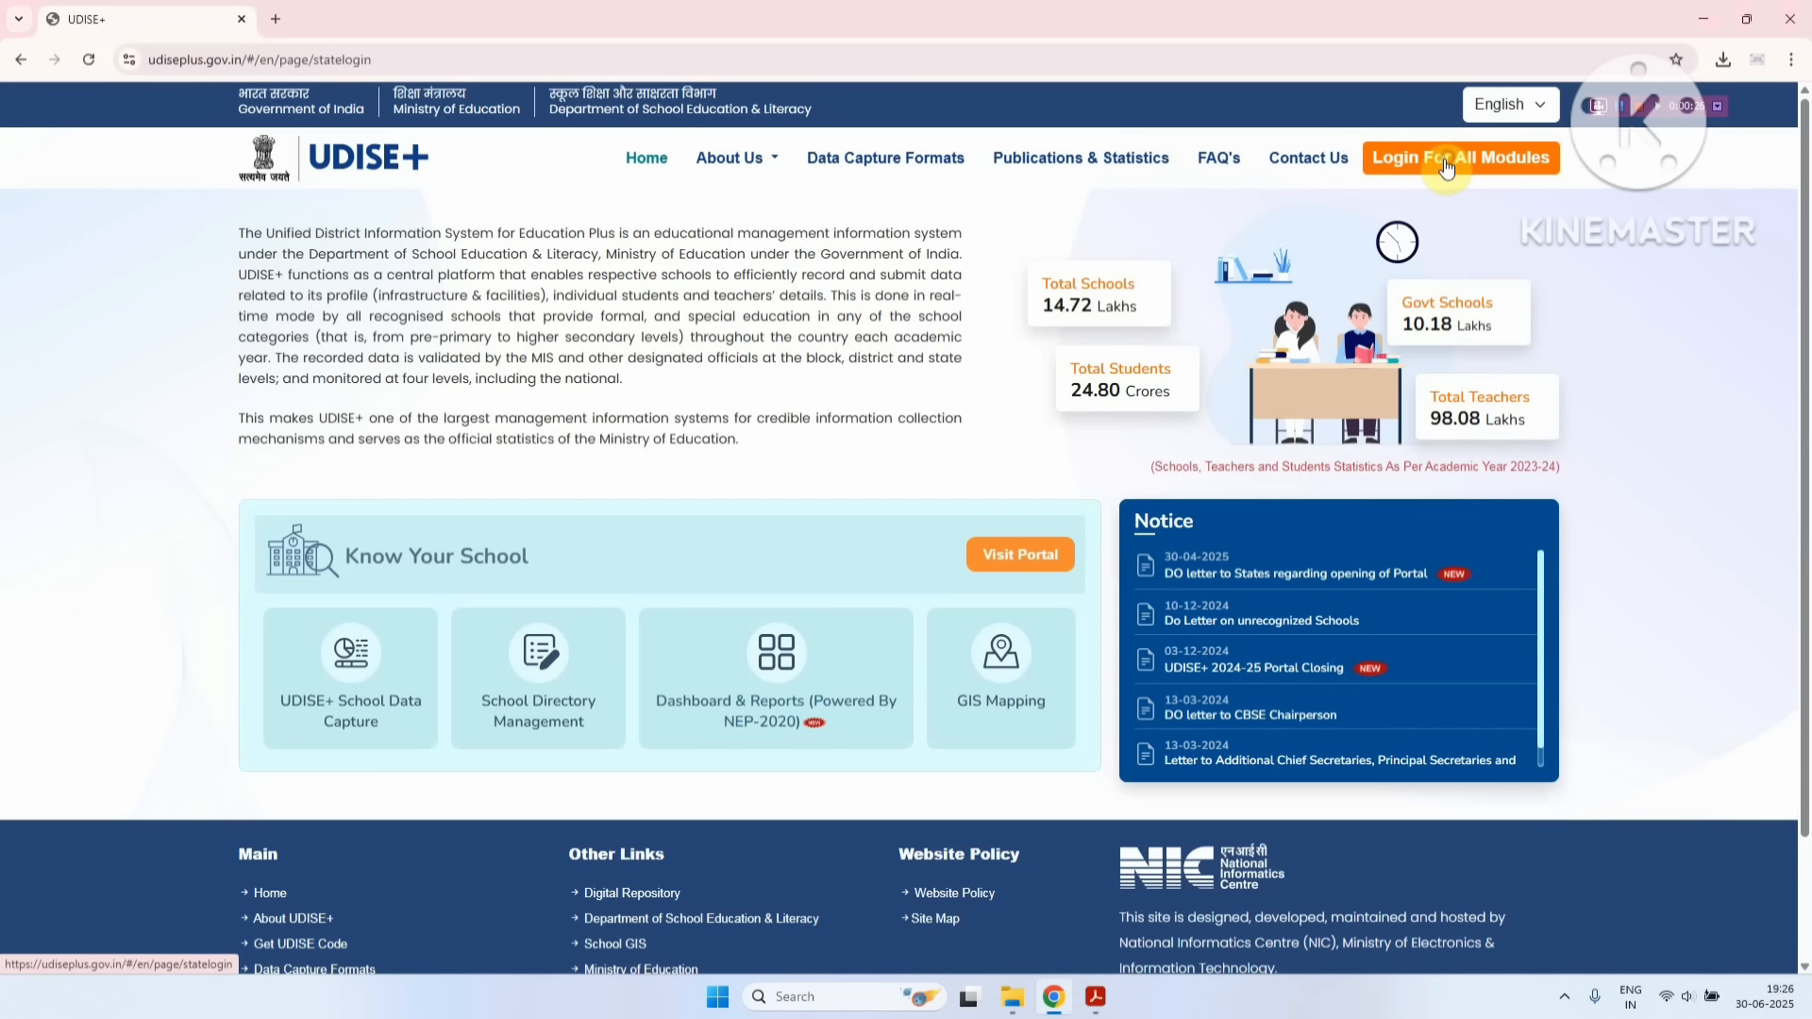
click(732, 514)
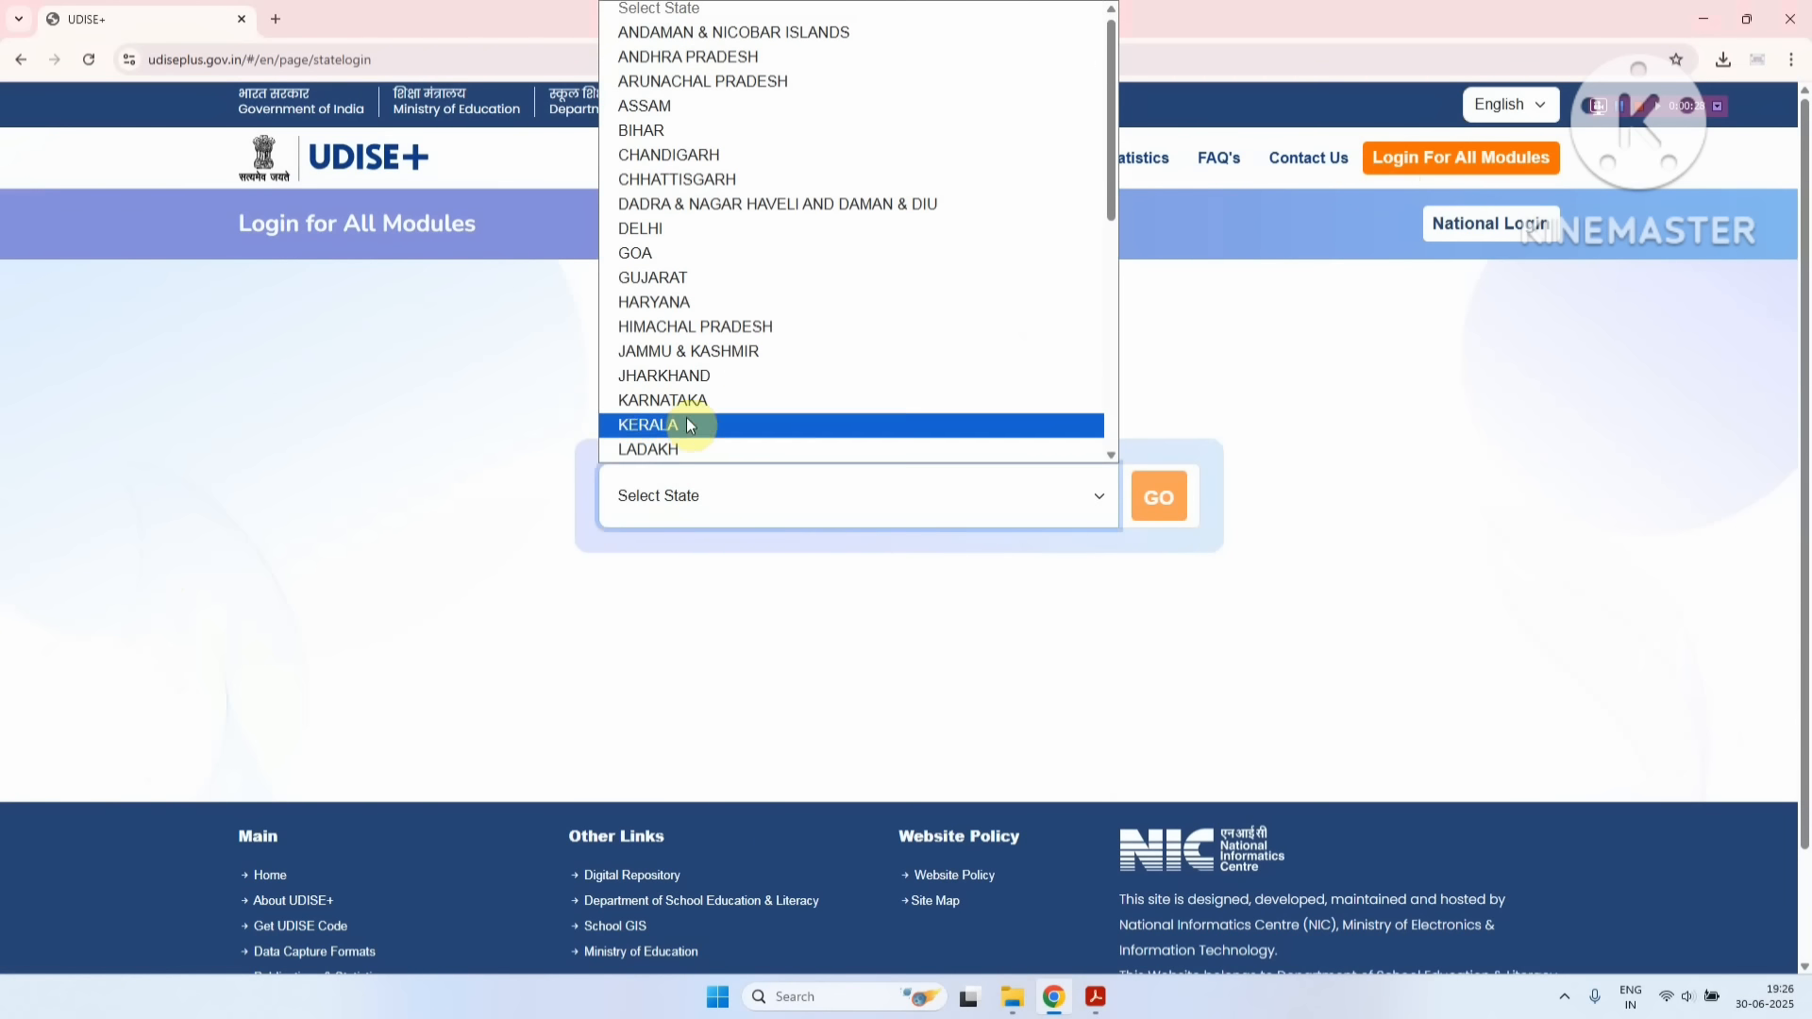
click(674, 375)
click(1159, 497)
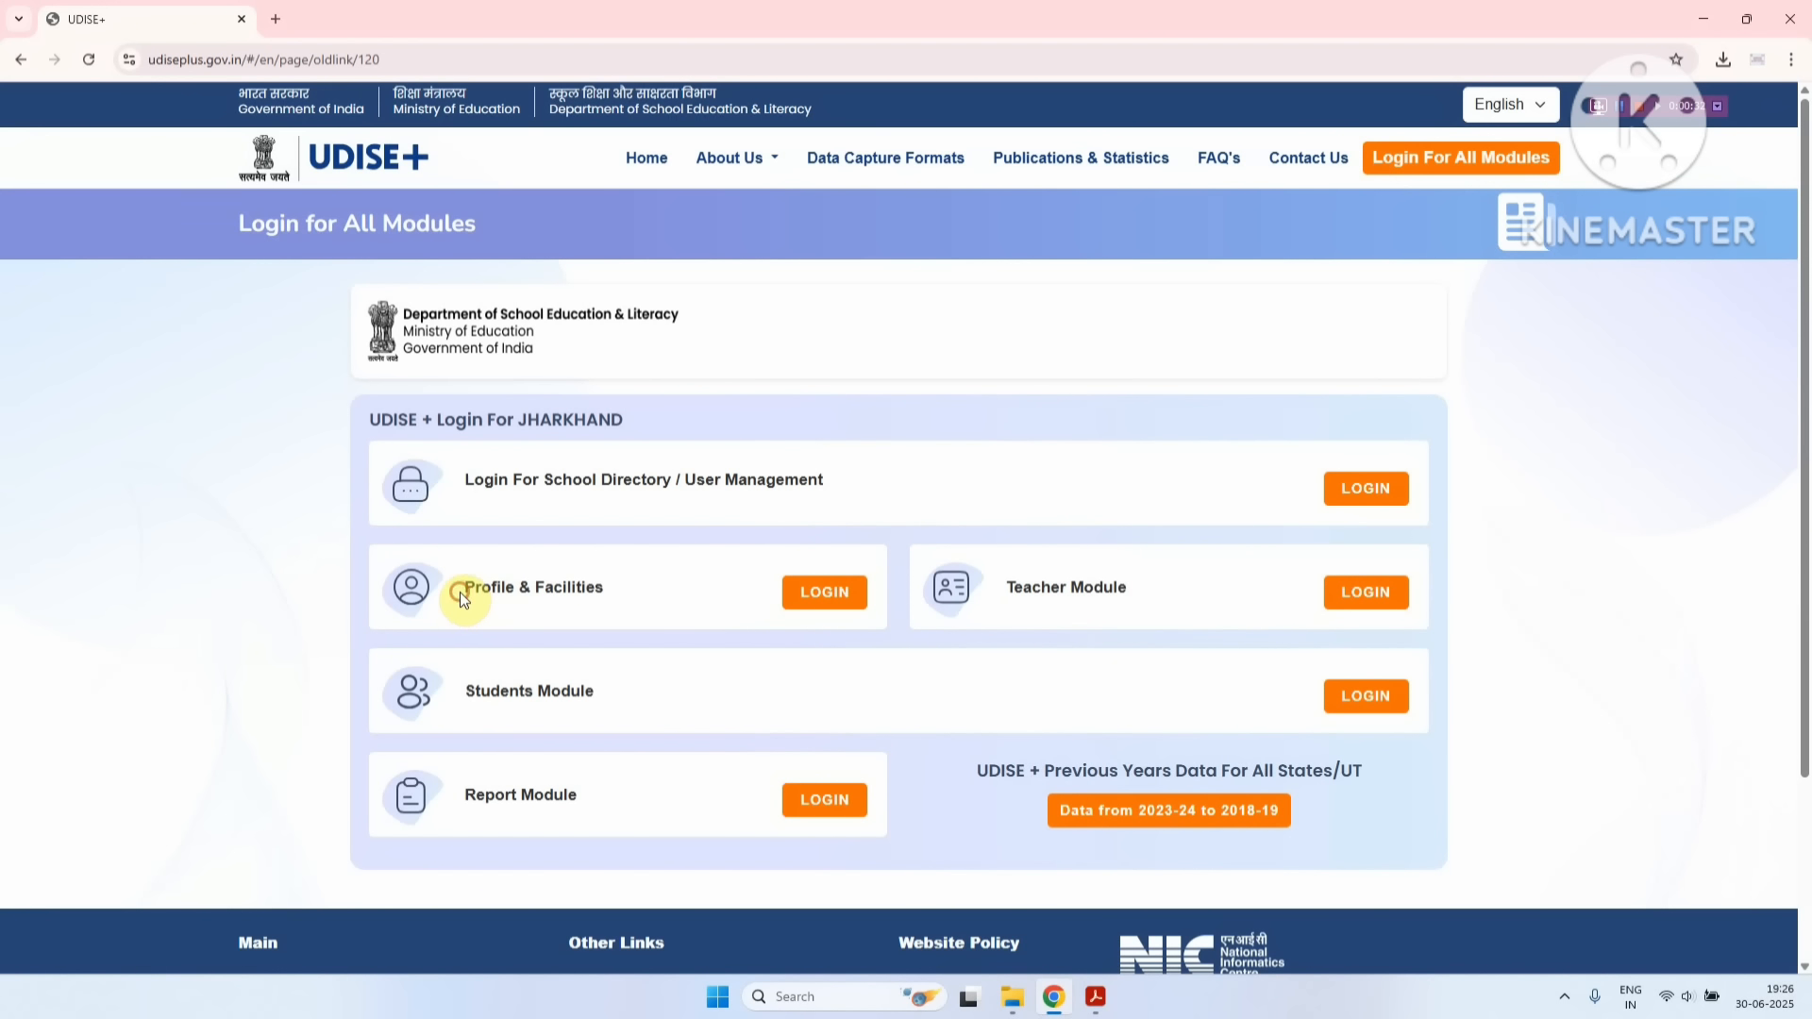
- Open the login page of the Profile & Facilities module for Jharkhand
drag(460, 592, 540, 606)
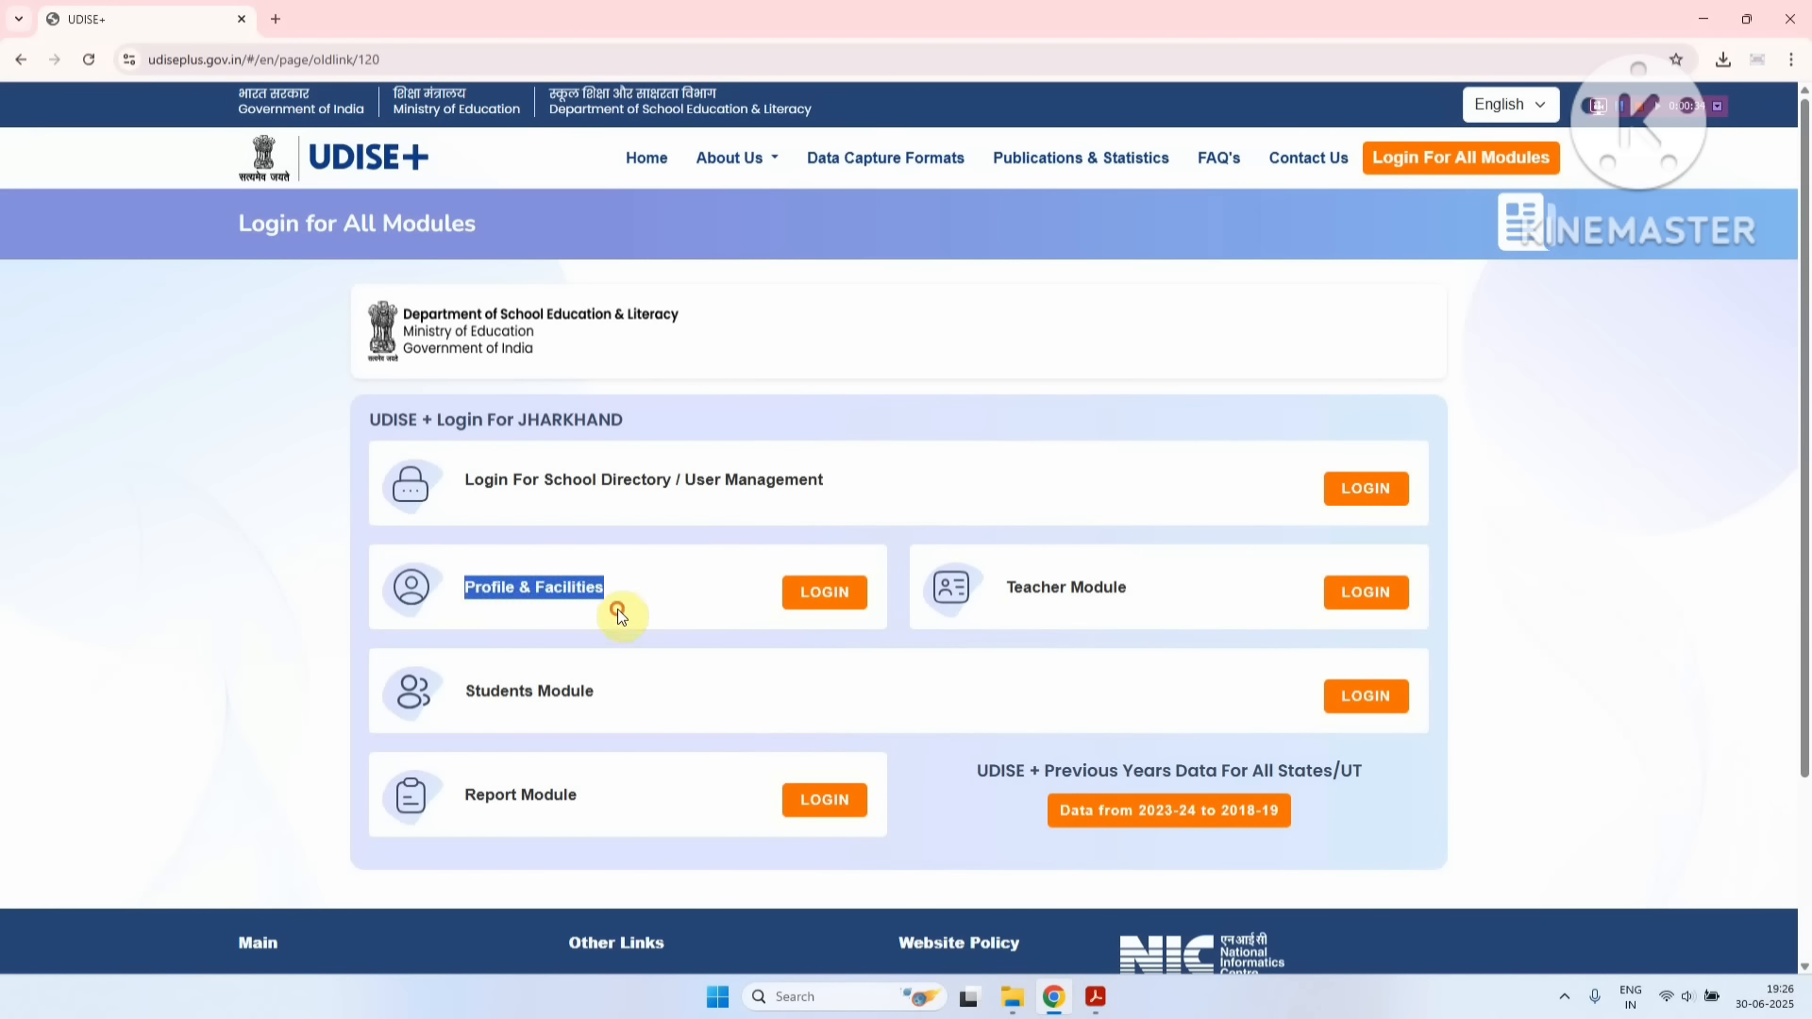
click(551, 538)
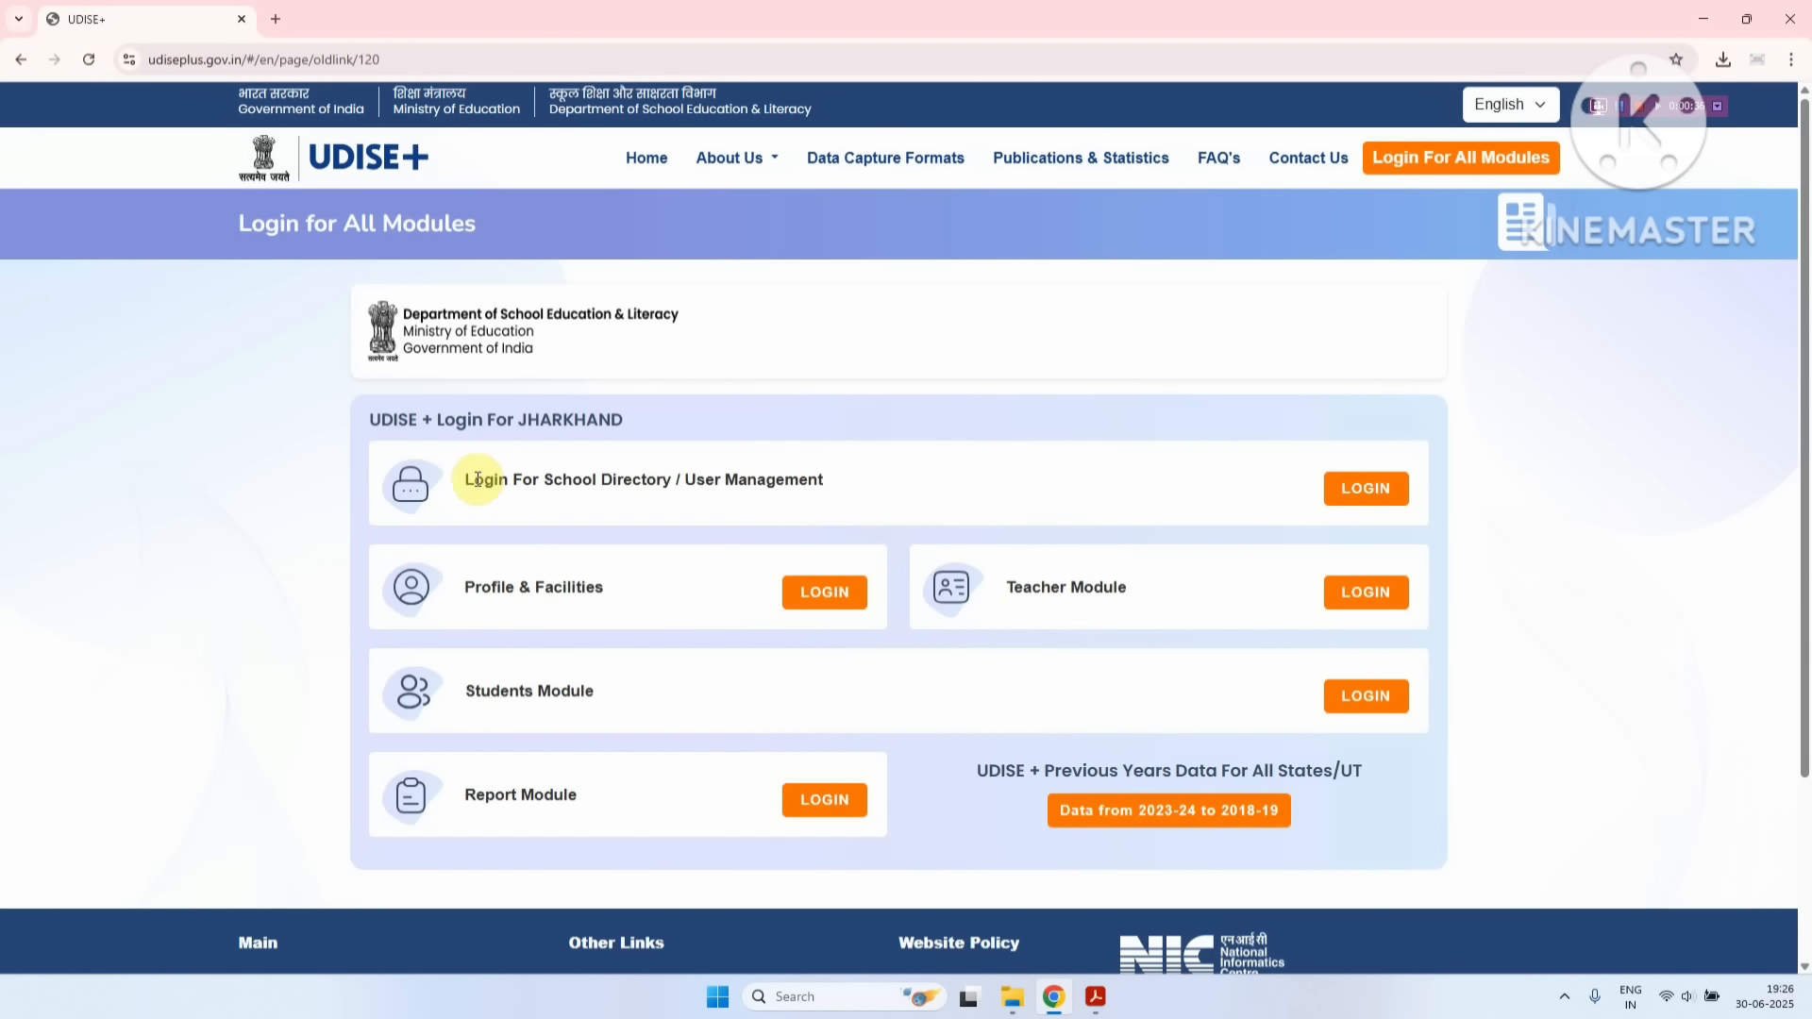
drag(475, 479, 856, 489)
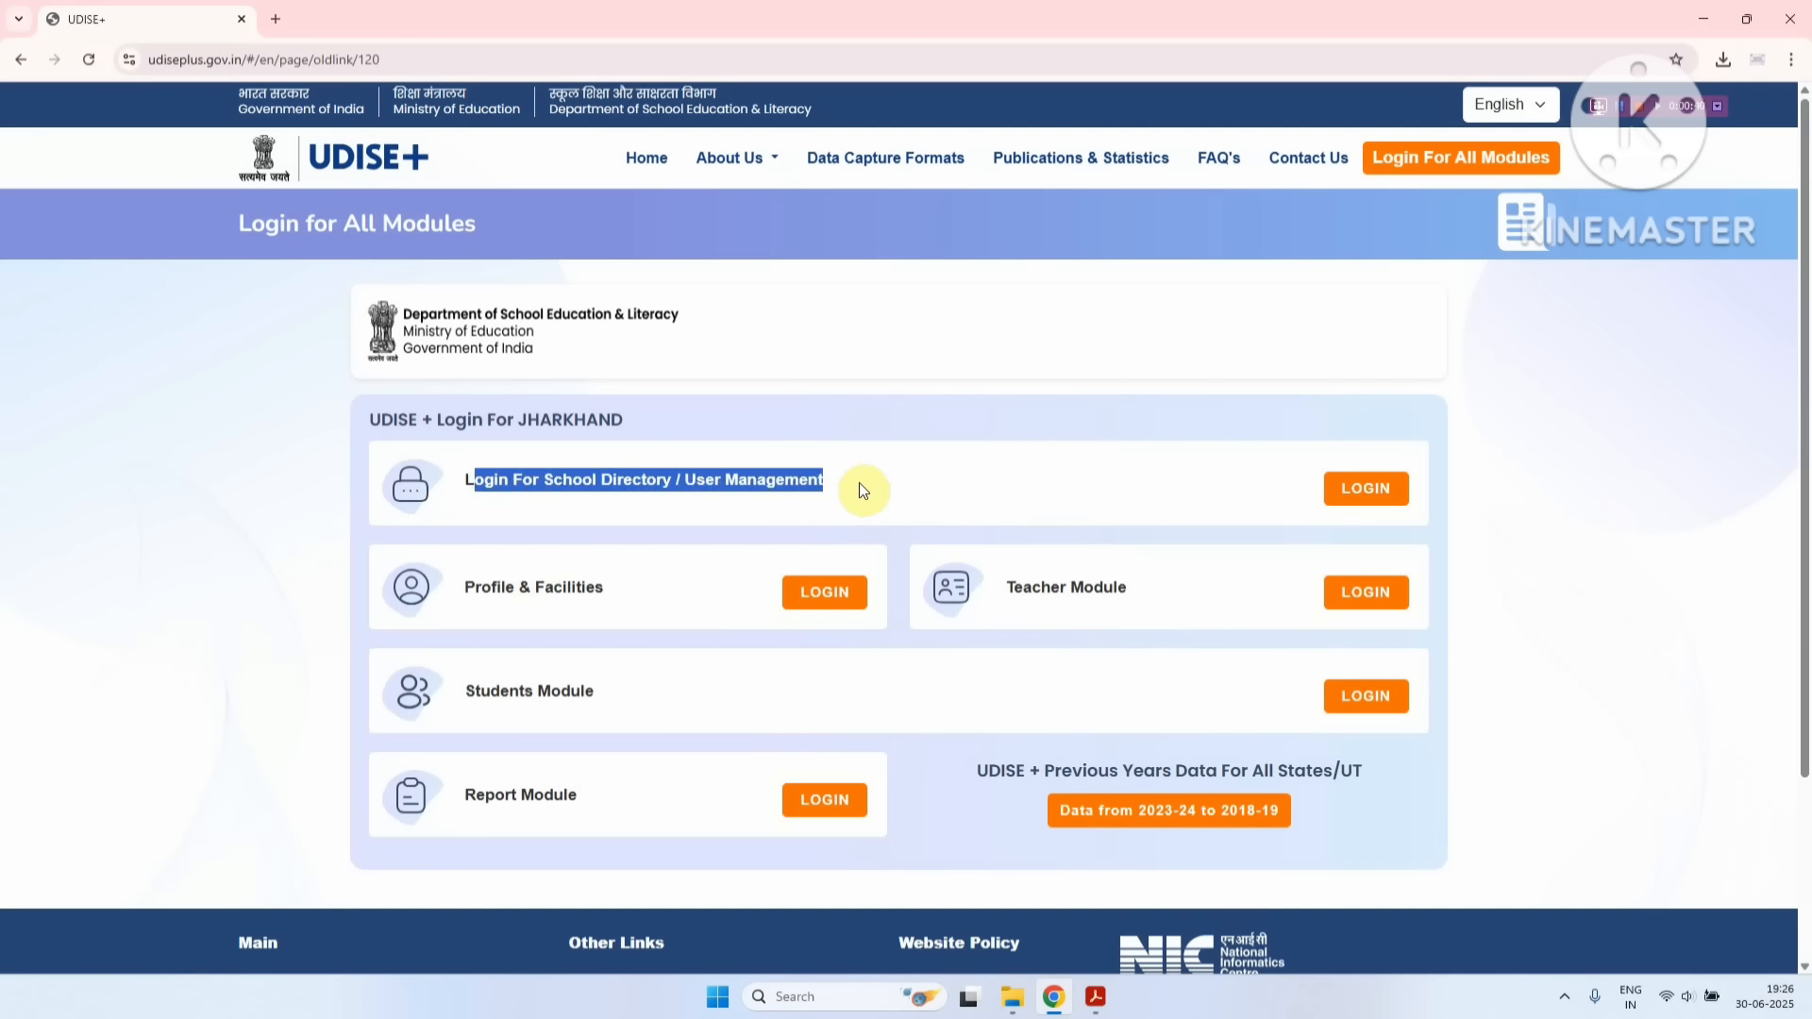
click(717, 593)
click(827, 593)
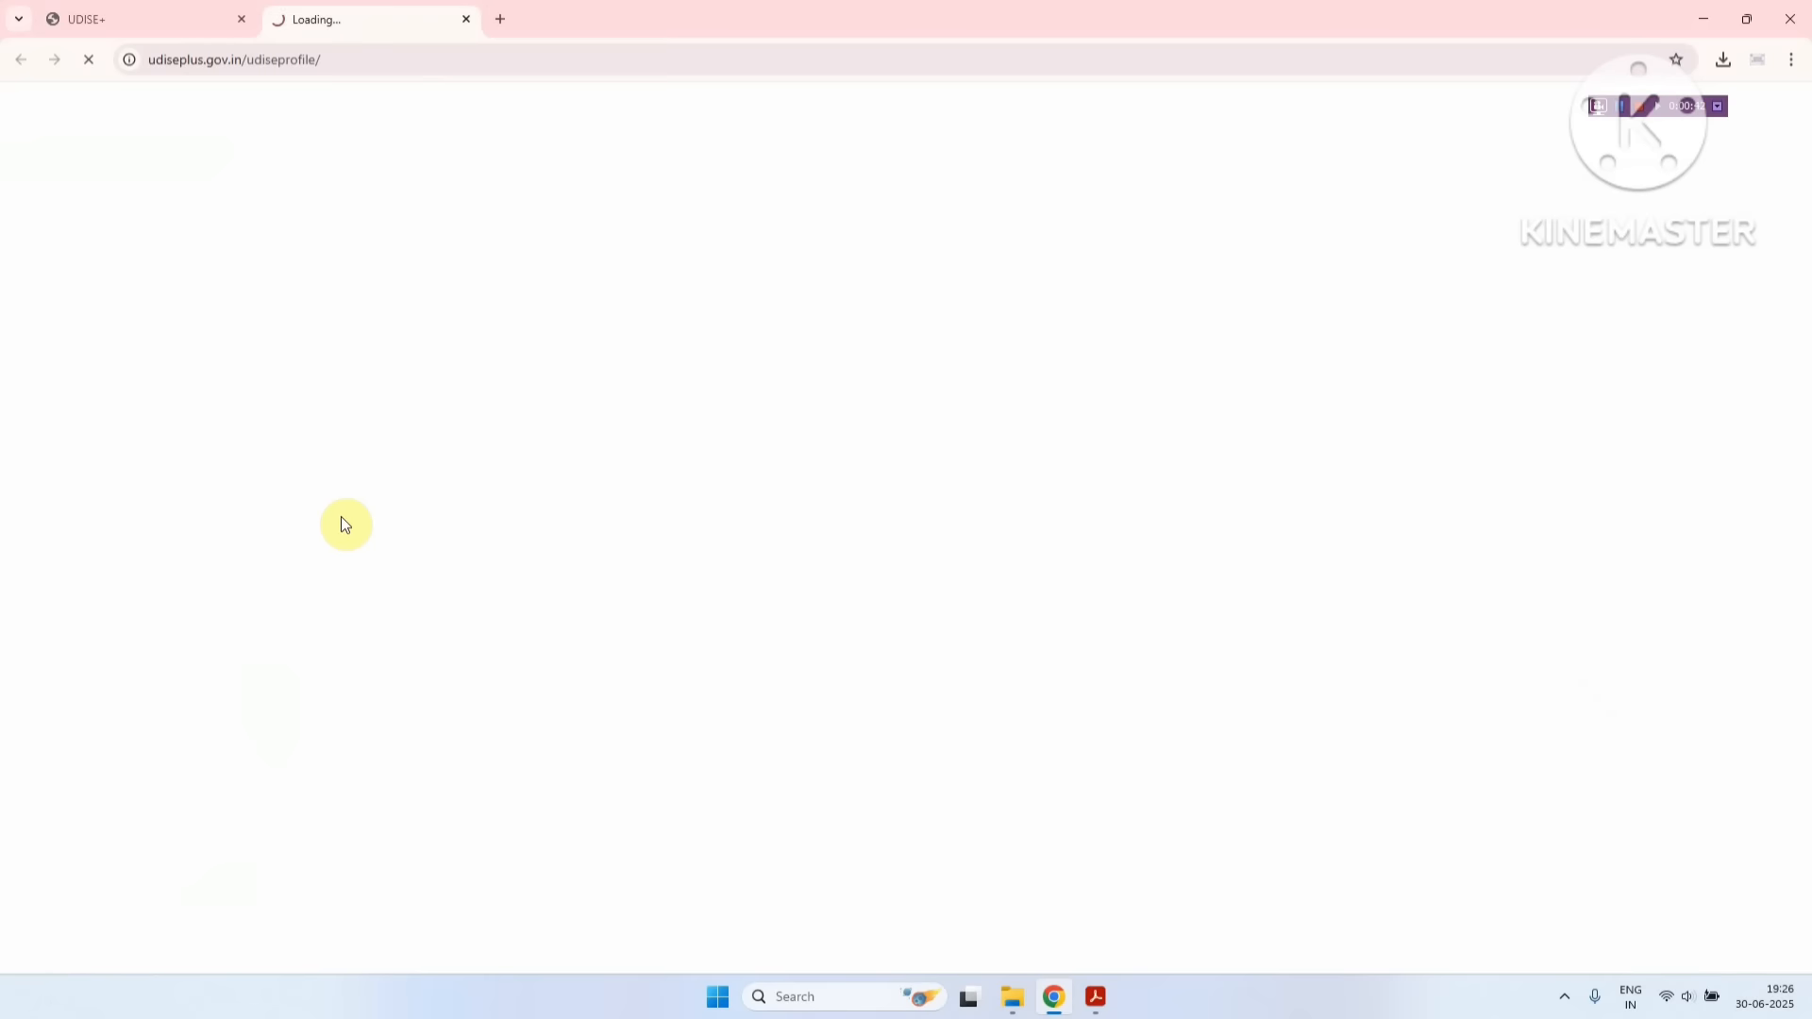
- Log in to the Profile & Facilities module with the prefilled credentials, entering the captcha code
click(1131, 469)
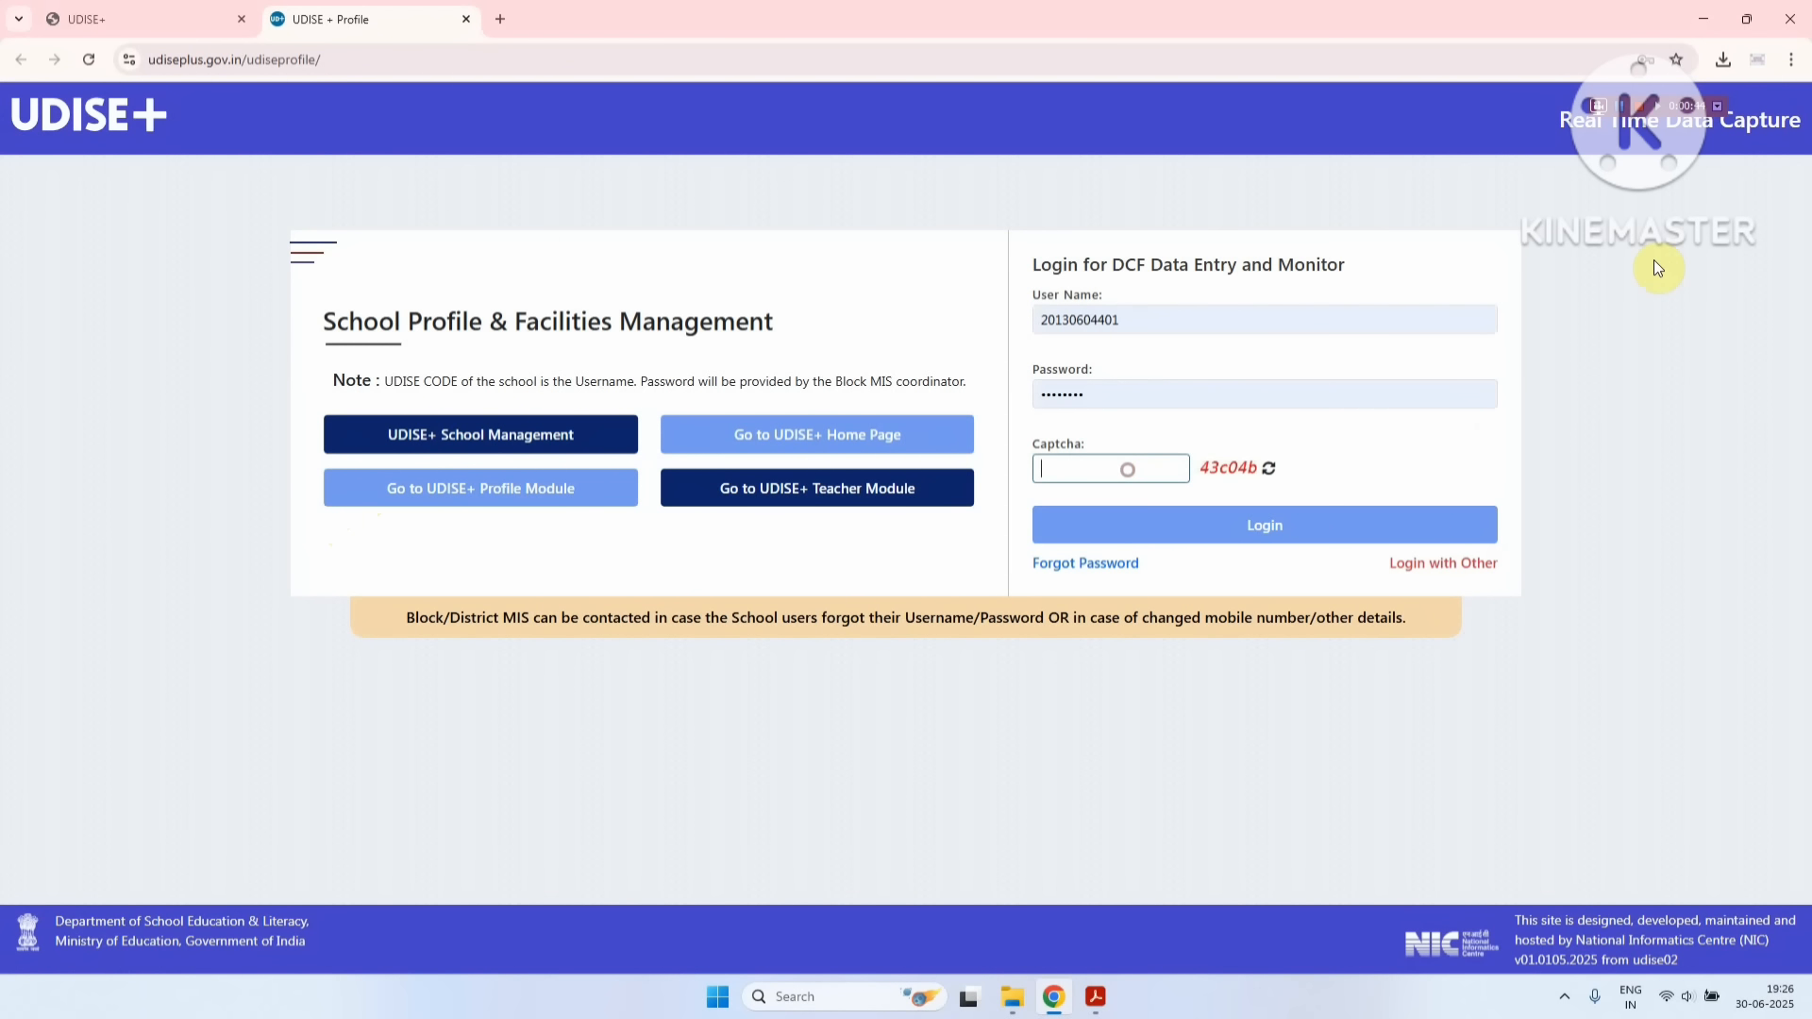
text(43c04b)
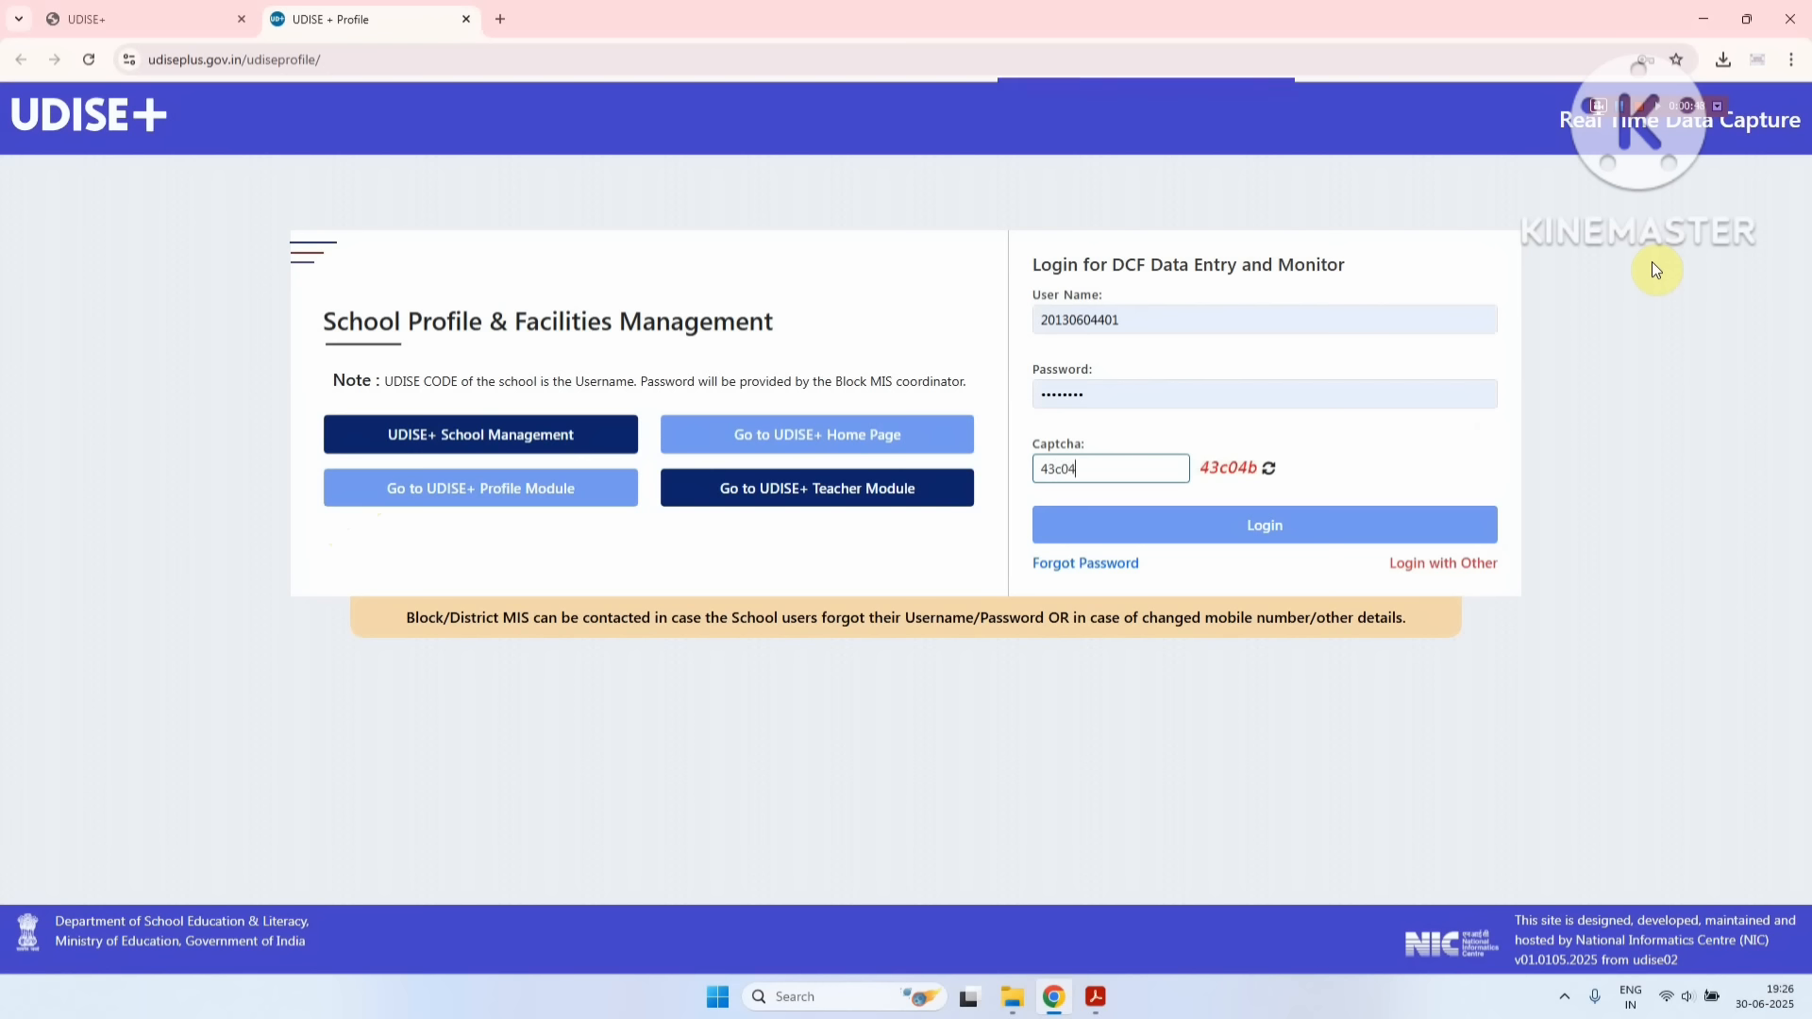
click(1250, 536)
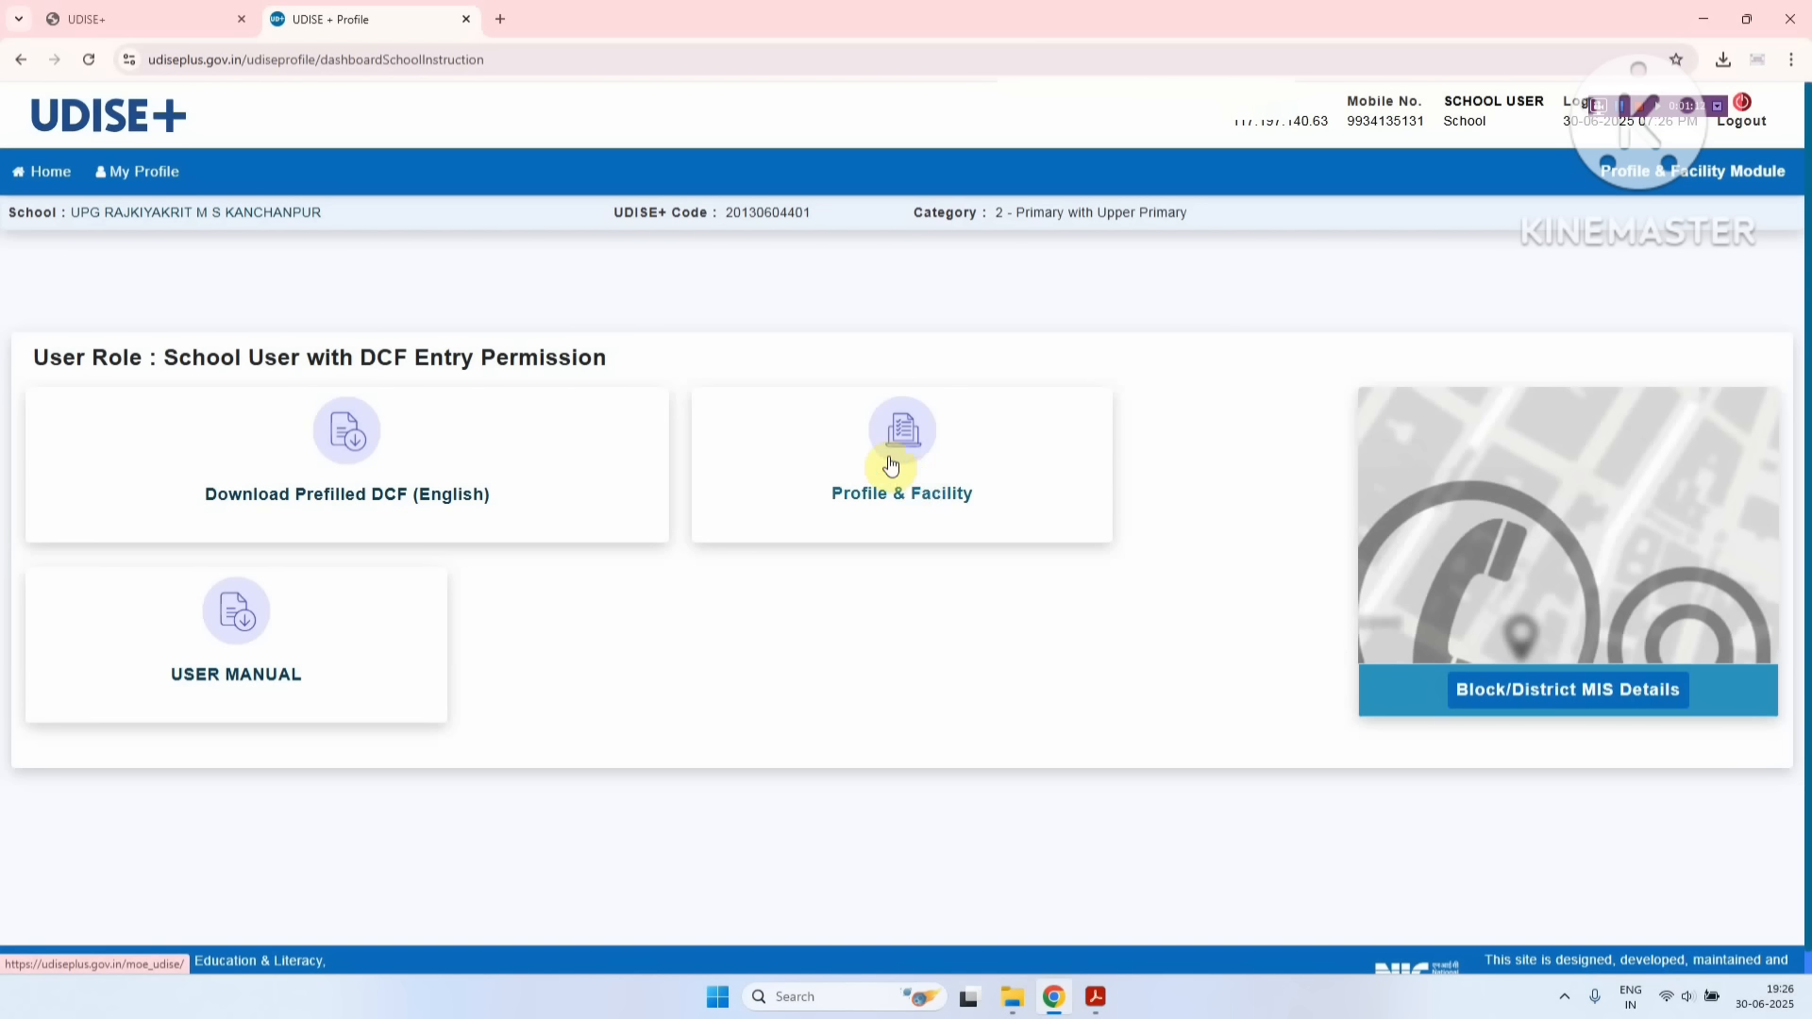
- Open the Profile & Facility portal and log in with the prefilled credentials, entering its captcha code
click(908, 436)
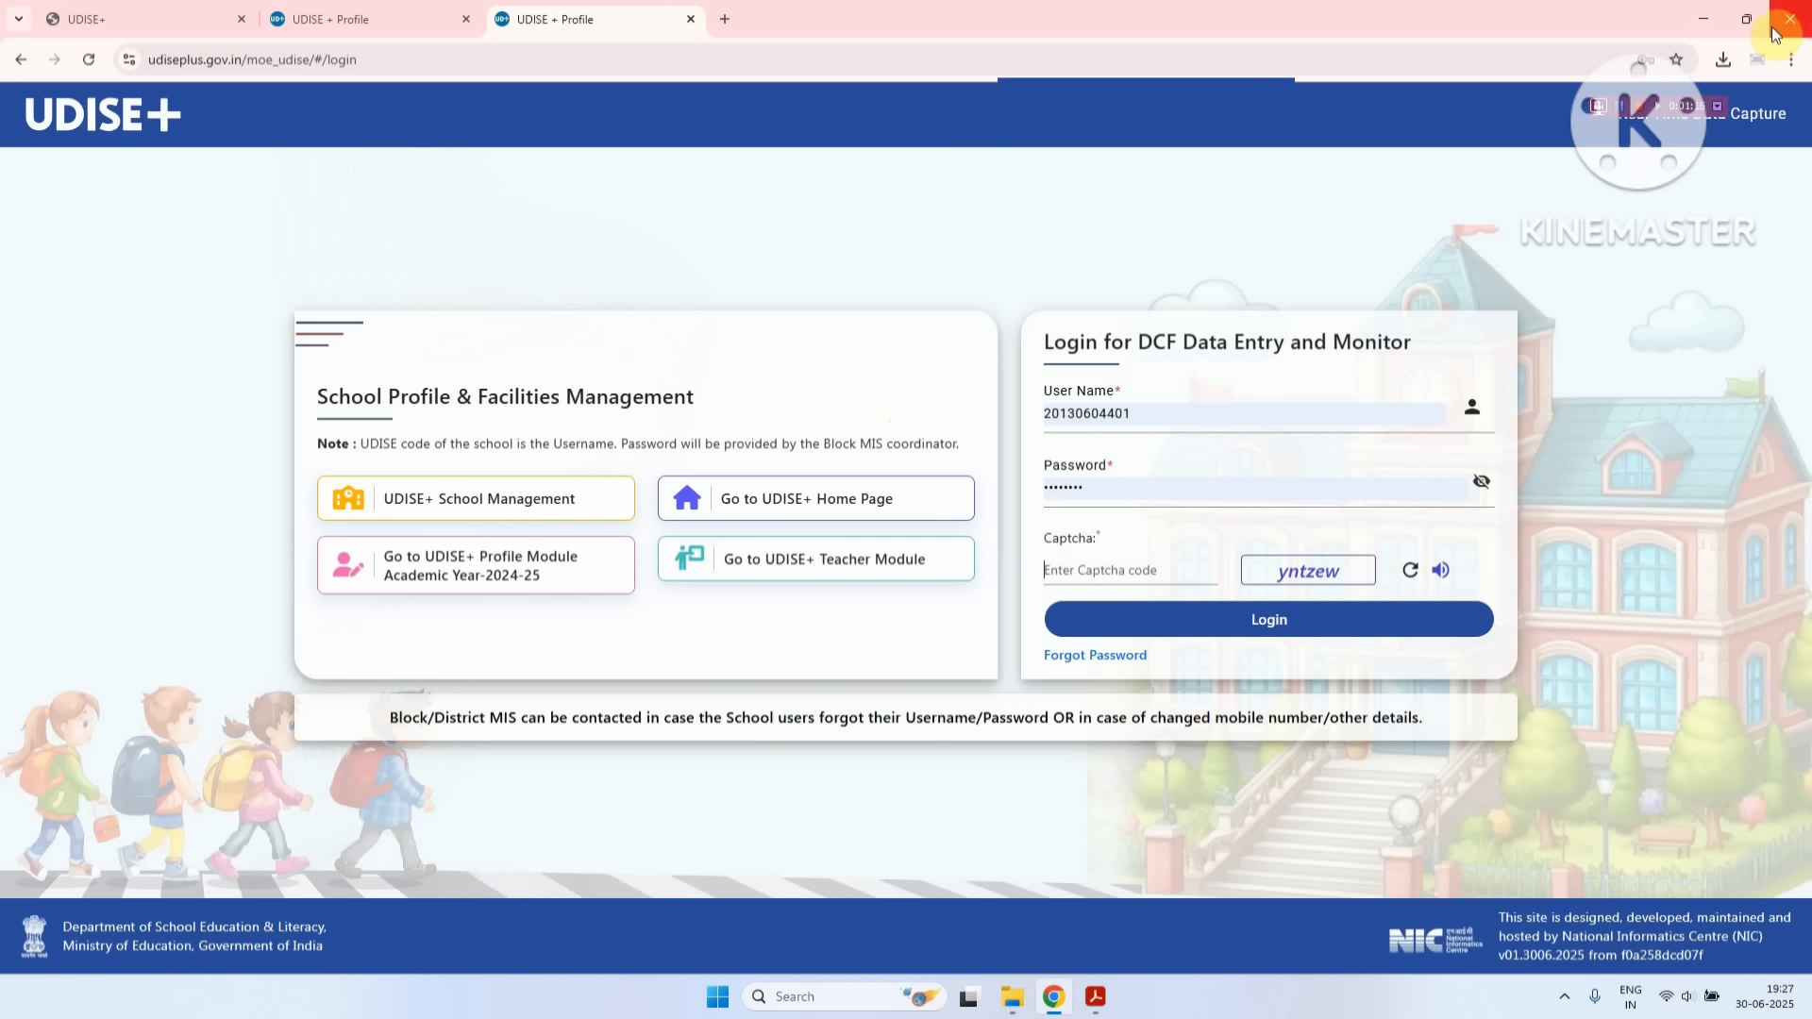
text(yn)
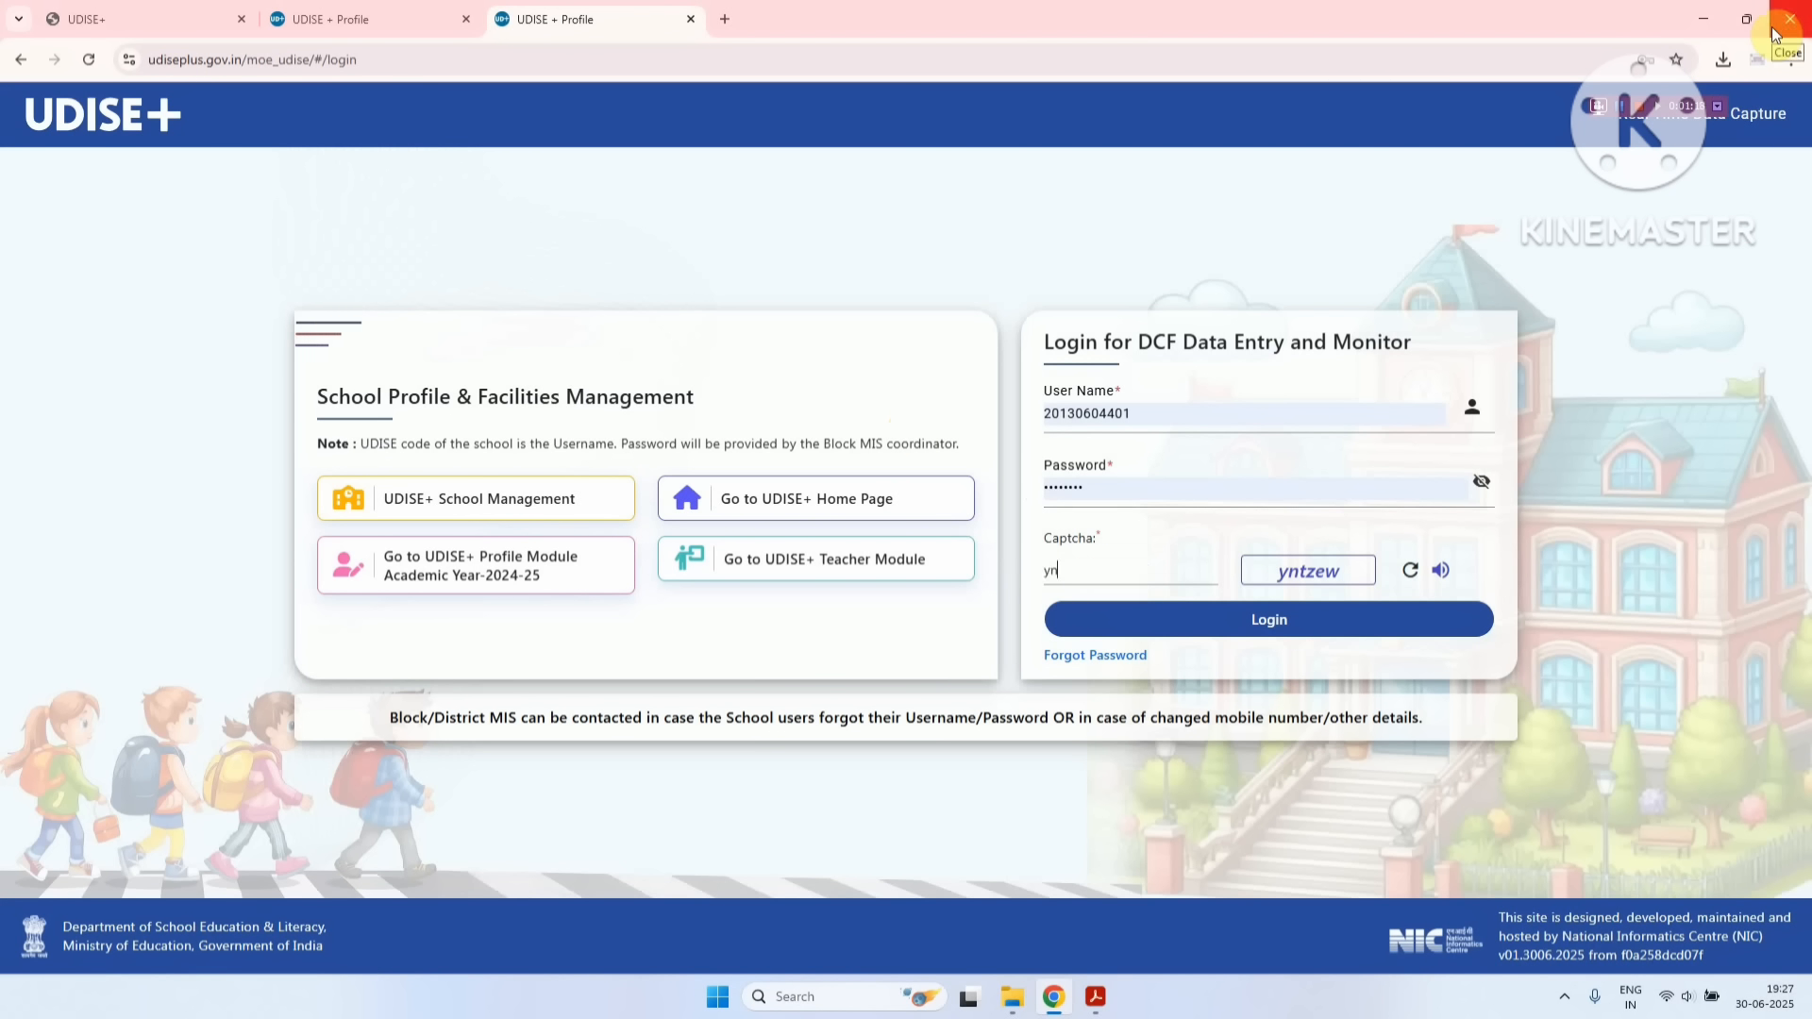
text(tzew)
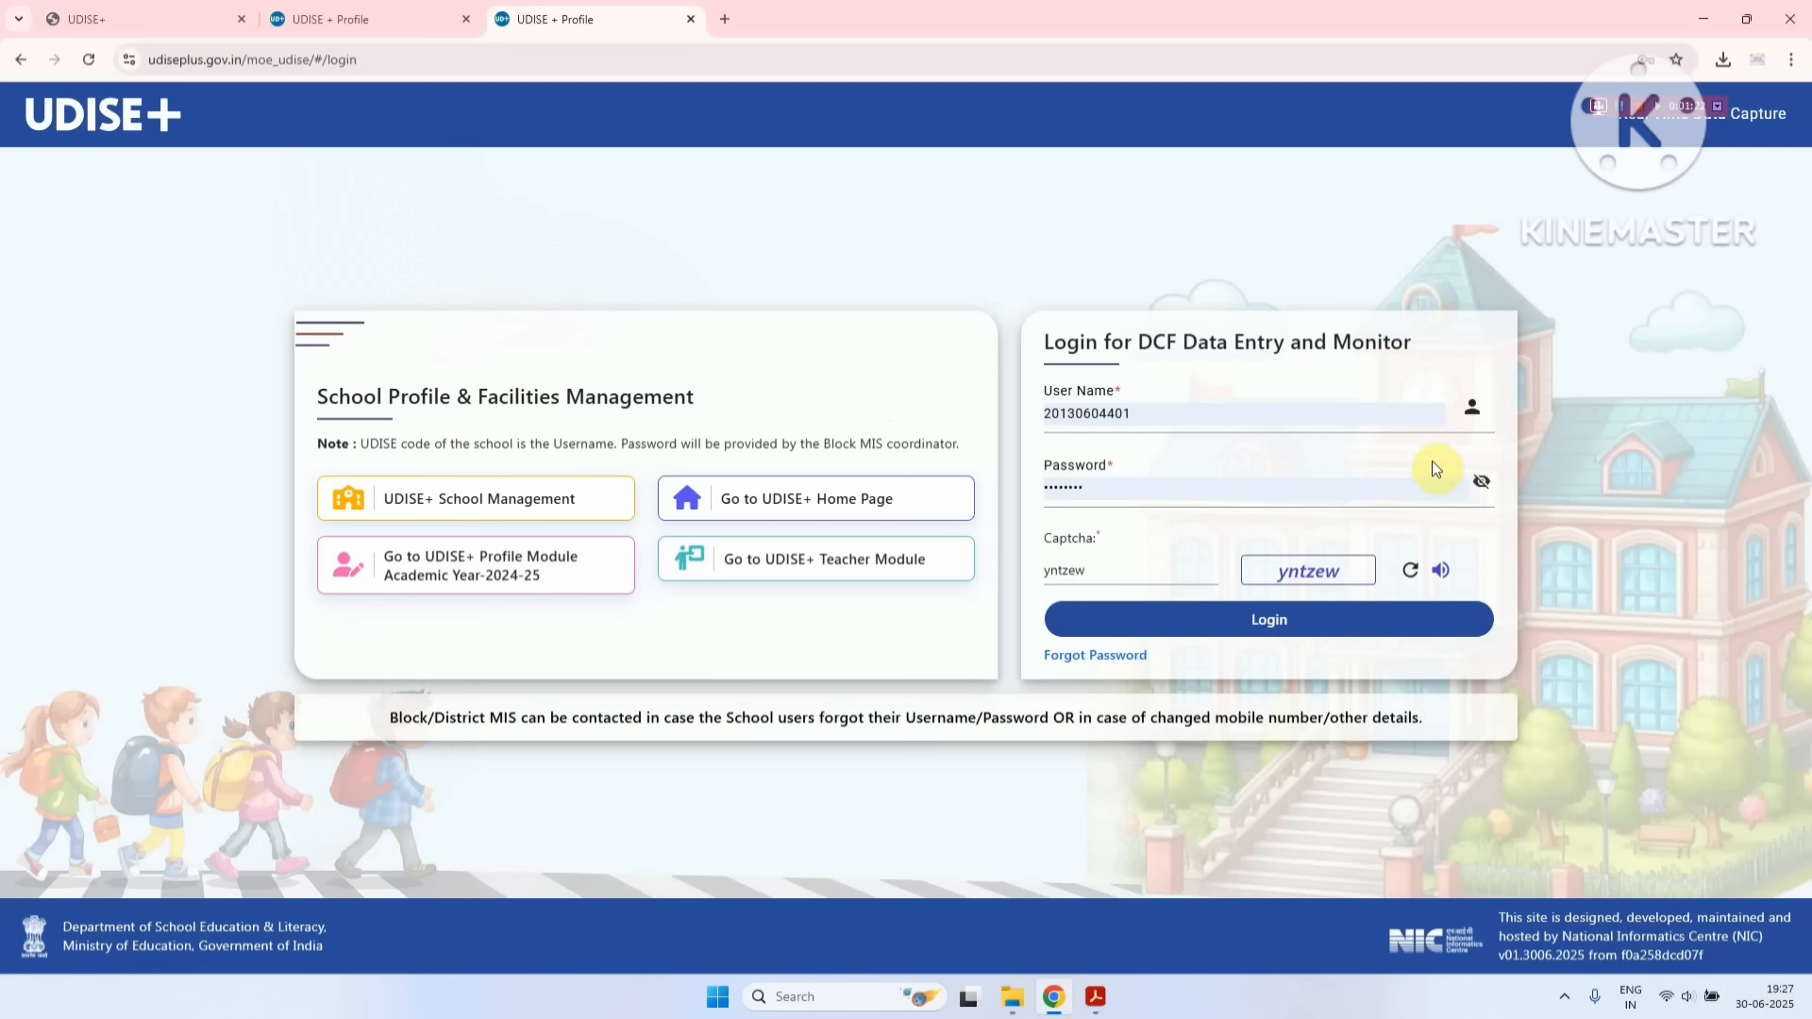
click(1265, 627)
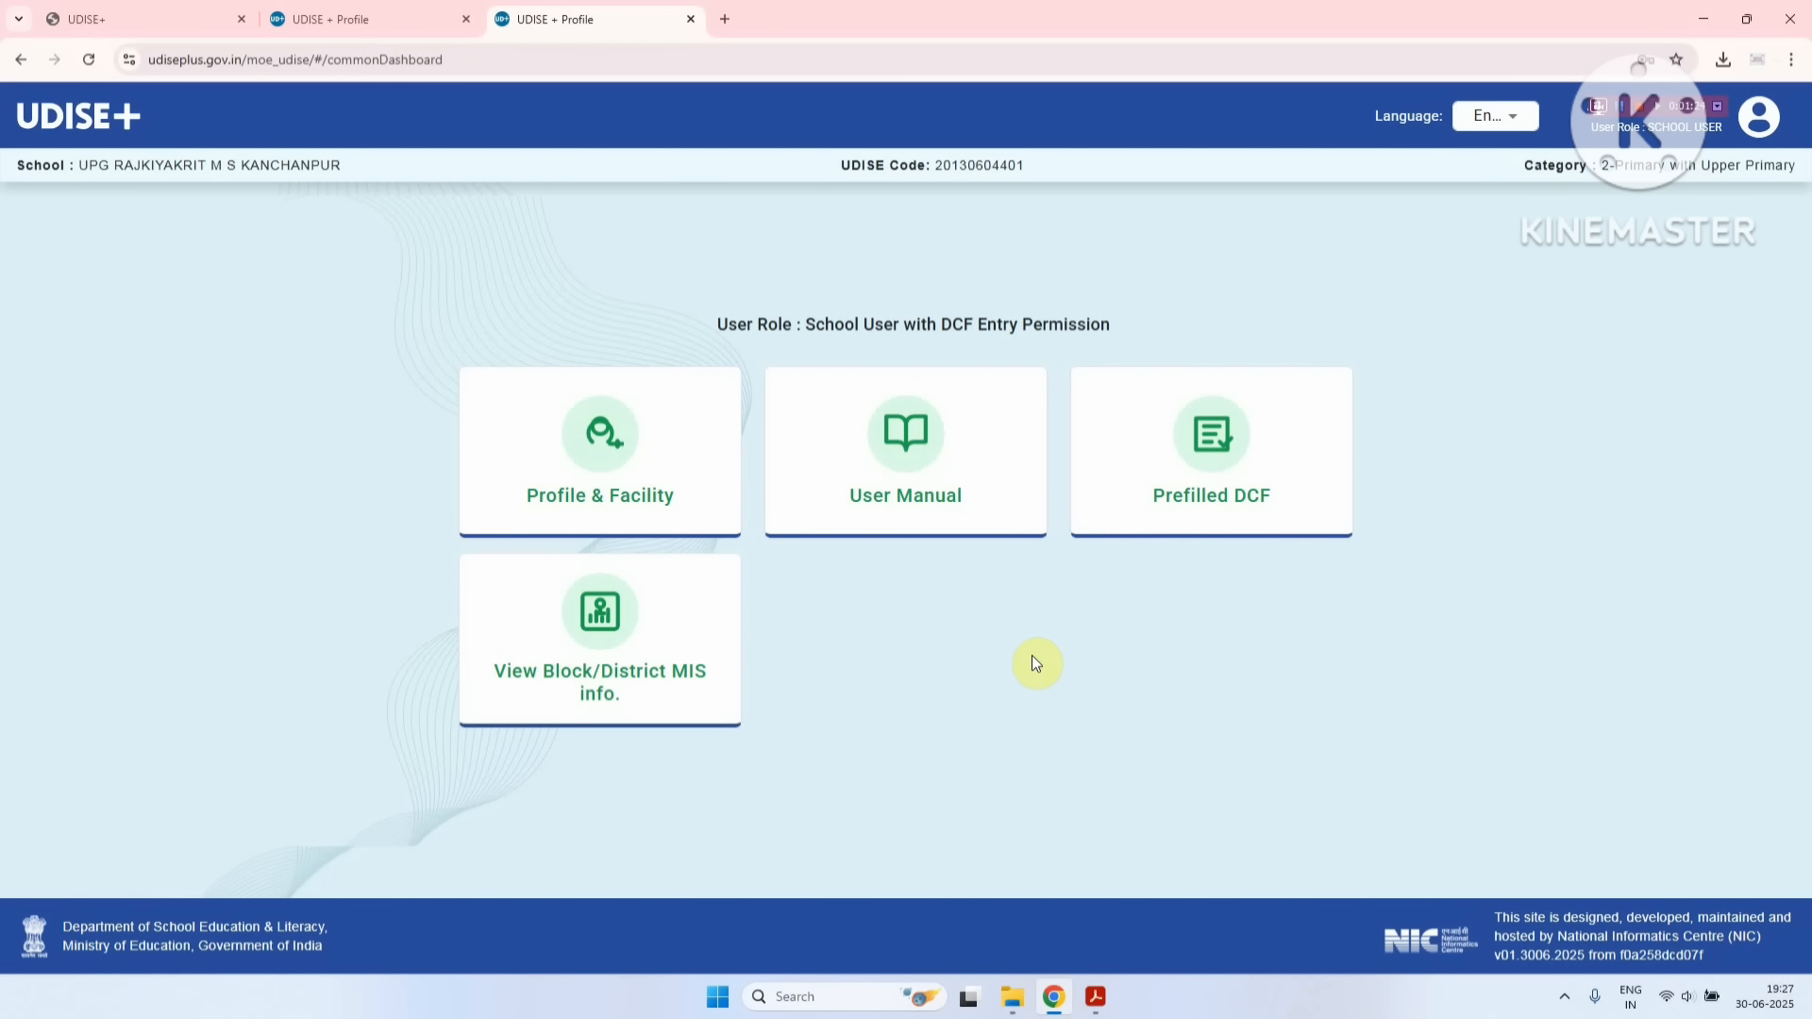
- Download the Prefilled DCF for a quick look and open the school's Profile & Facility dashboard
click(1228, 460)
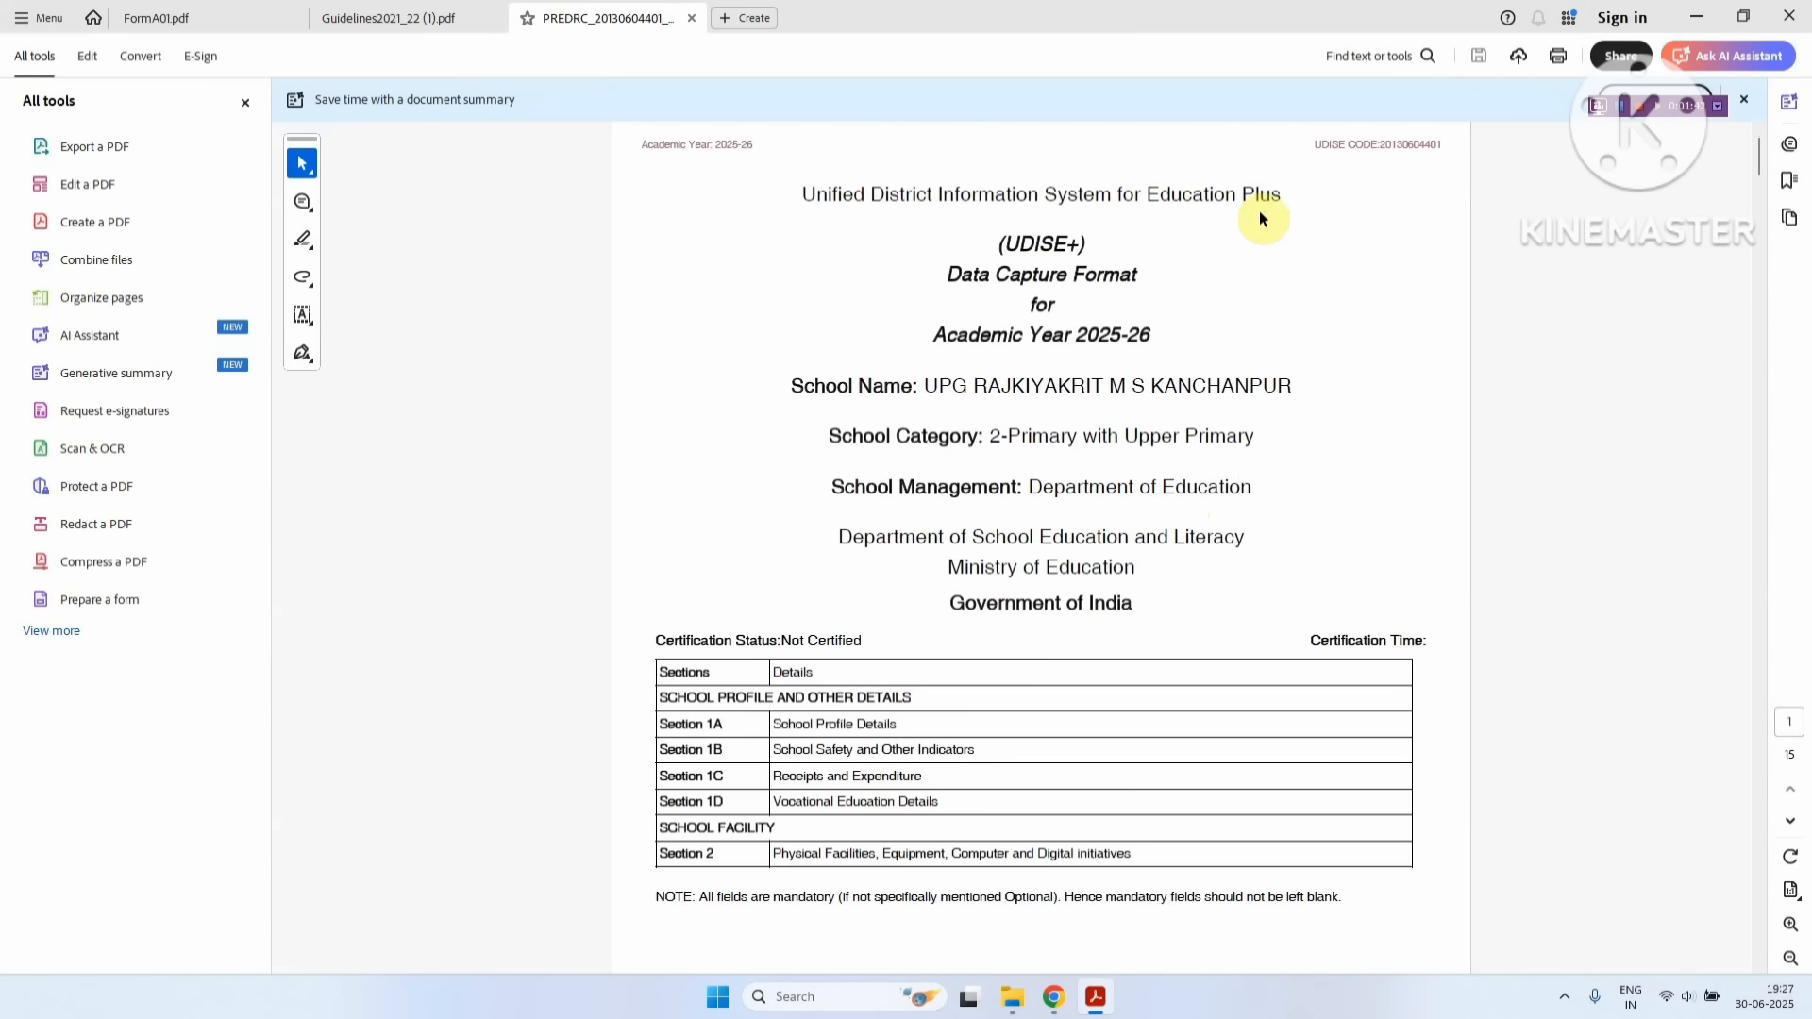
click(1689, 12)
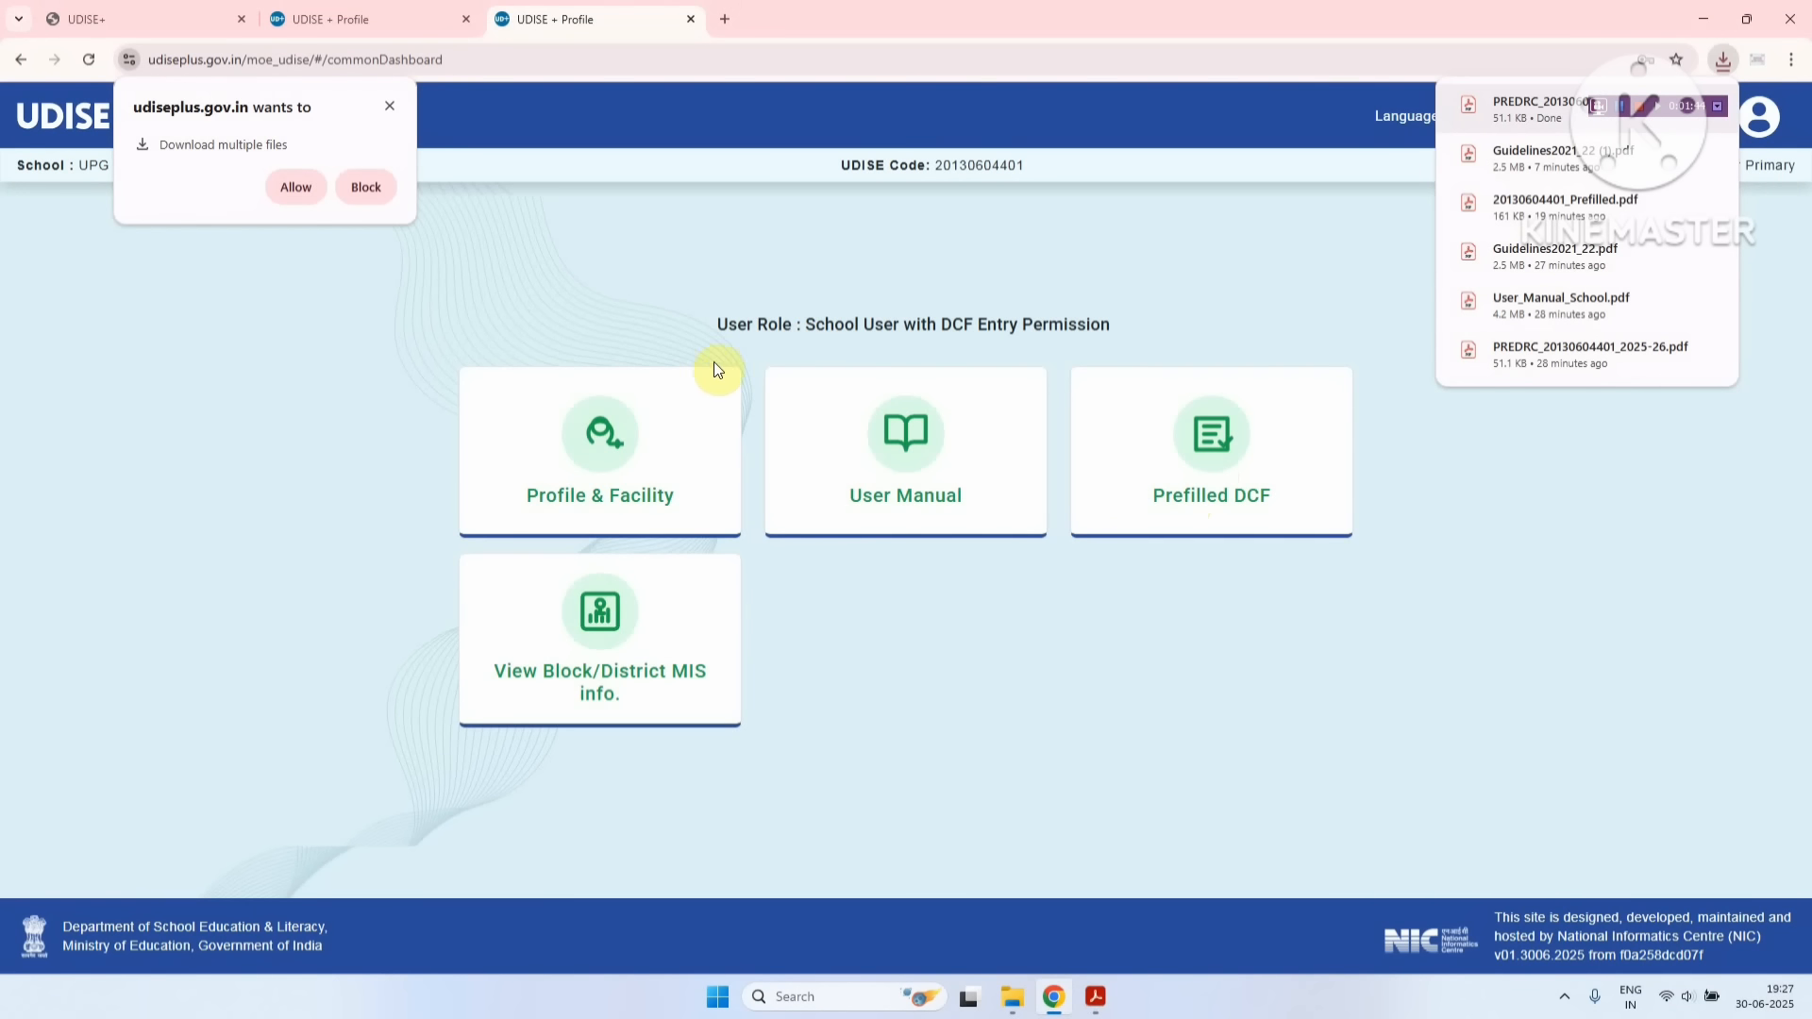
click(390, 105)
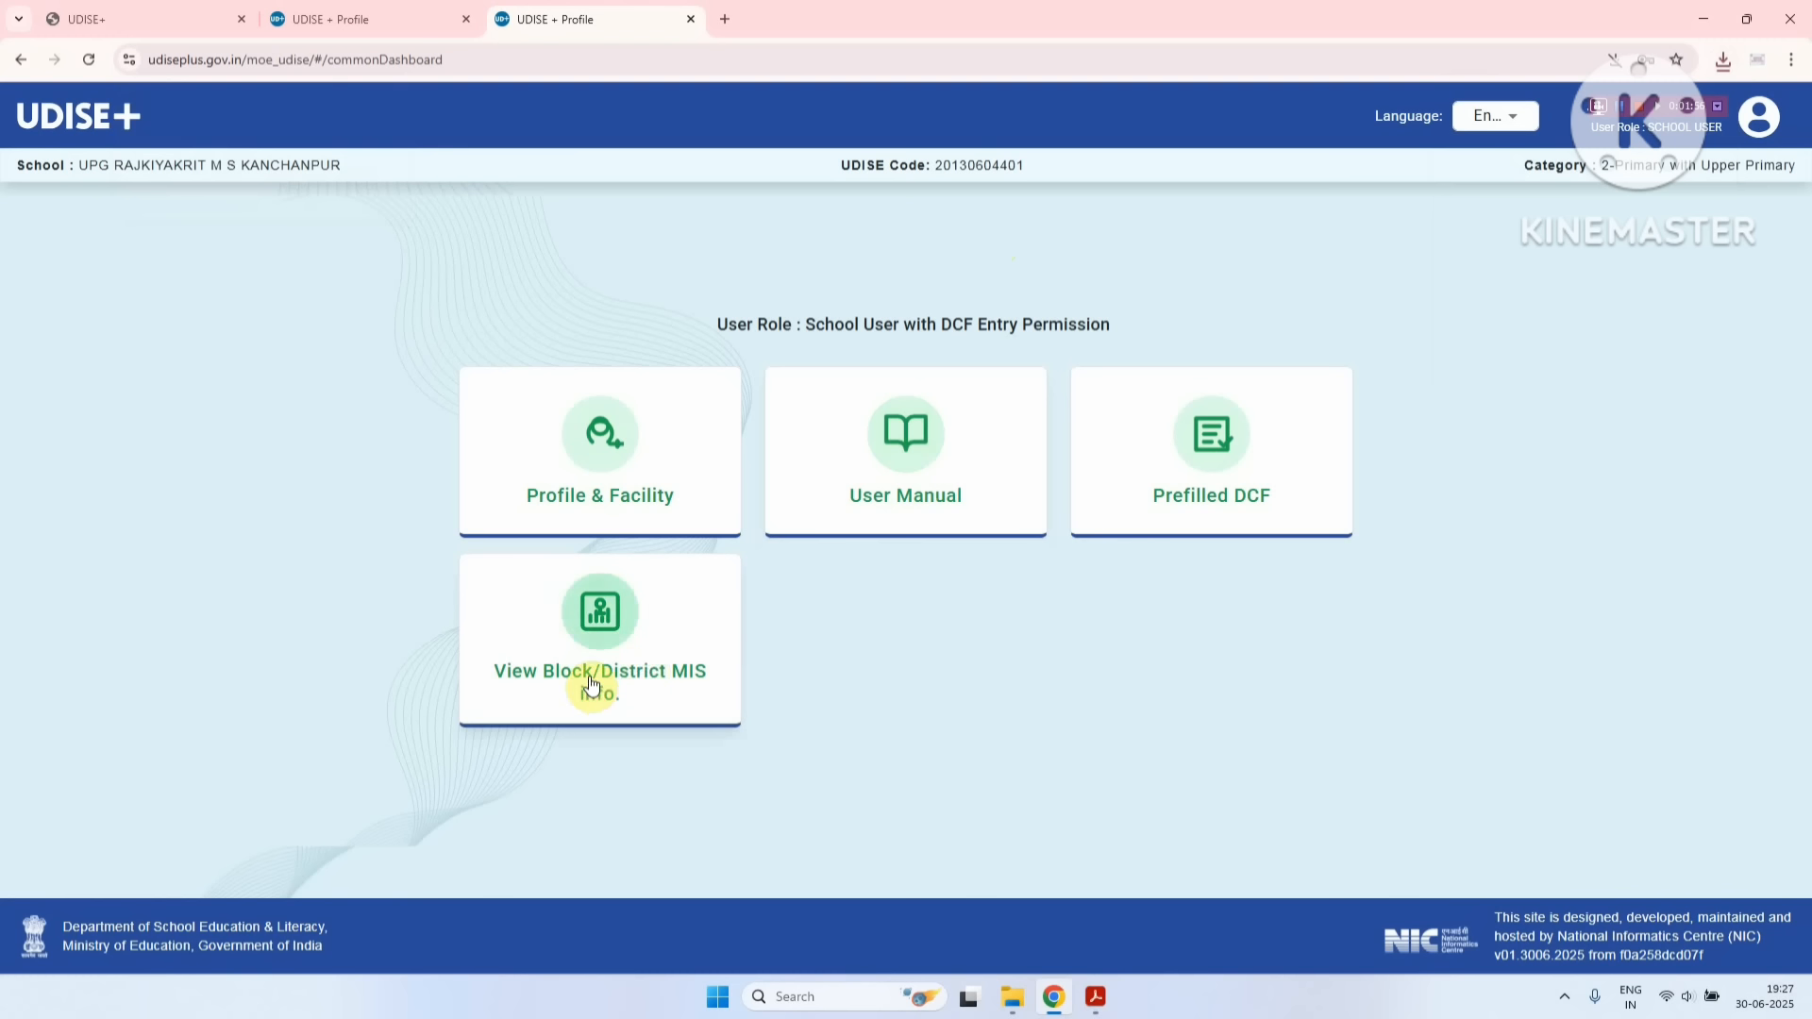
click(585, 497)
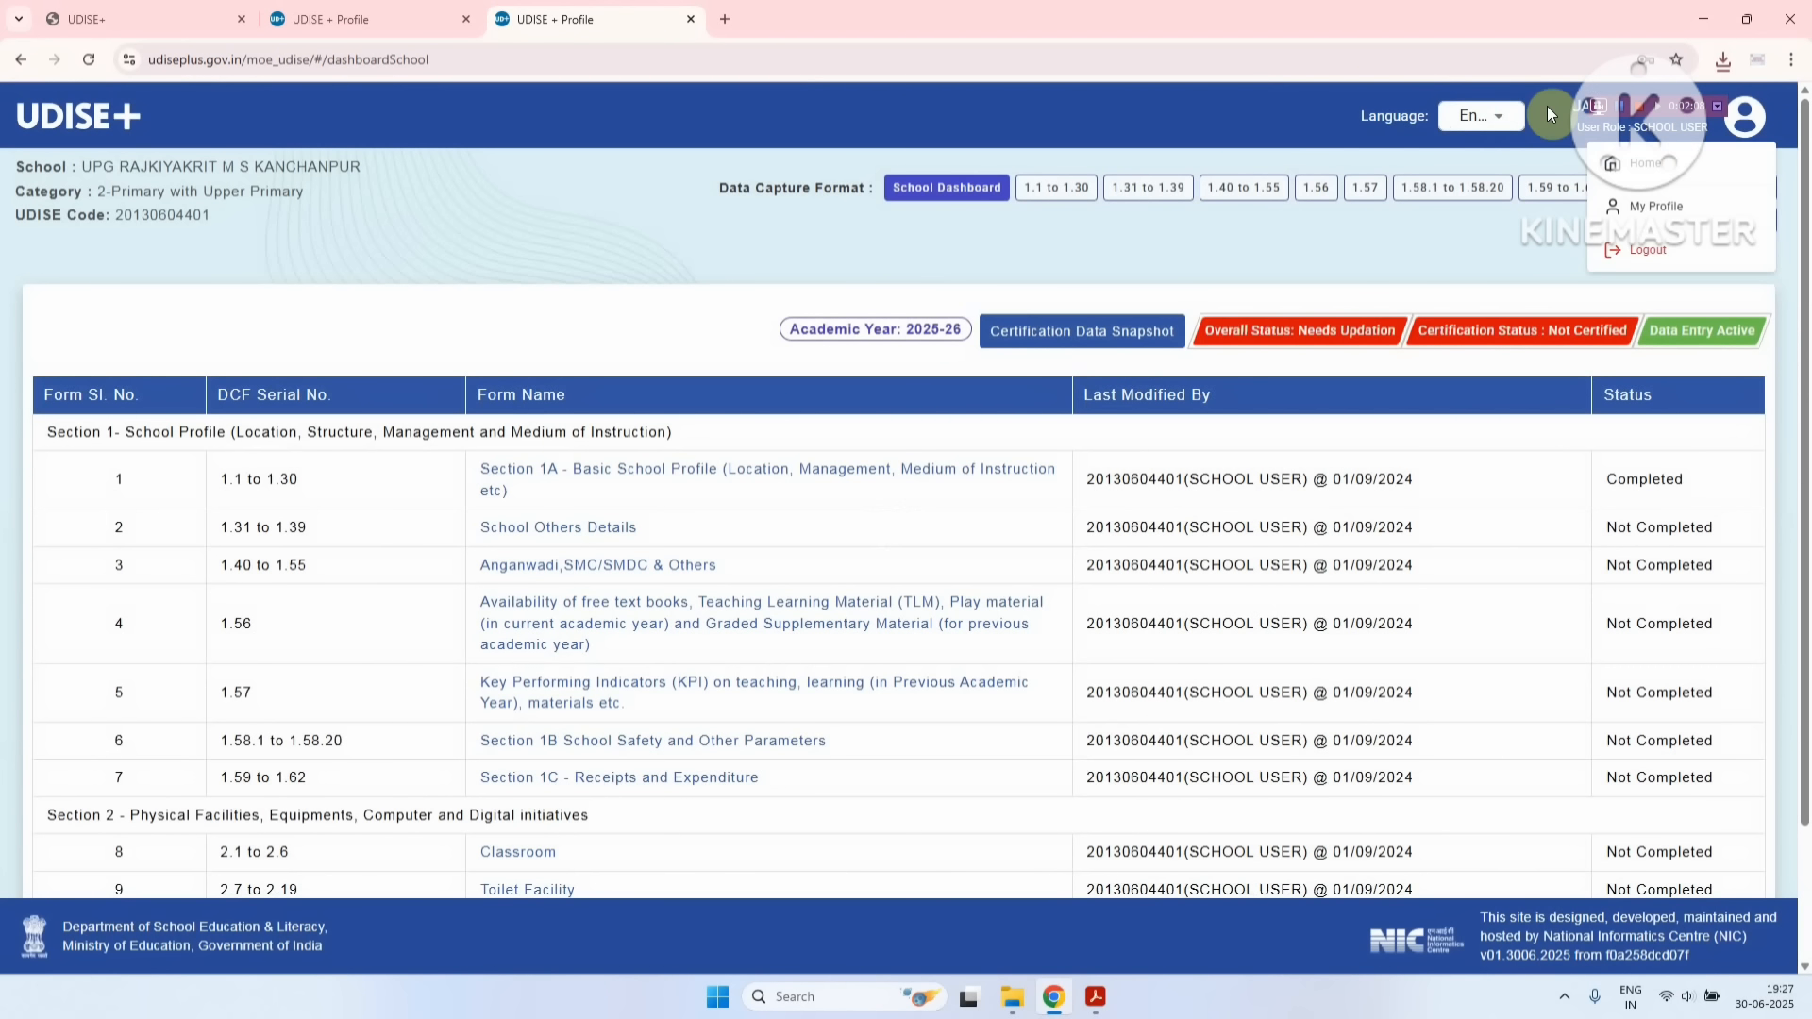
- Switch the dashboard language to Hindi and back to English
click(1485, 115)
click(1447, 186)
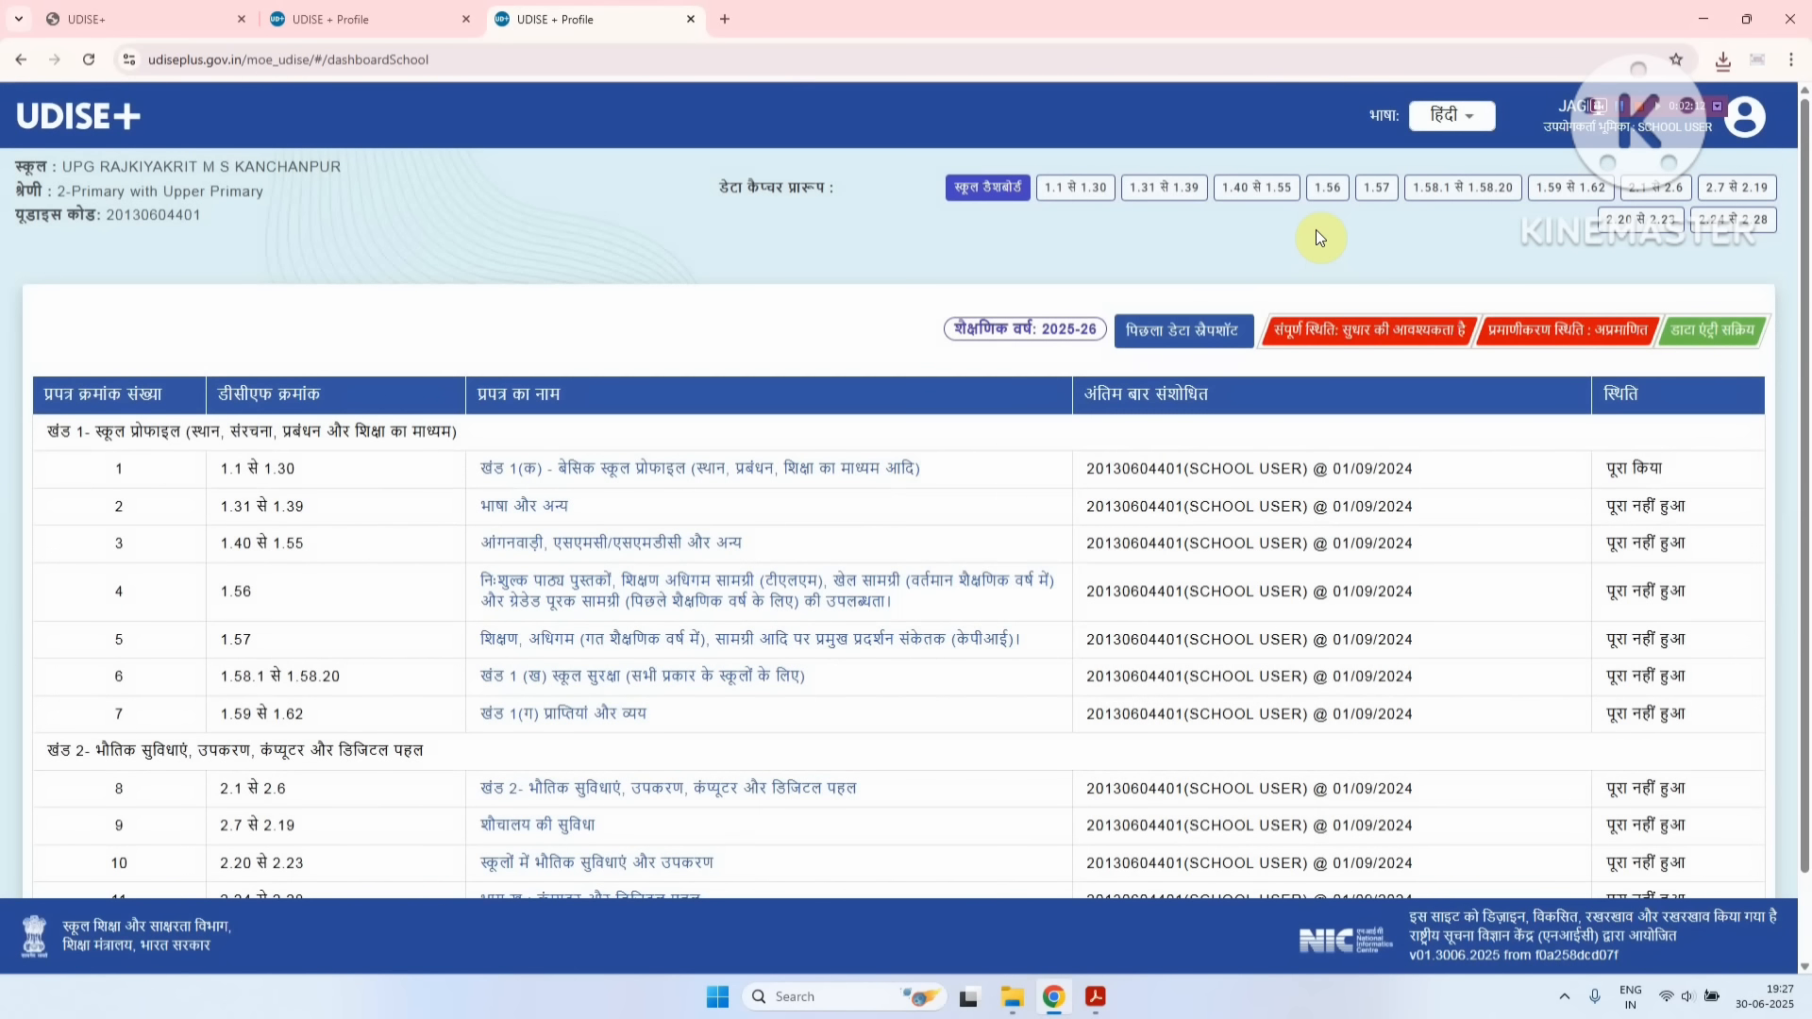
click(1447, 132)
click(1442, 157)
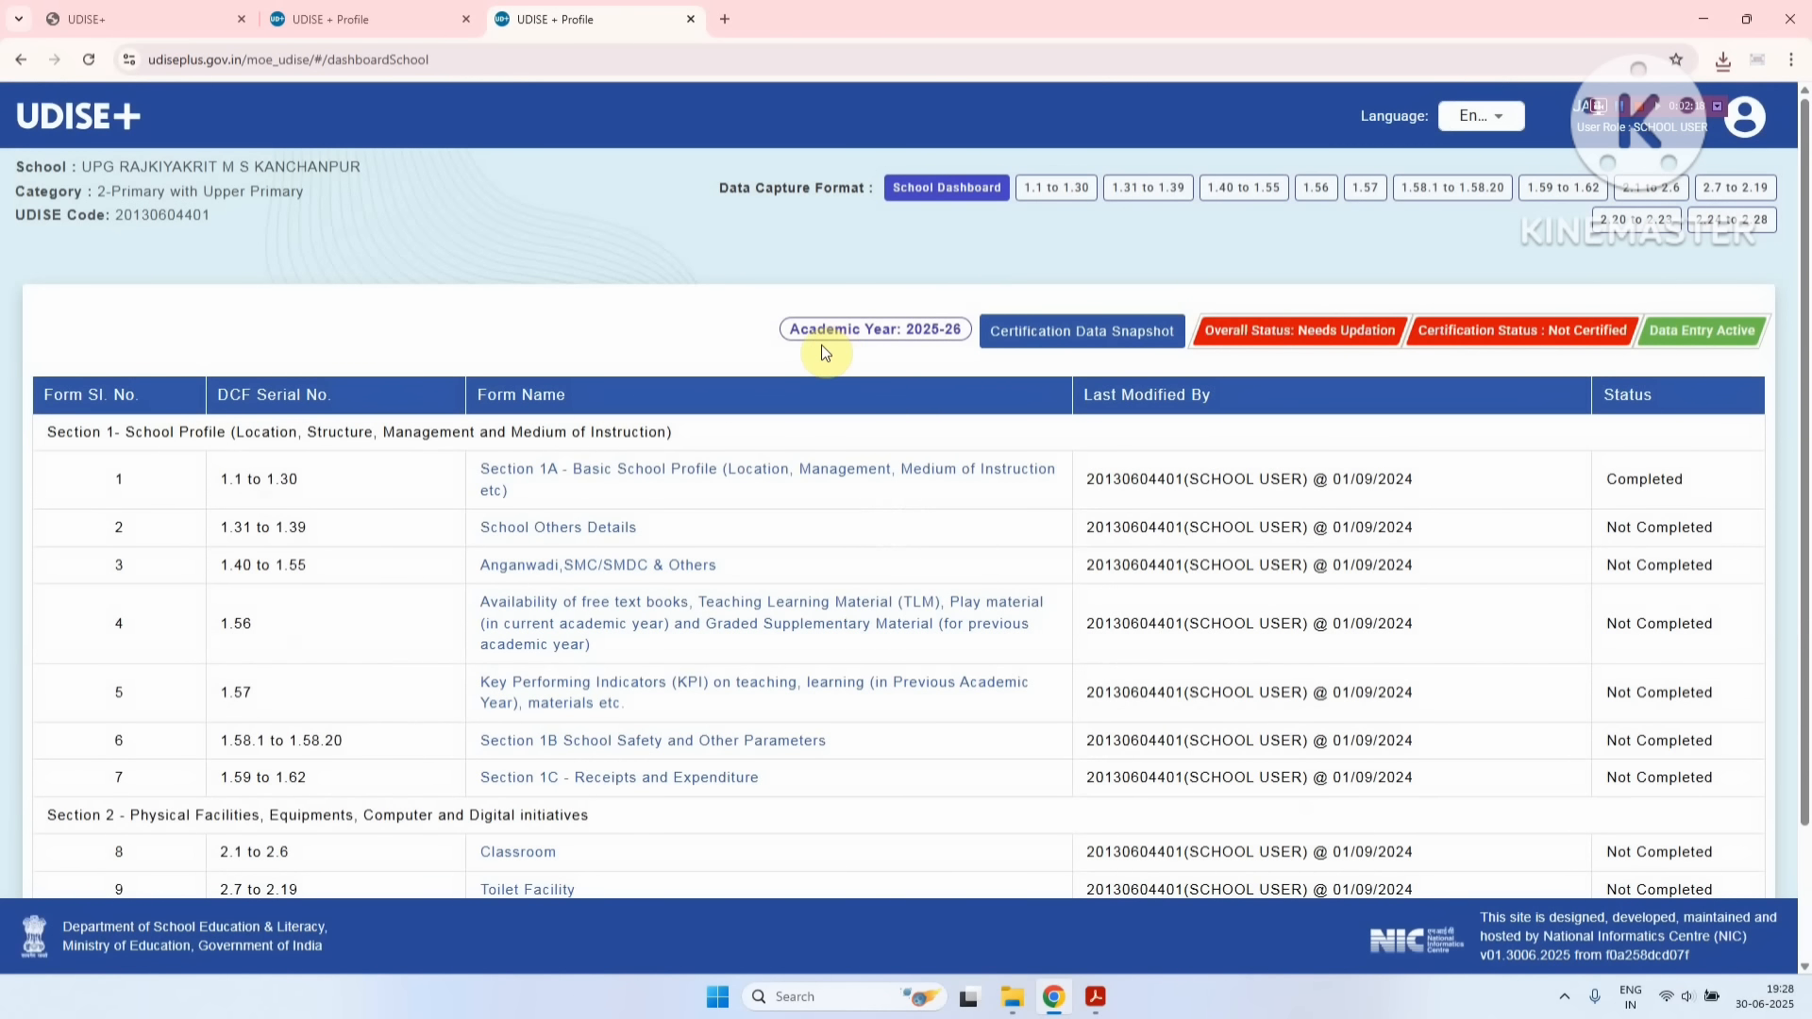
- Examine the dashboard's academic year, status badges, last-modified entries and the Section 1 and Section 2 headings
drag(801, 330, 961, 340)
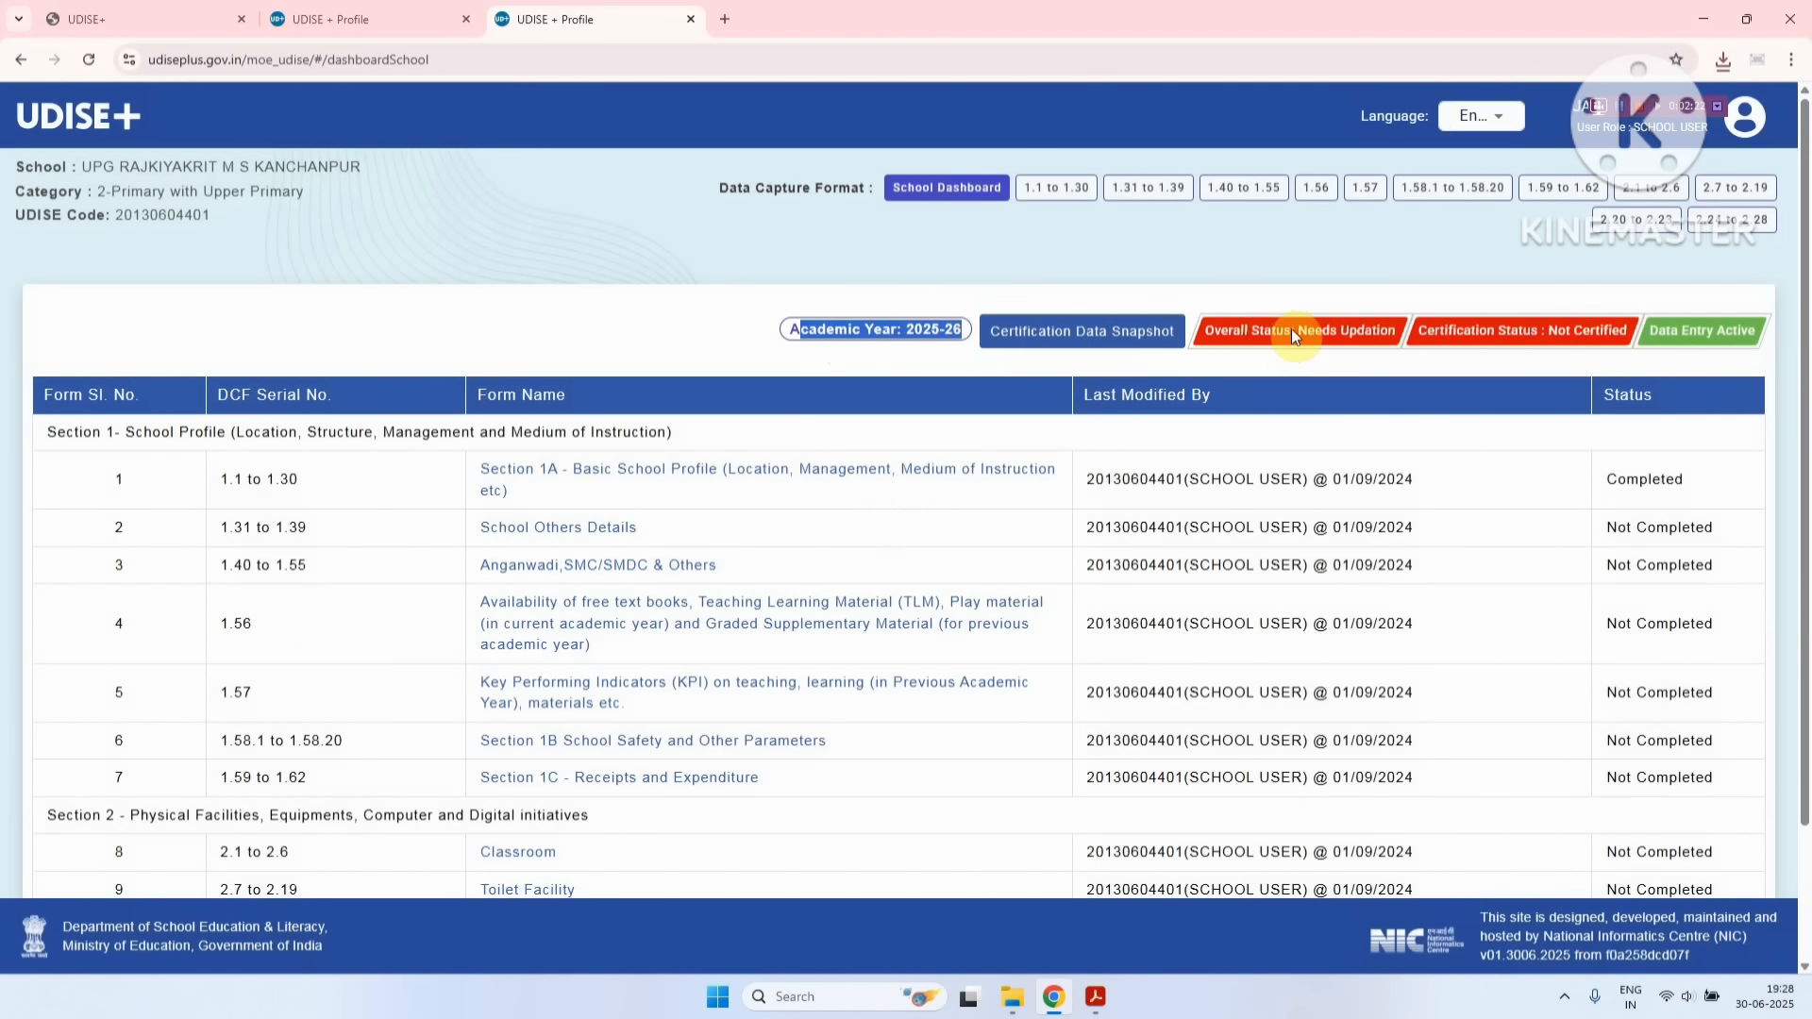
drag(1293, 332, 1351, 342)
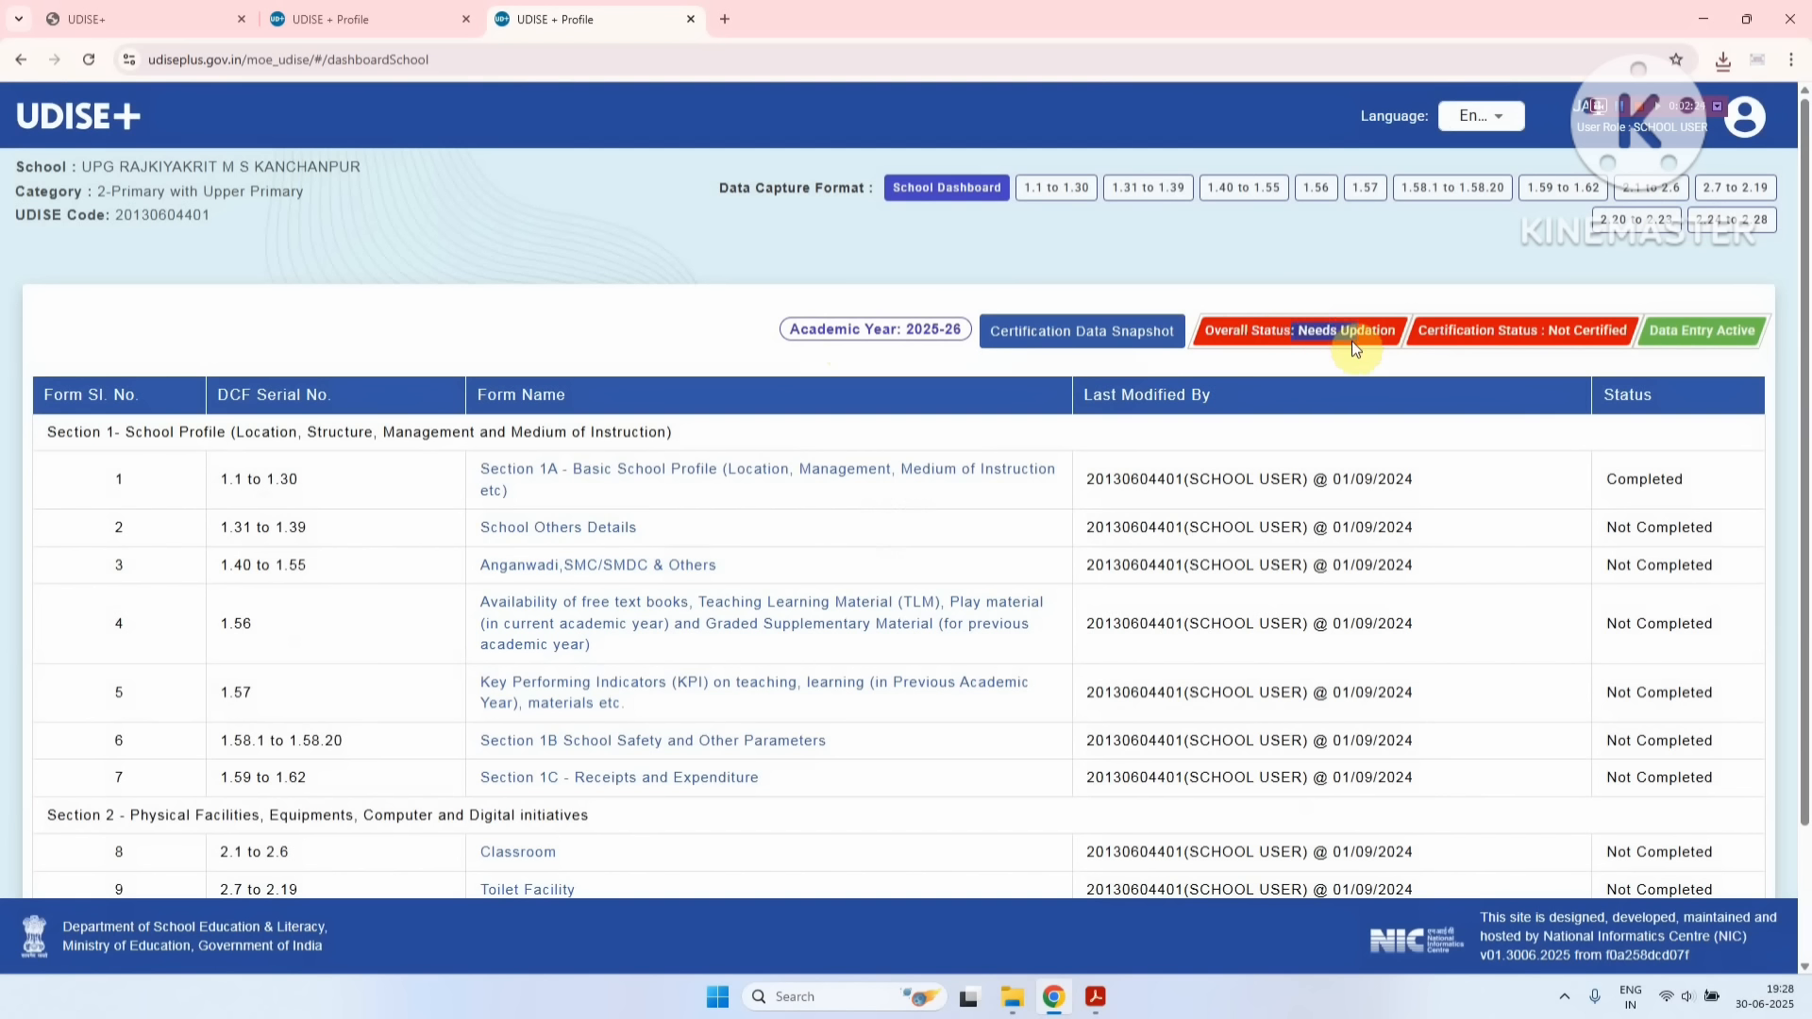
click(1456, 330)
drag(1650, 330, 1725, 337)
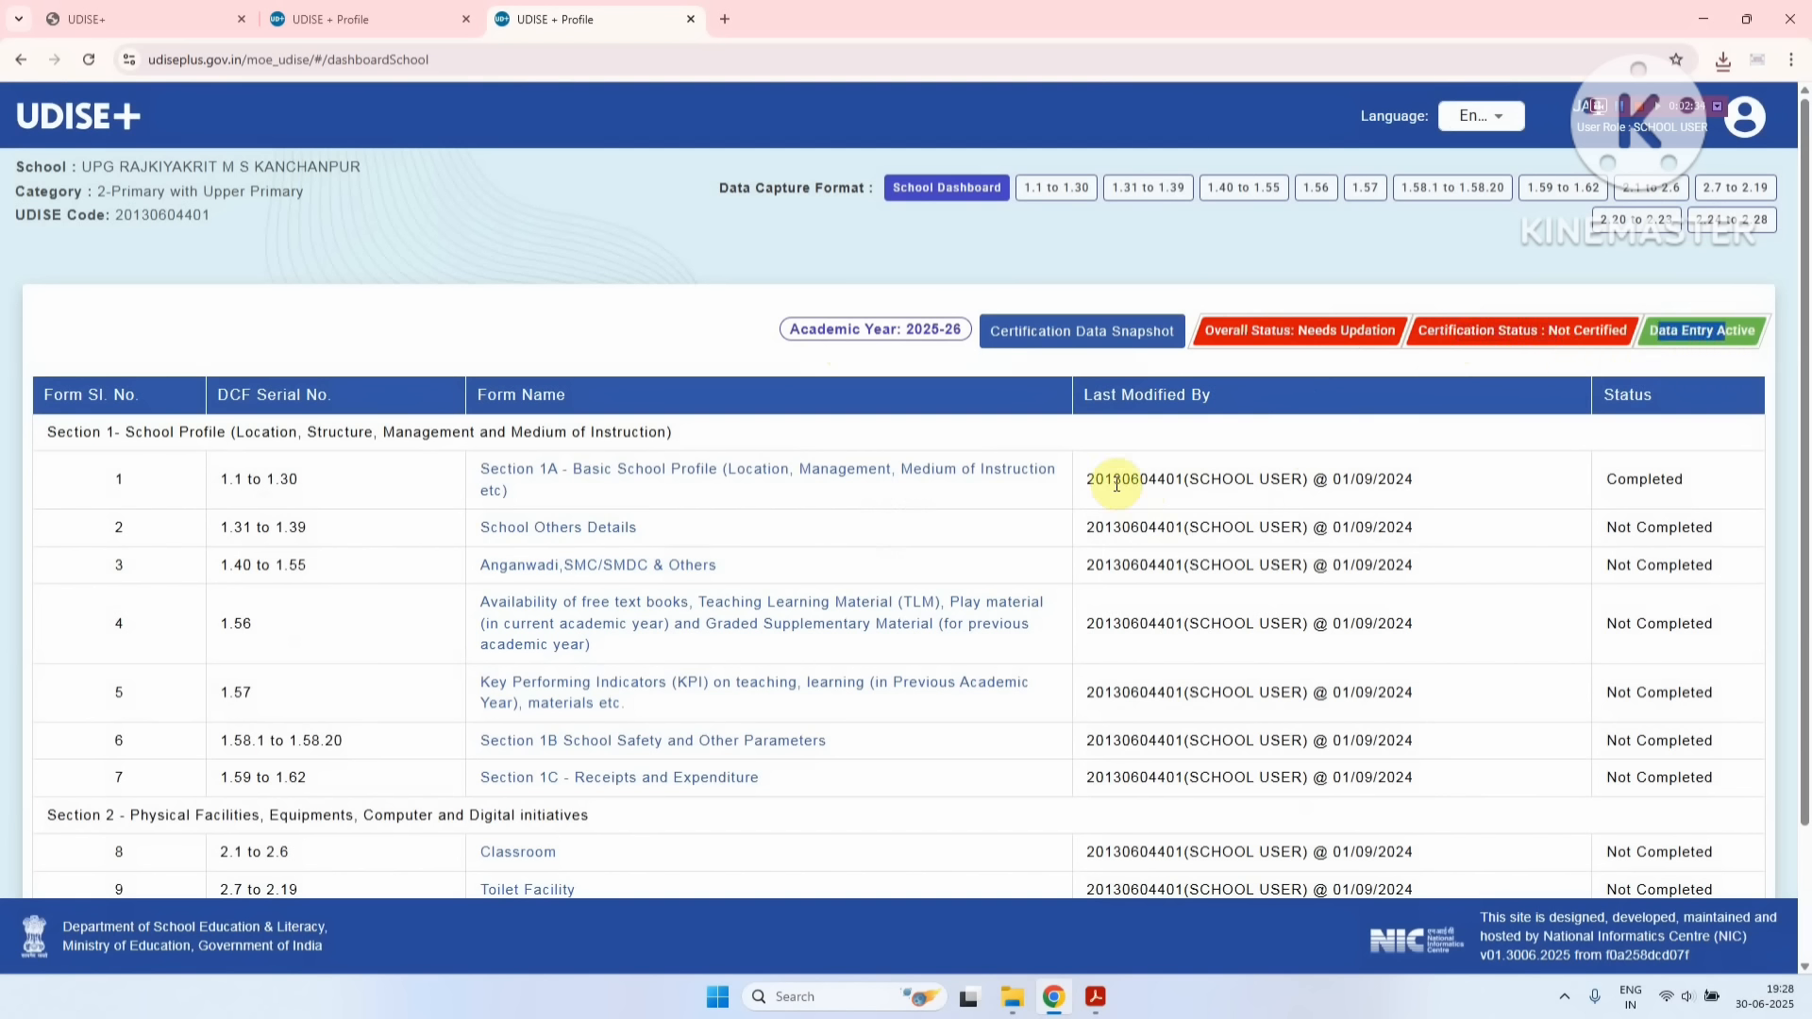
drag(1116, 483, 1317, 572)
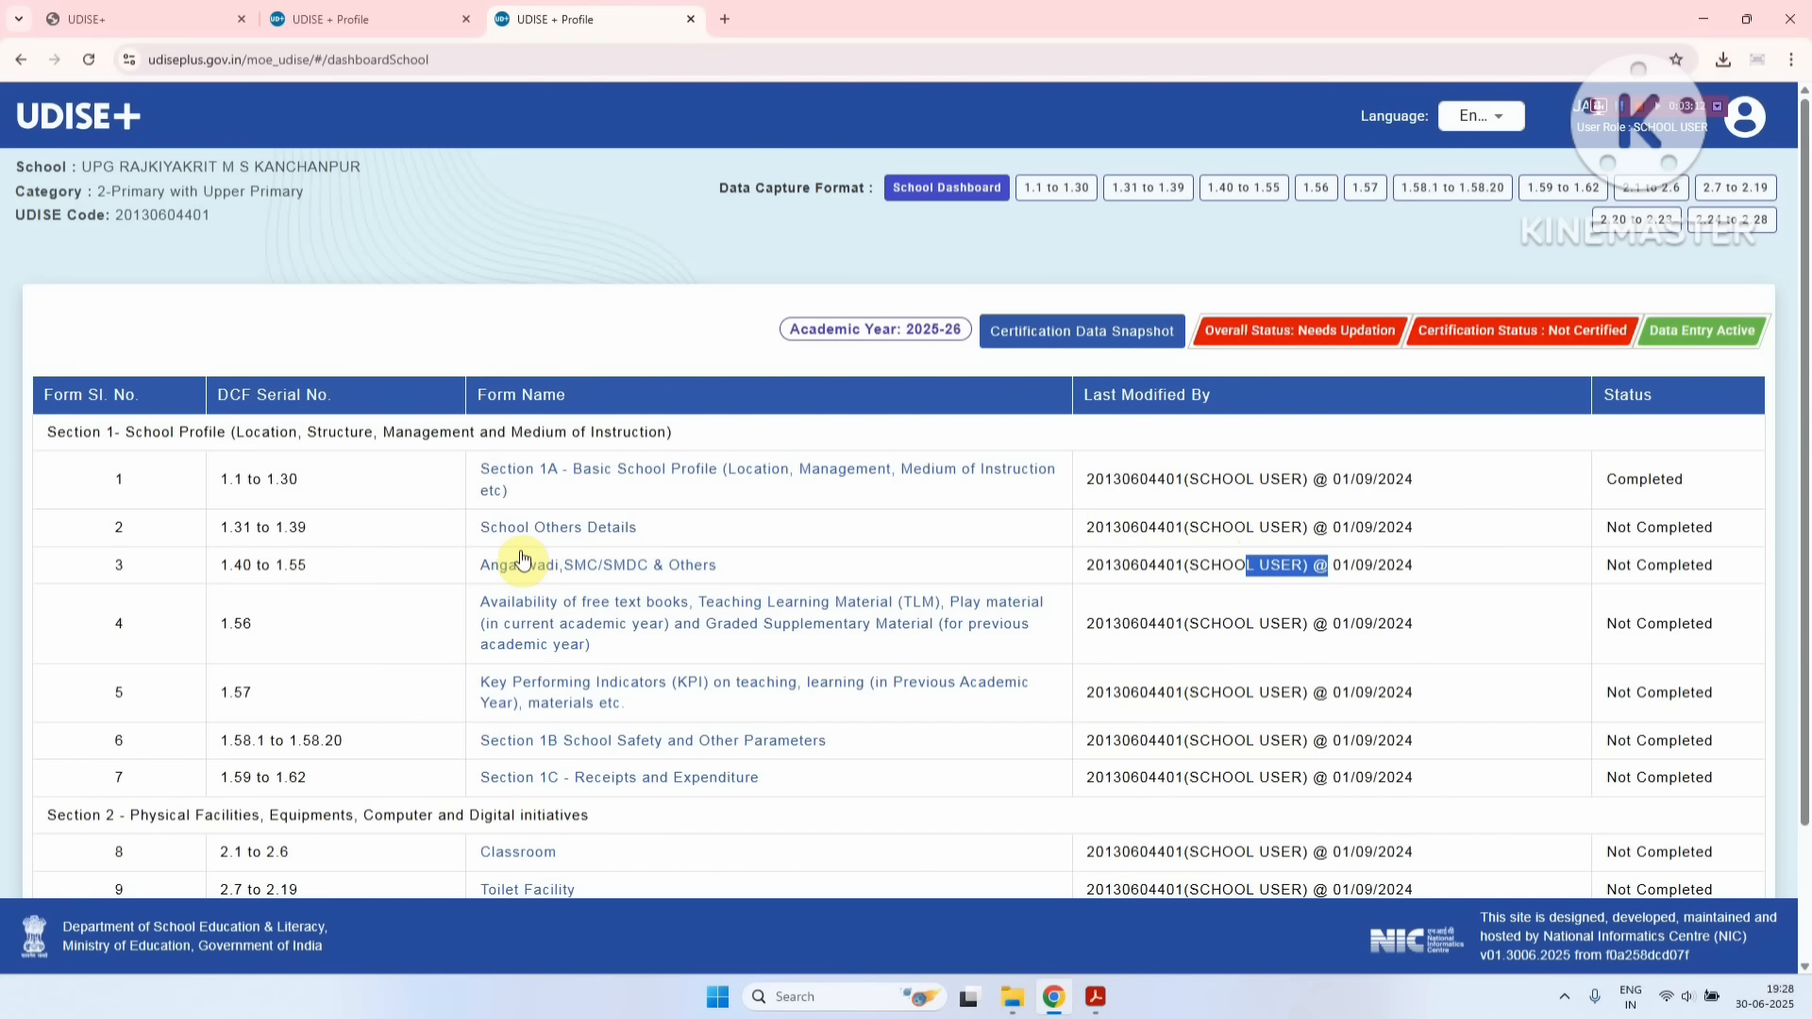
drag(150, 430, 195, 439)
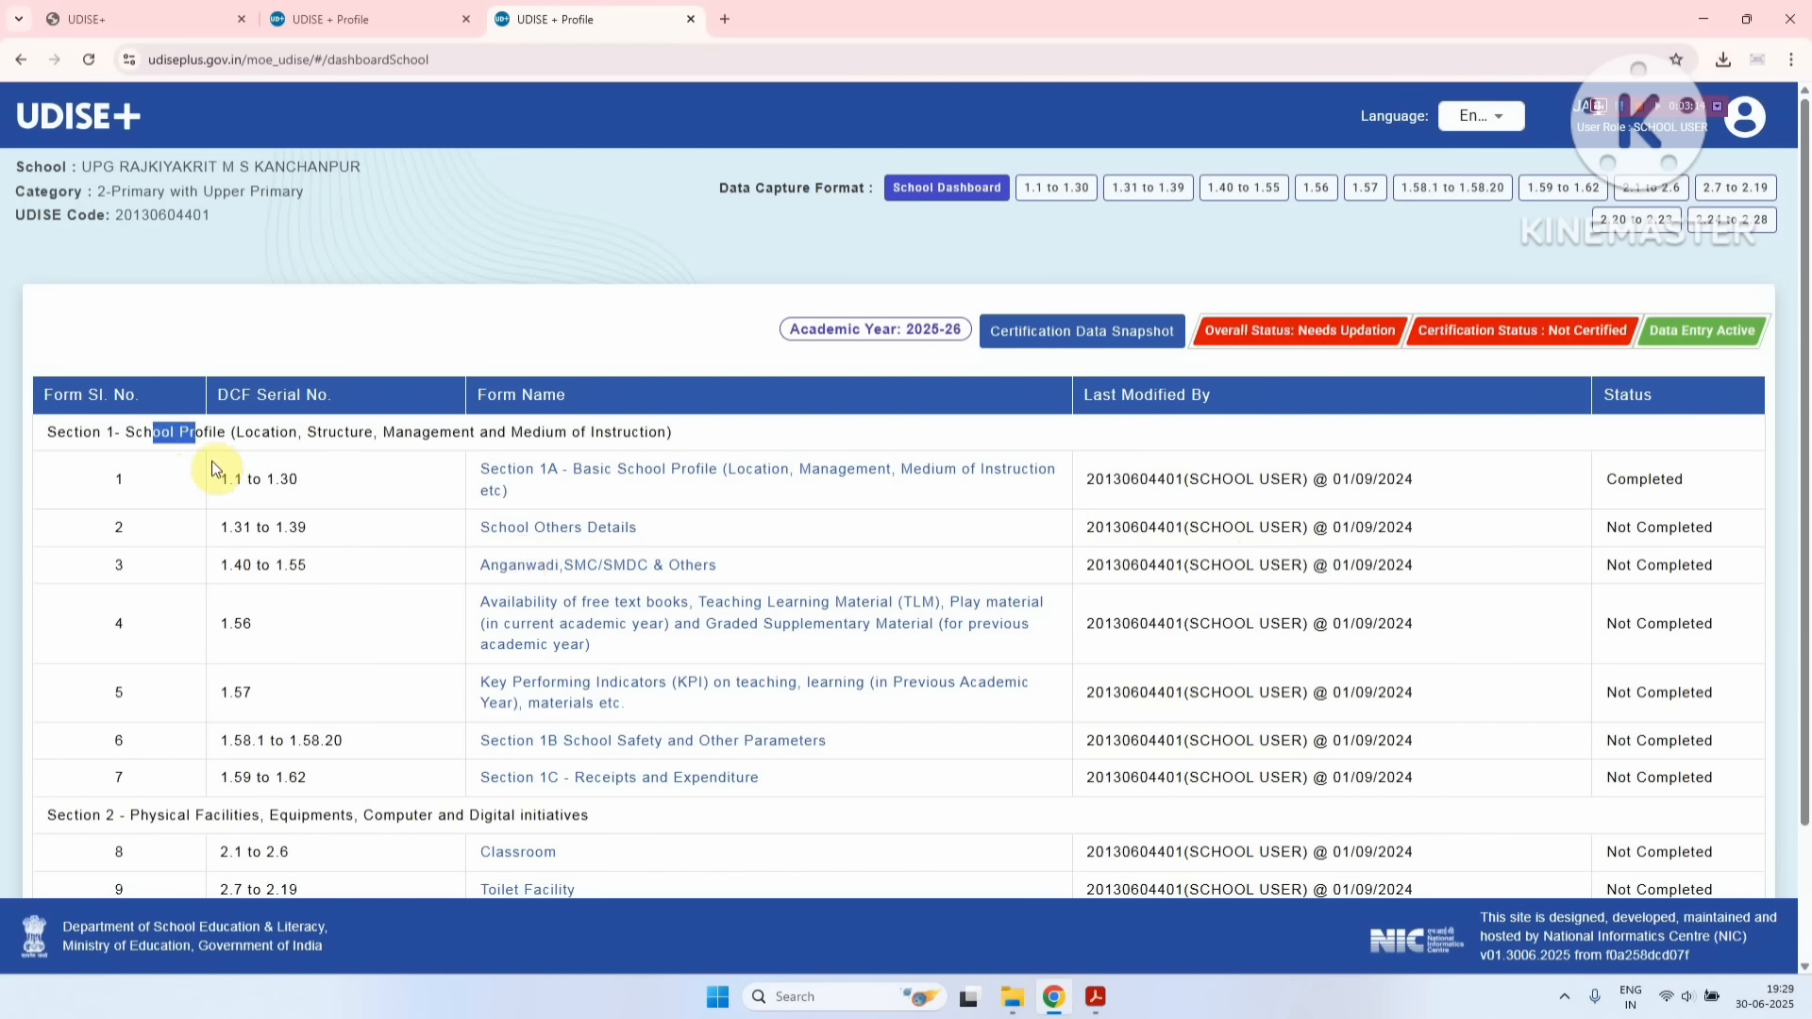
drag(158, 811, 213, 814)
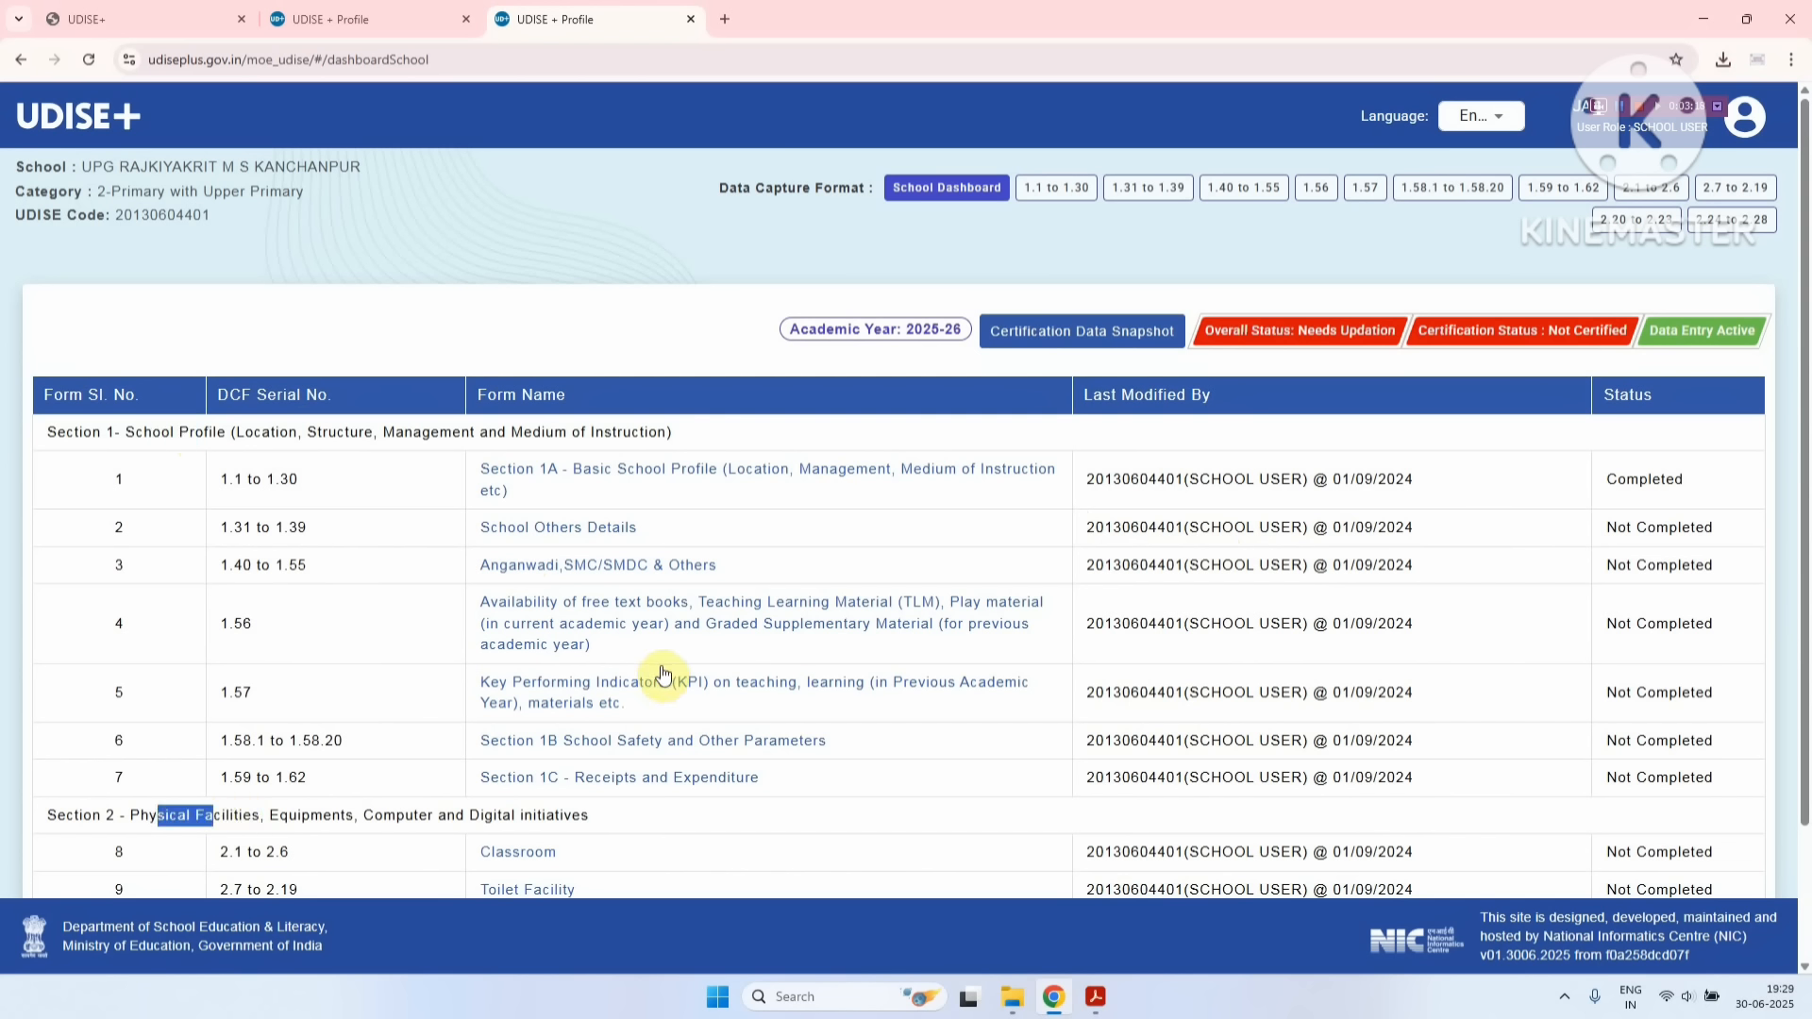
drag(179, 435, 205, 435)
drag(192, 819, 273, 821)
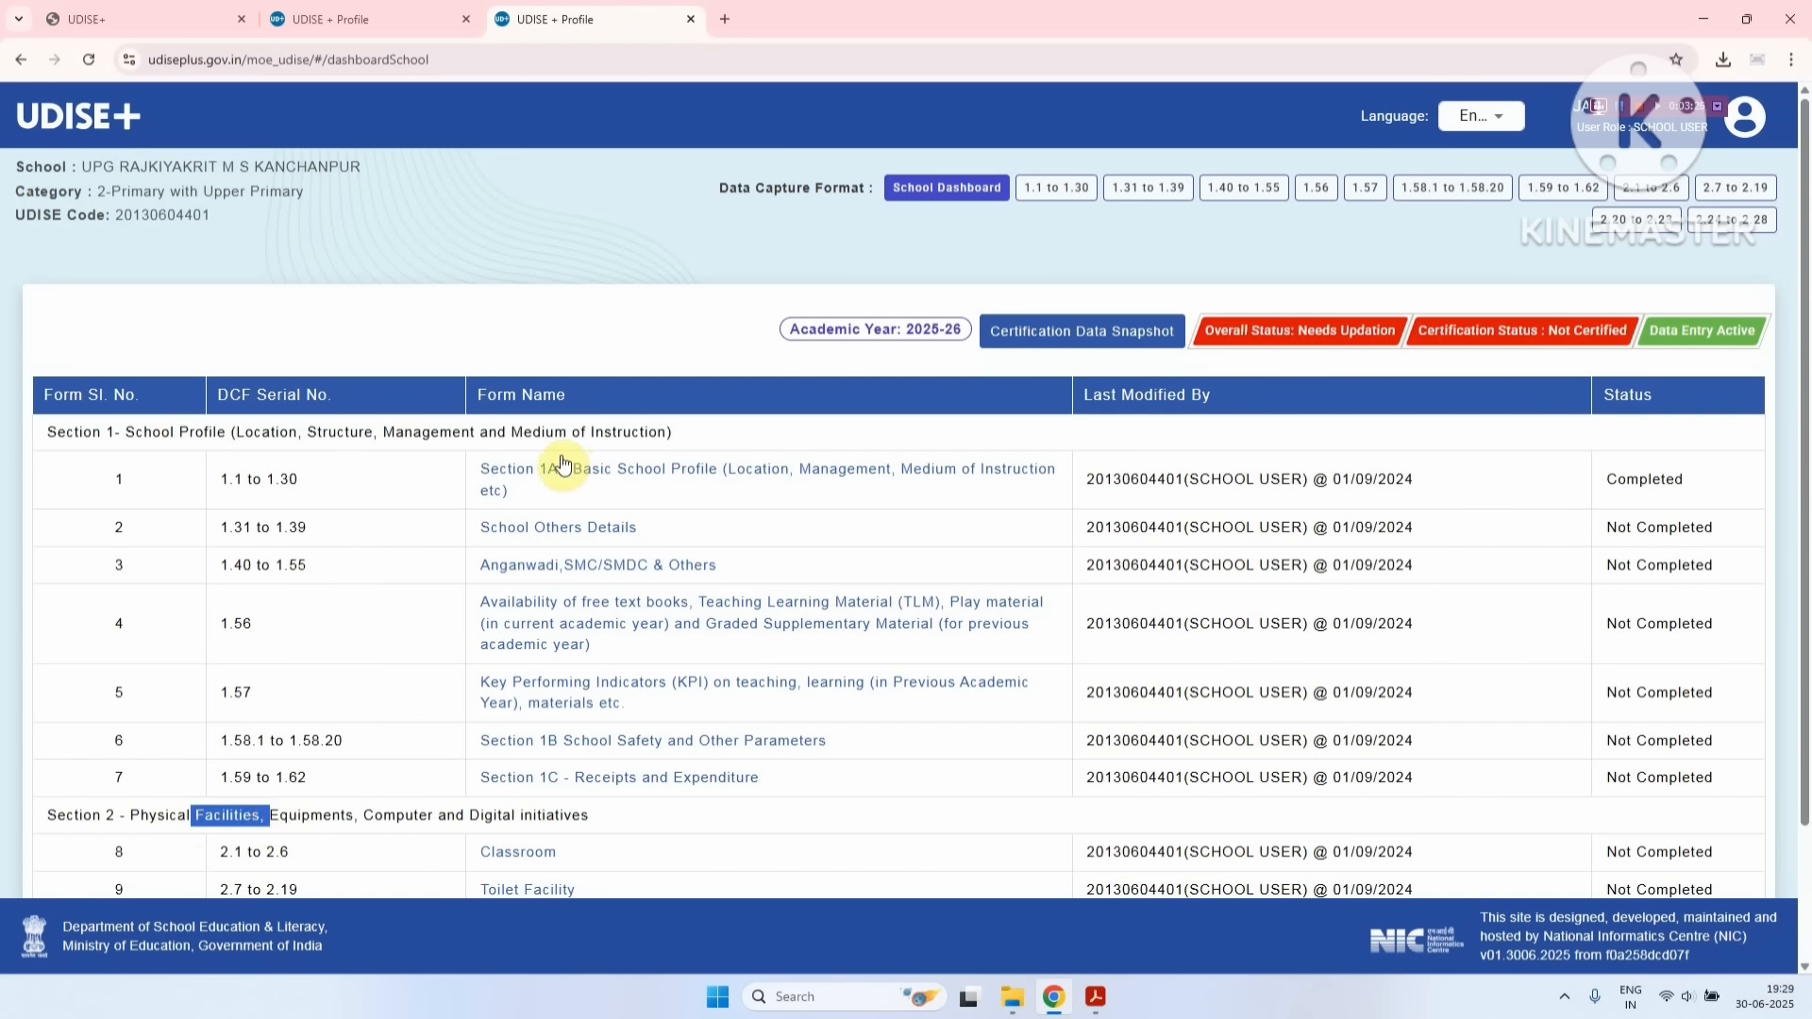
- Open Section 1A - Basic School Profile and review which update routes the ## and @@ markers stand for
click(626, 483)
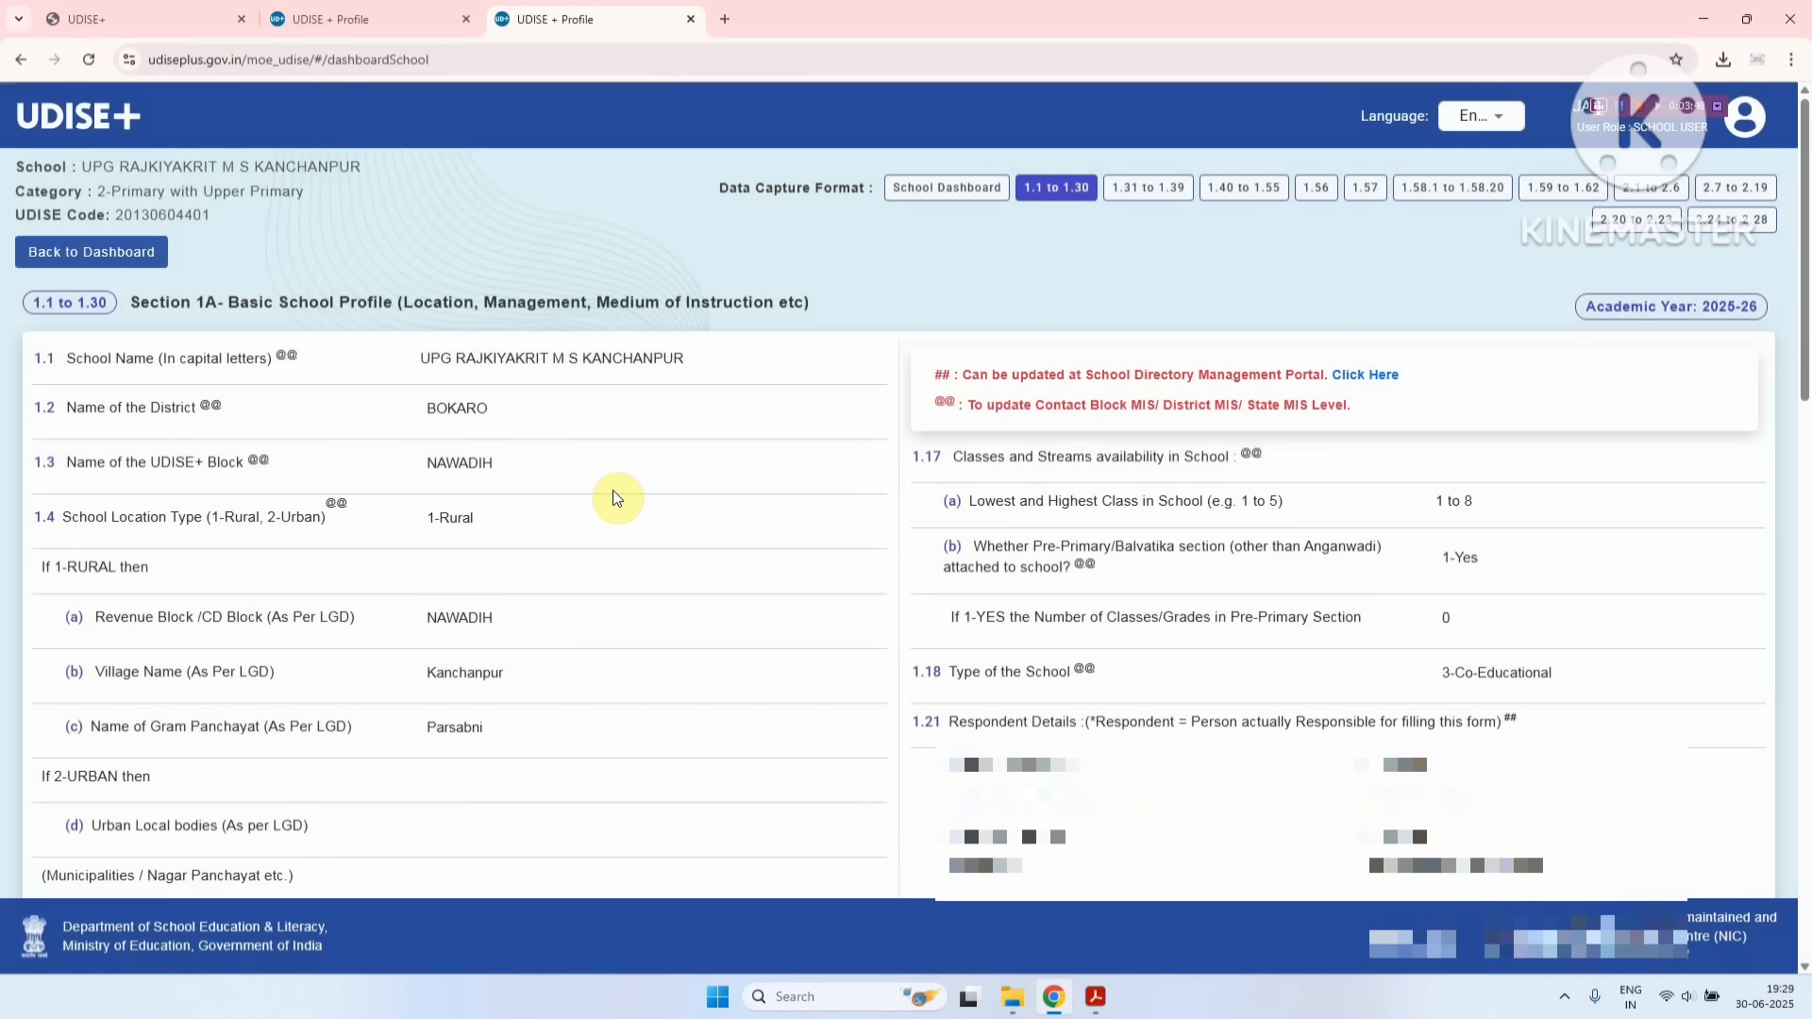
drag(929, 375, 950, 380)
double_click(944, 403)
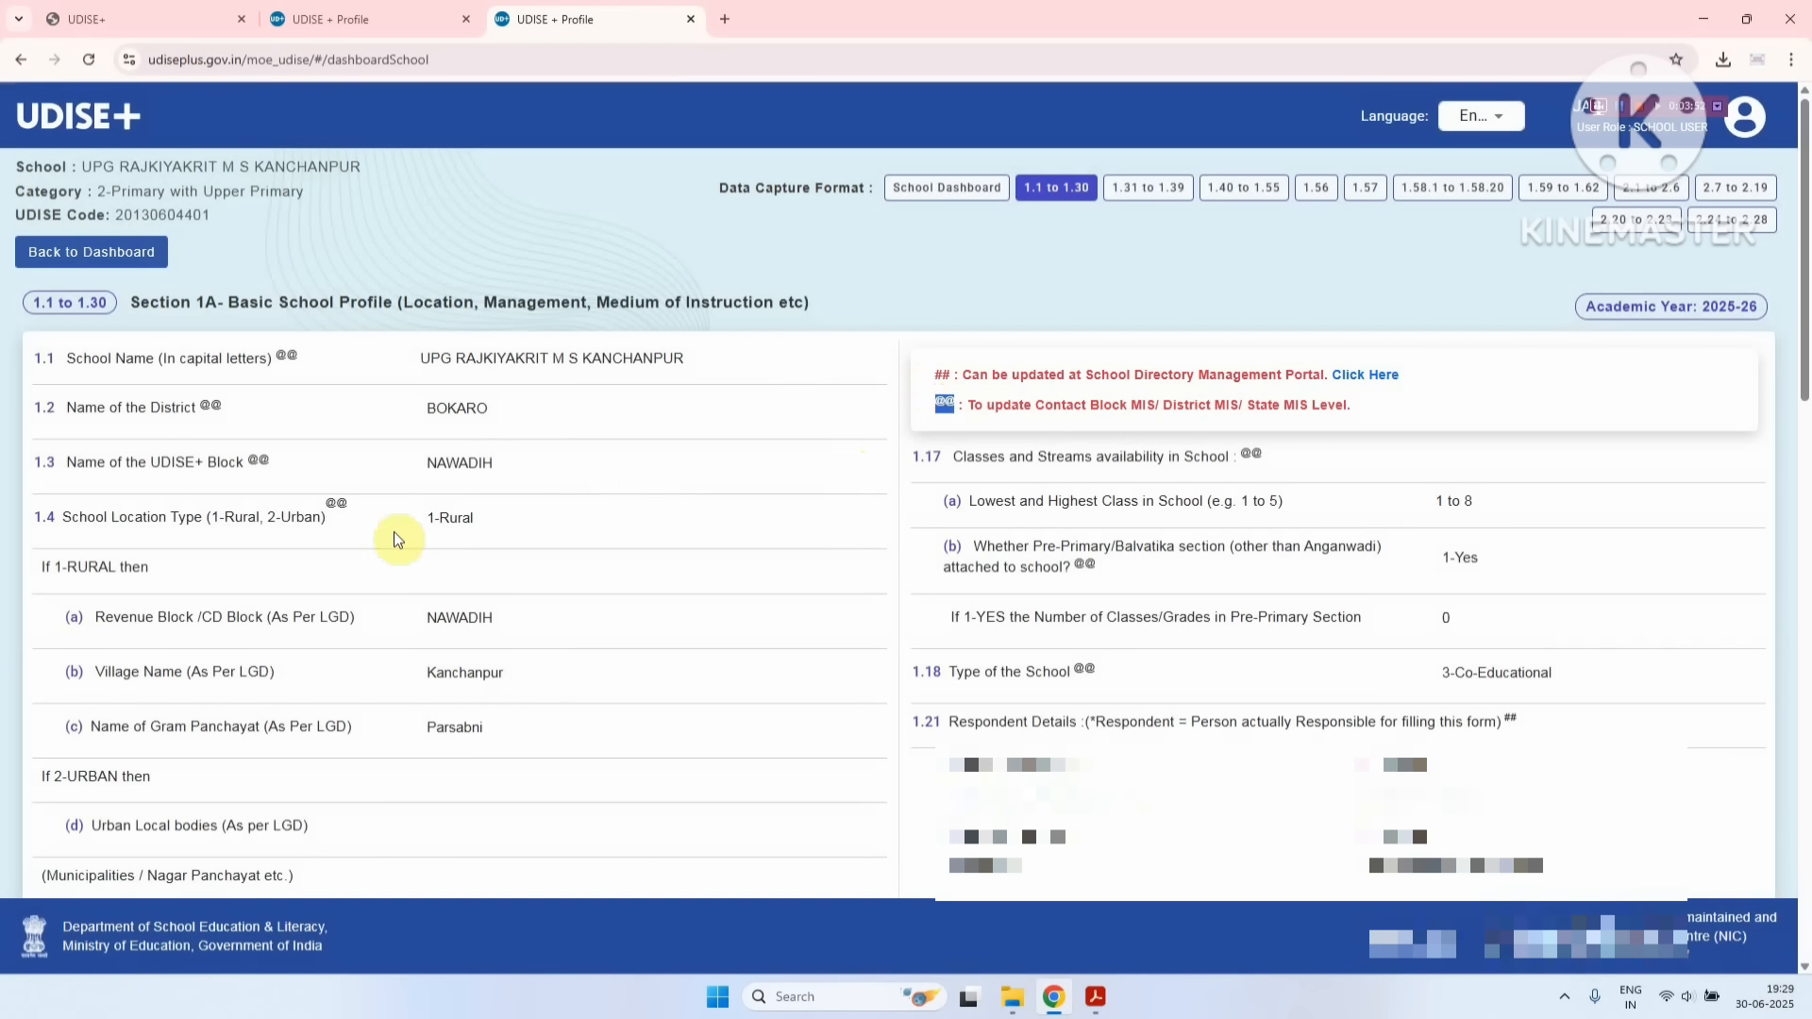
click(337, 505)
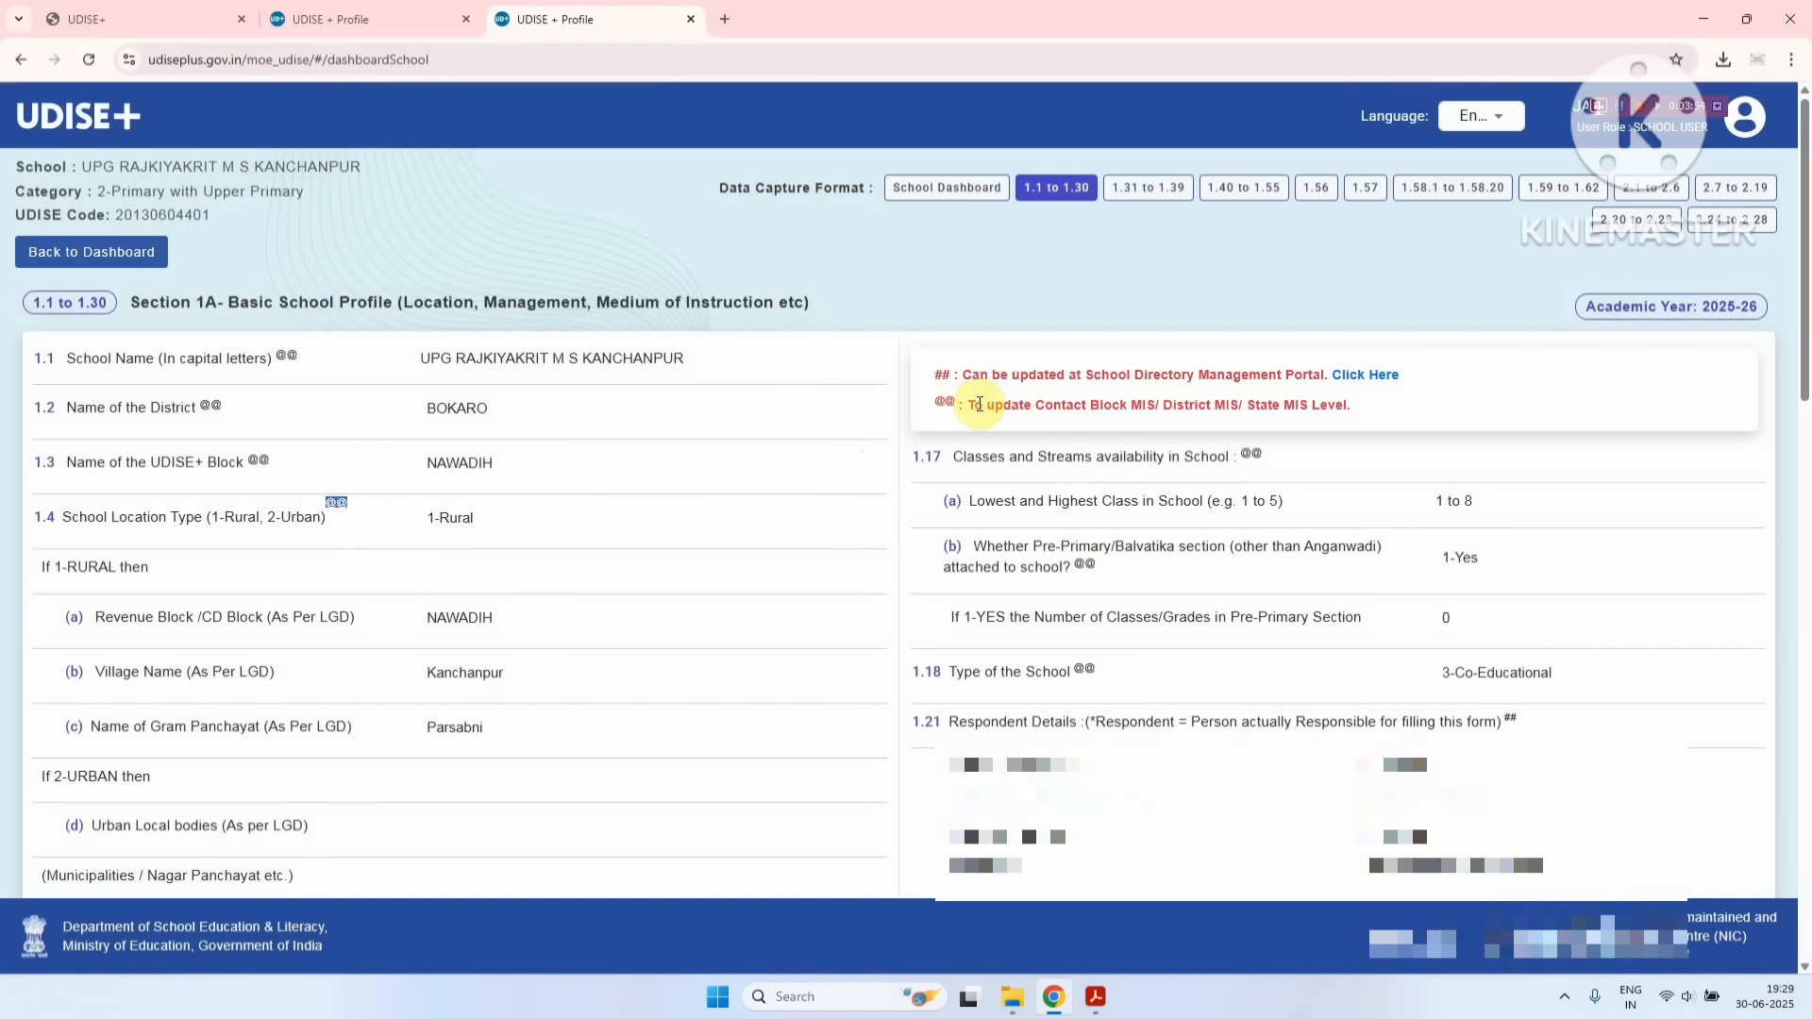
double_click(942, 401)
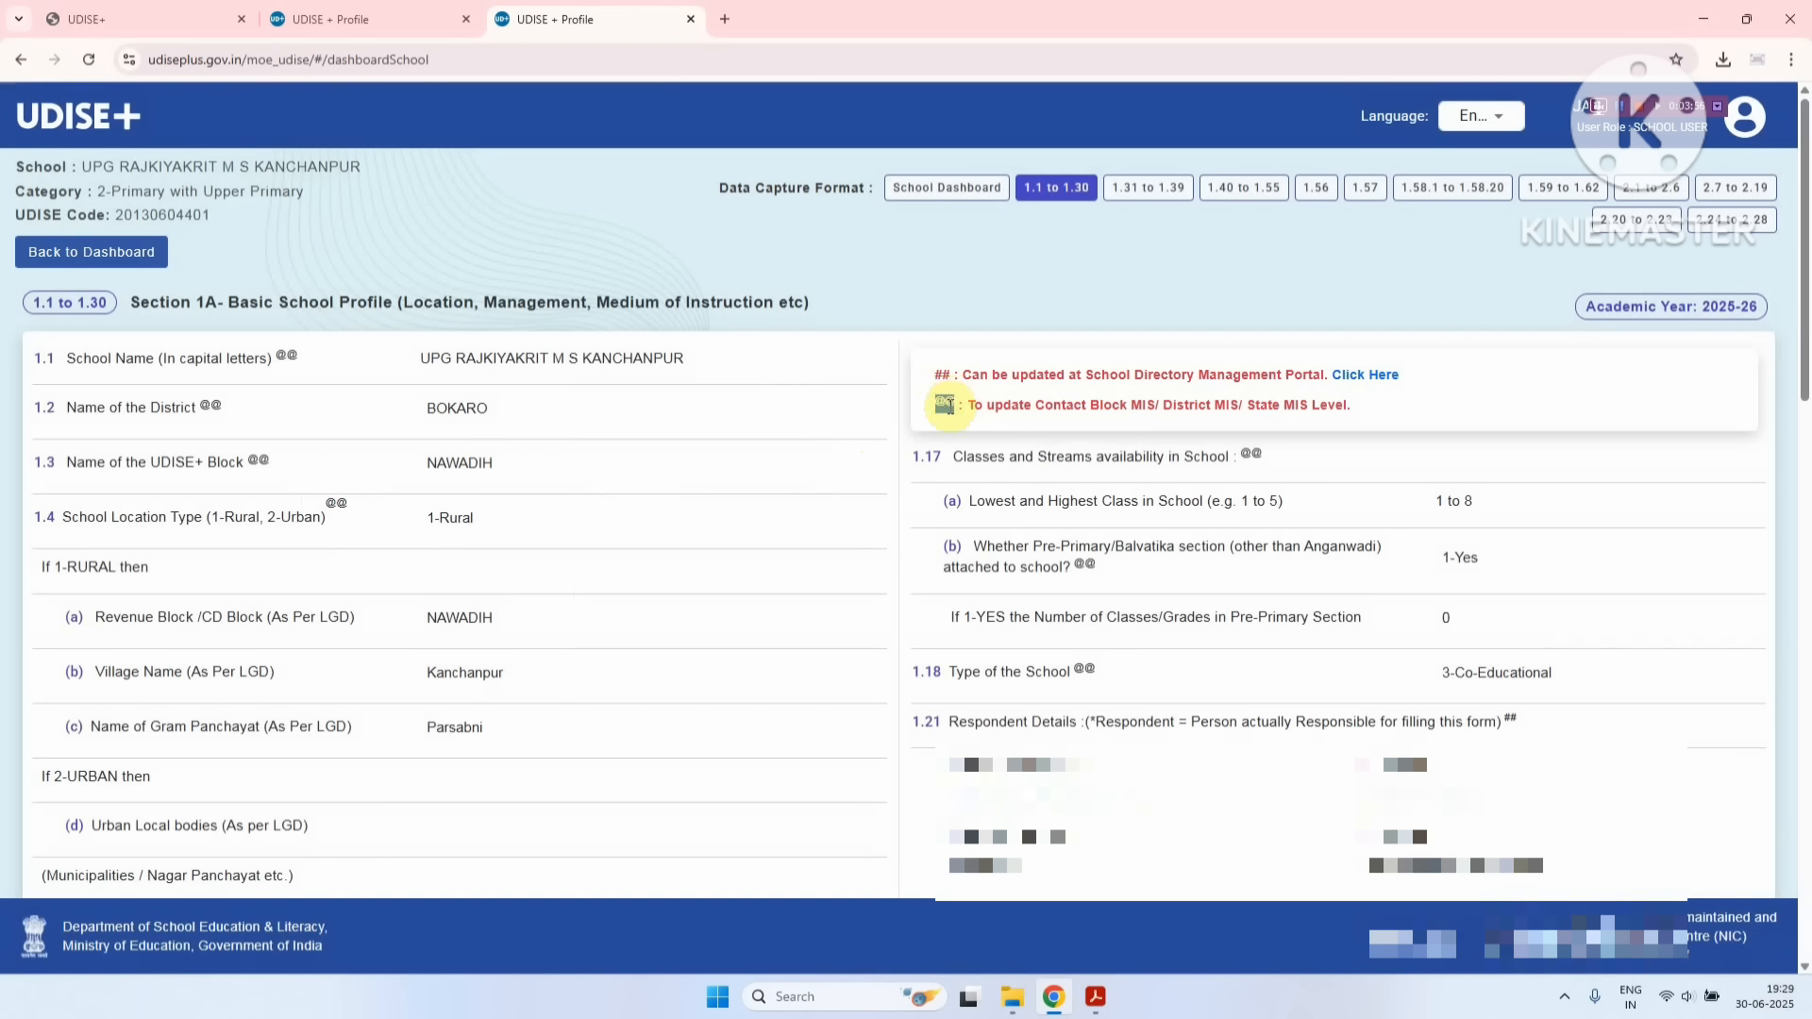
double_click(943, 374)
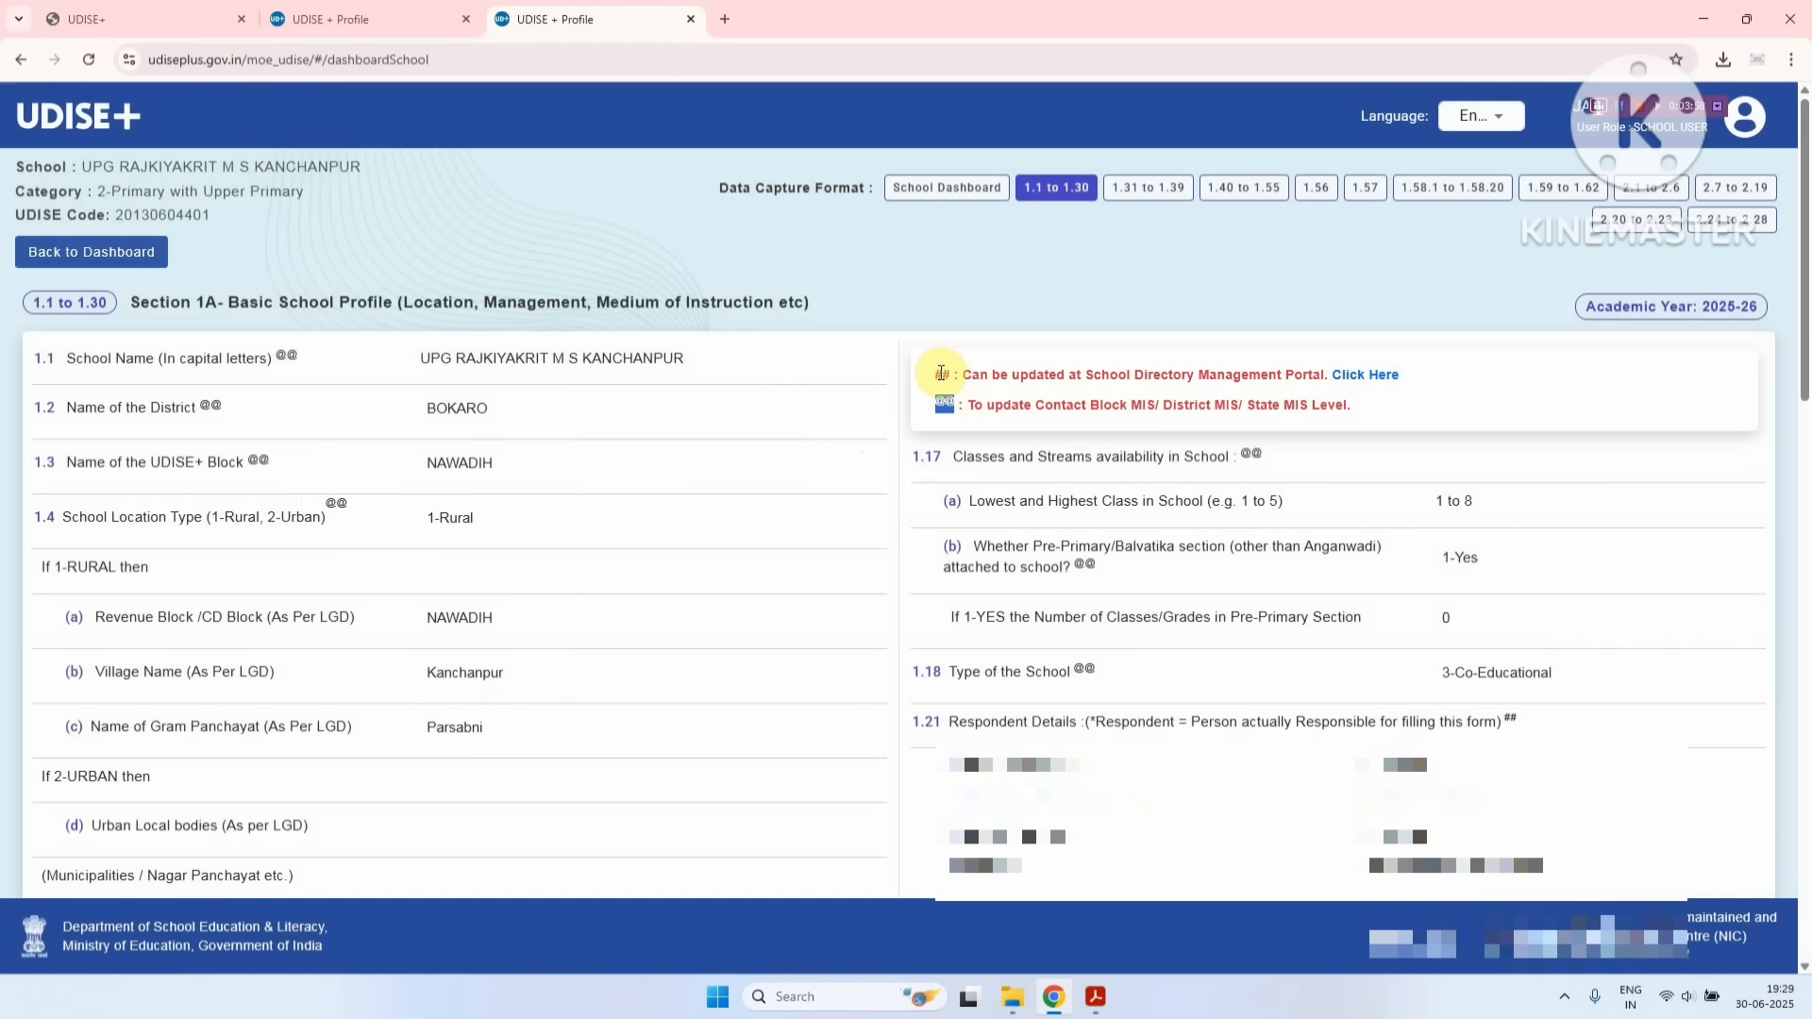
drag(960, 378, 958, 378)
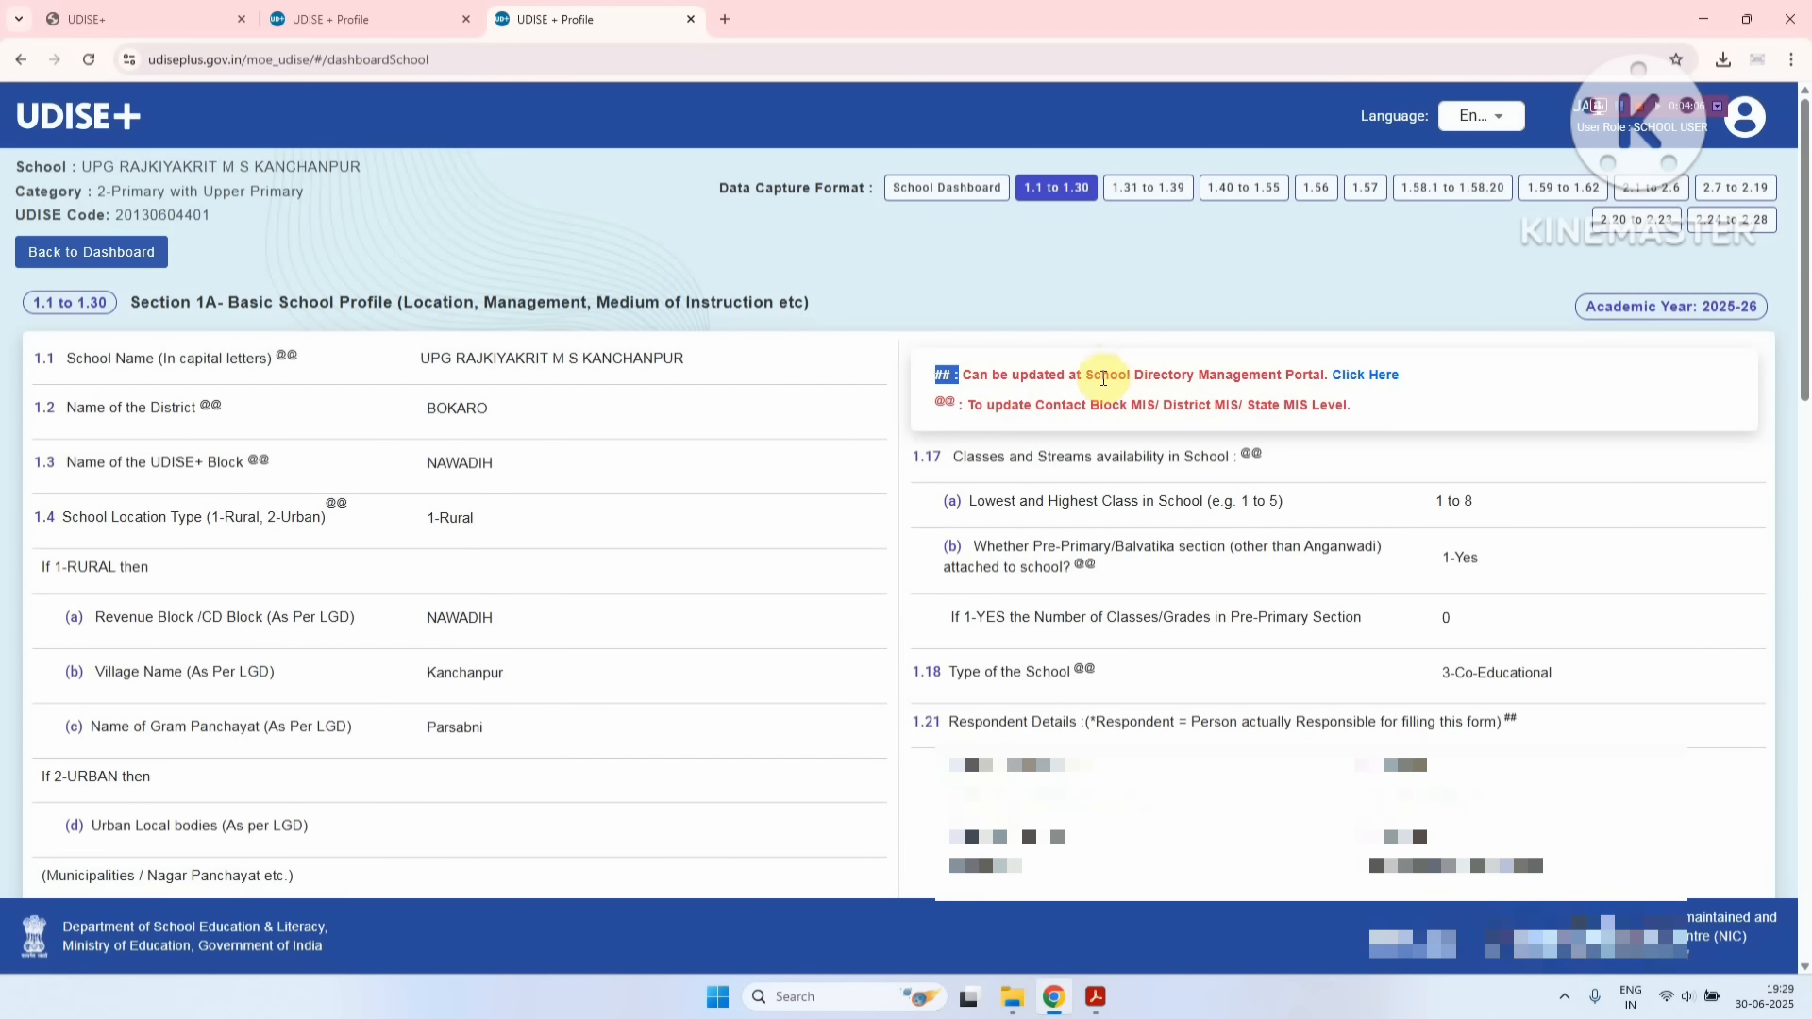
- Open the School Directory Management portal and log in with the saved school credentials and the captcha code
click(1361, 375)
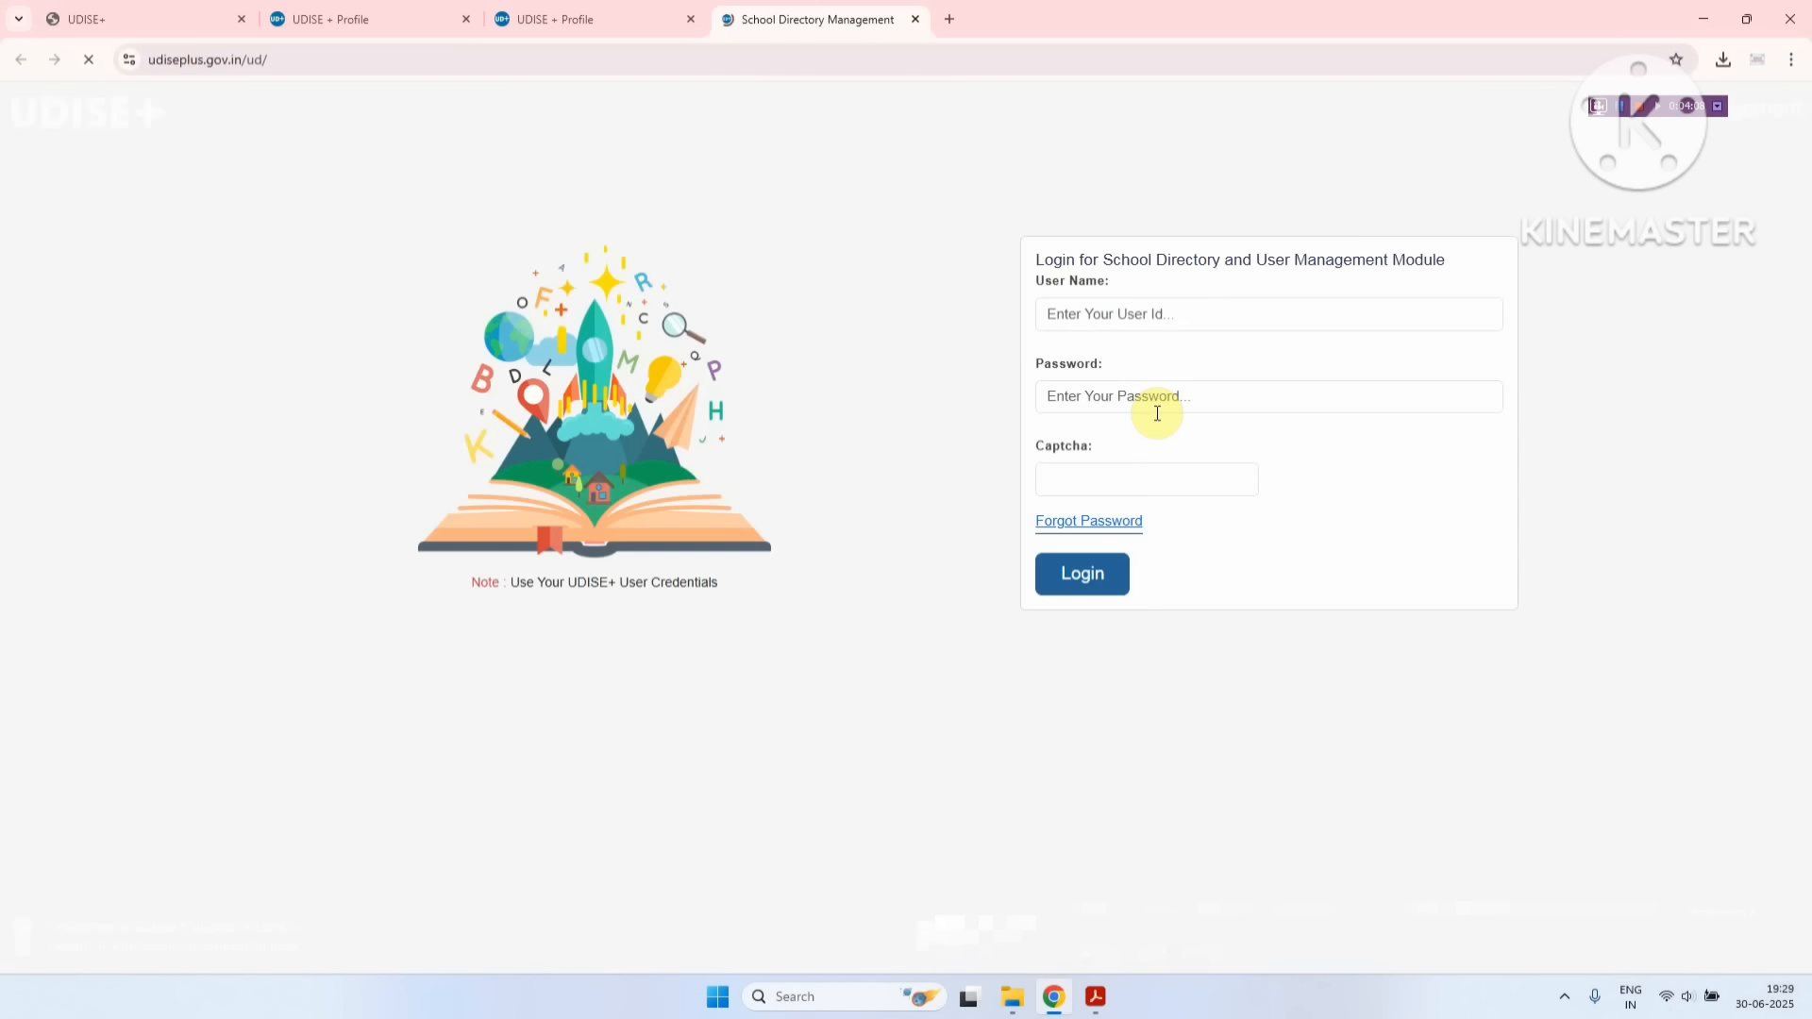
click(1150, 413)
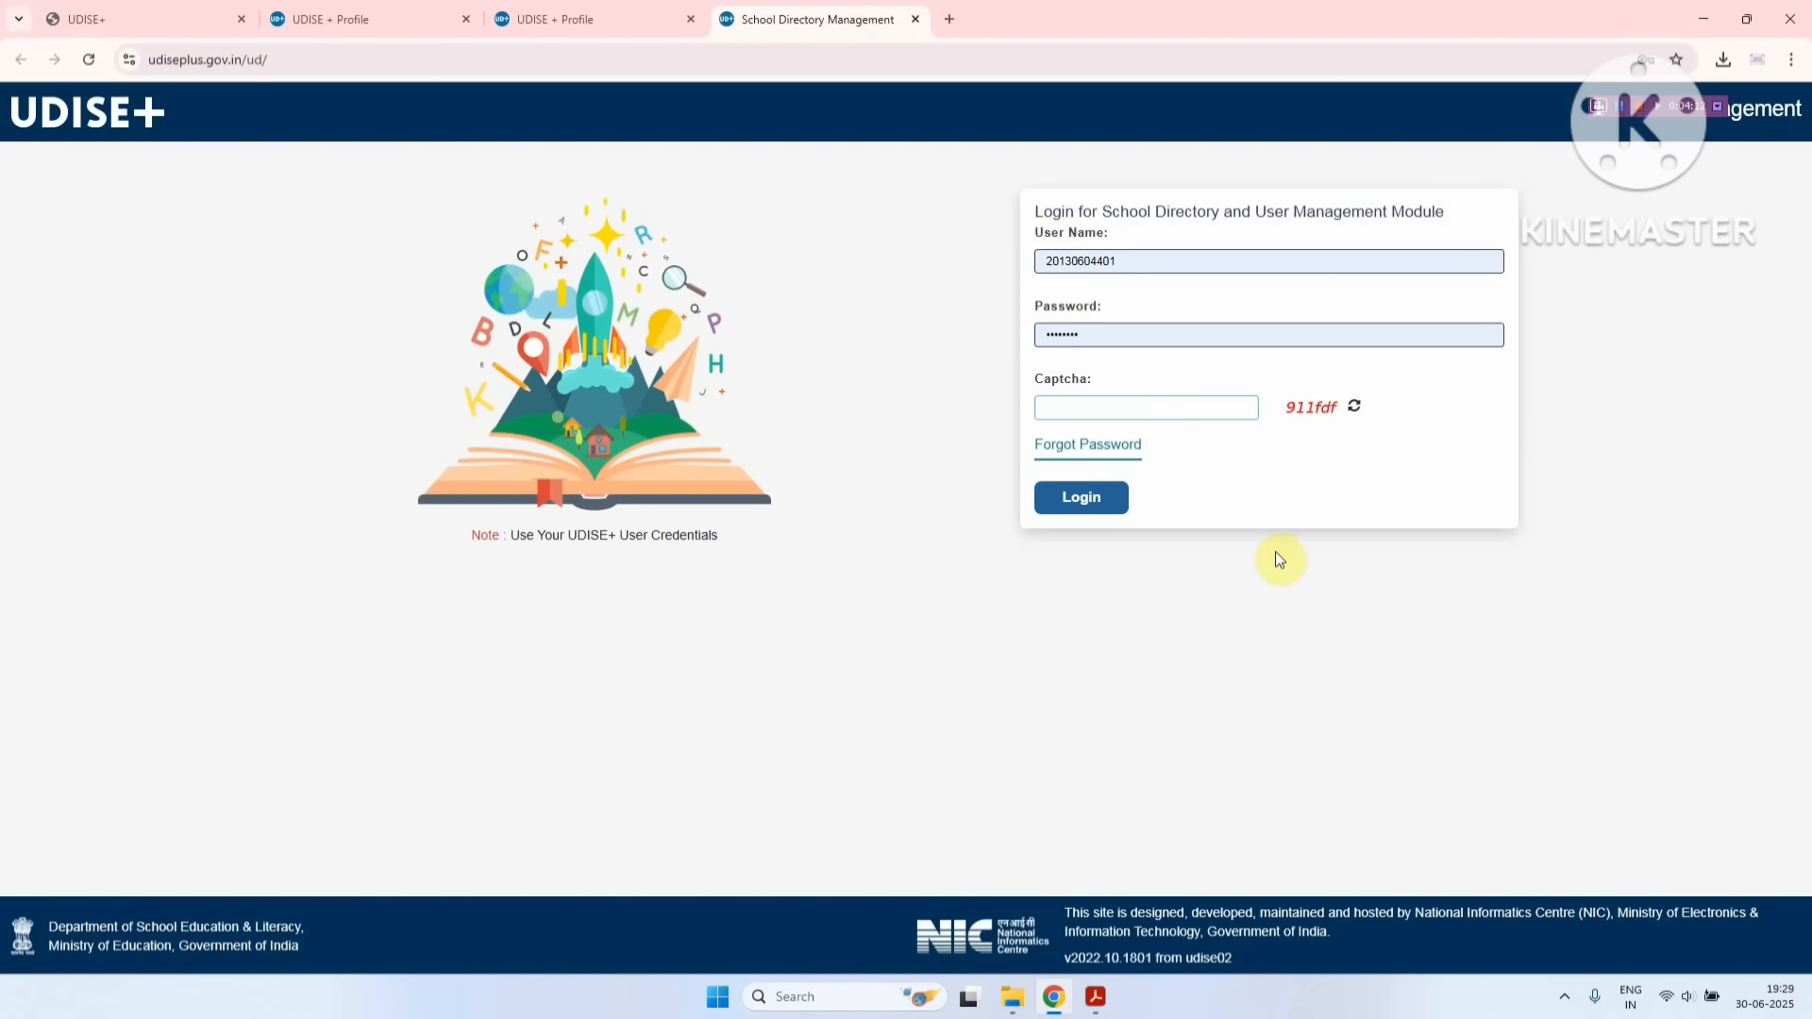
text(911fdf)
click(1079, 503)
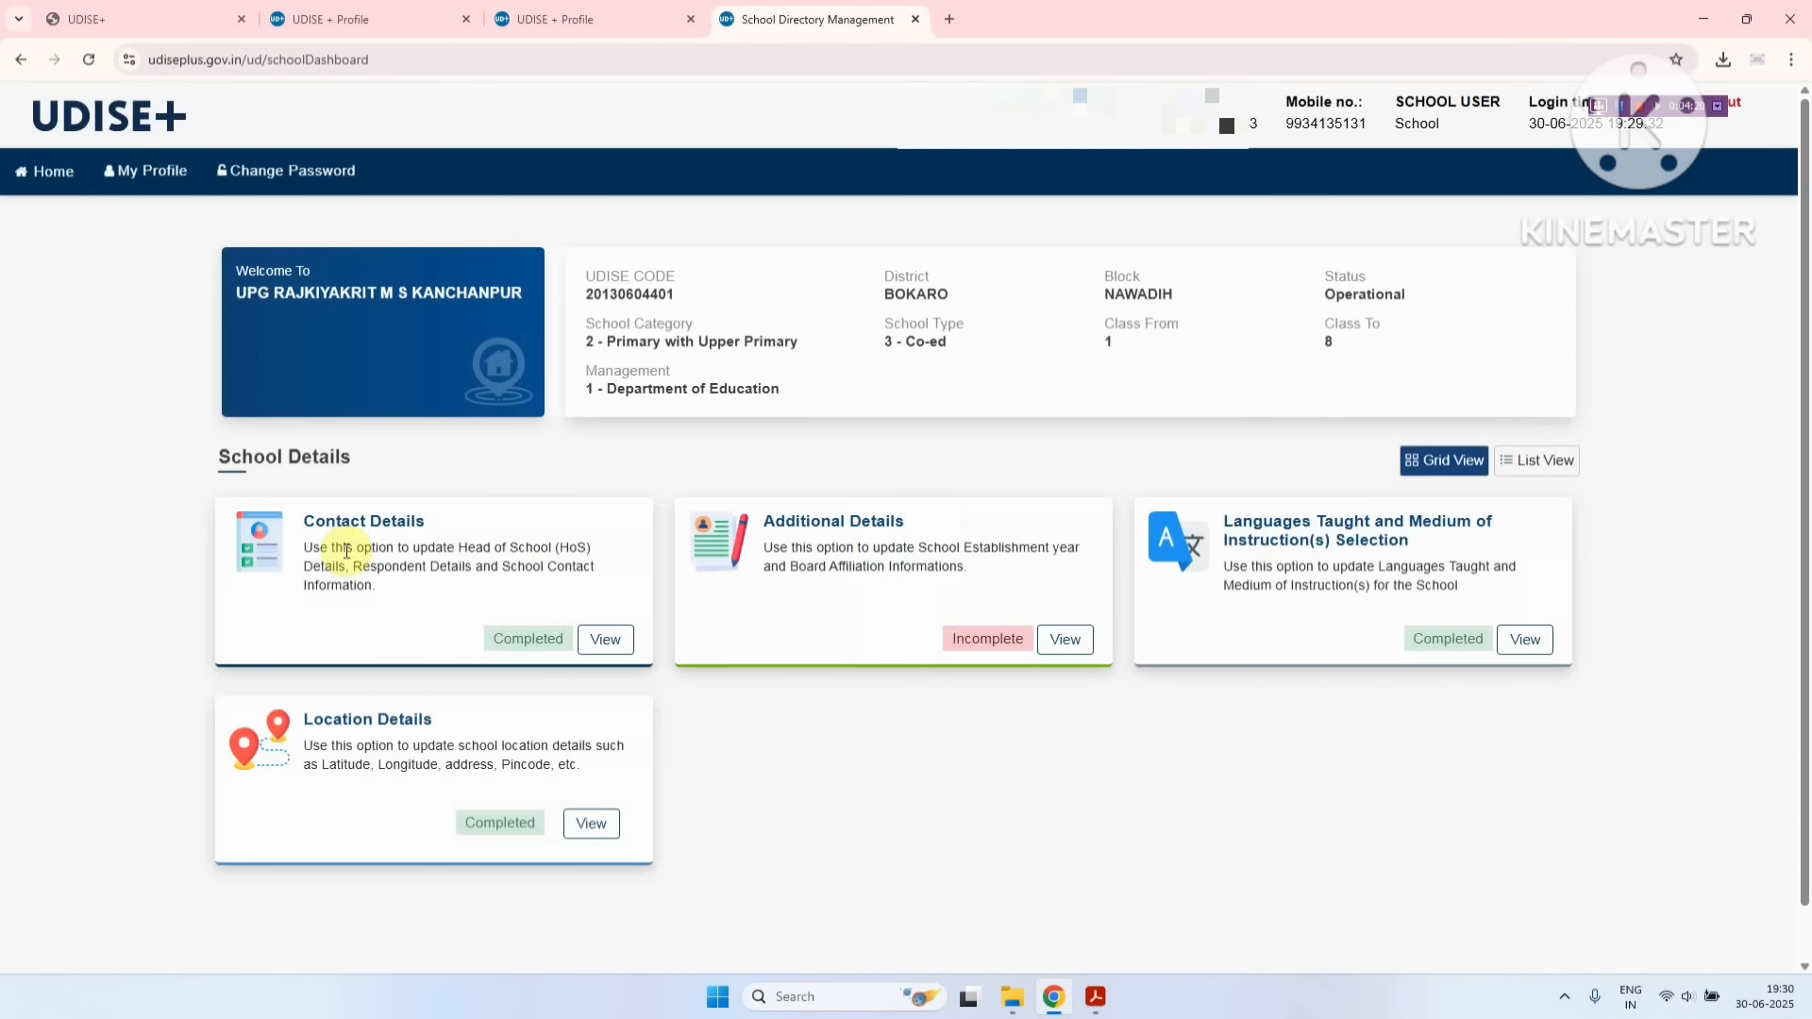
- Review the school's Contact Details with the Head of School and respondent fields, and return to the directory's home page
drag(315, 520, 437, 538)
click(453, 522)
click(600, 638)
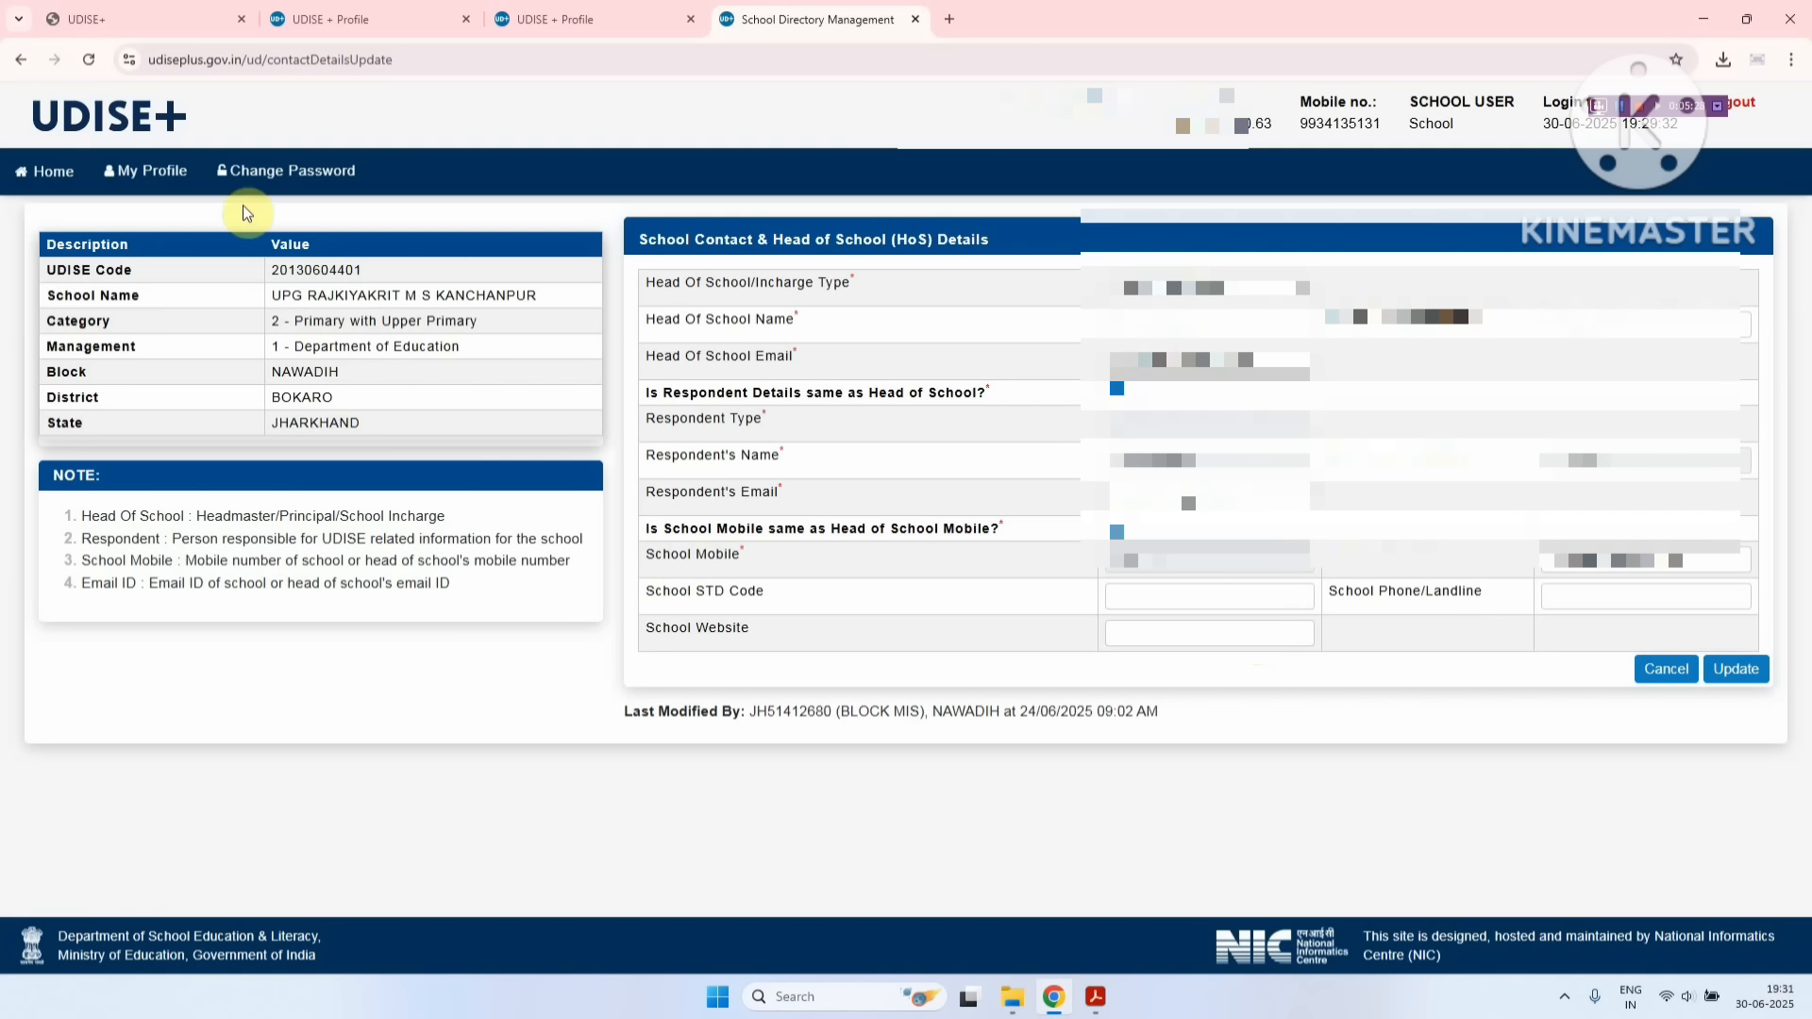
click(48, 171)
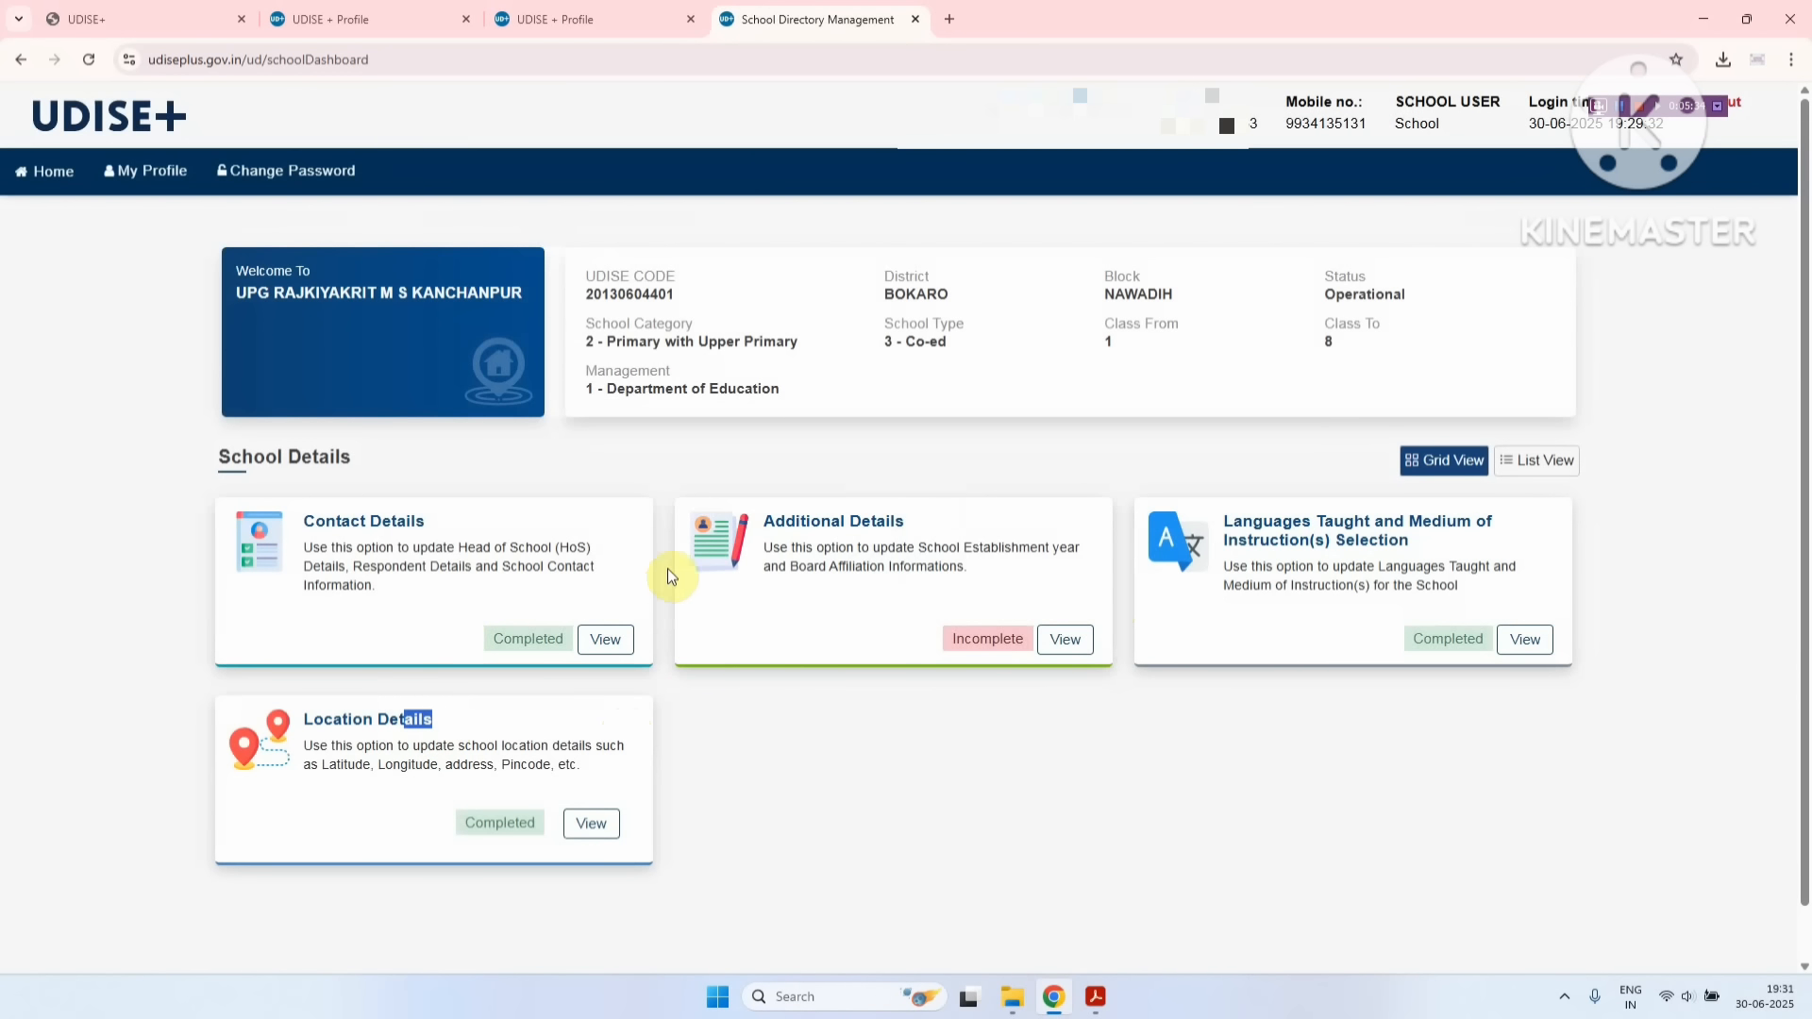
click(395, 528)
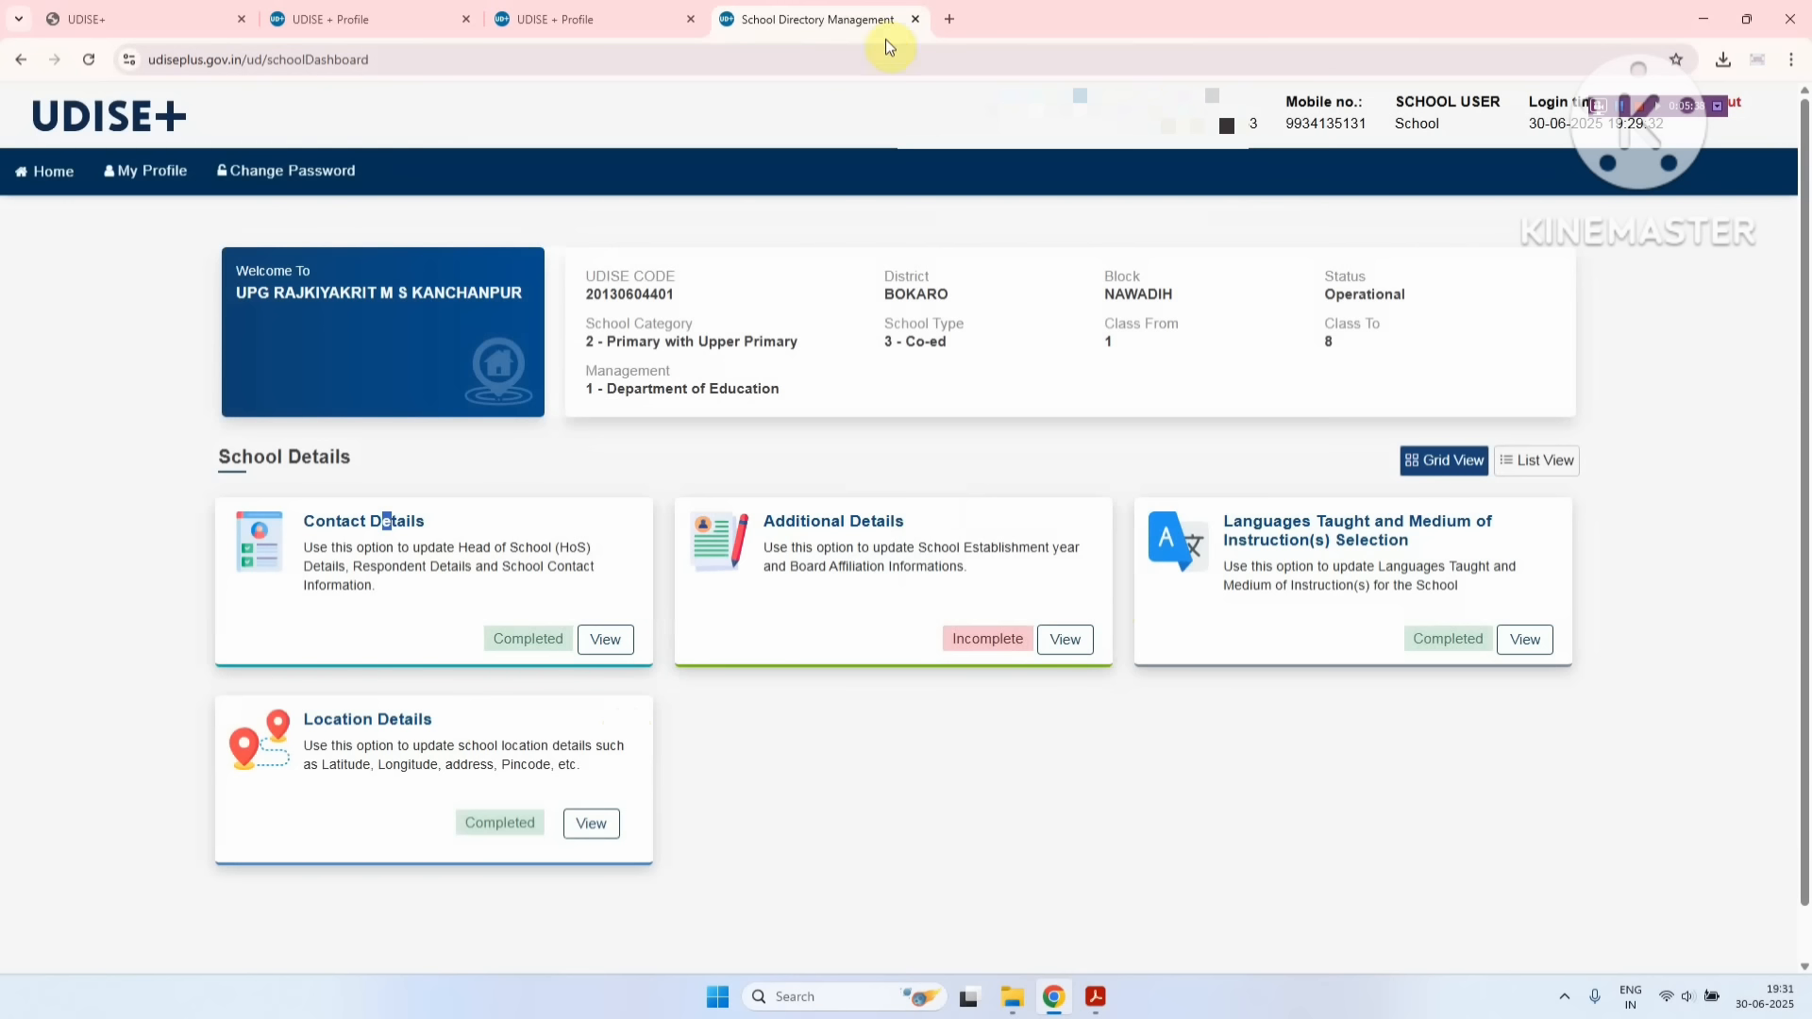
- Return to Section 1A in the UDISE+ Profile and review the @@ marker's meaning and its use at item 1.17
click(608, 13)
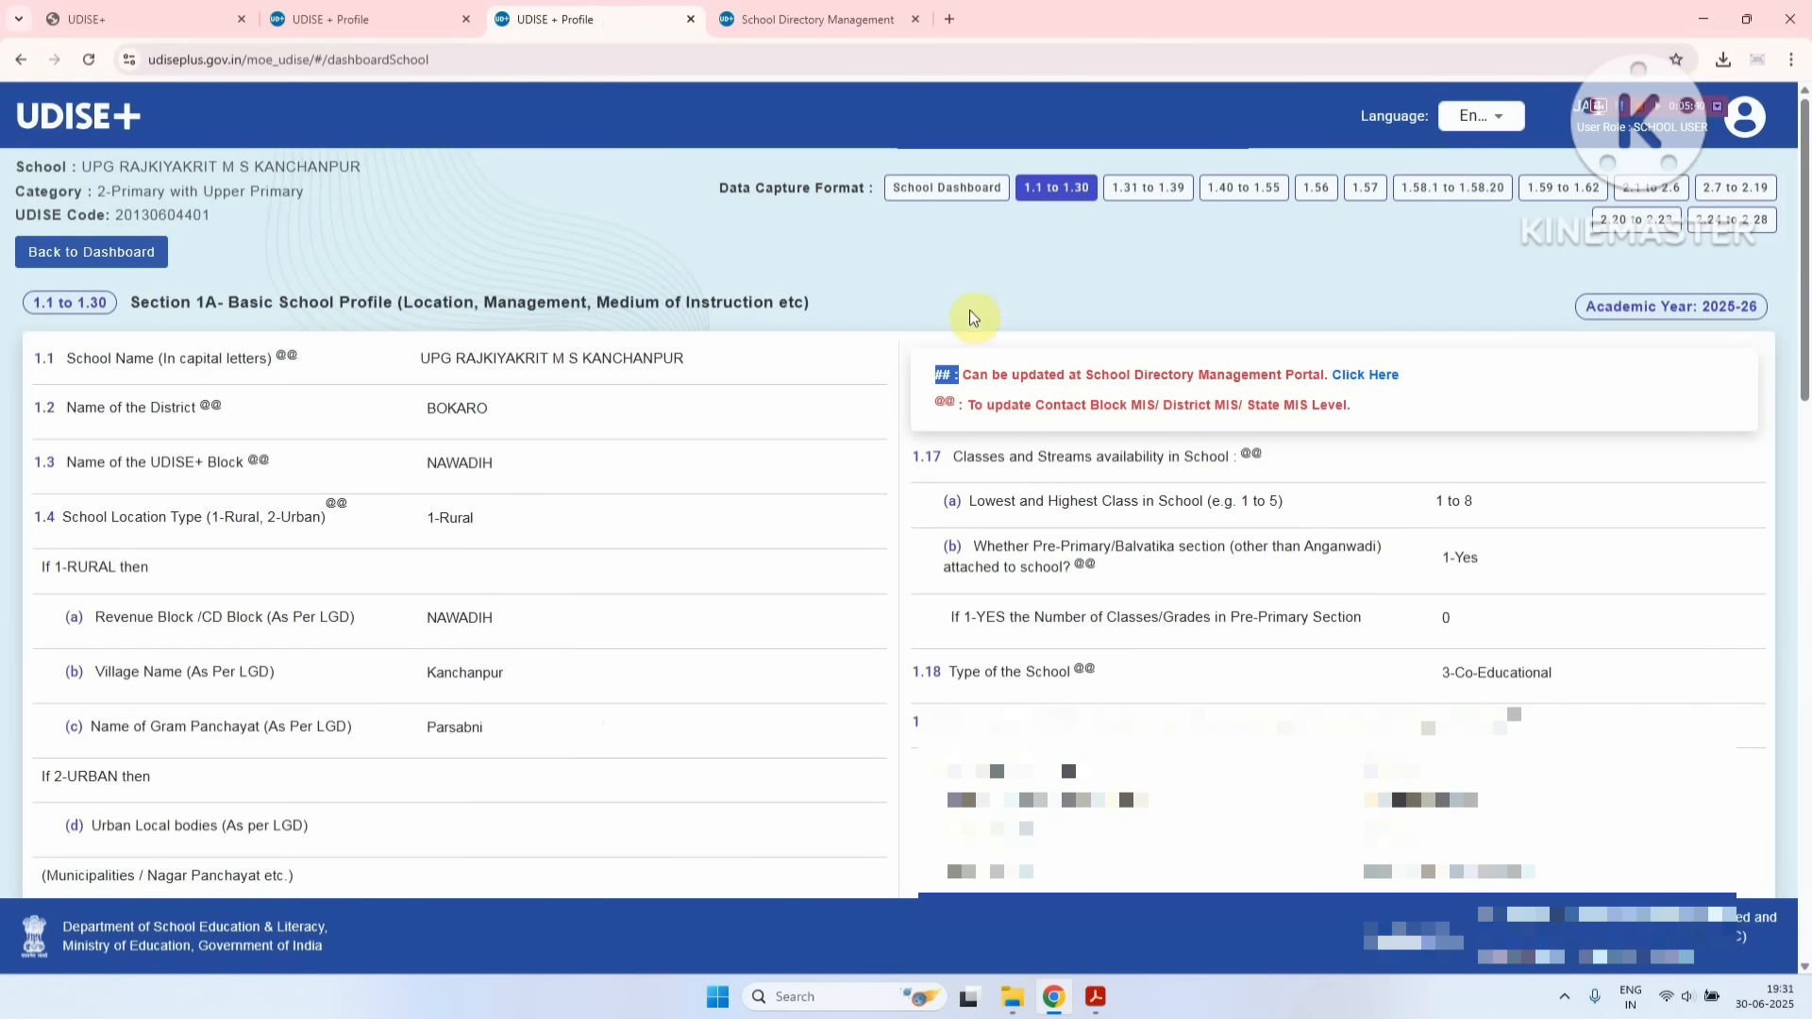
click(938, 407)
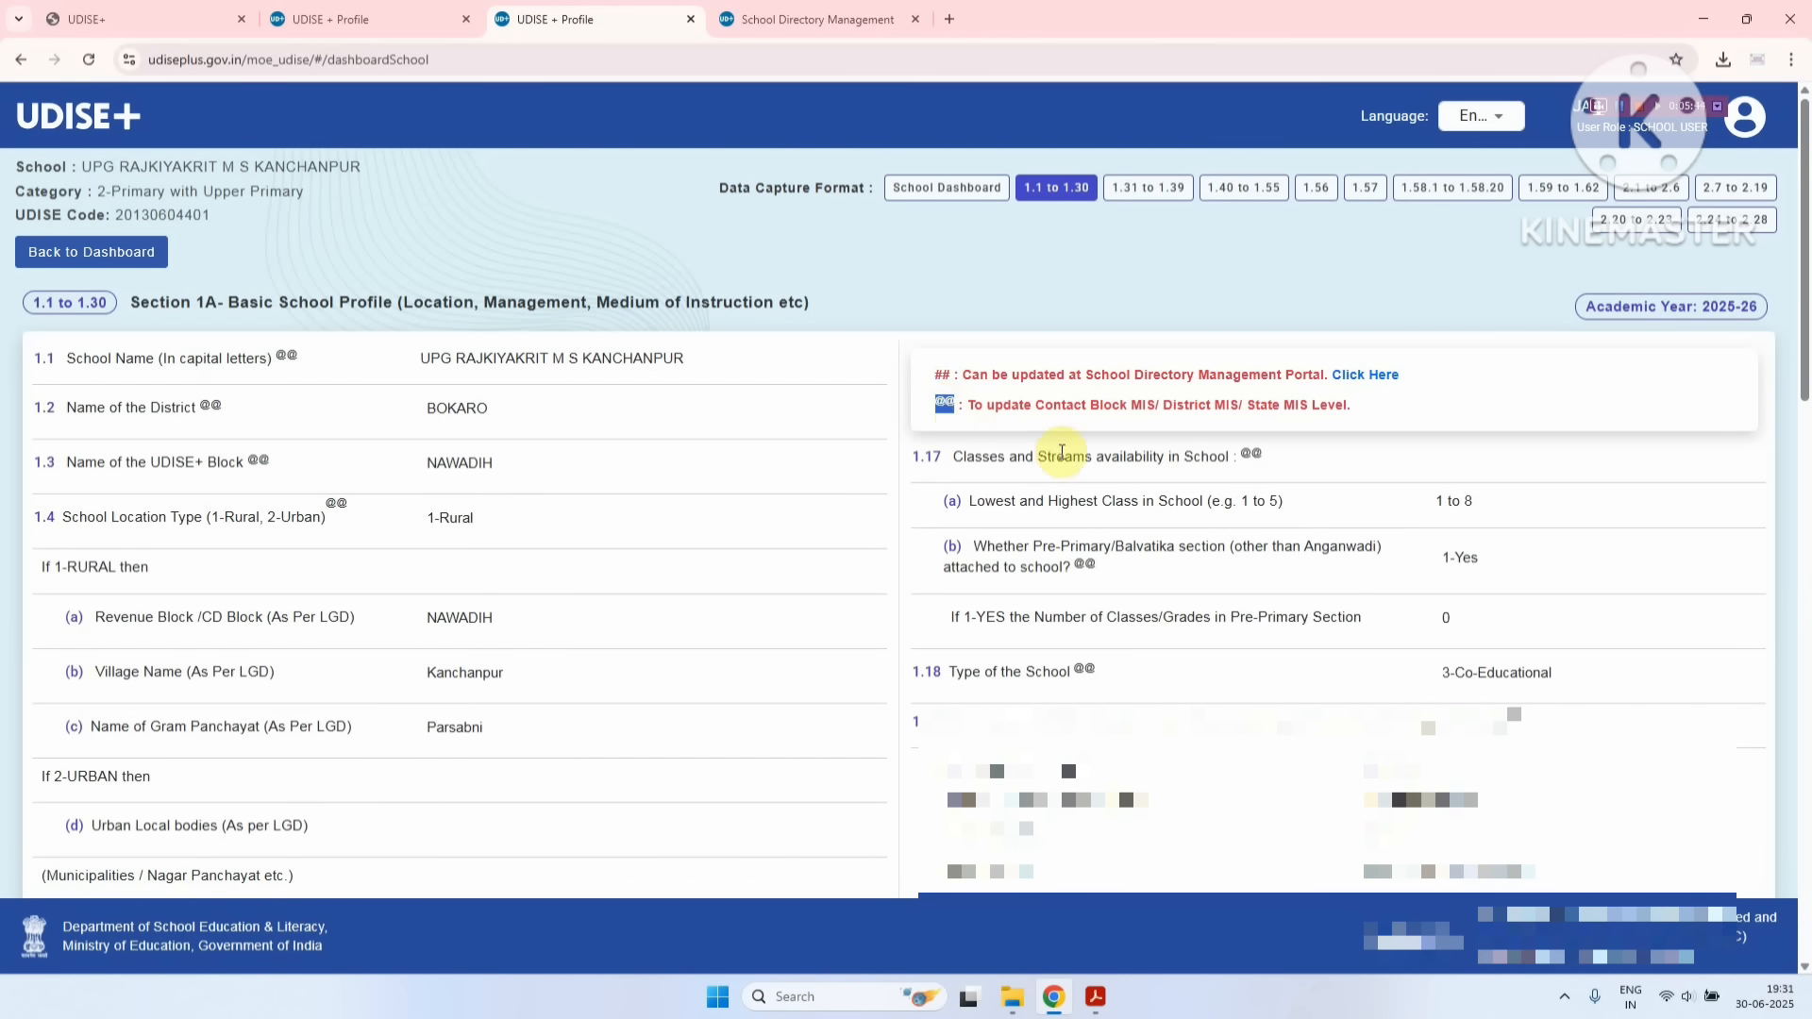
drag(1057, 455, 1095, 455)
click(1248, 448)
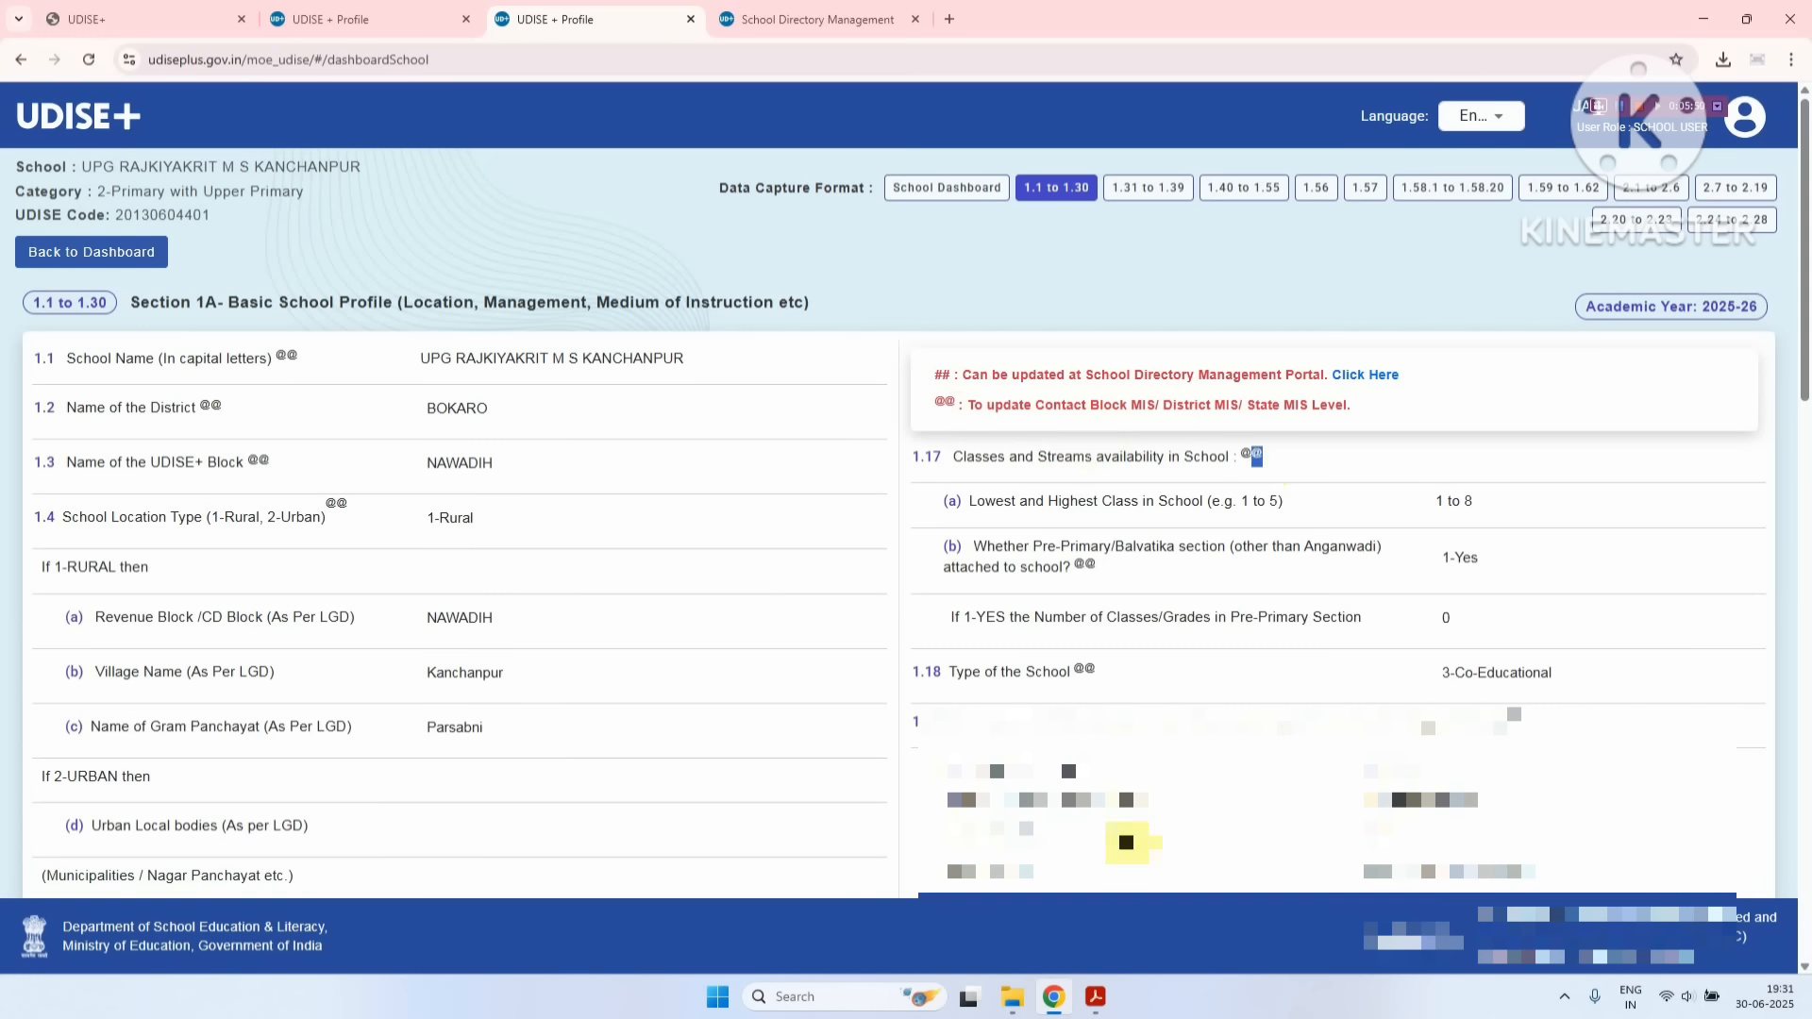
- Switch to Adobe Acrobat, close the FormA01 document, reopen it from the Documents folder and hide the All tools pane
click(1095, 996)
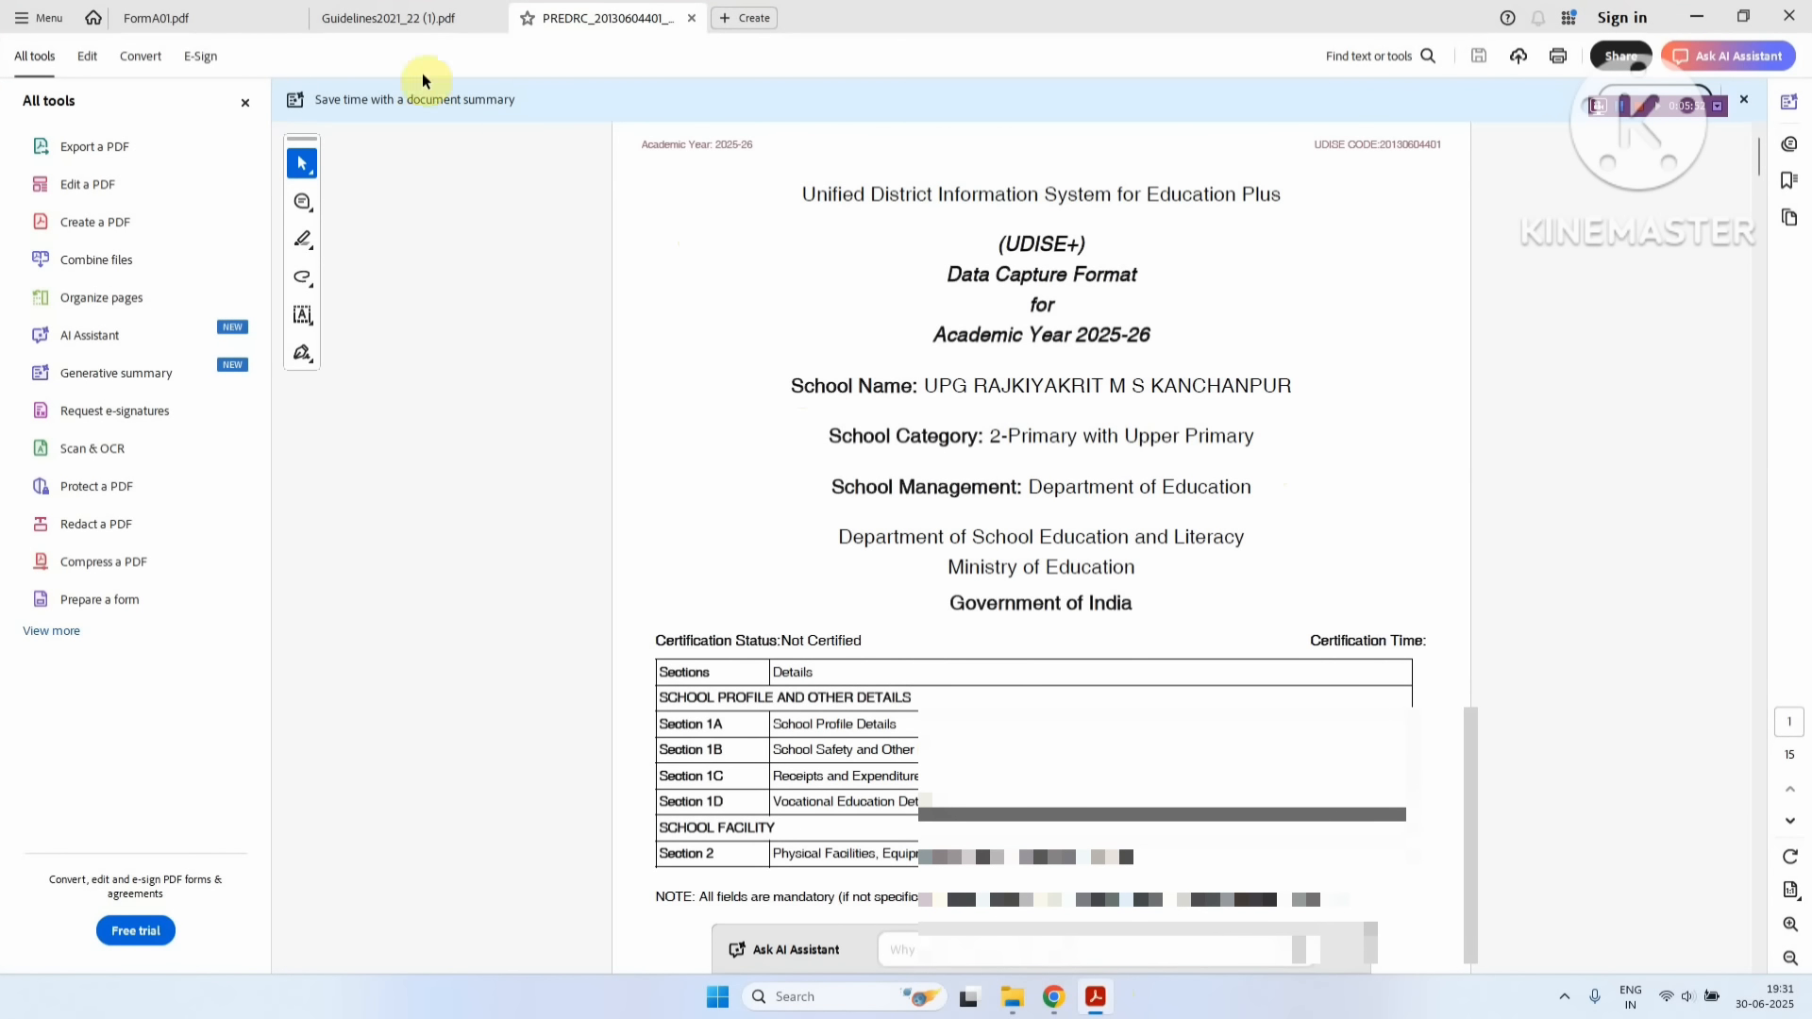
click(292, 18)
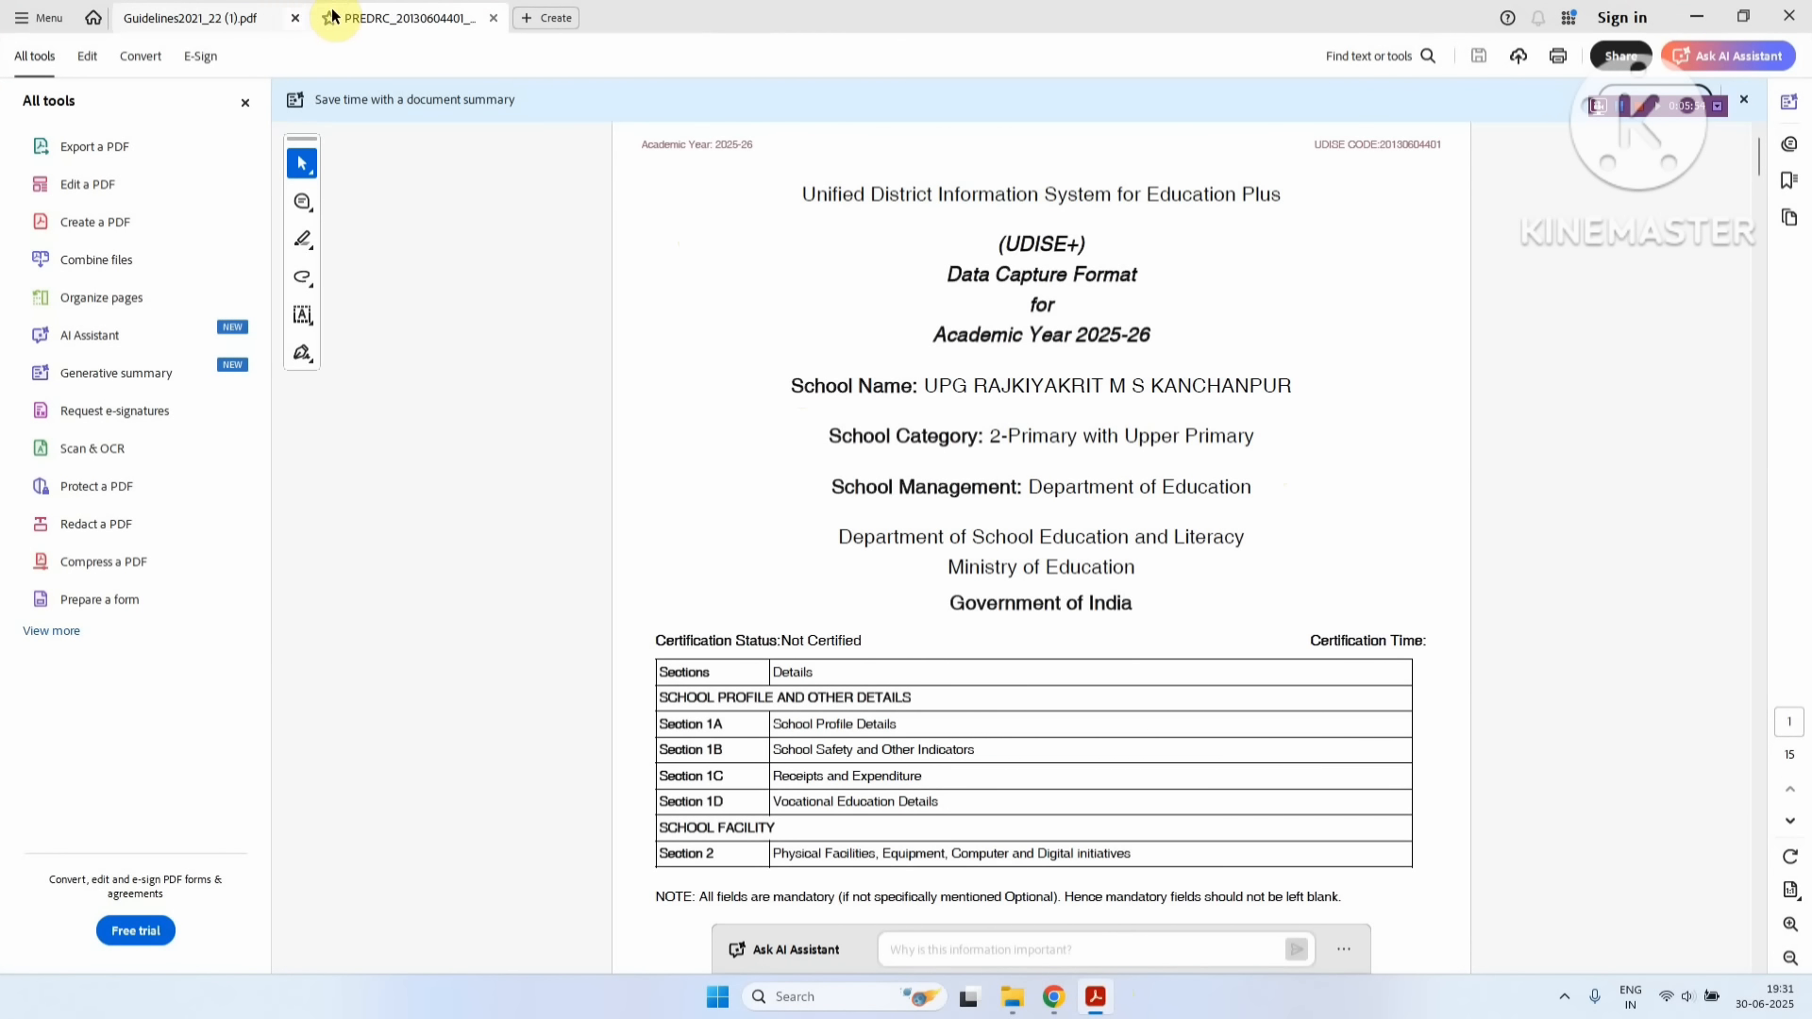
mouse_move(1005, 1013)
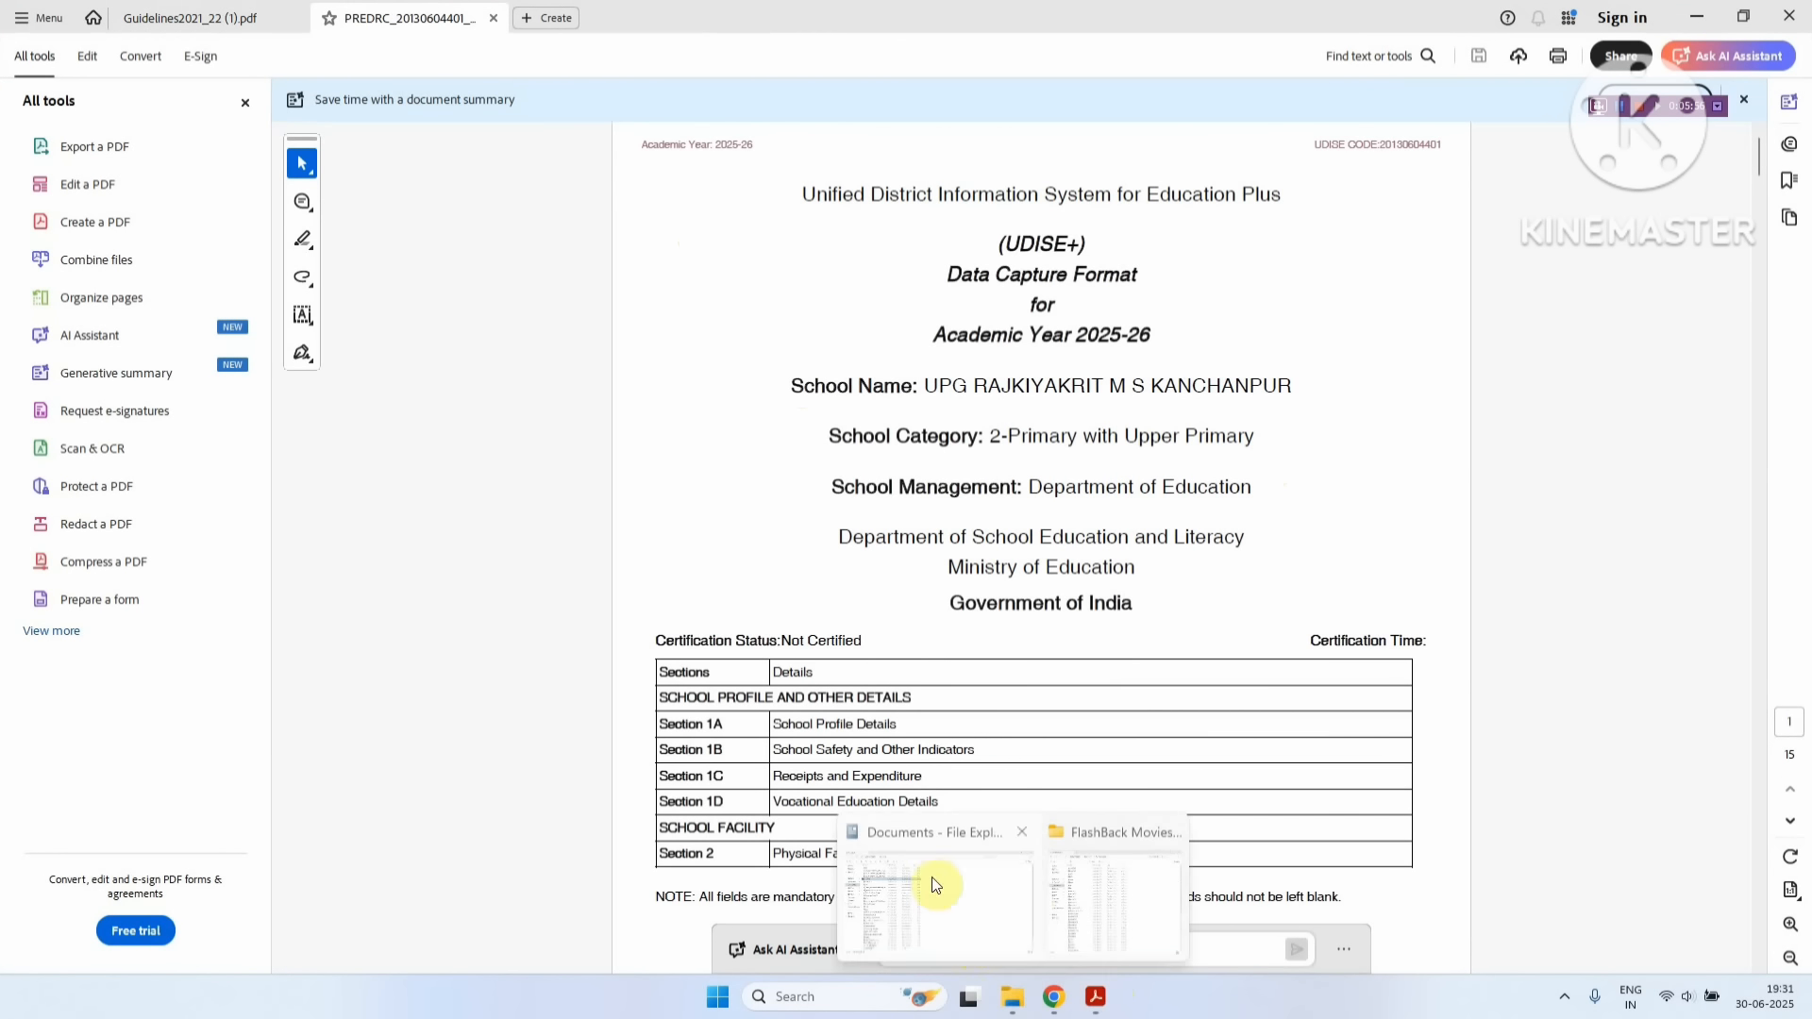
click(934, 885)
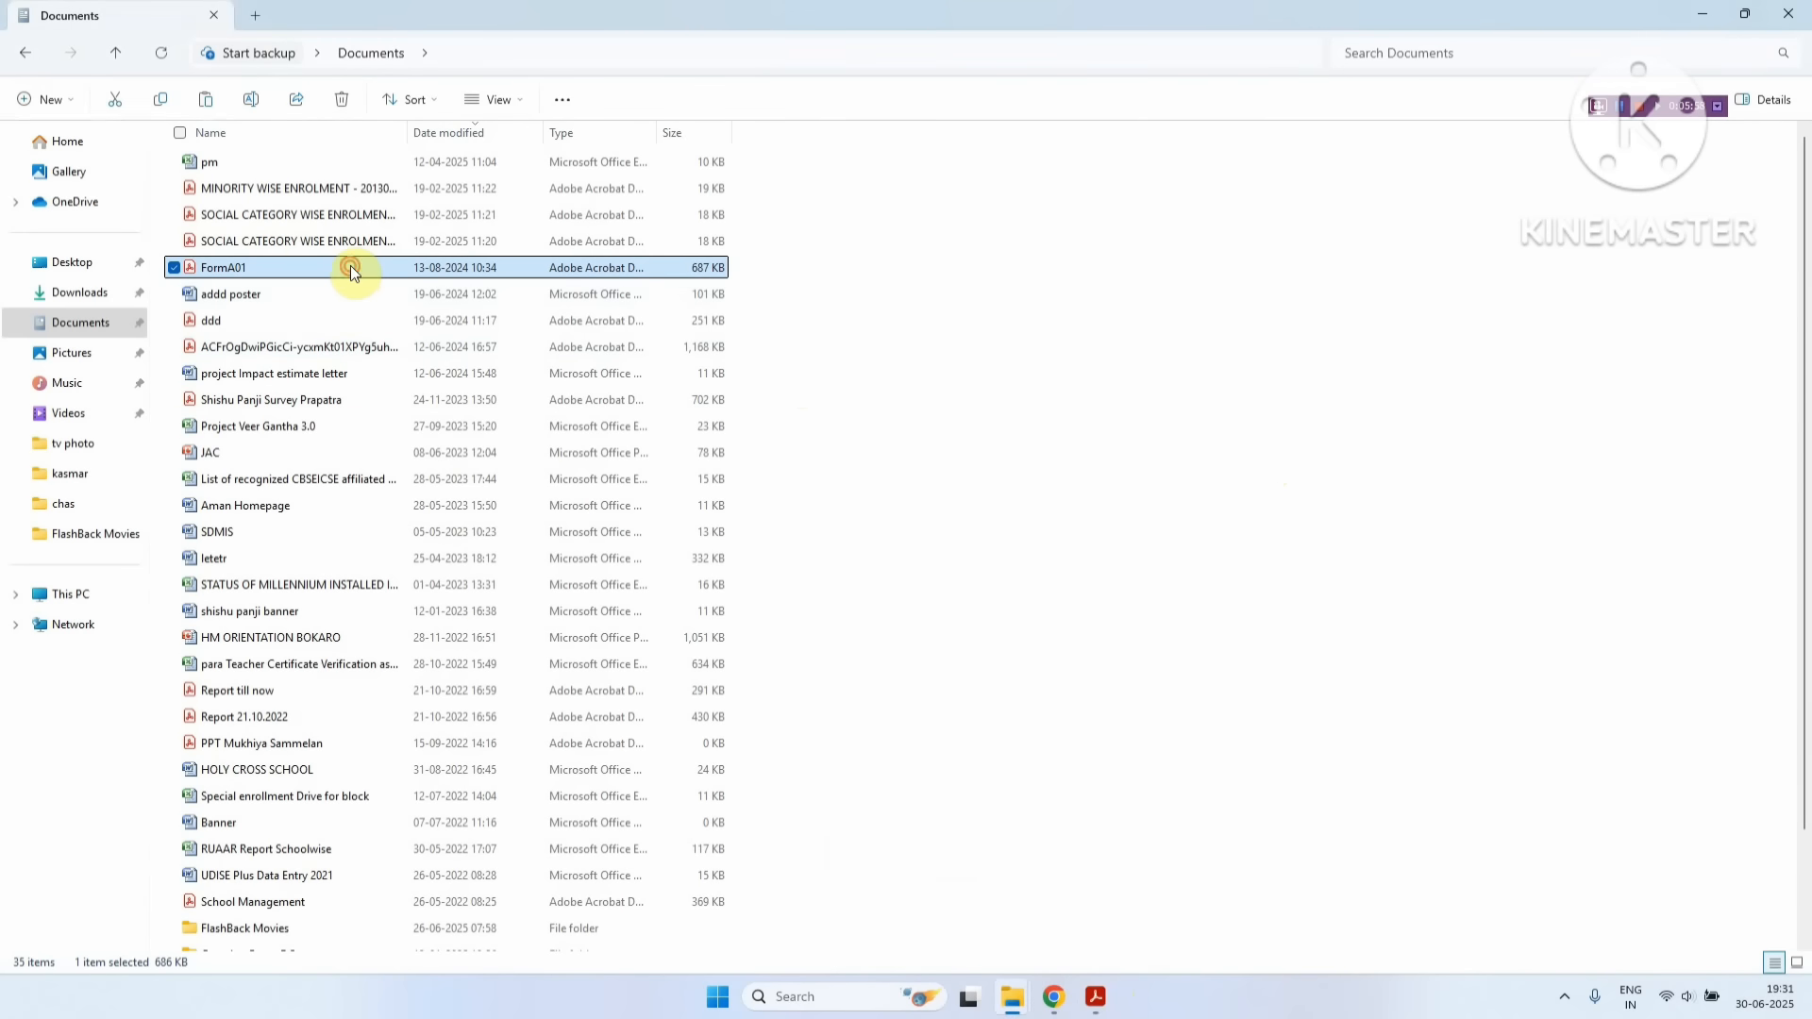
double_click(349, 267)
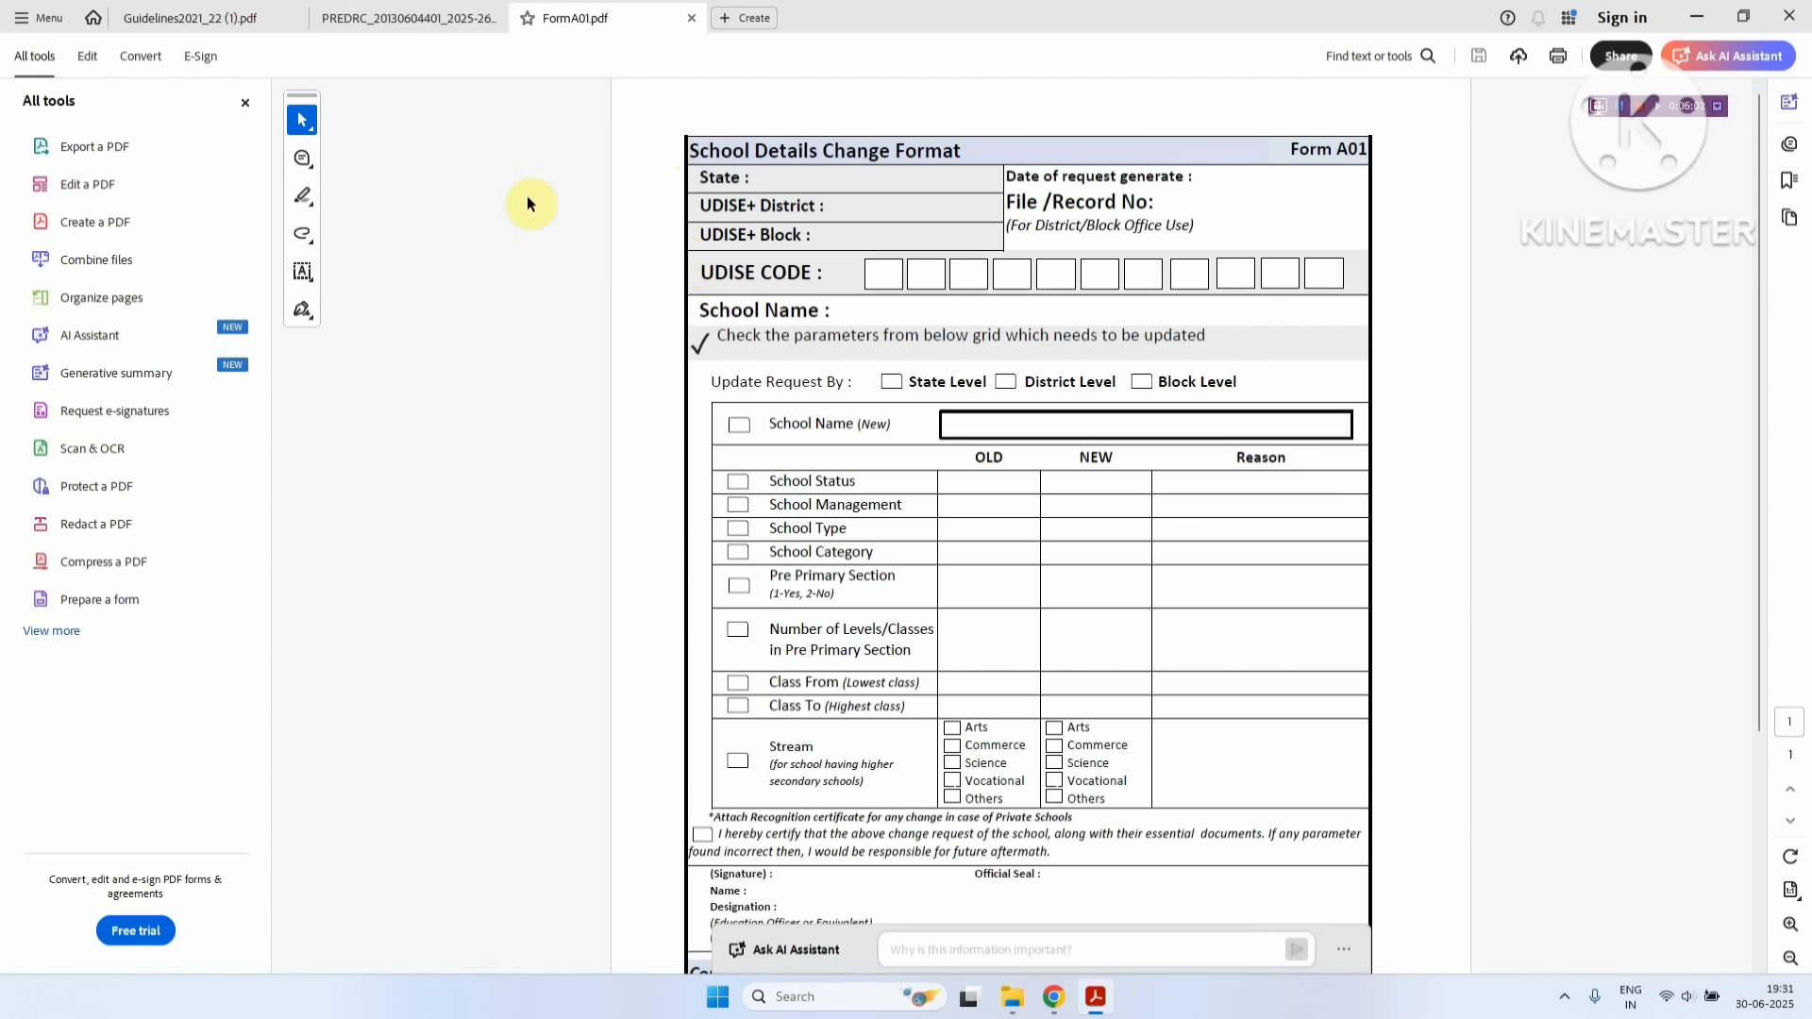
click(247, 106)
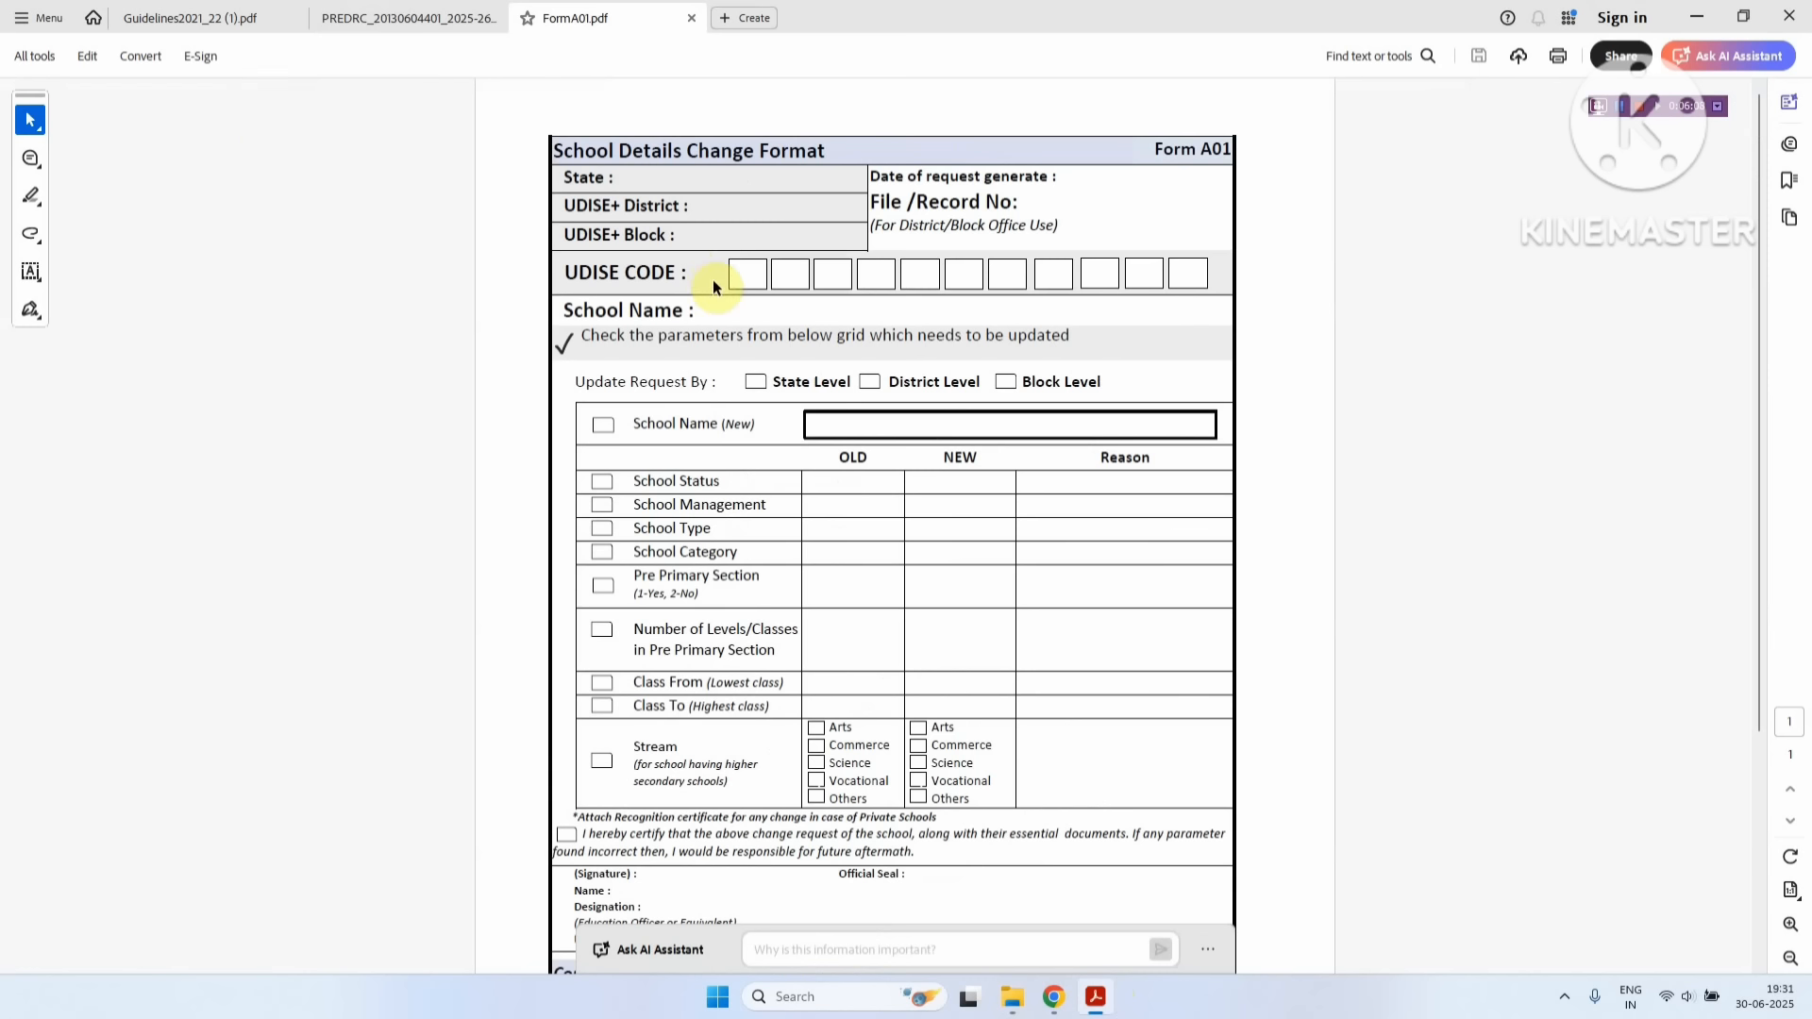
- Review which school parameters Form A01 can change, from School Management to Stream, and the recognition certificate note
drag(714, 505, 761, 579)
drag(662, 643, 663, 751)
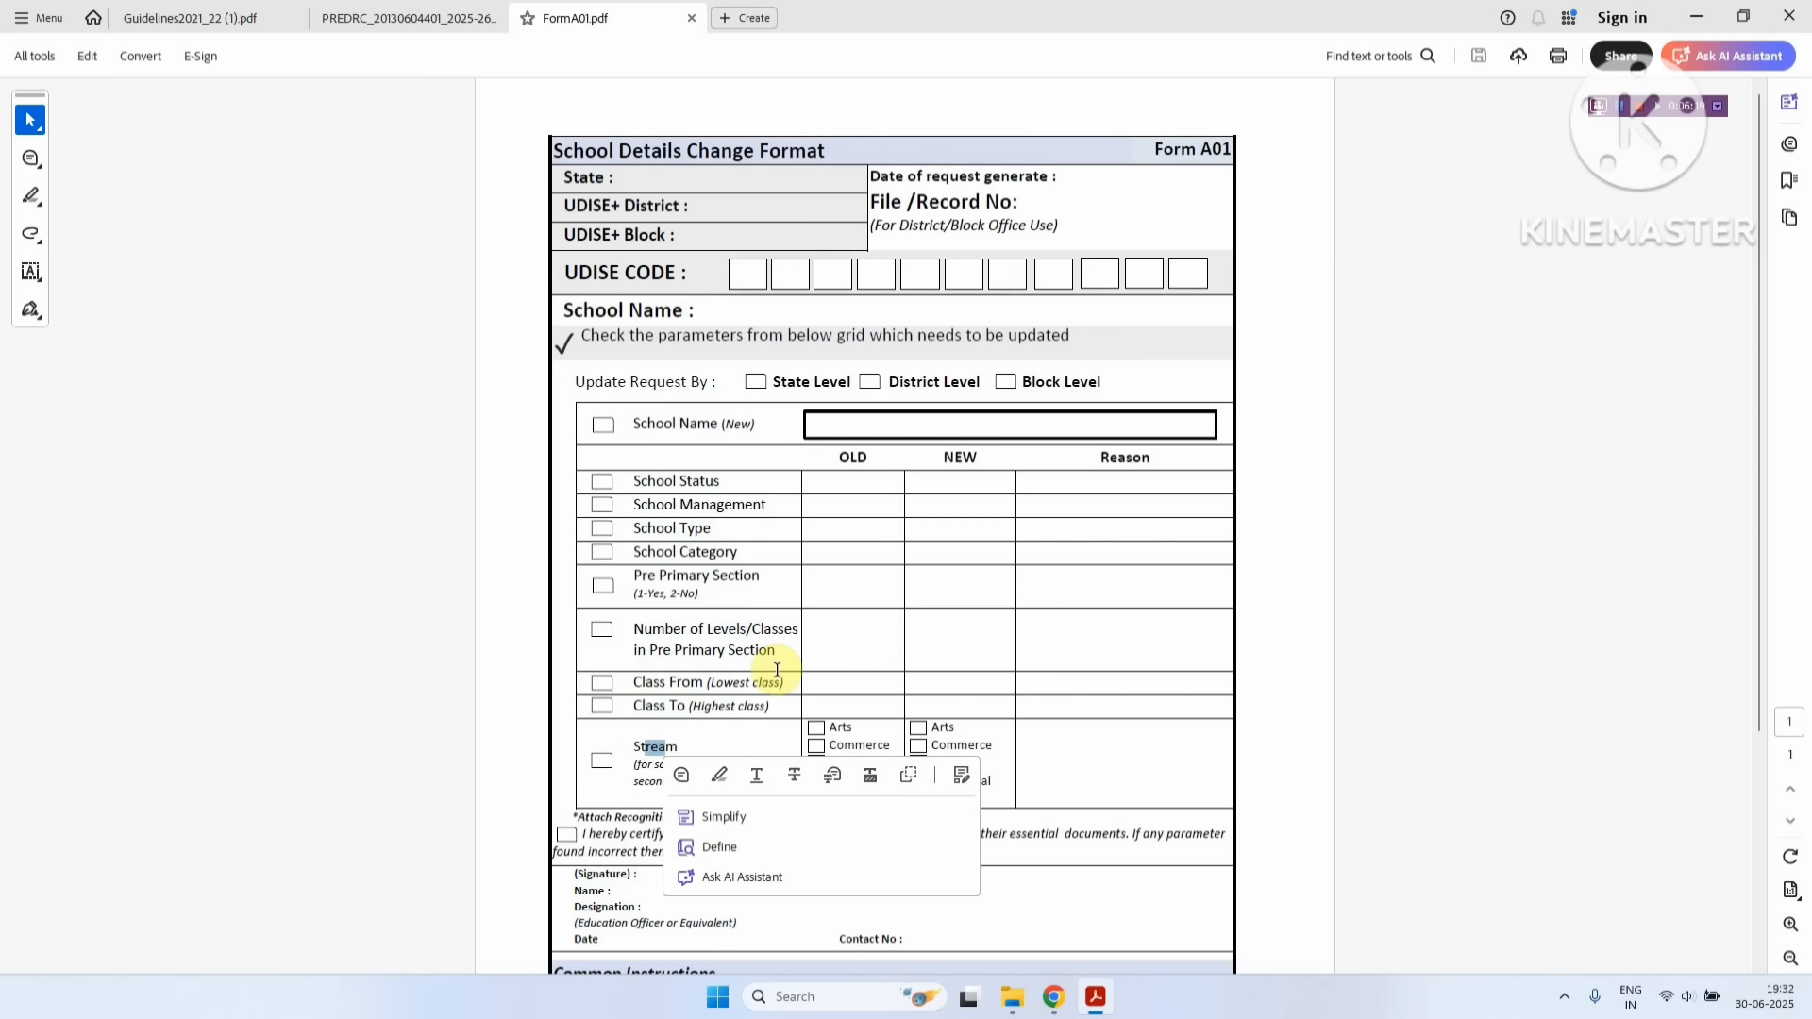
click(883, 624)
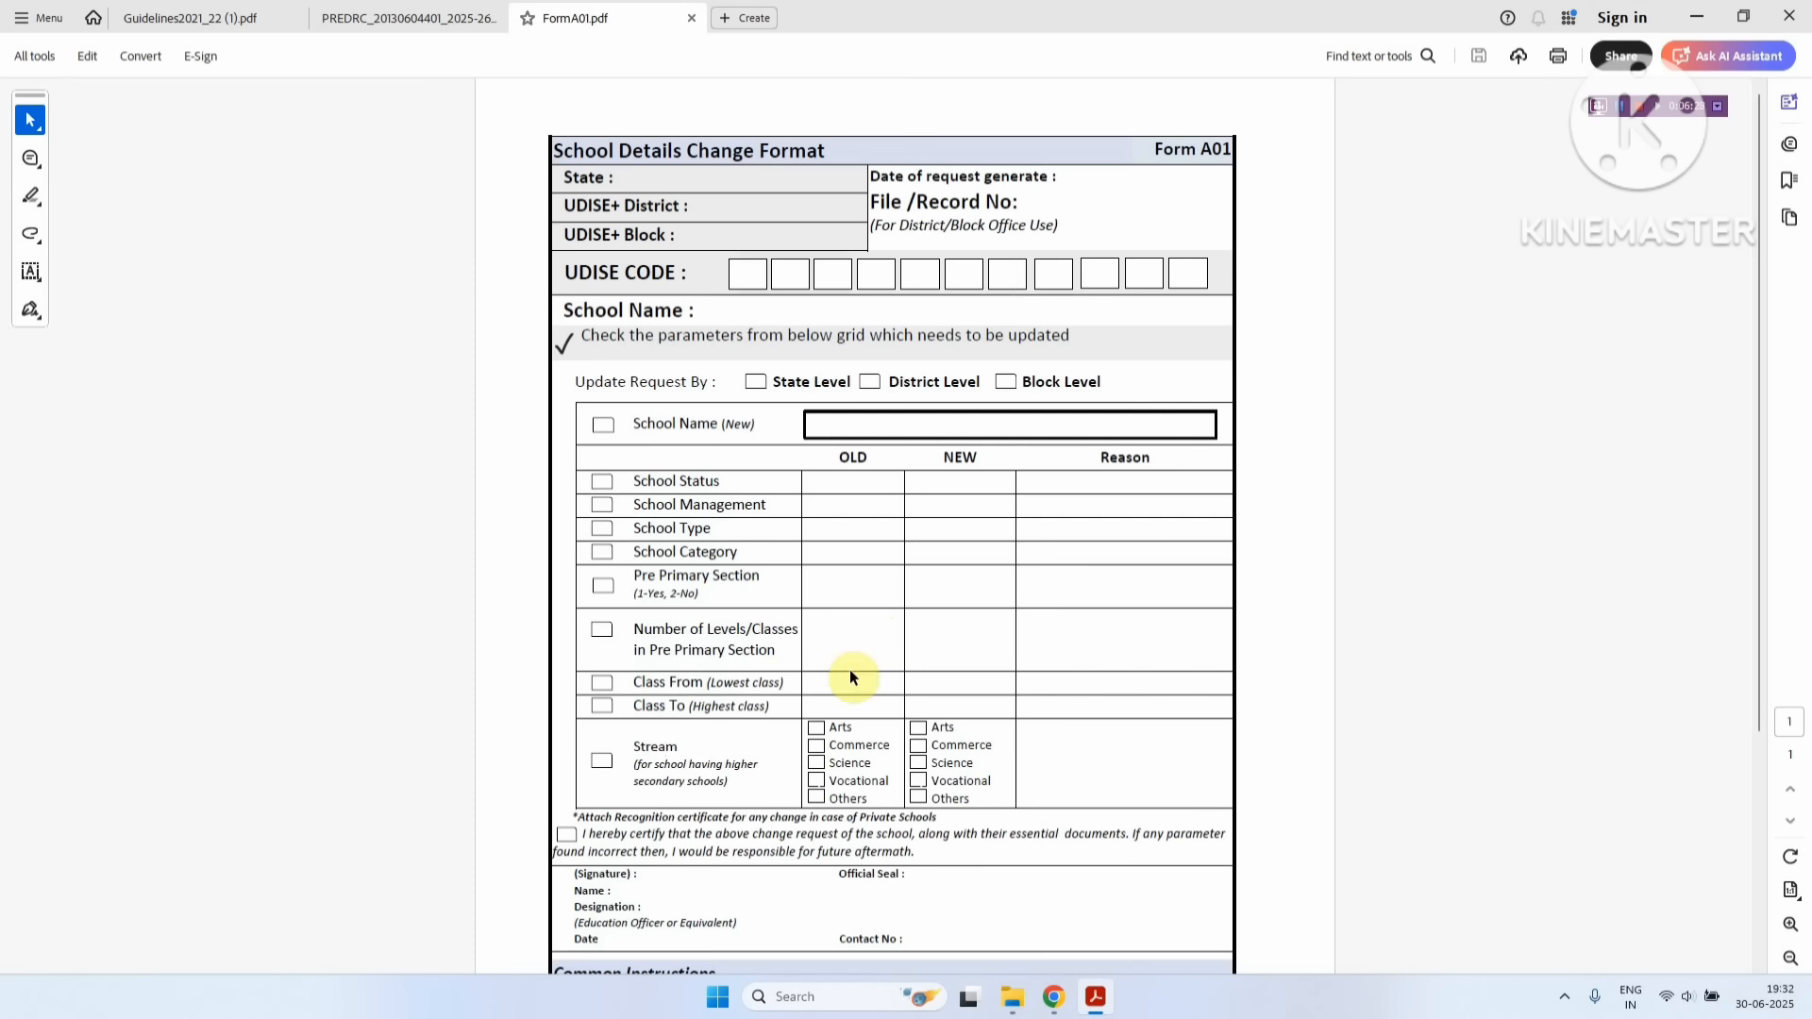
drag(577, 817, 955, 802)
- Switch back to Section 1A in Chrome and review items 1.13 Classification of School, 1.14 Sub-Management and 1.15 PM-SHRI School
click(1056, 1002)
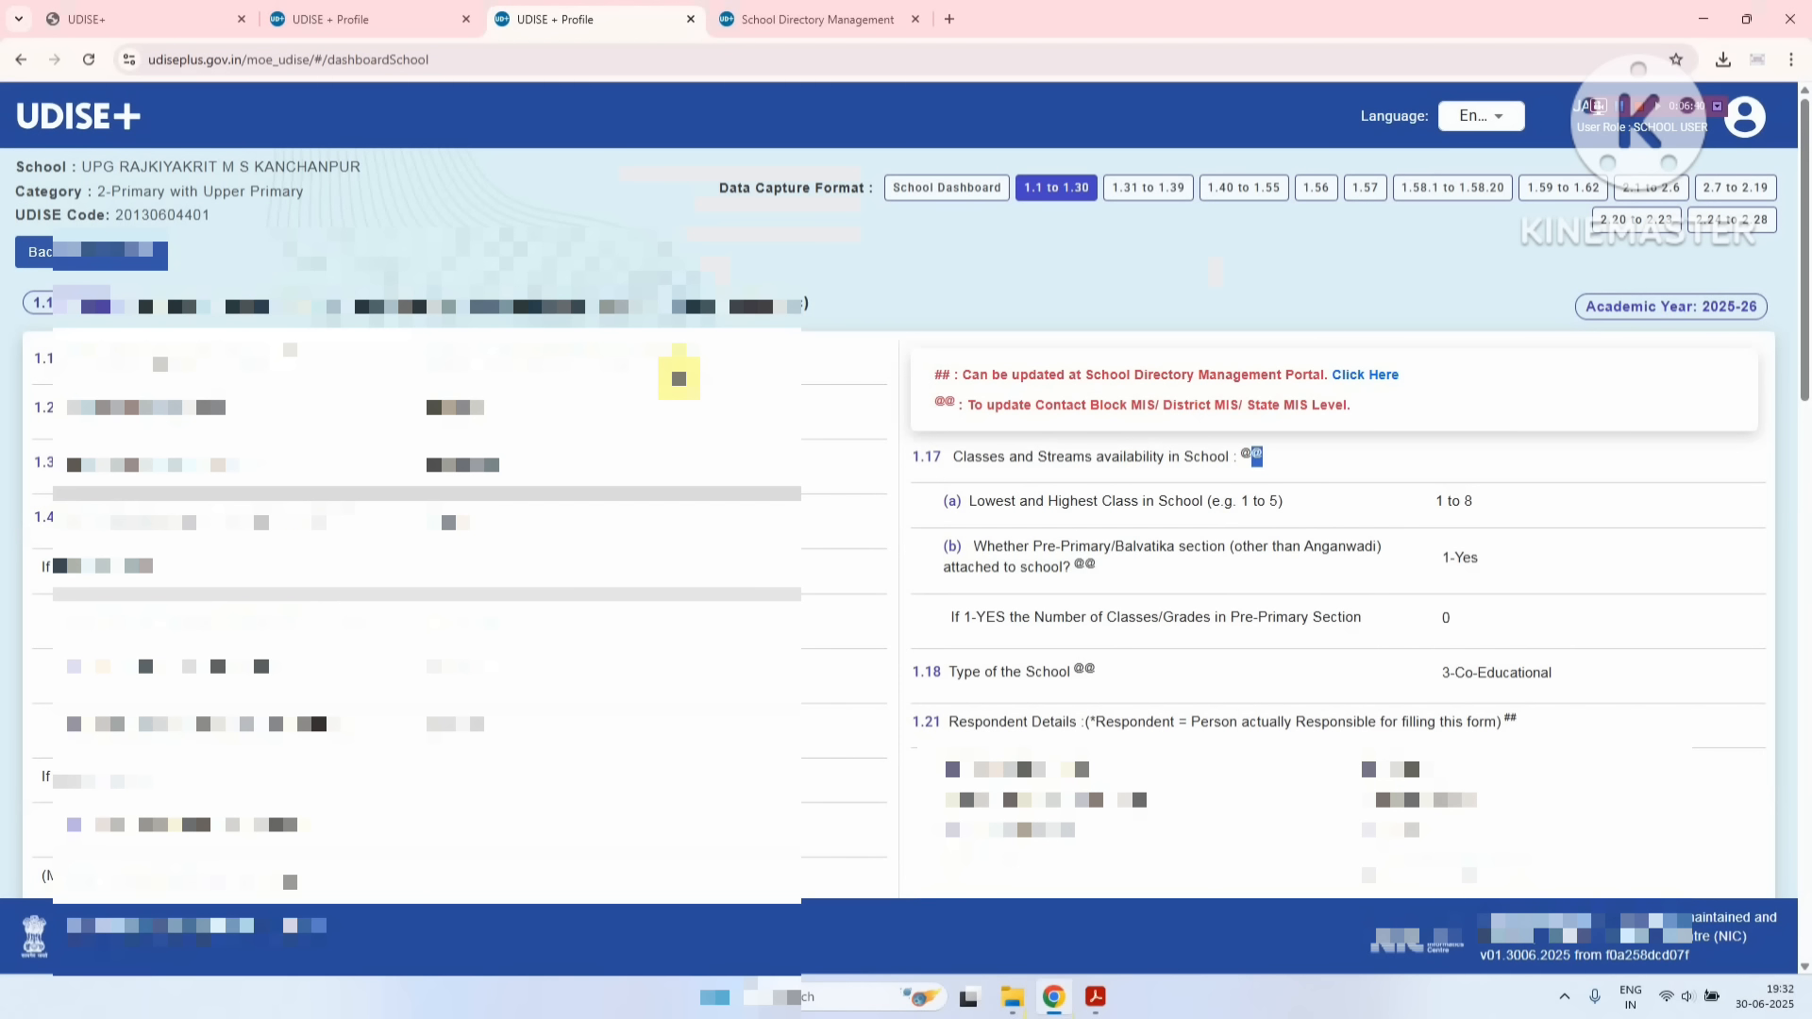
scroll(672, 364, down, 15)
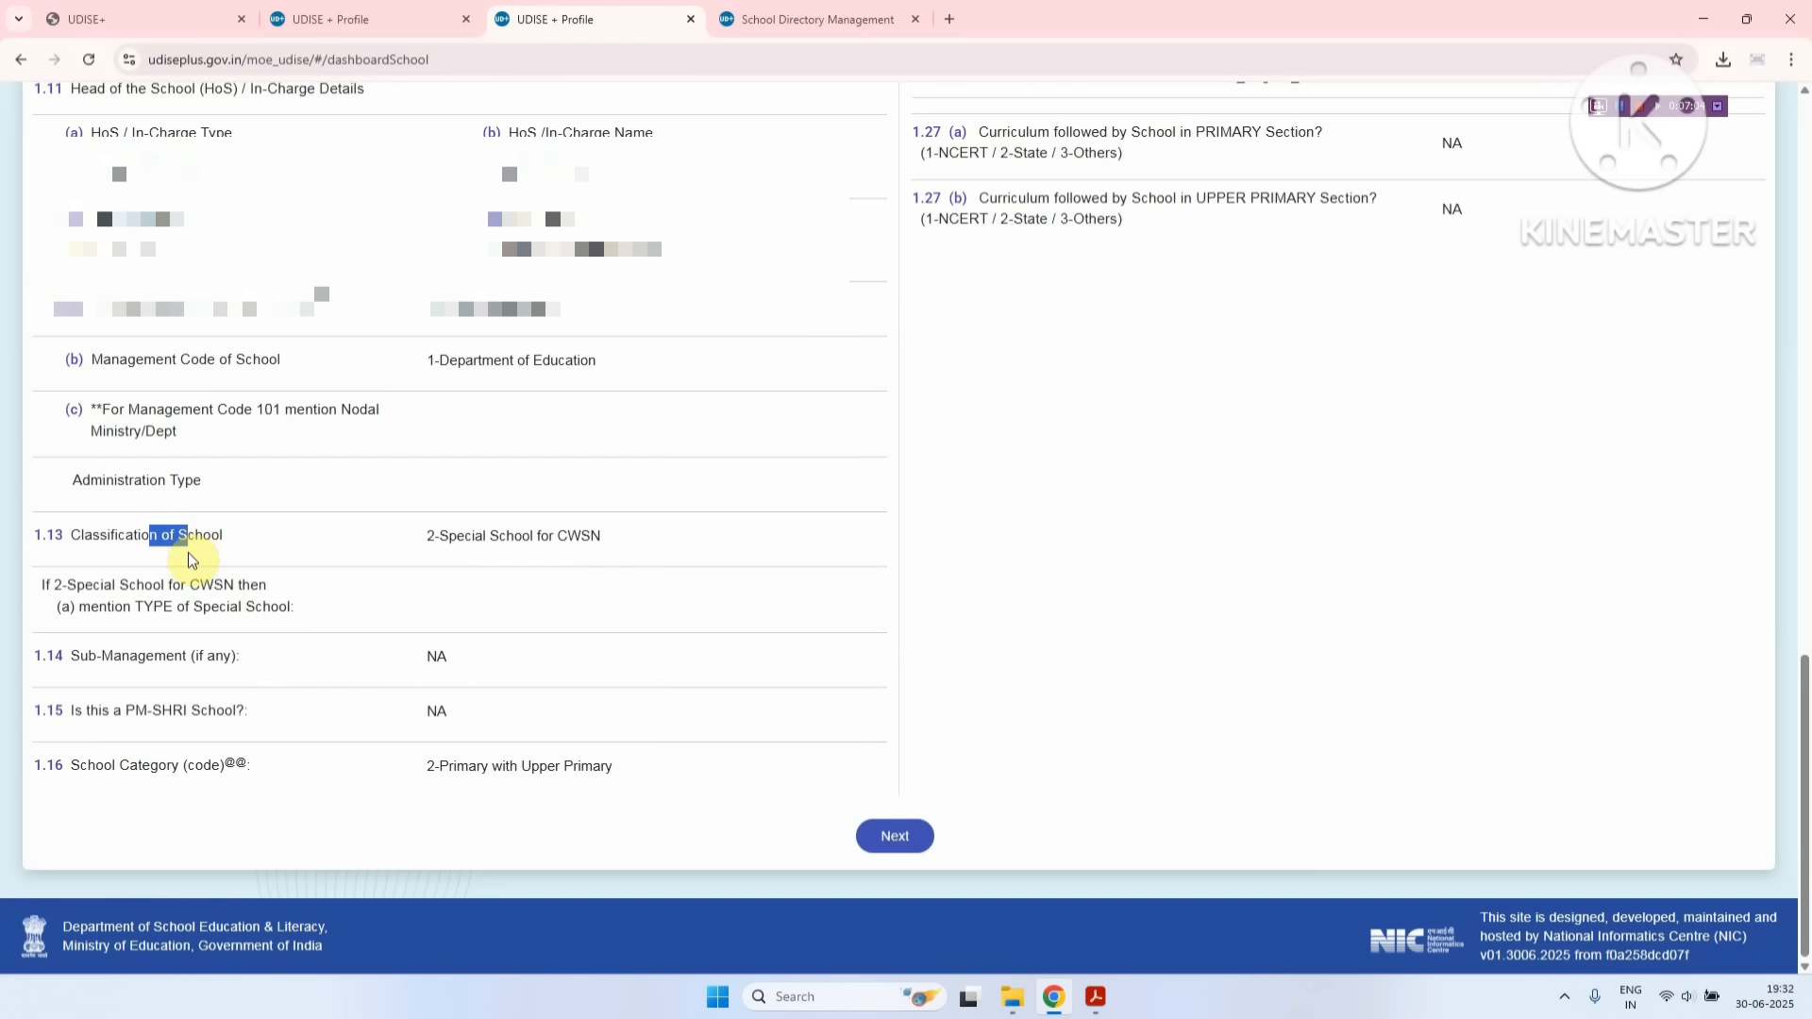
drag(122, 710, 158, 714)
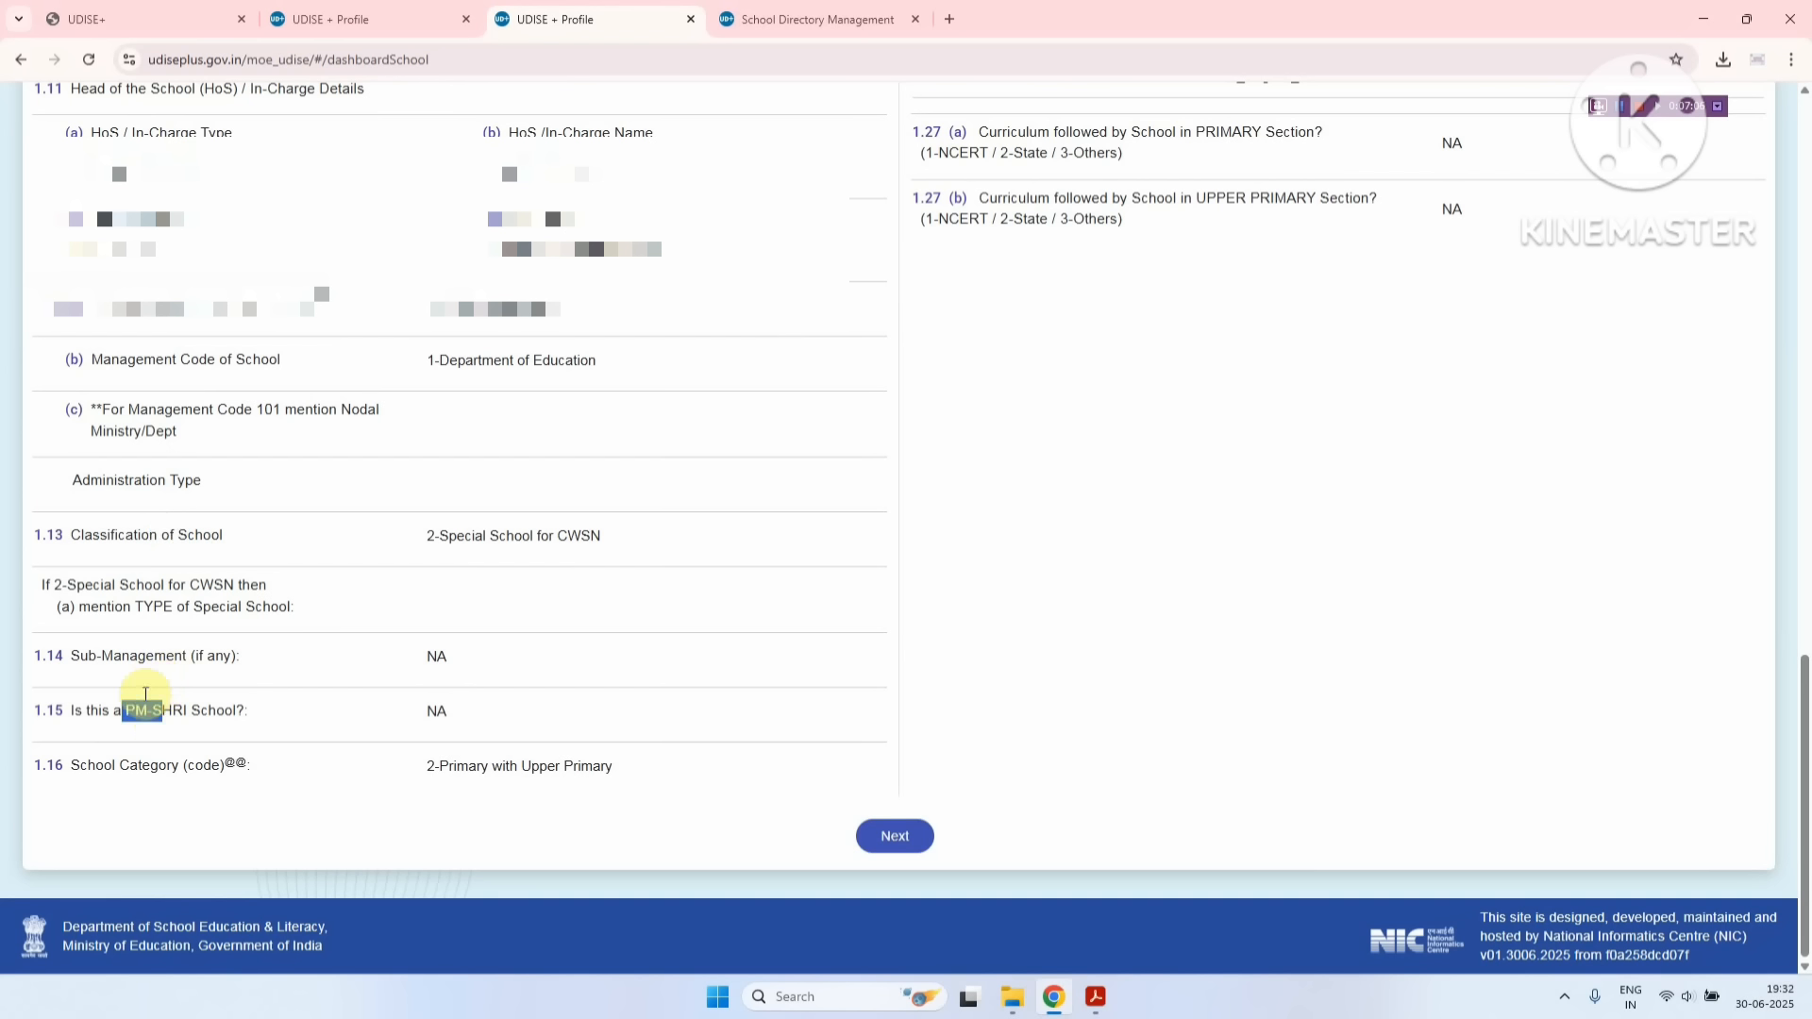
drag(129, 654, 154, 655)
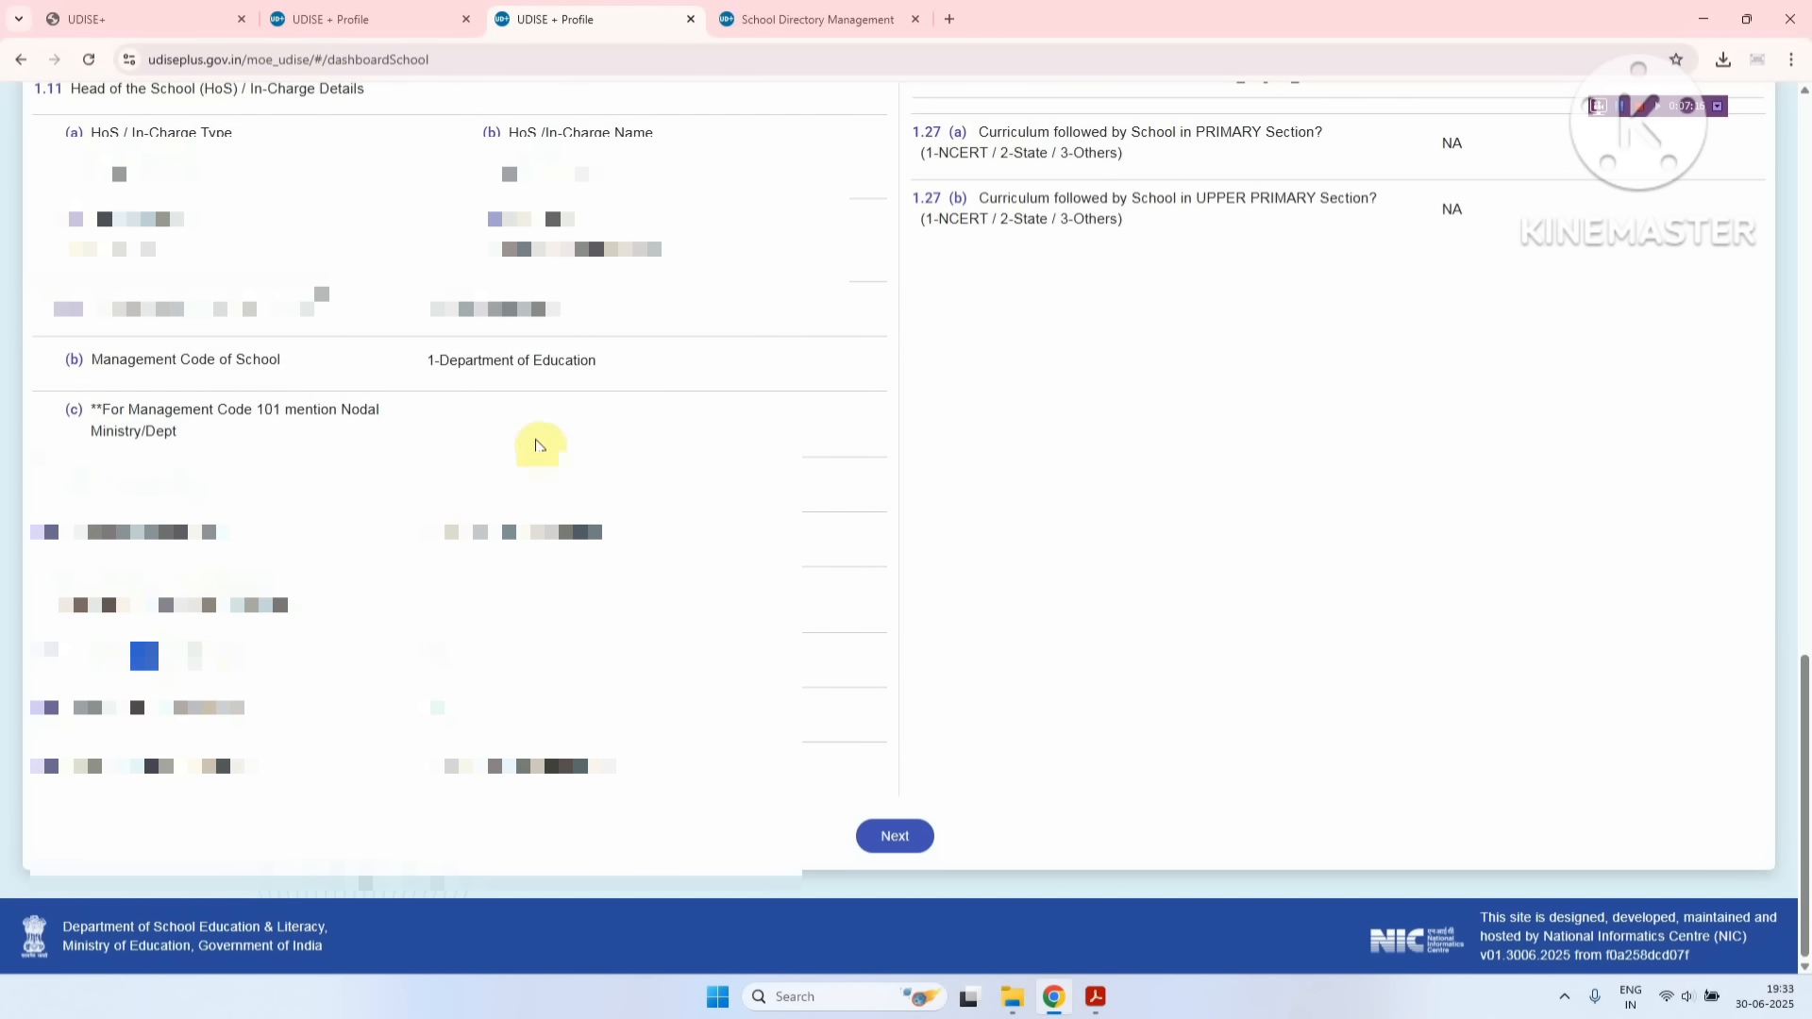
- Review the recognition status at item 1.24 (a) for the Pre-Primary, Primary and Upper Primary categories
scroll(538, 444, up, 10)
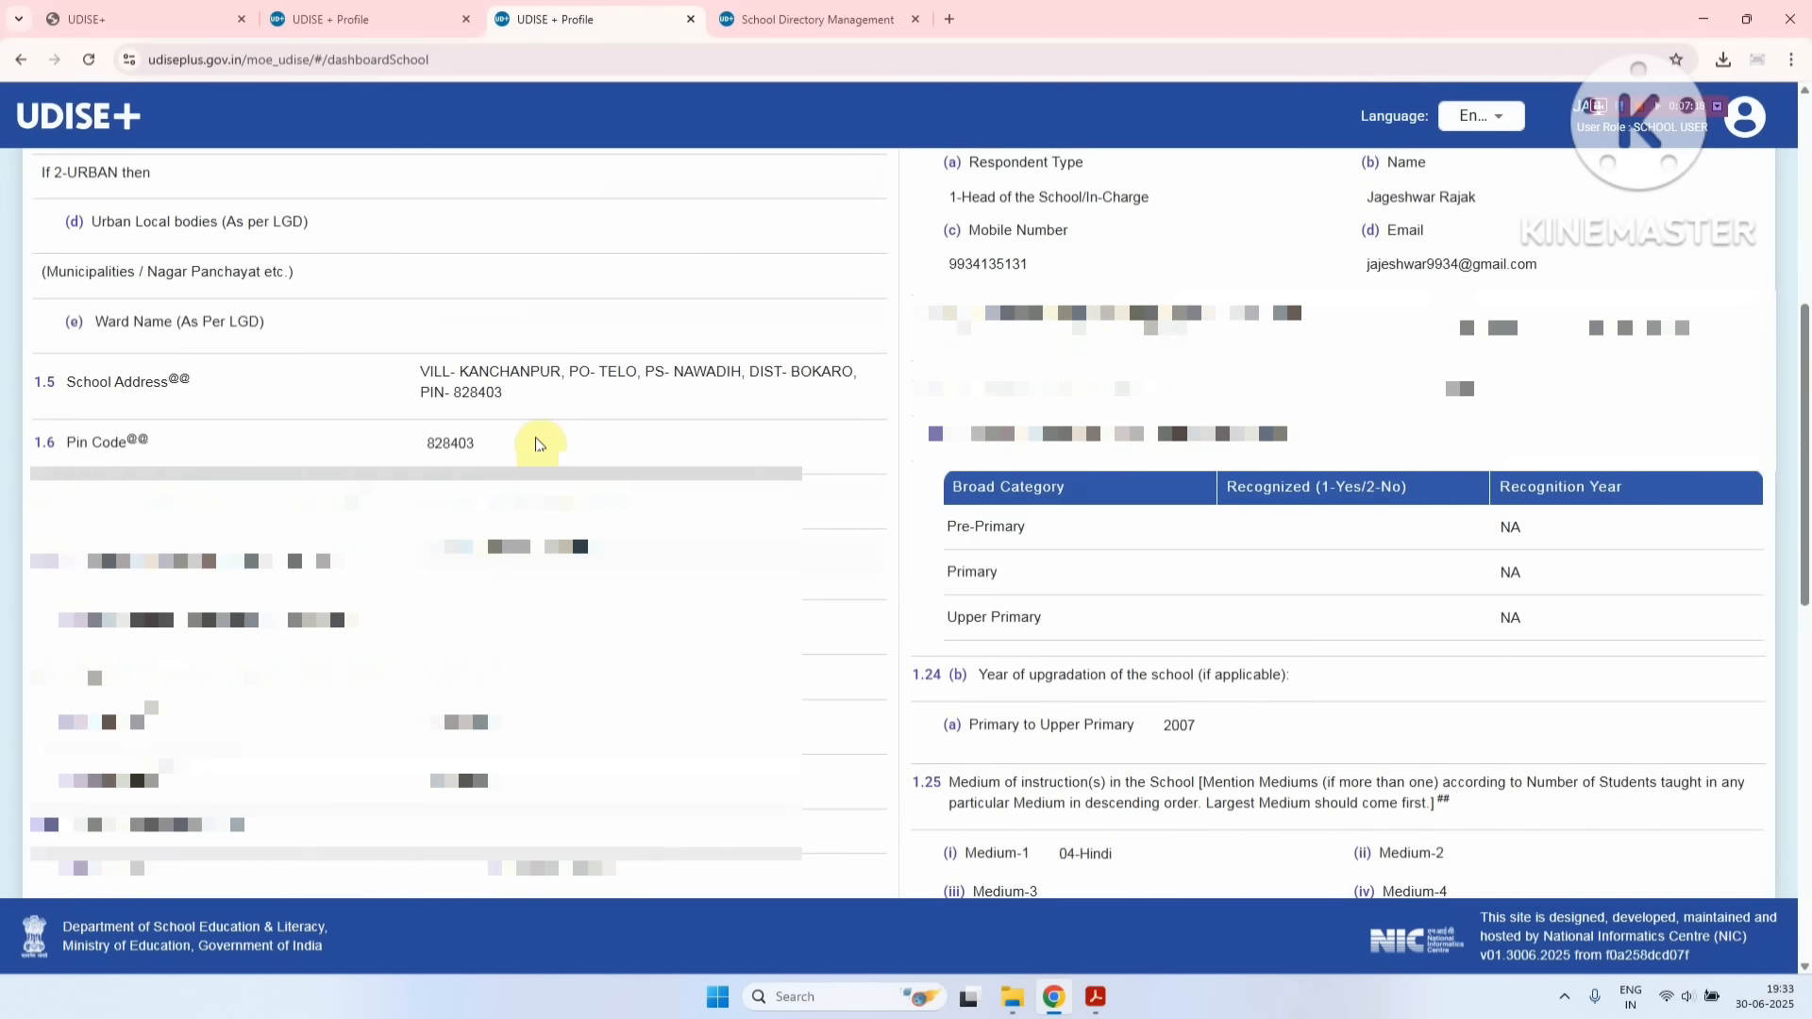
scroll(538, 445, up, 2)
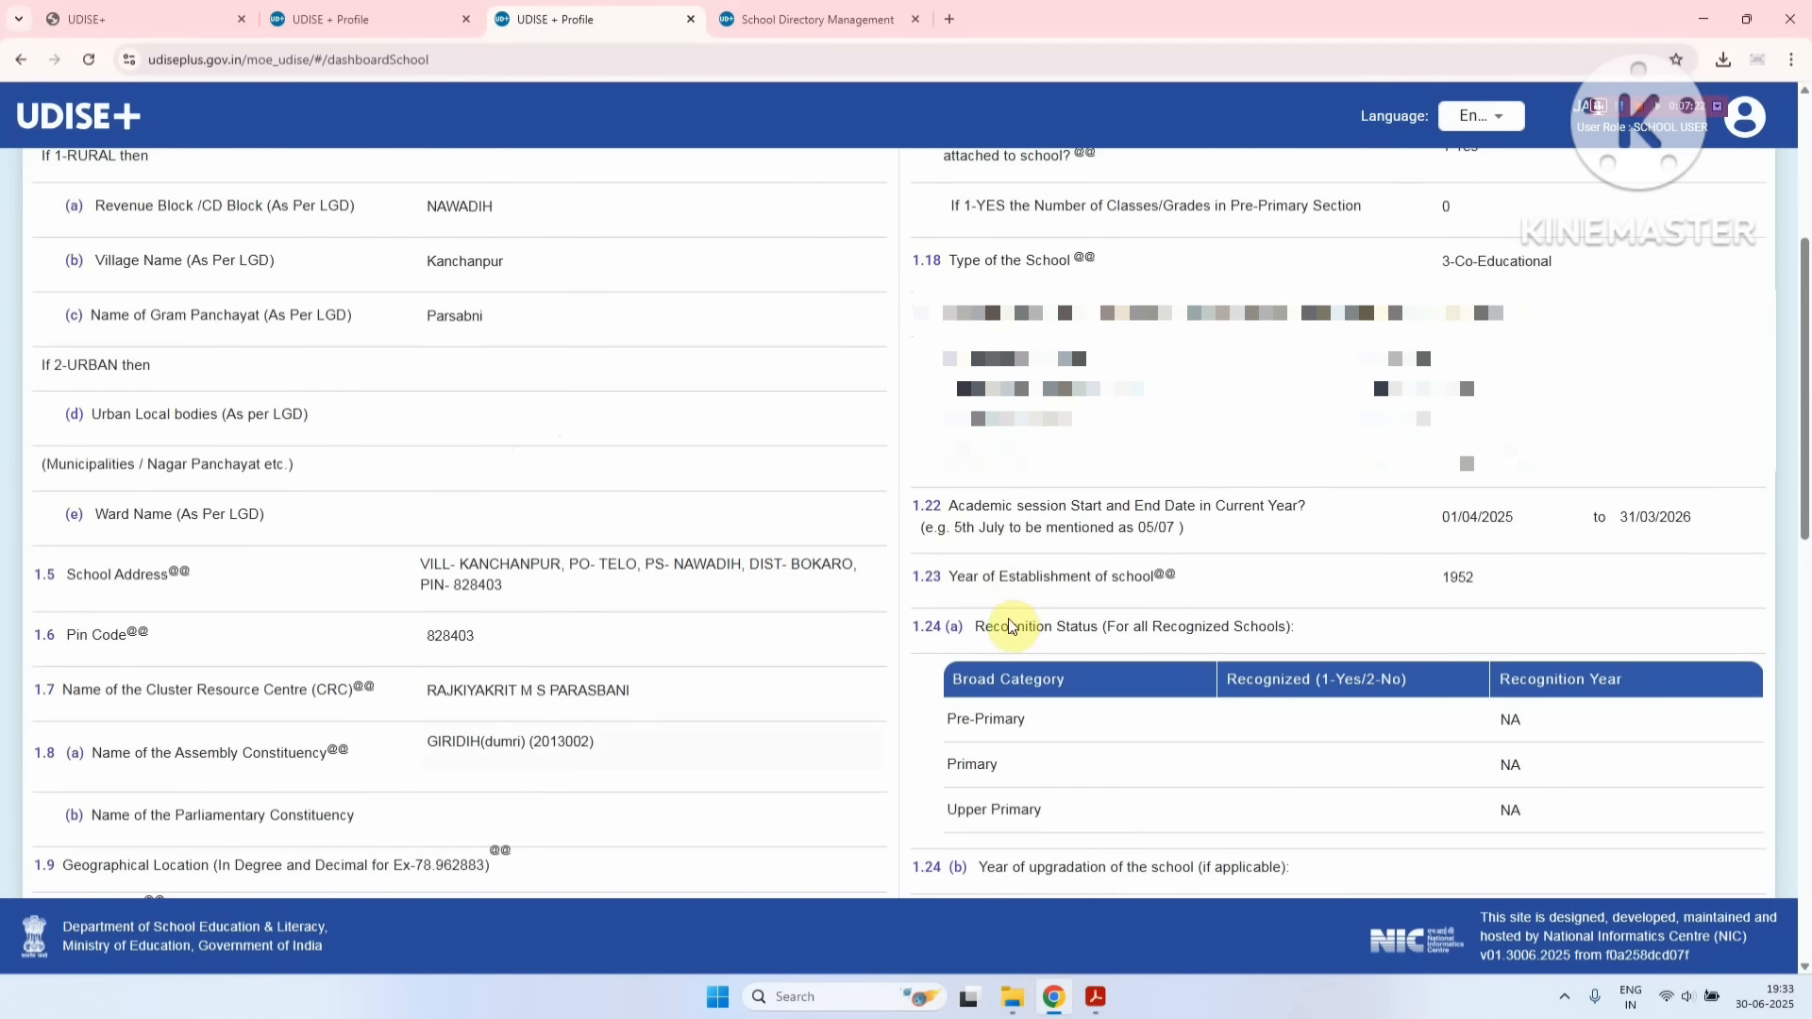
drag(985, 625, 1074, 648)
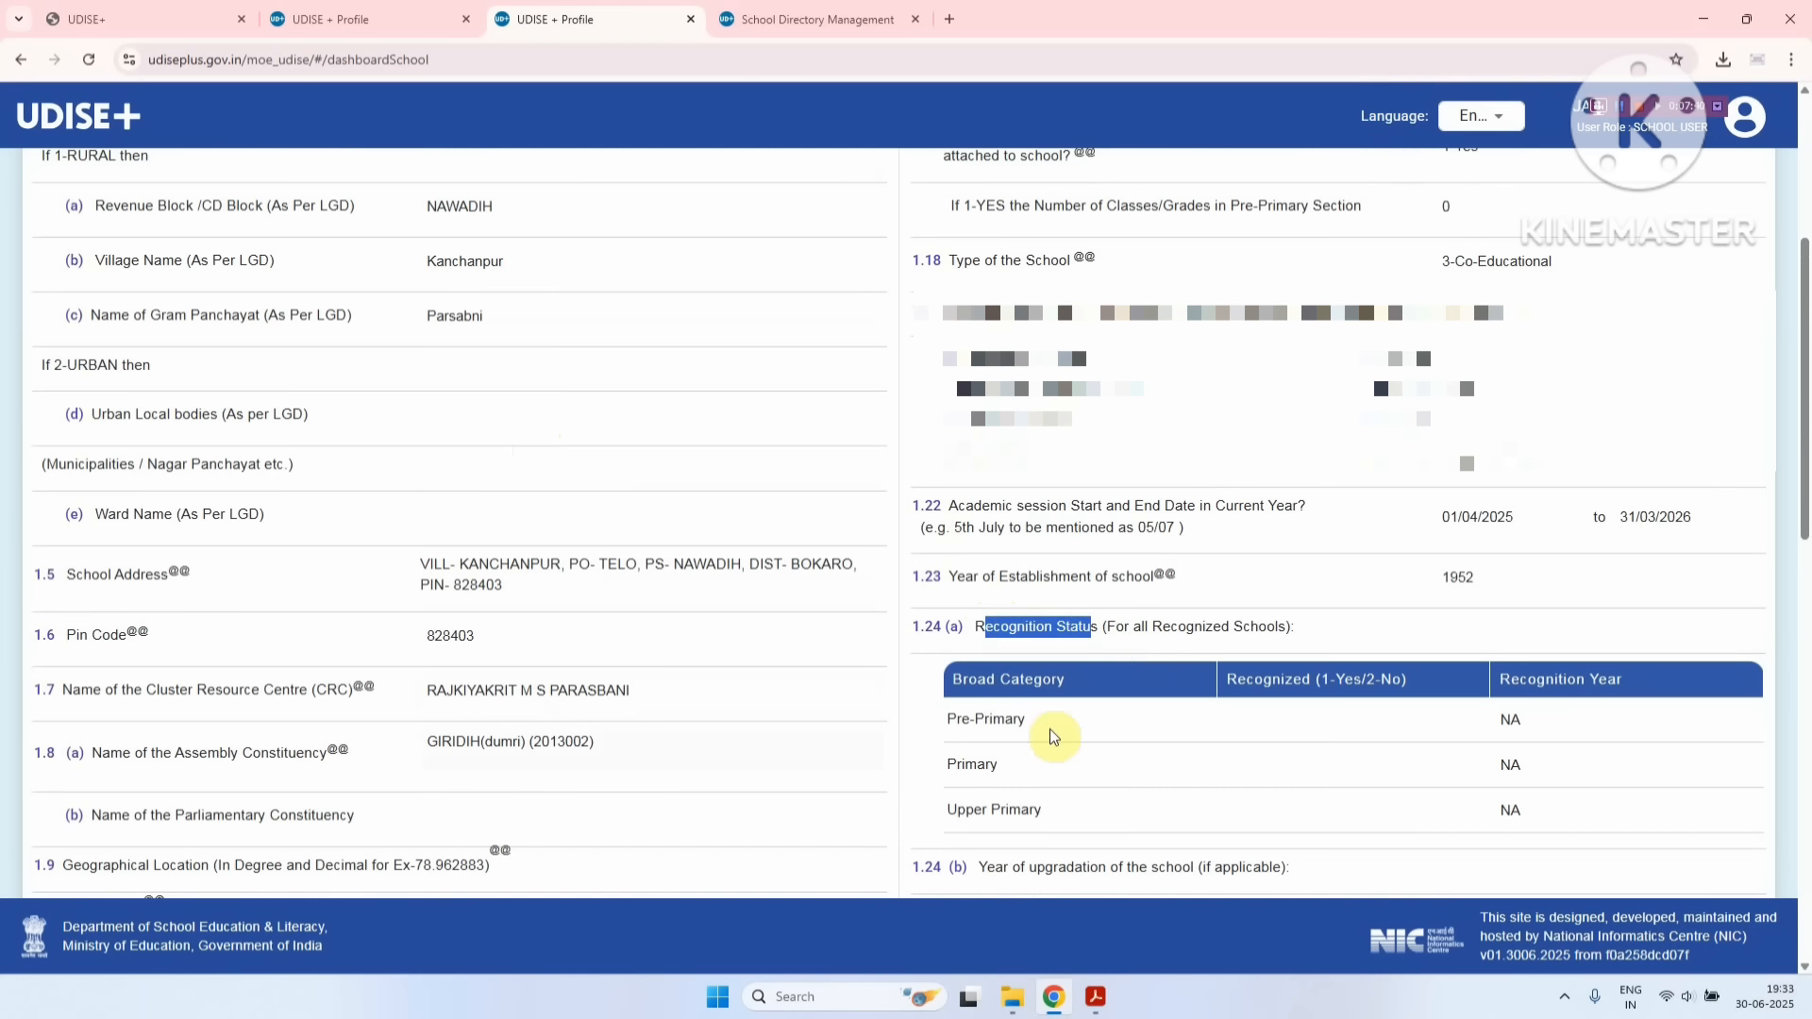
drag(961, 715, 994, 738)
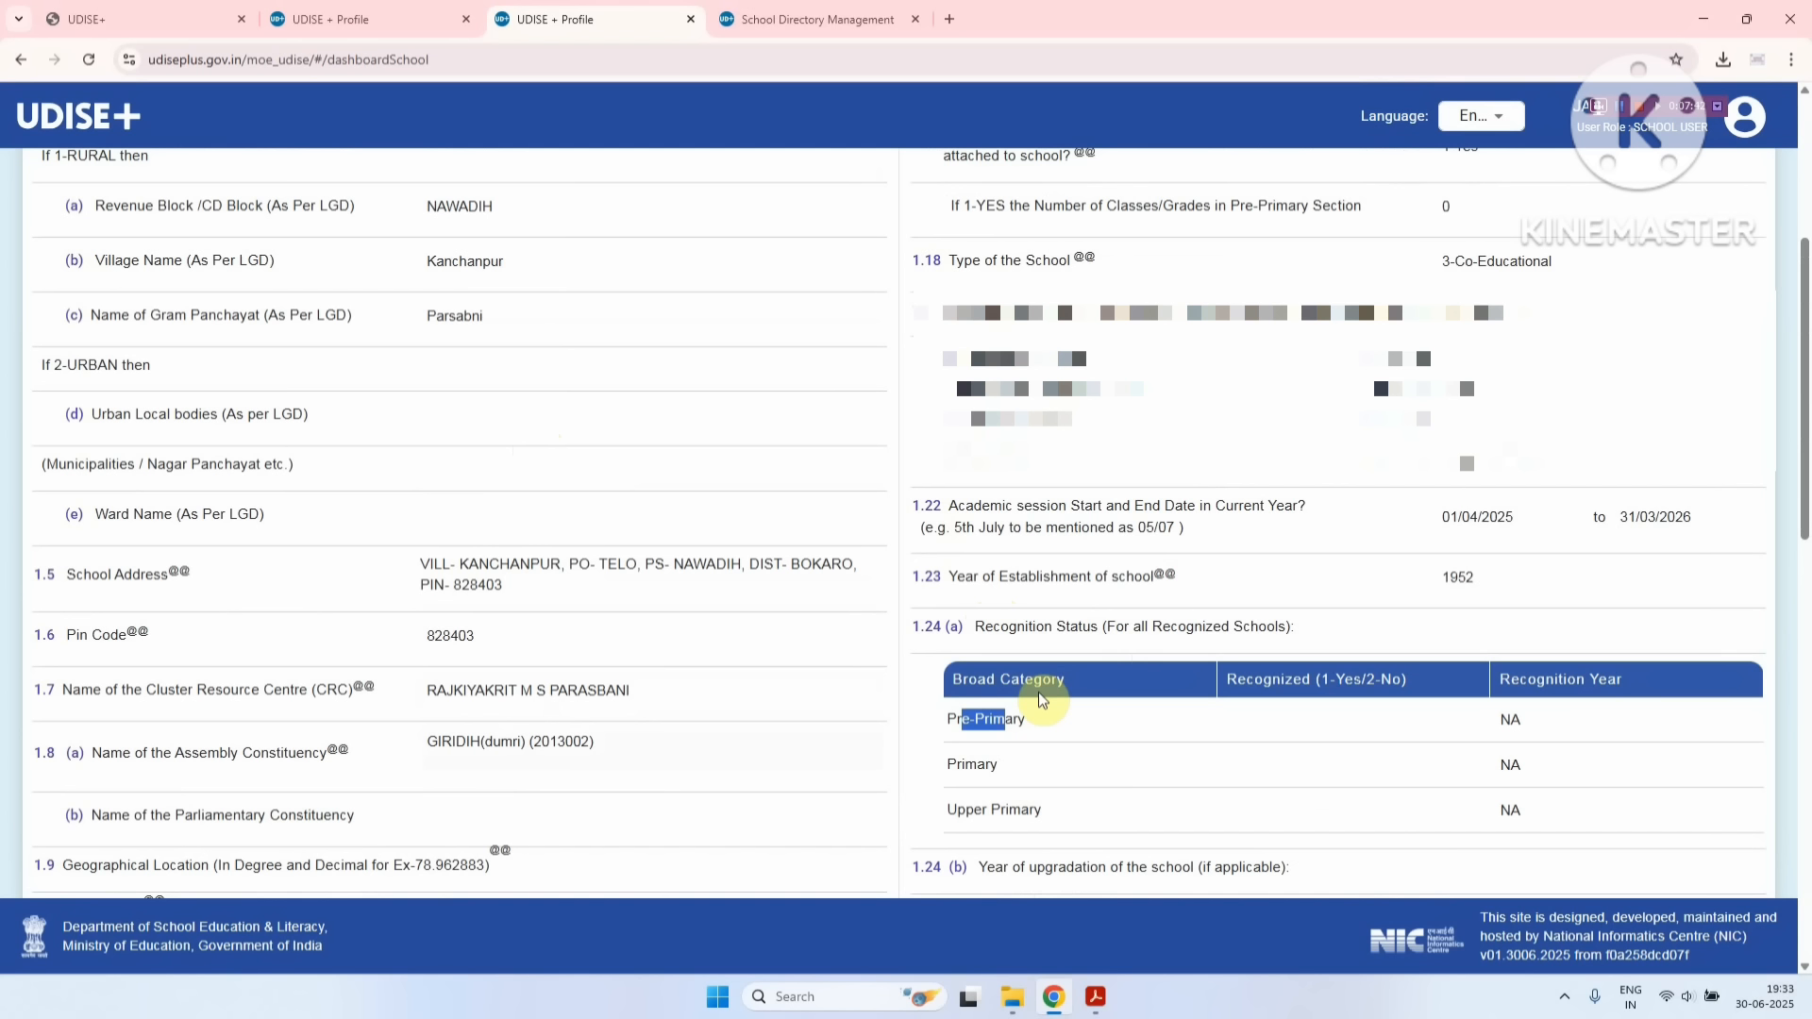
drag(965, 767, 1027, 810)
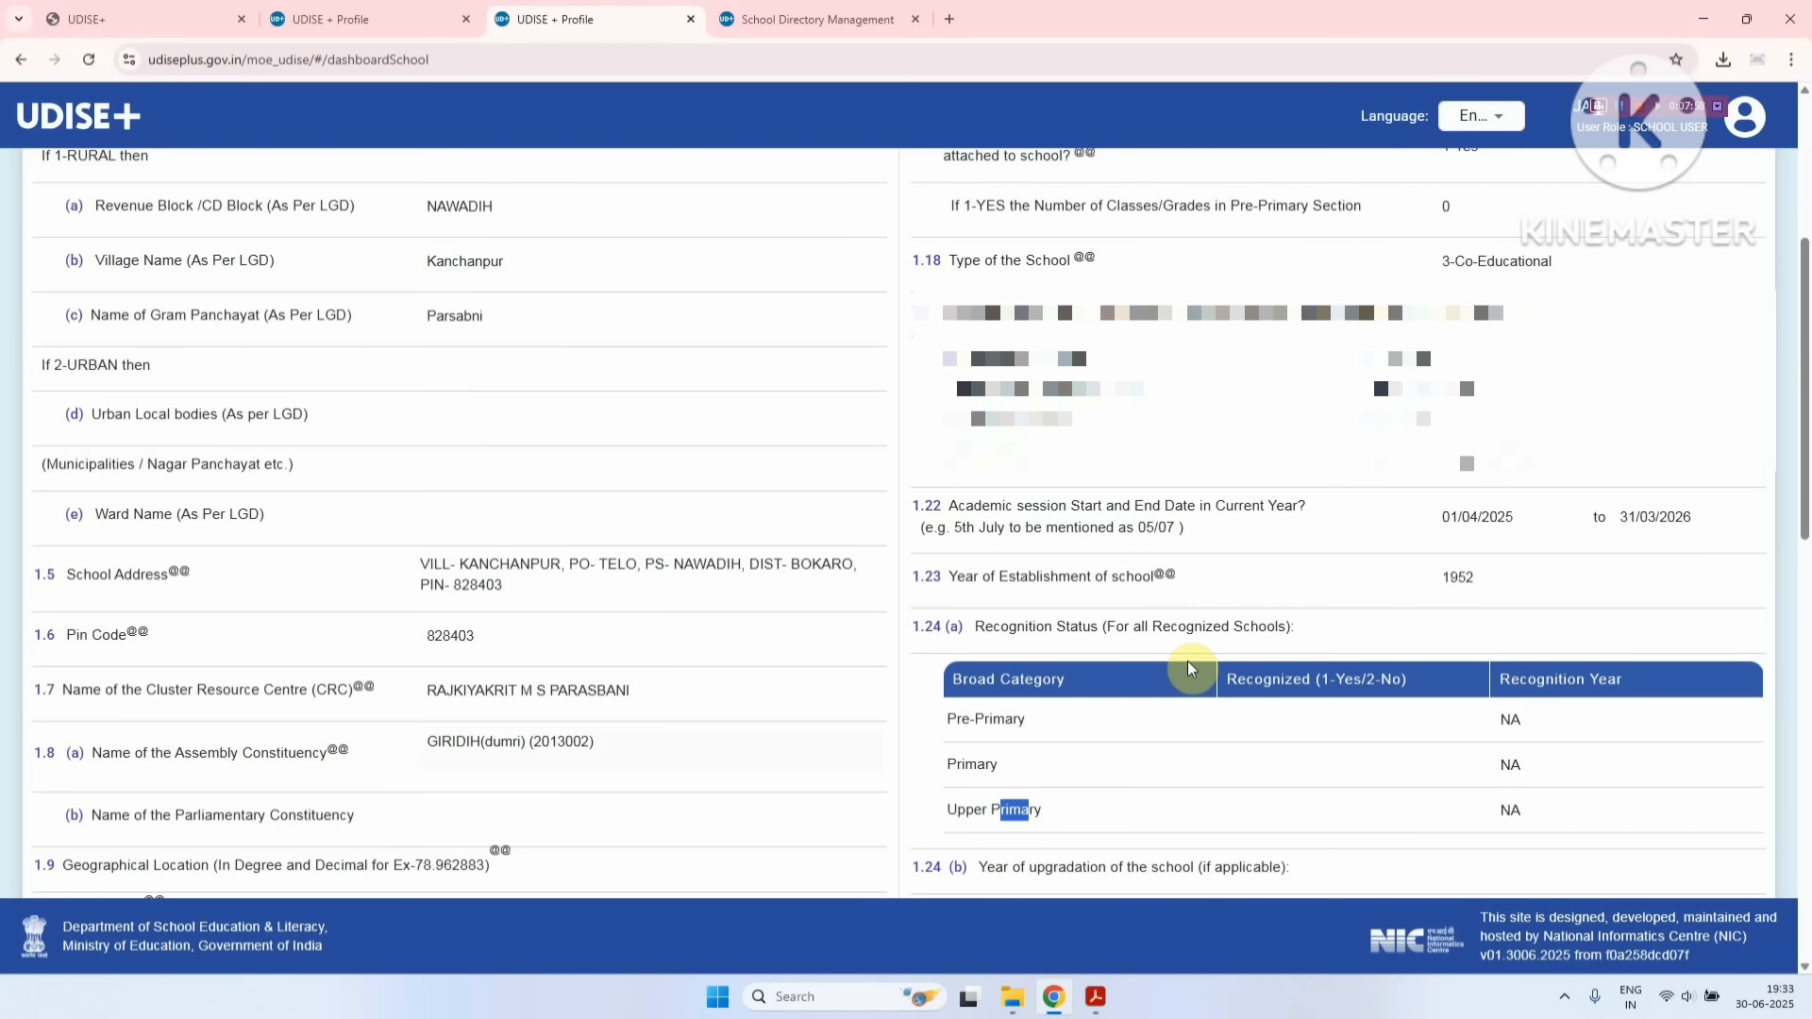
- Review the languages taught and the item 1.27 curriculum questions for the Primary and Upper Primary sections
scroll(1187, 661, down, 5)
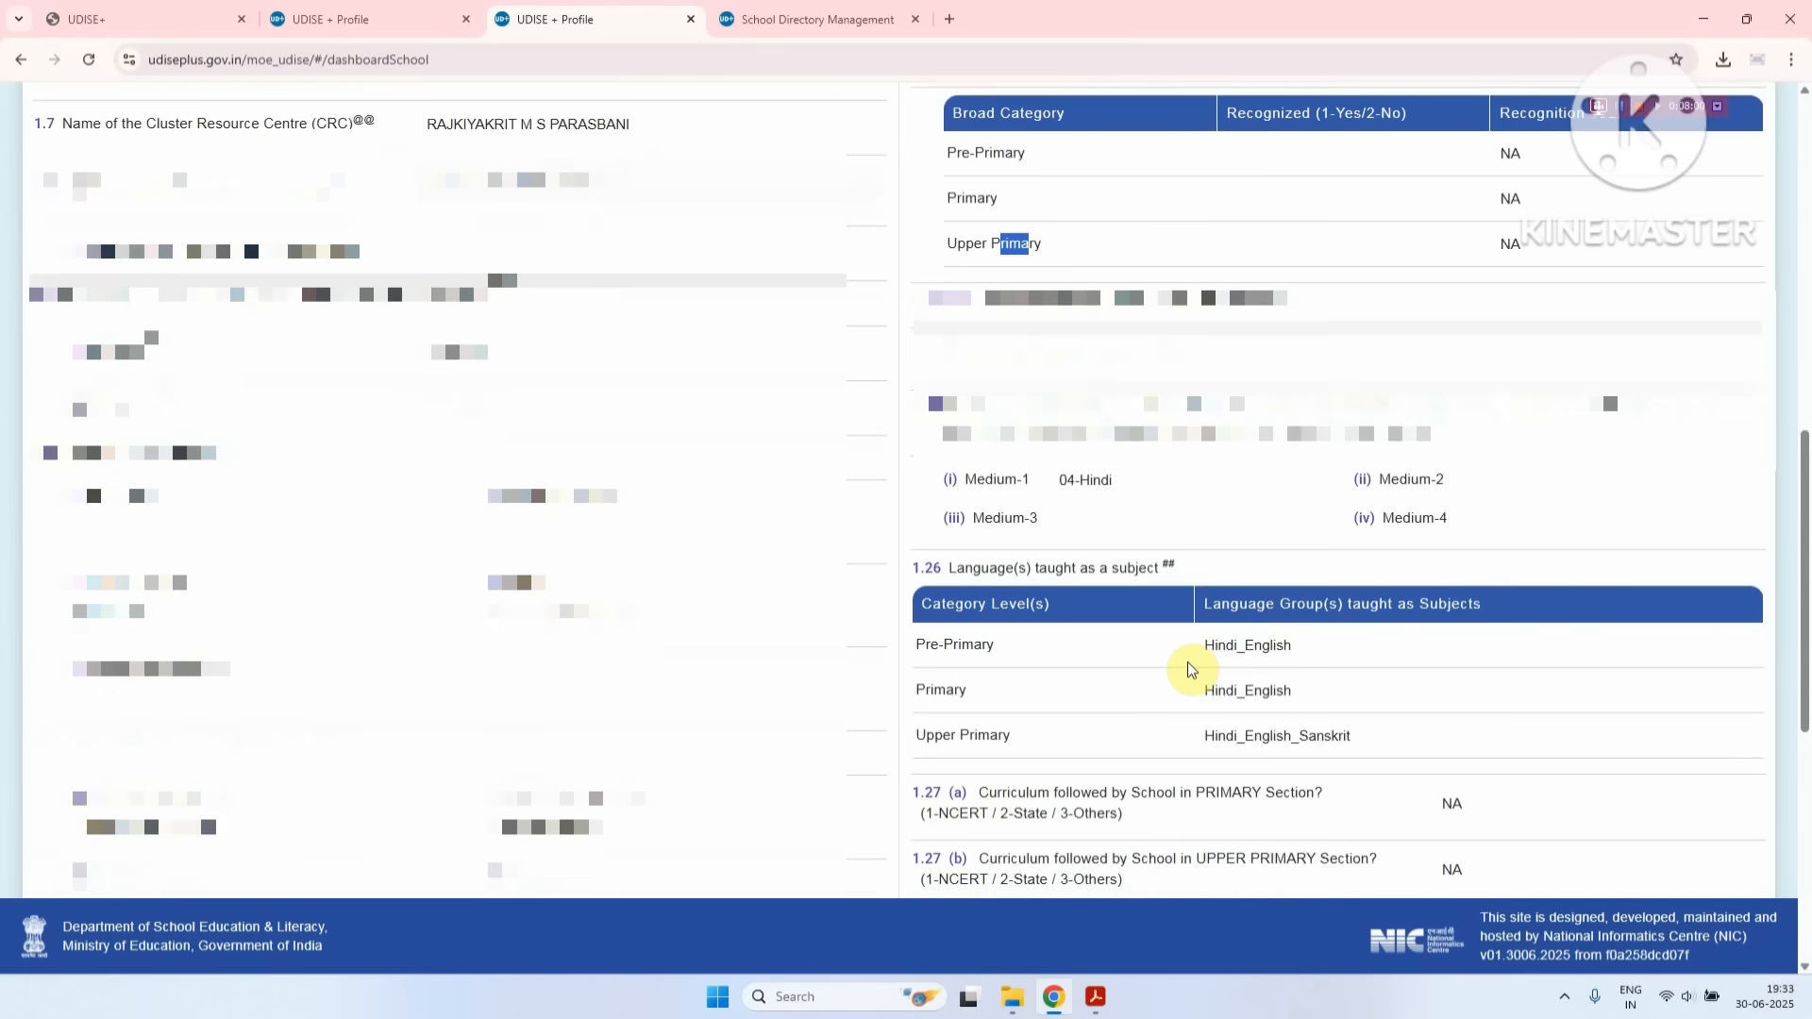
scroll(1187, 660, down, 2)
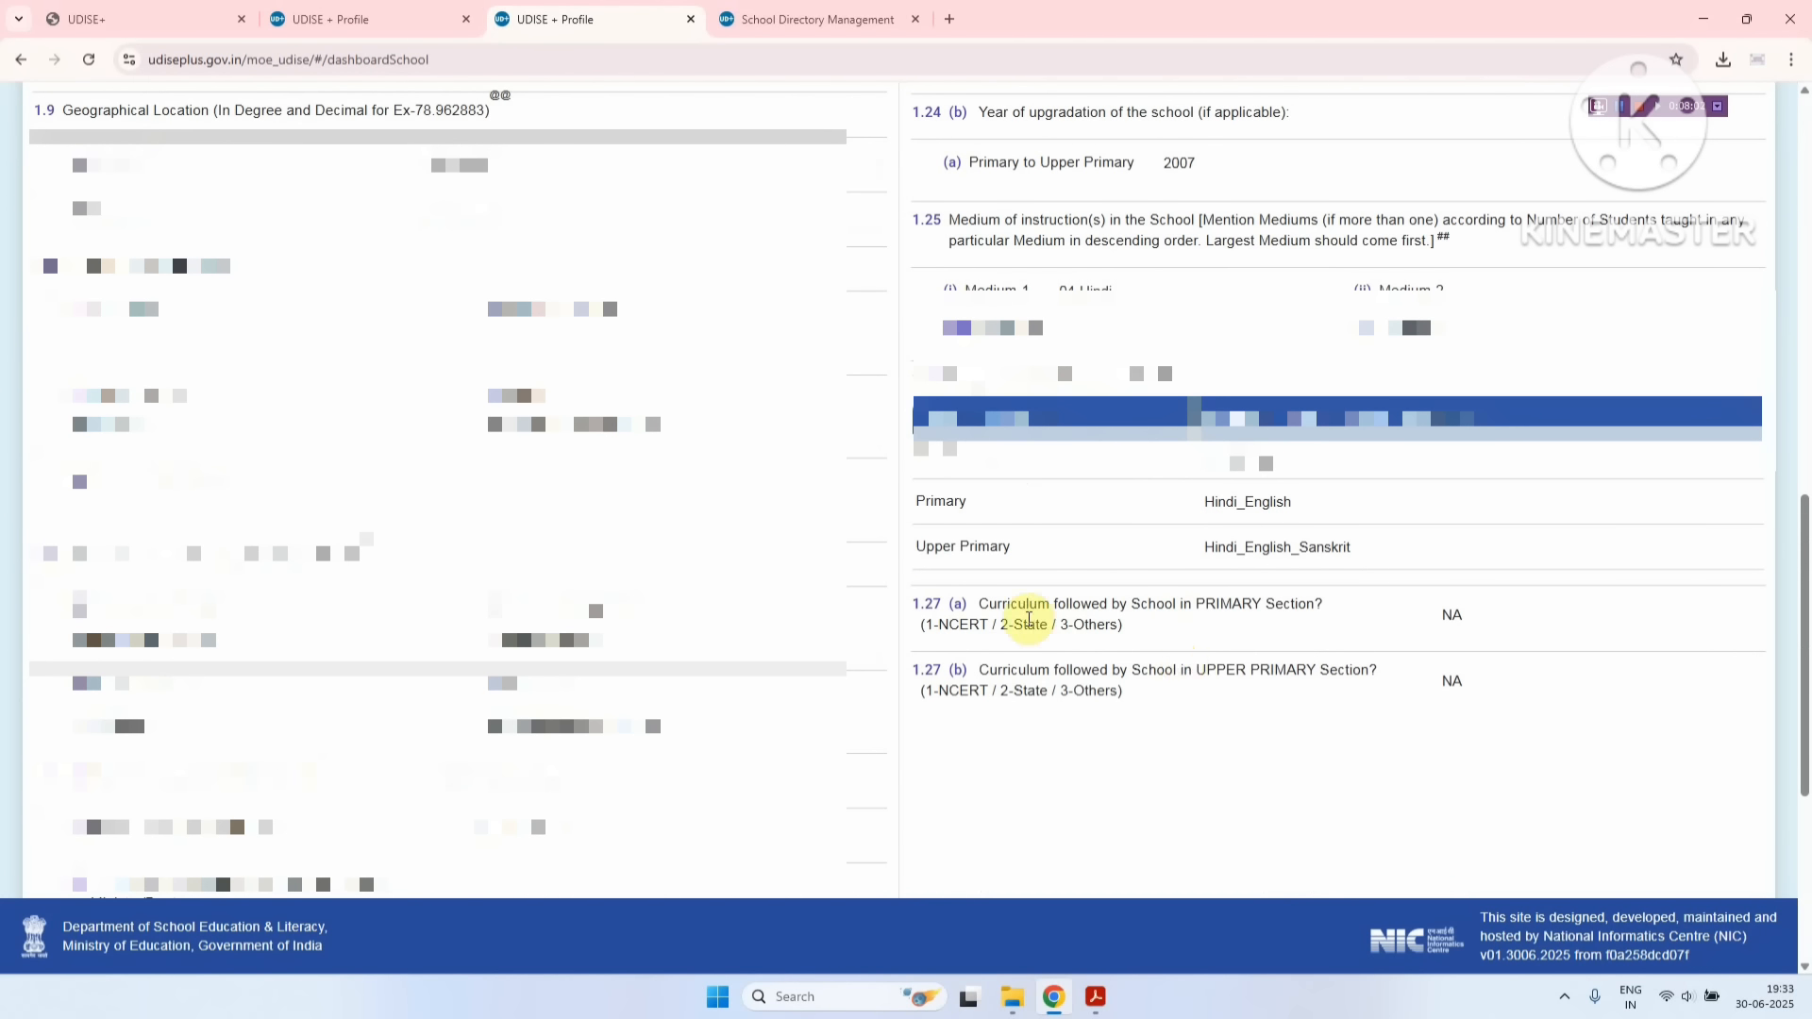
drag(1007, 602, 1079, 624)
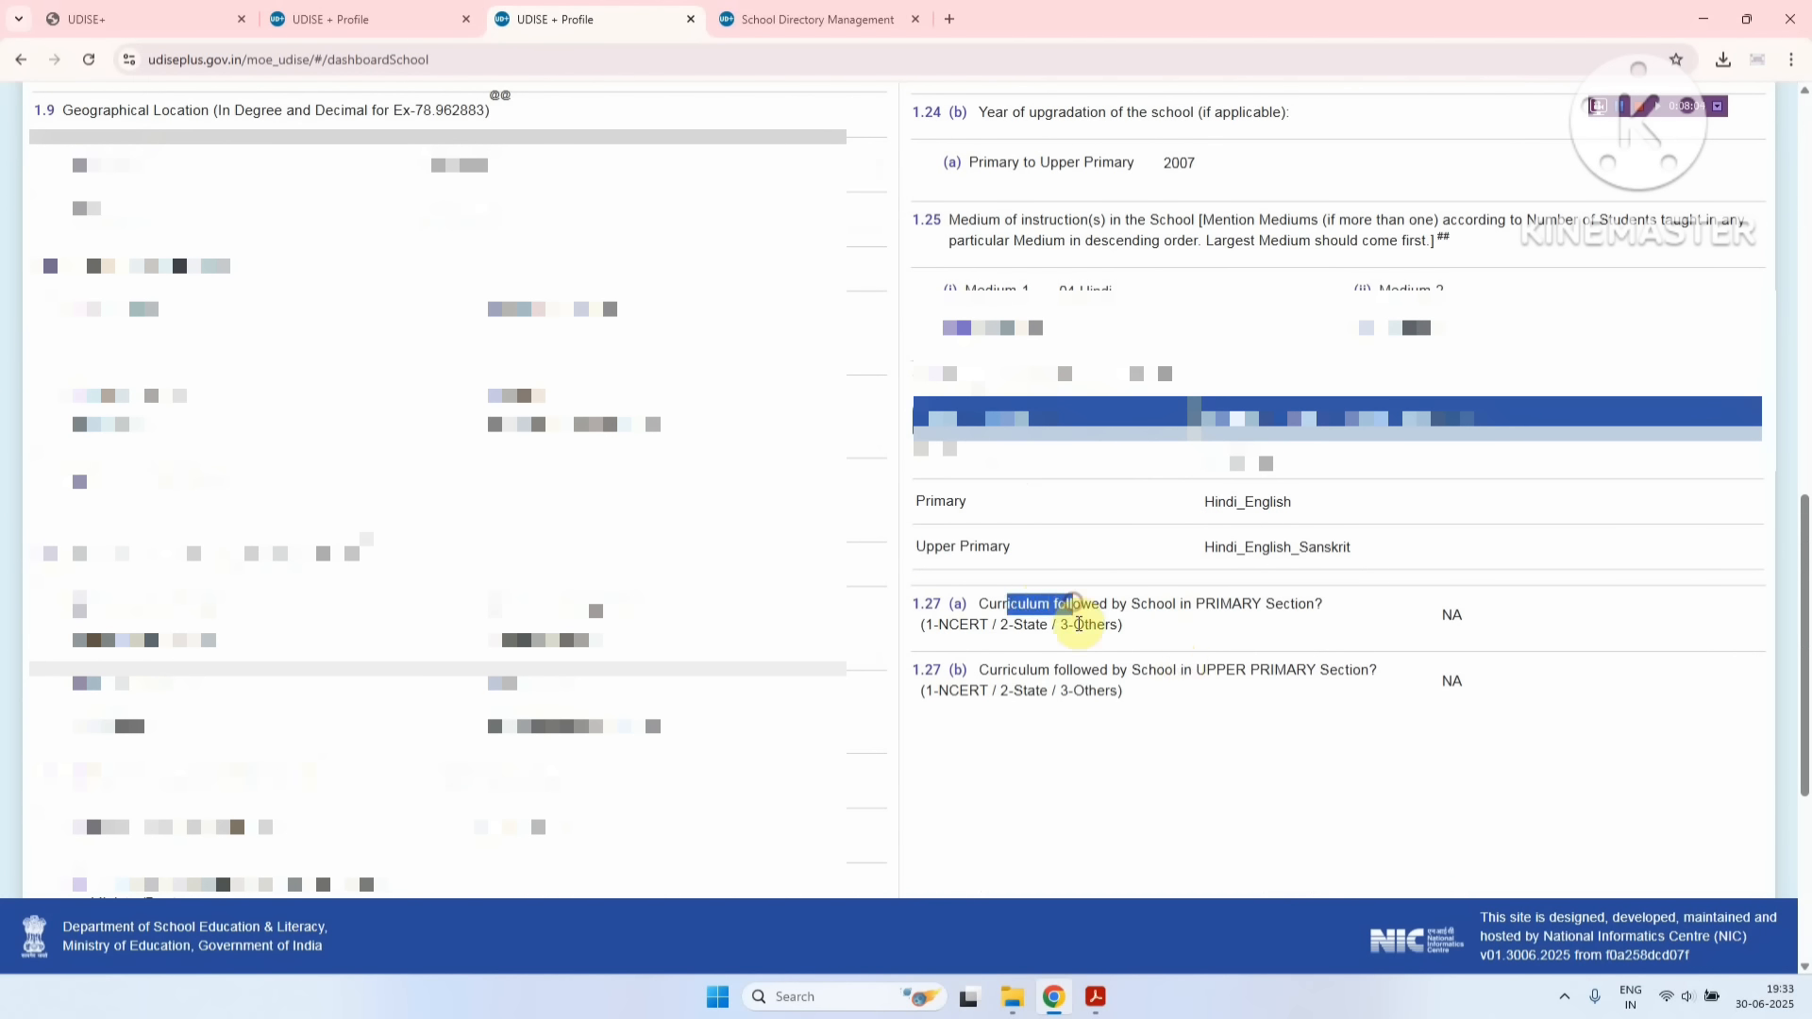
click(1257, 603)
drag(1234, 669, 1214, 666)
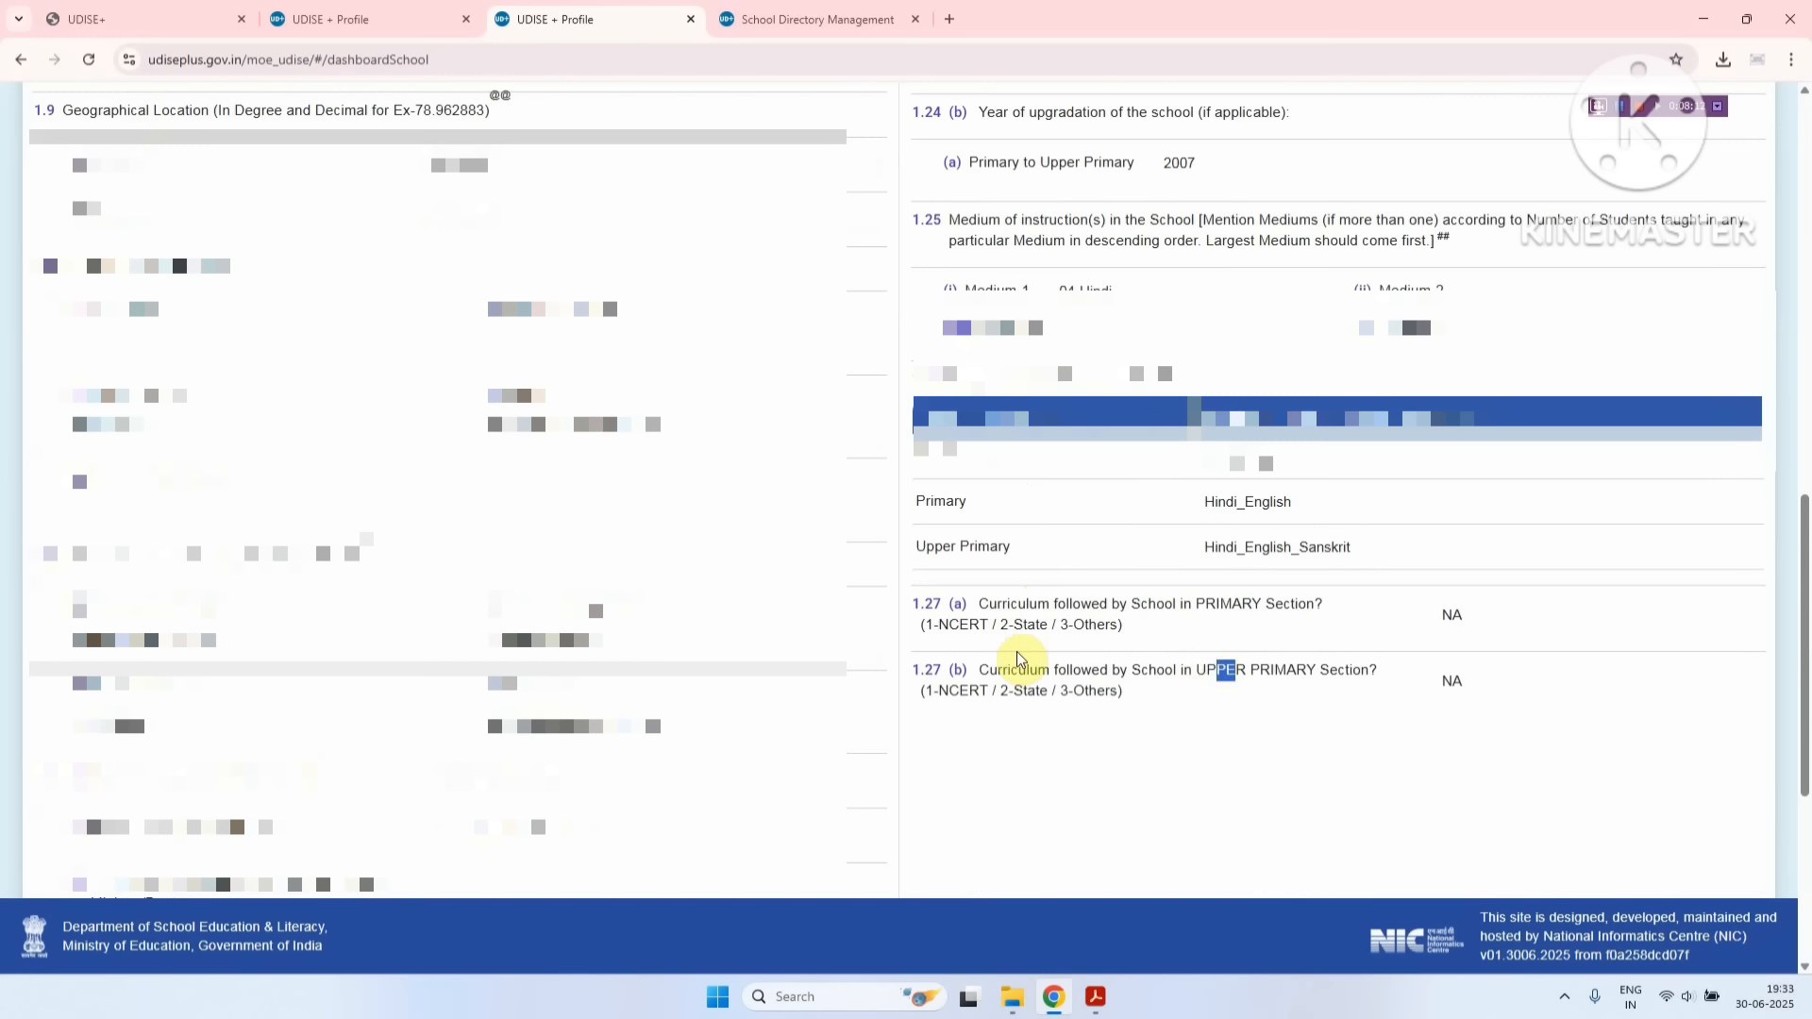
scroll(1017, 656, down, 5)
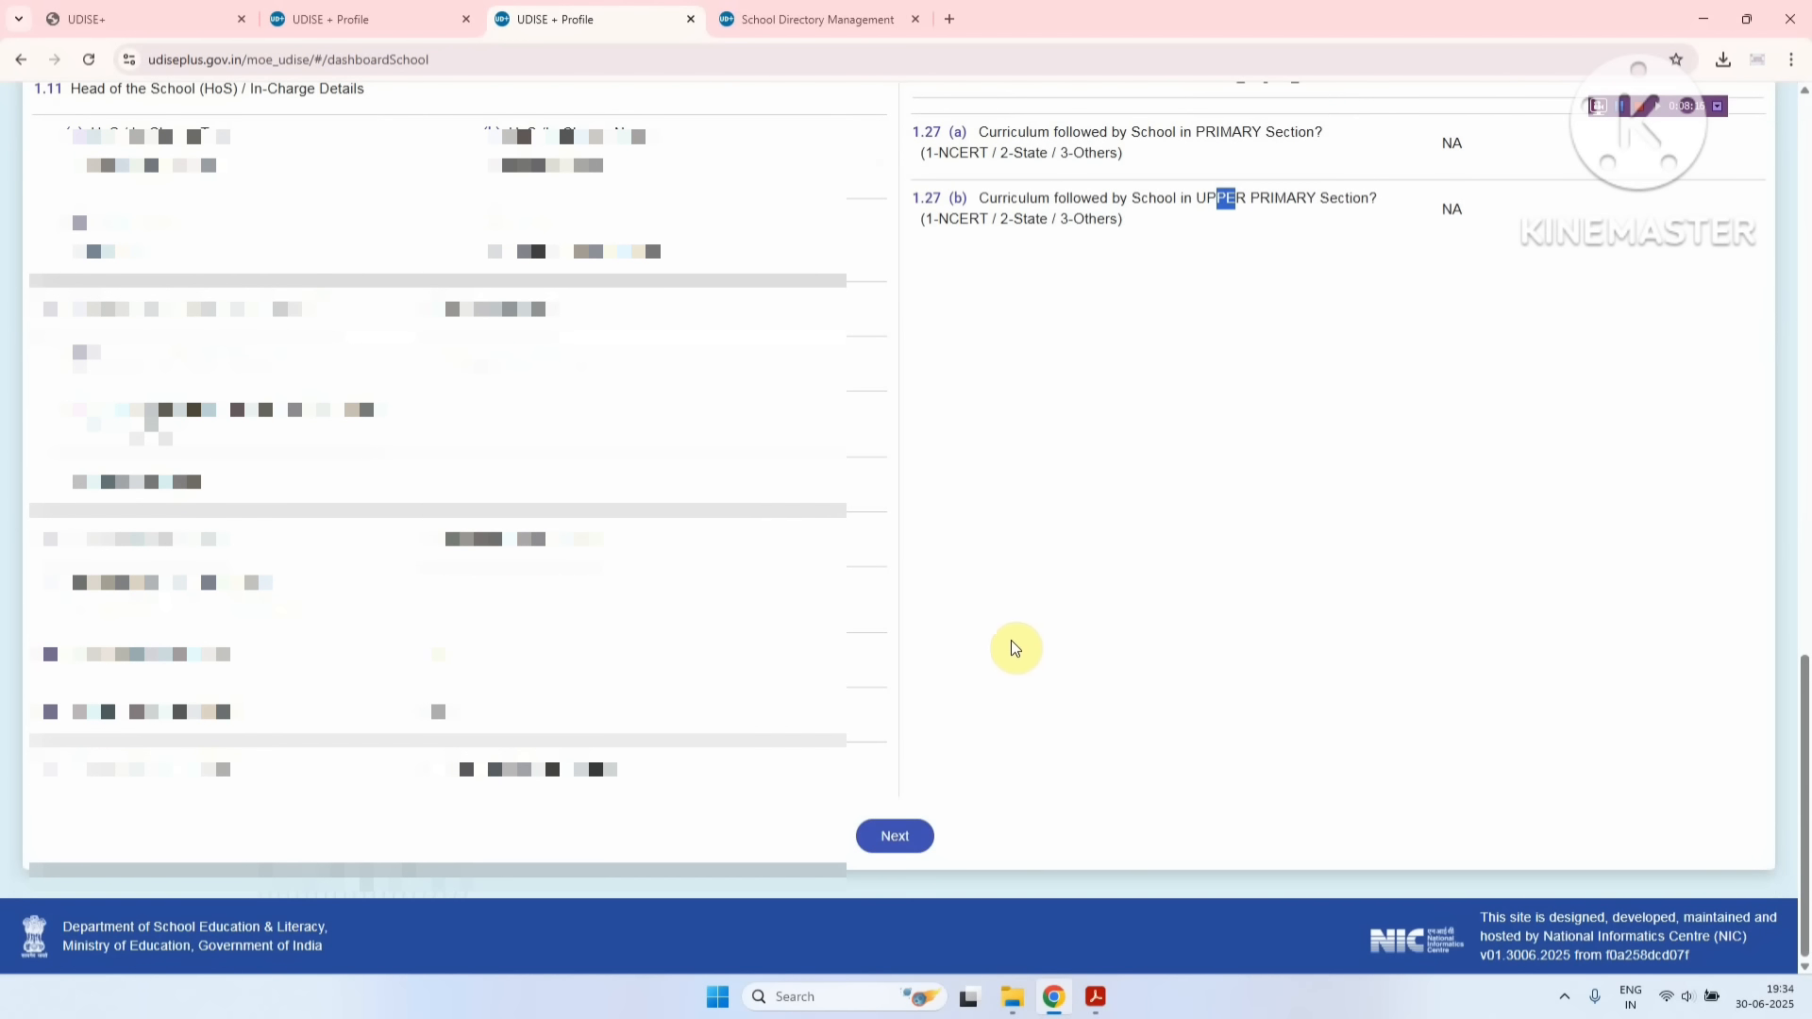
- Go on to the School Others Details form (1.31 to 1.39) and review the instructional days at 1.38 and distances at 1.36
click(913, 839)
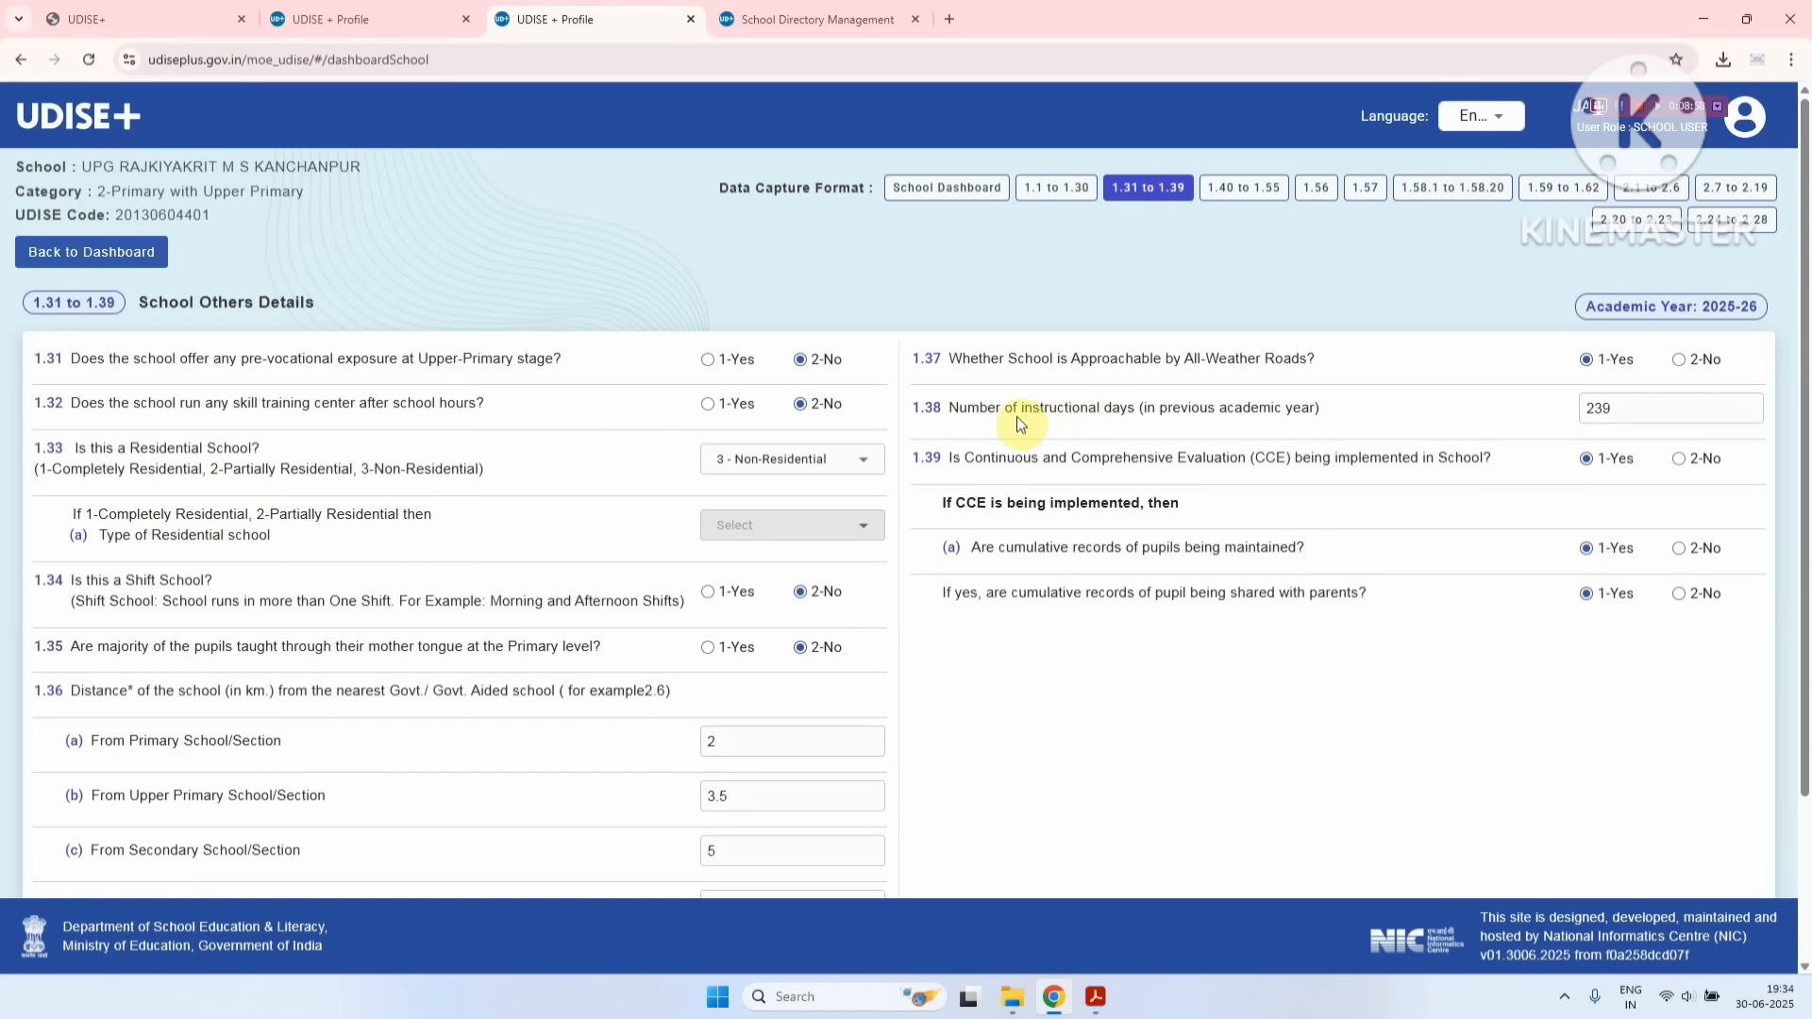
drag(978, 407, 1105, 414)
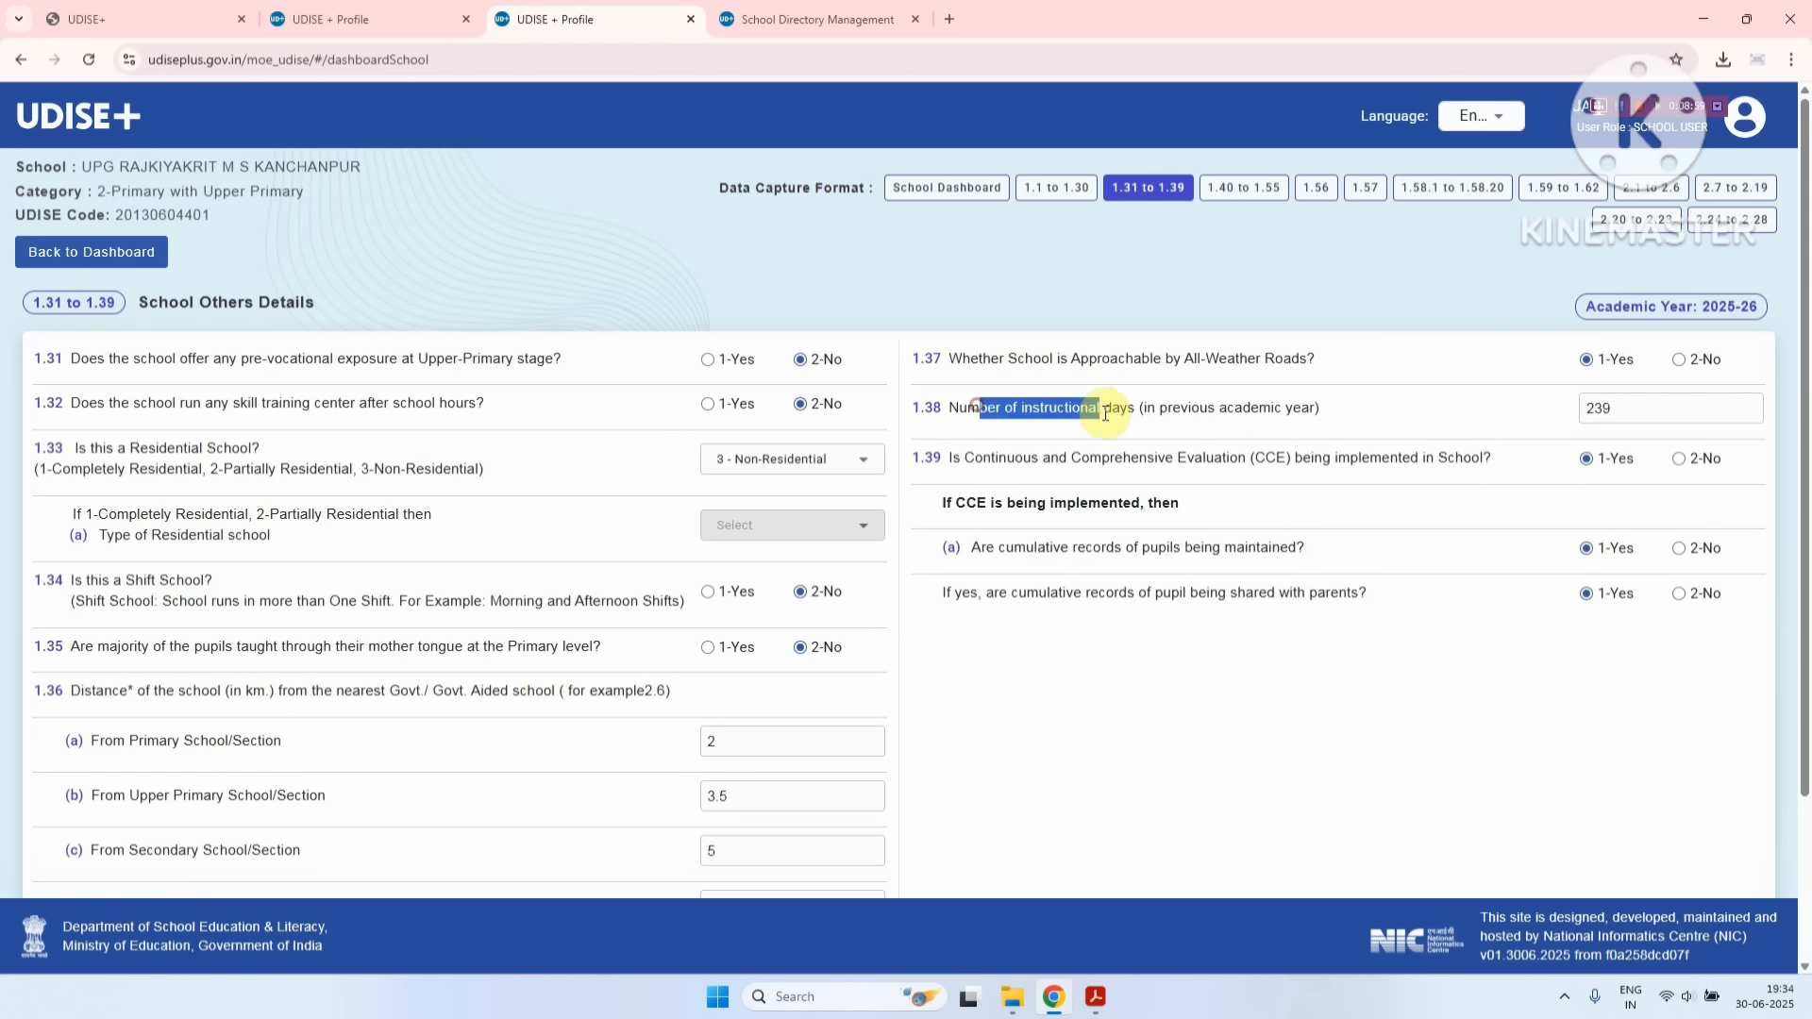
double_click(1604, 408)
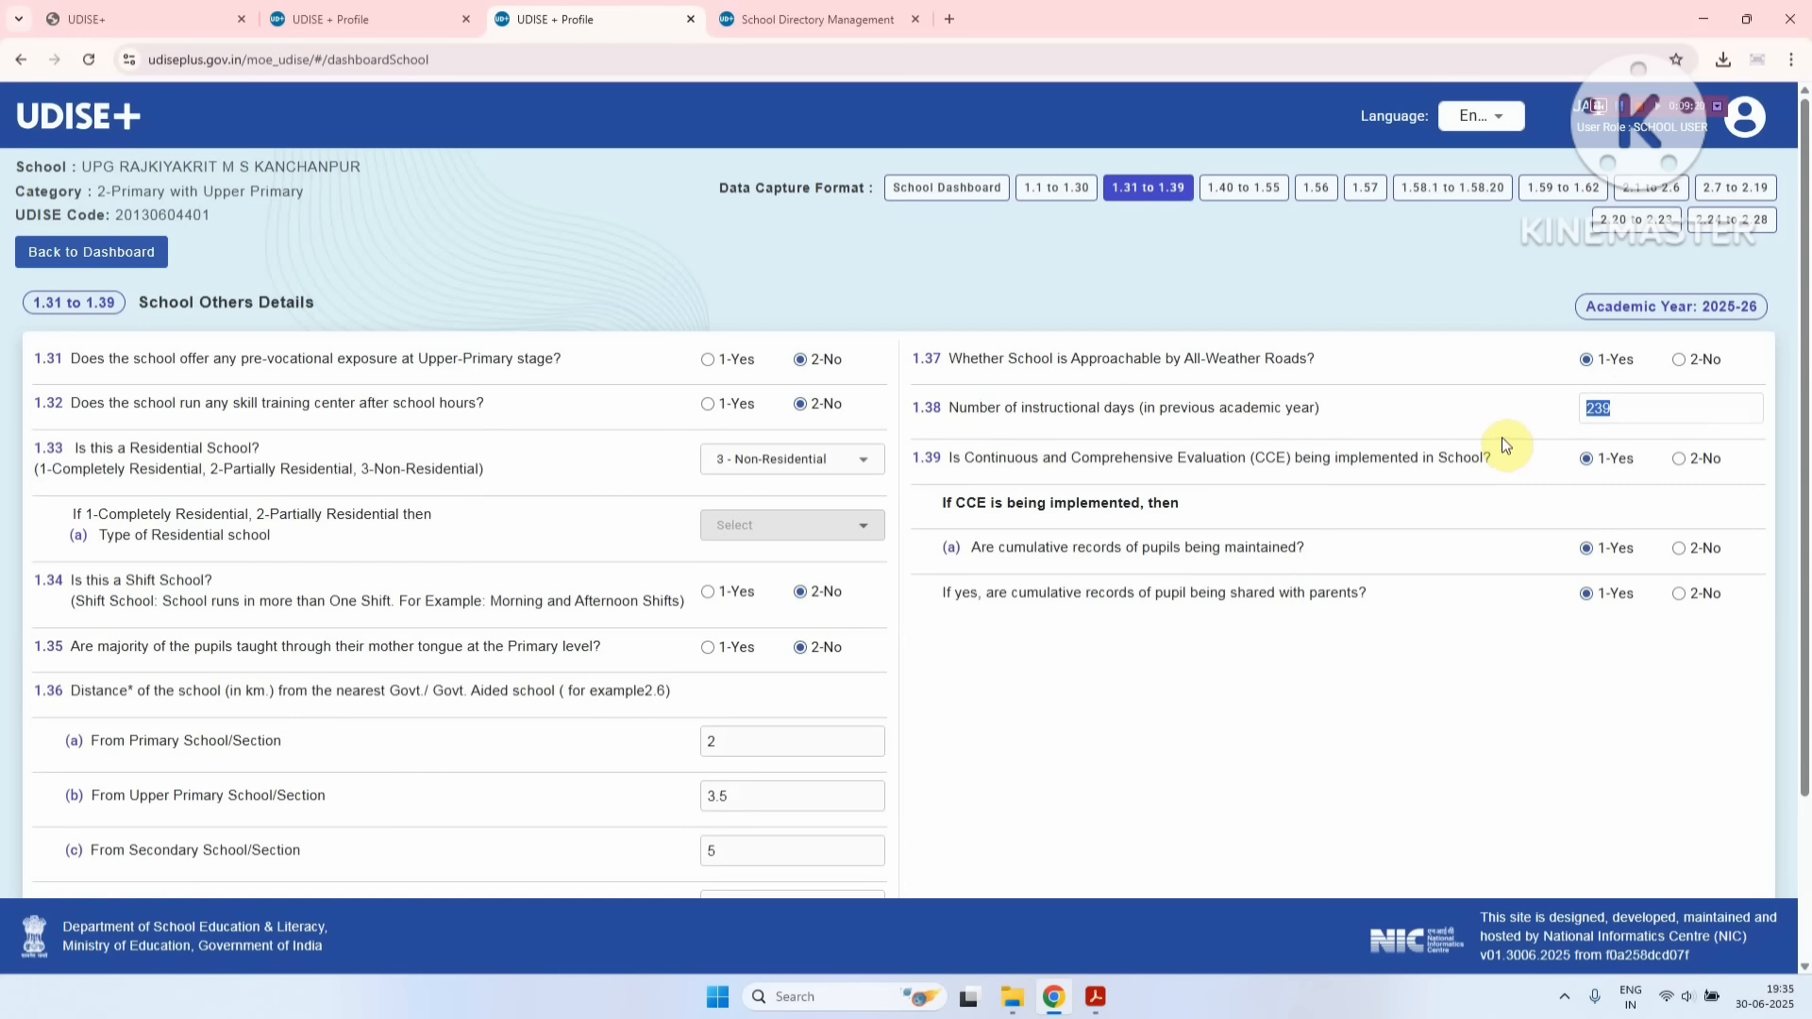
scroll(1503, 443, down, 3)
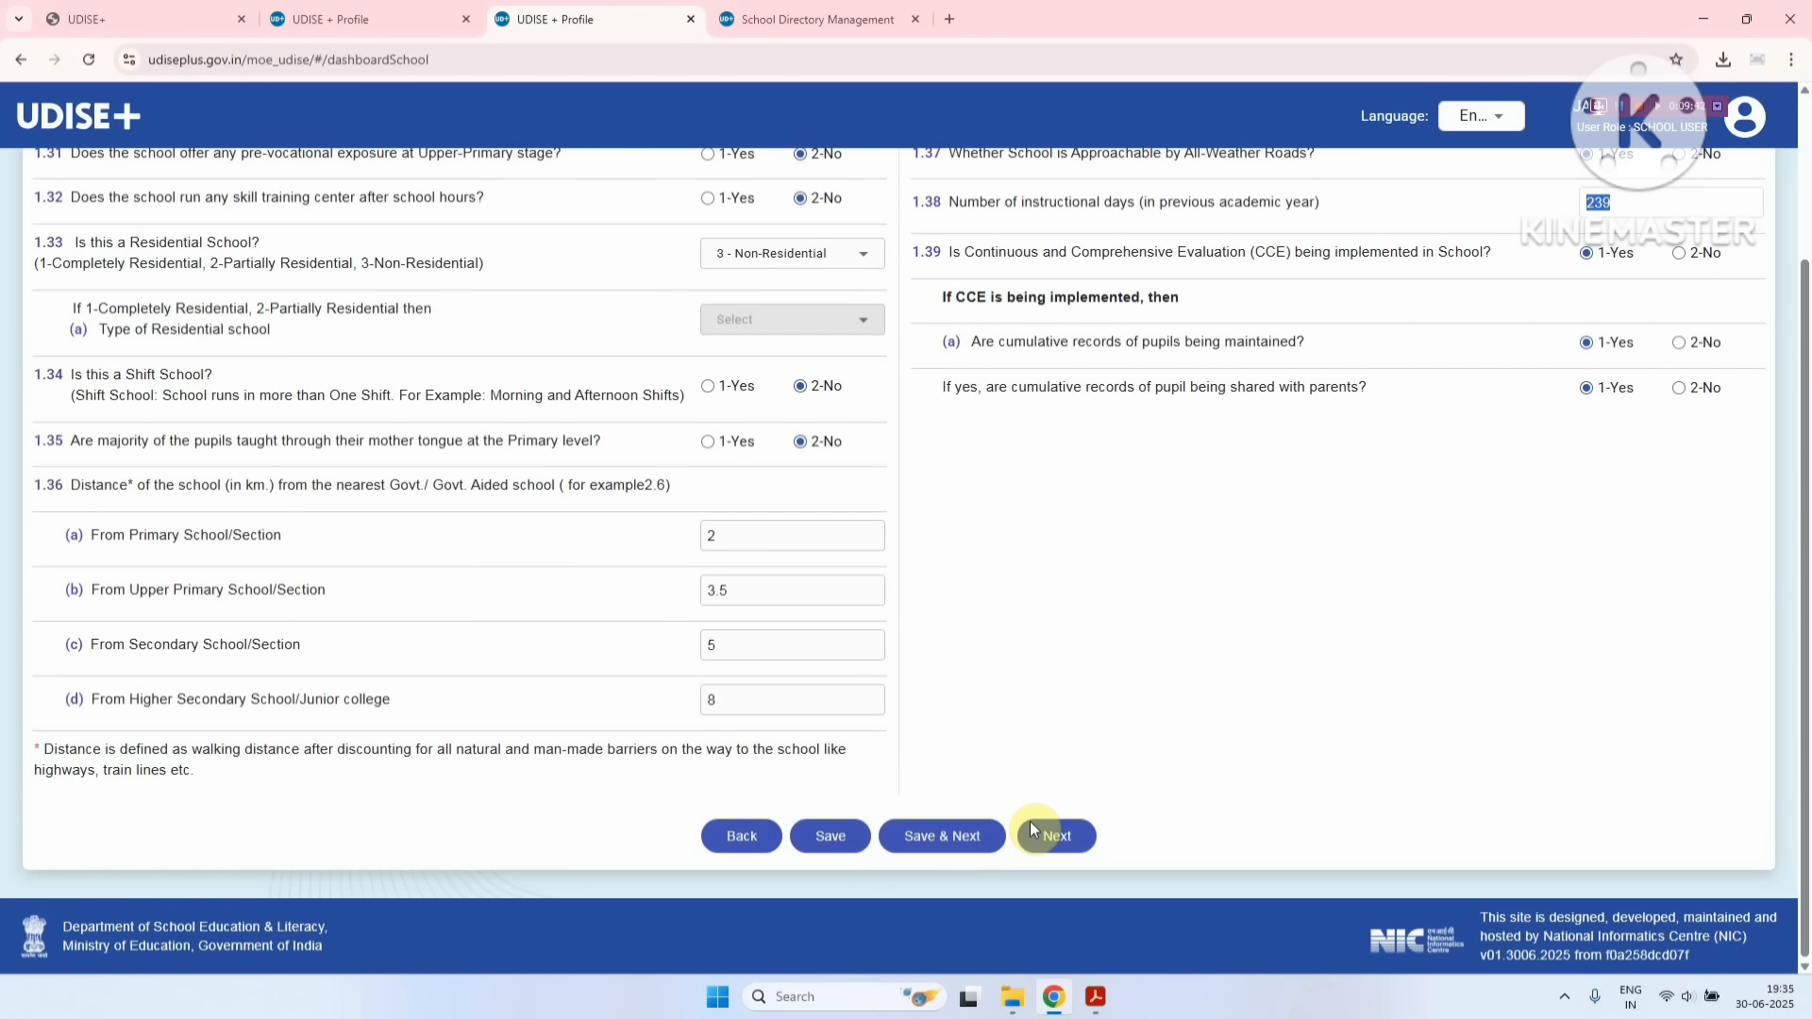
- Go on to the Anganwadi, SMC/SMDC & Others form (1.40 to 1.55) and review its items, including PFMS registration at 1.48 and multi-class units at 1.49
click(1057, 837)
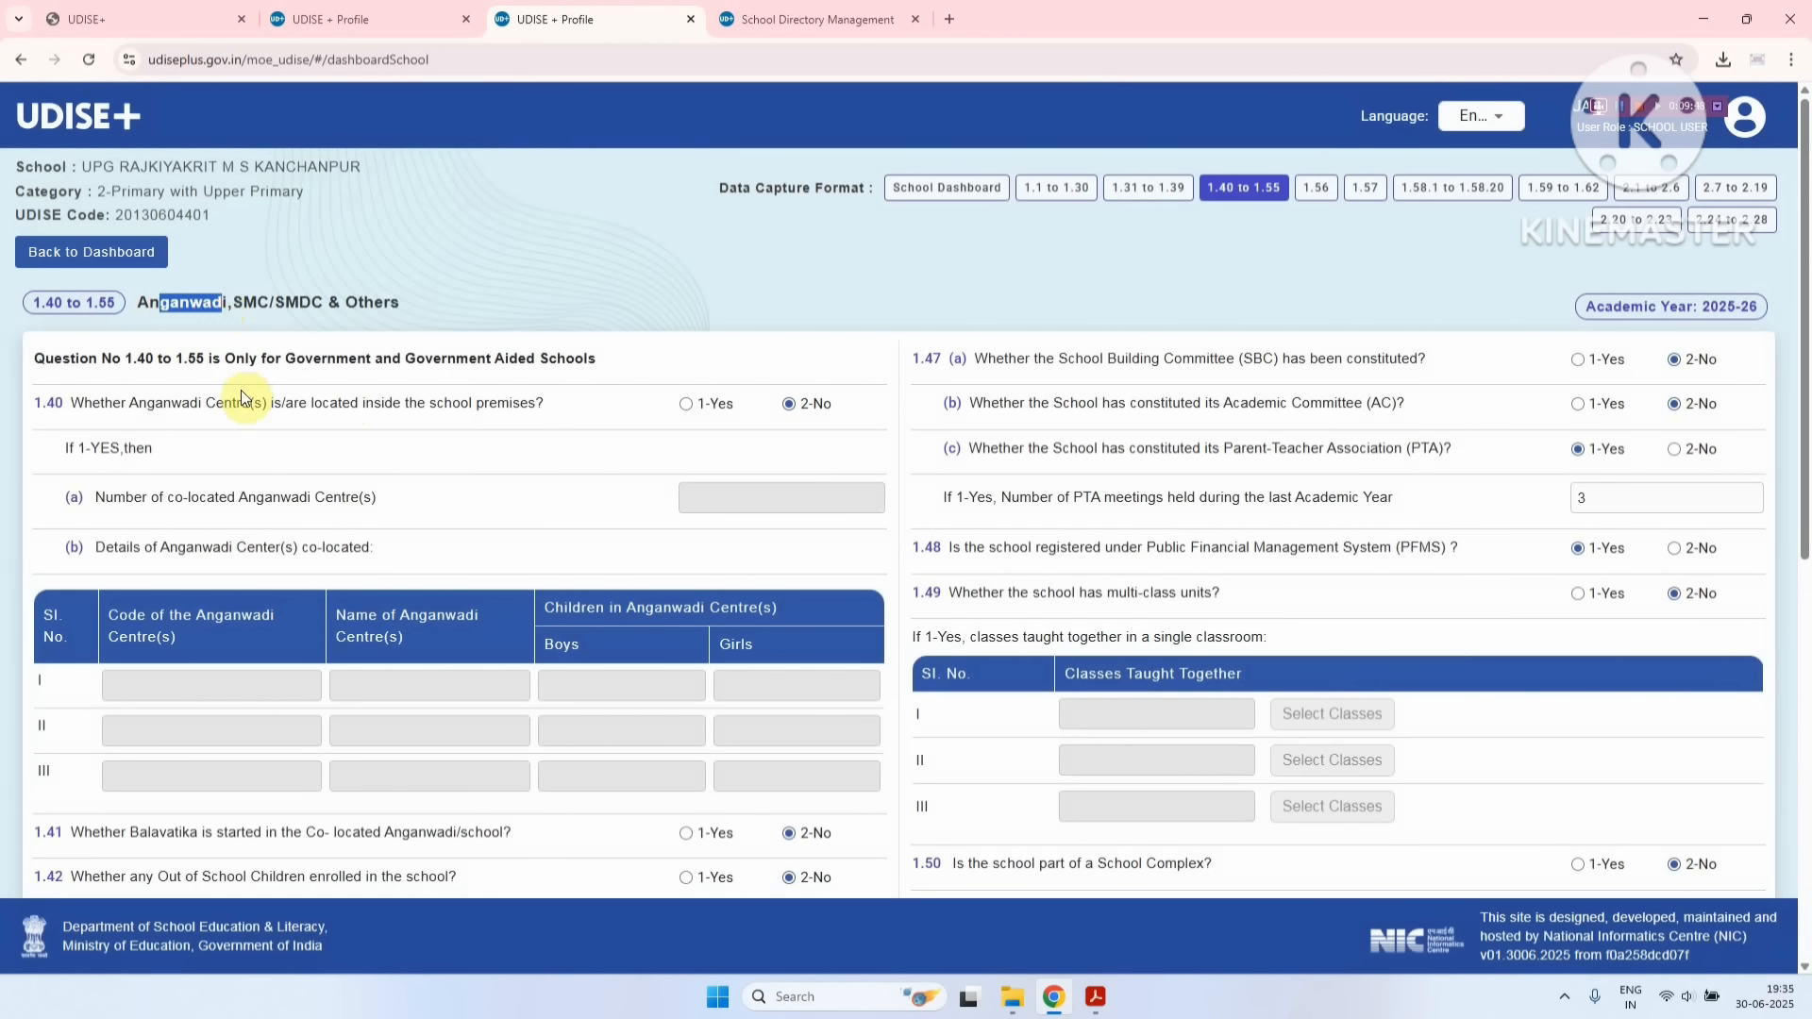
scroll(241, 393, down, 7)
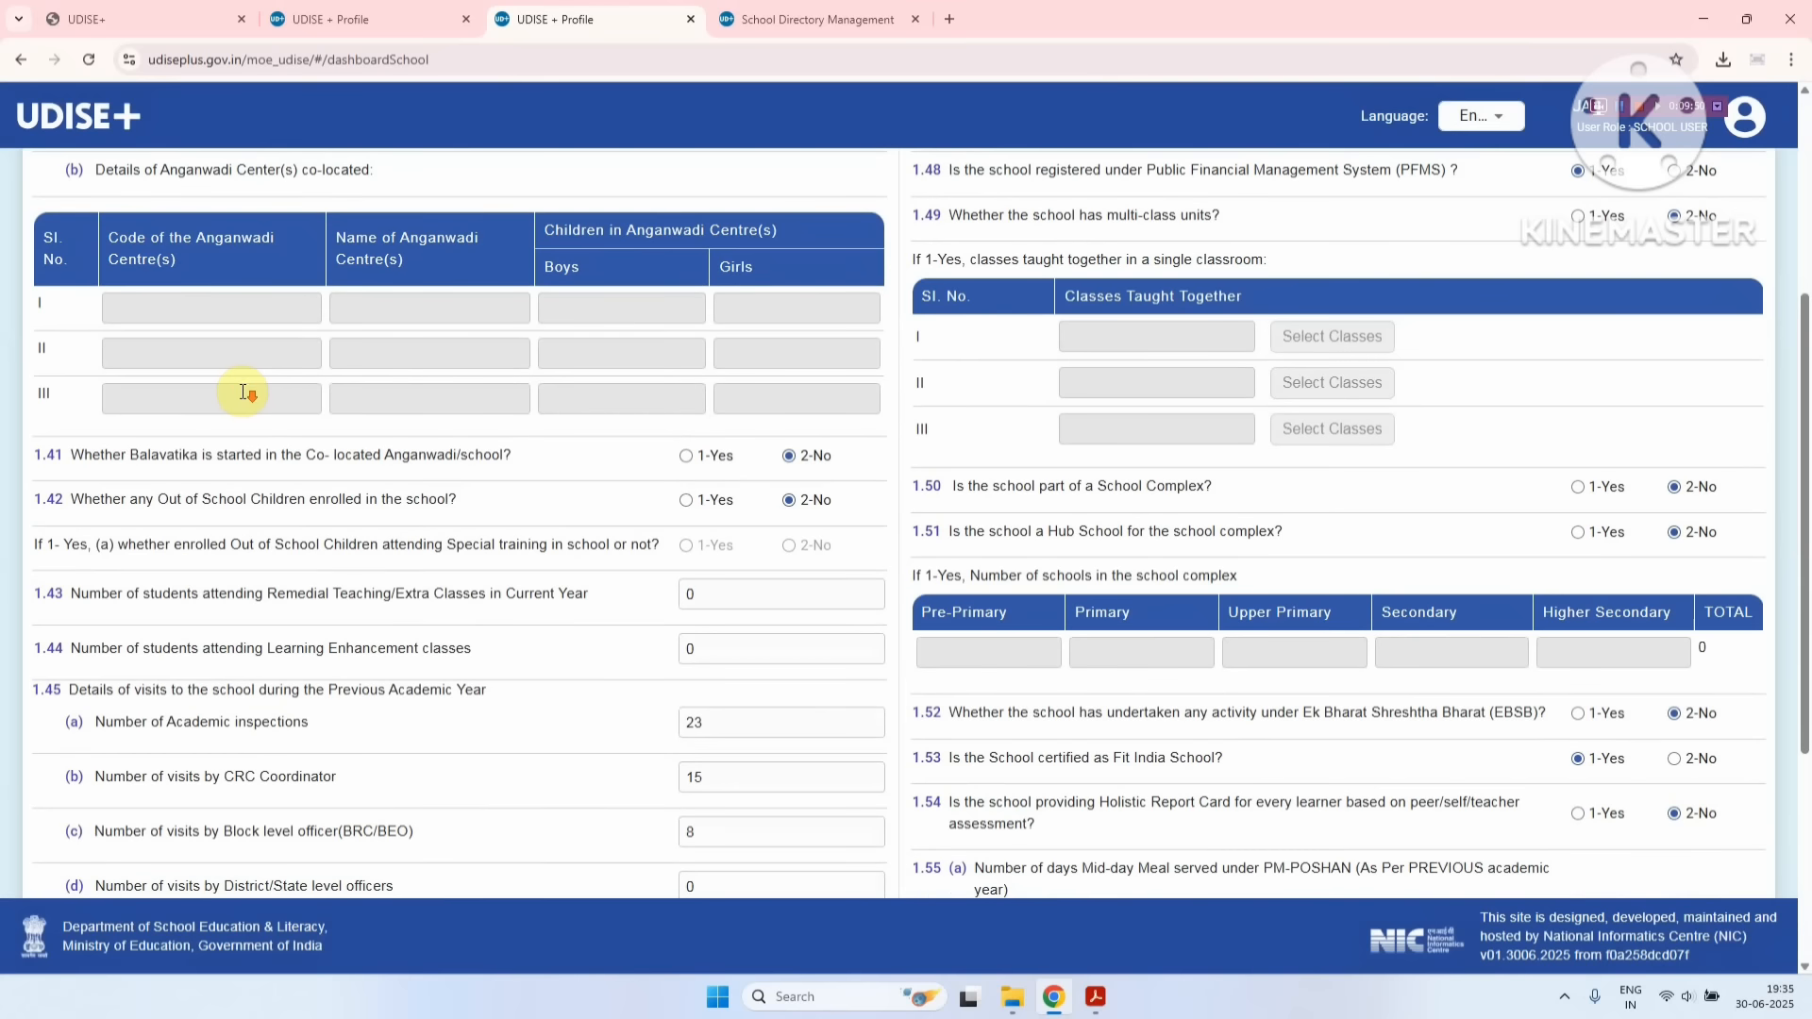
scroll(240, 390, down, 1)
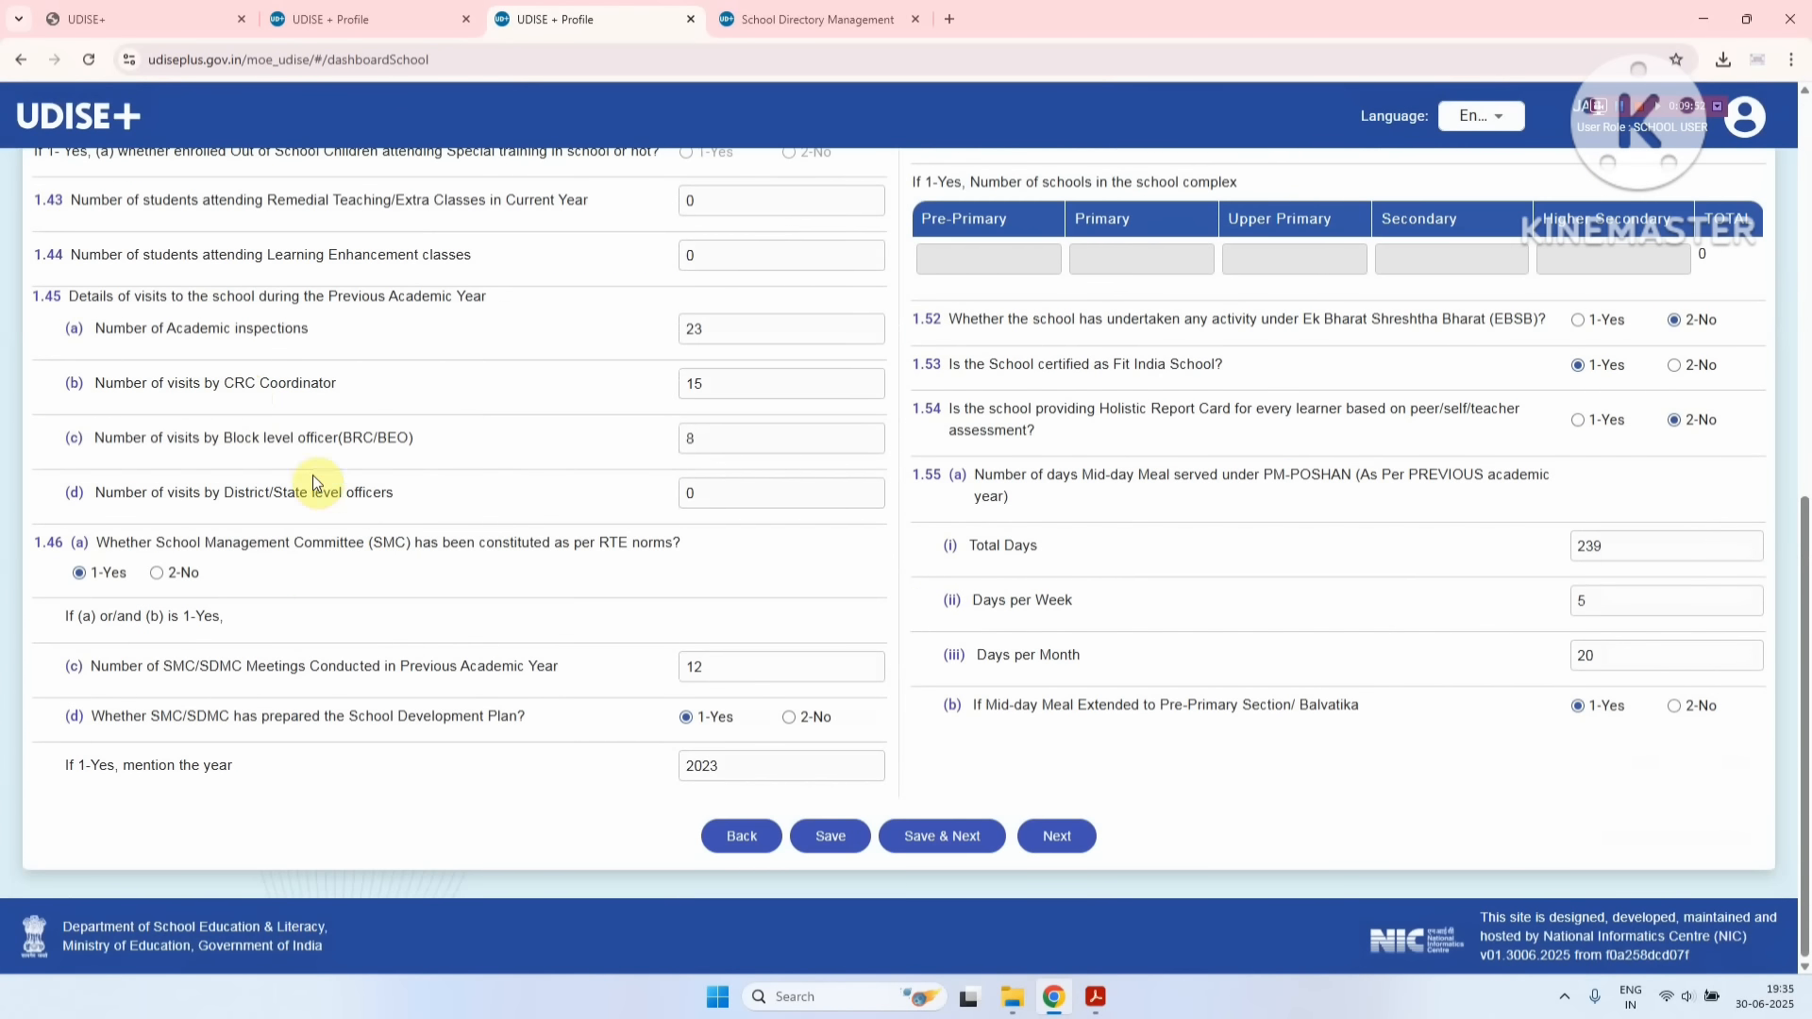
scroll(654, 545, up, 8)
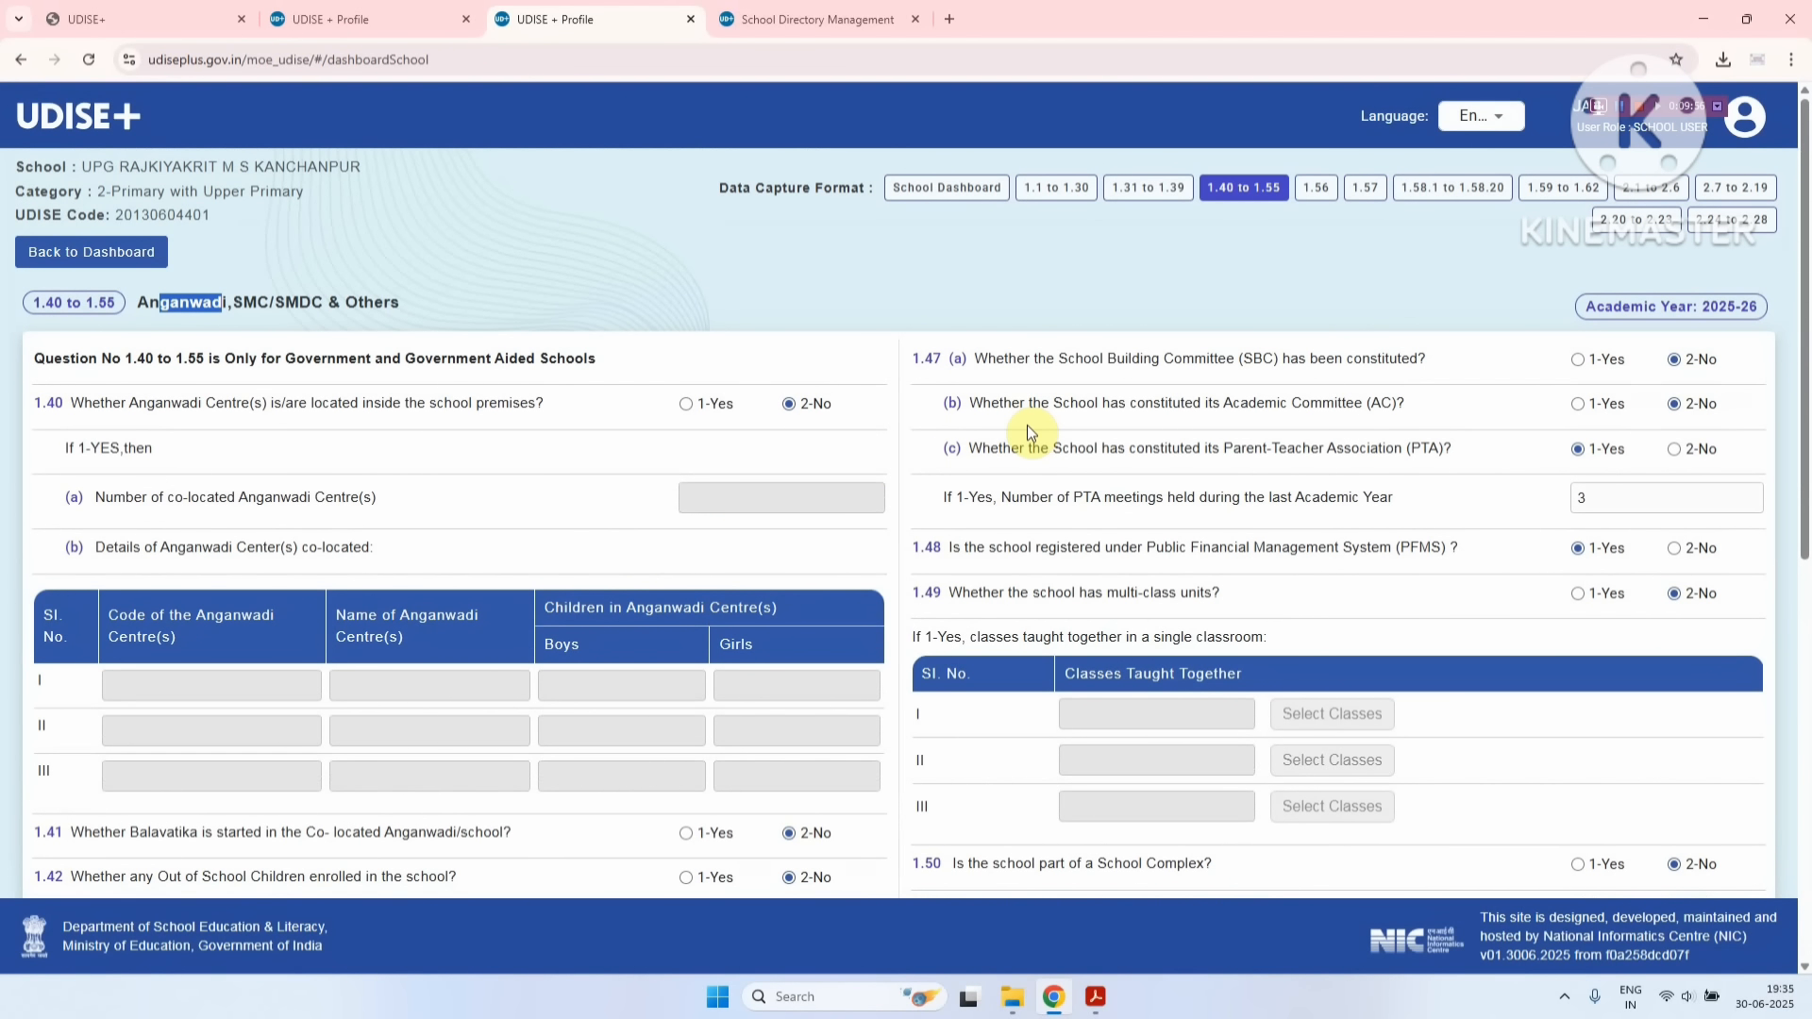
drag(1111, 548, 1178, 548)
drag(1073, 637, 1110, 637)
scroll(1106, 641, down, 3)
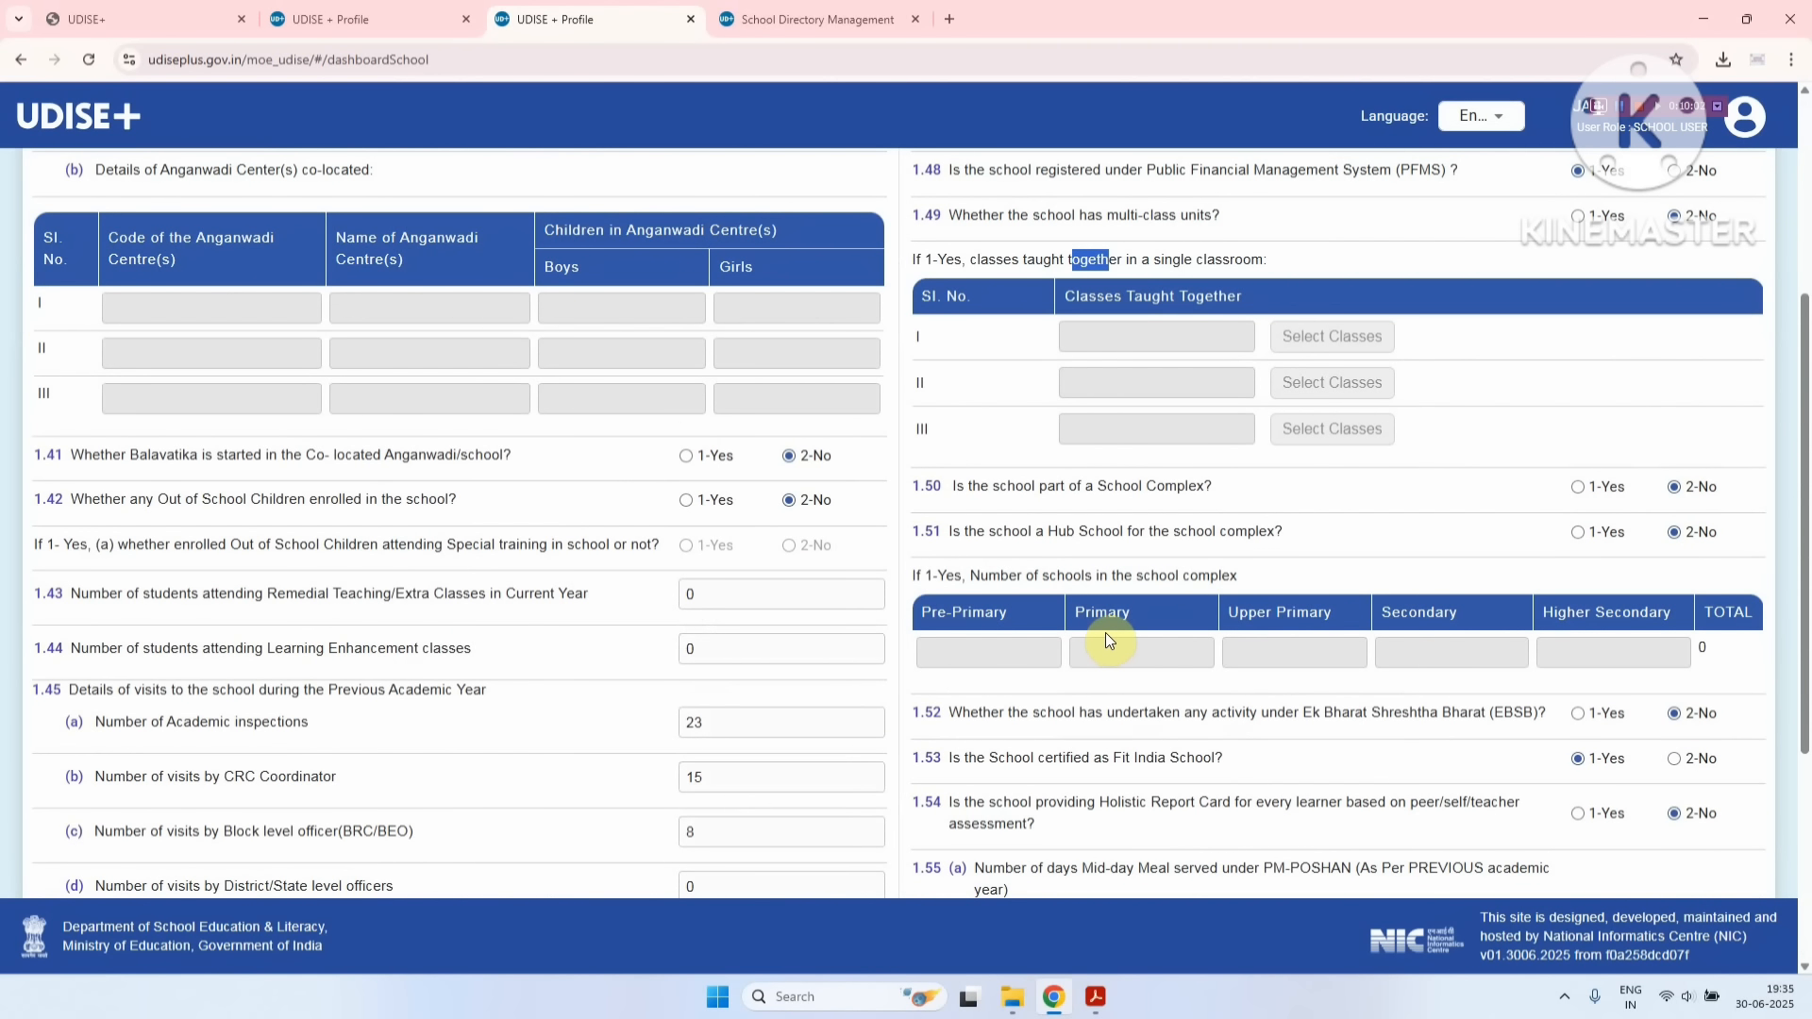
- Open the Guidelines for filling DCF document for AY 2022-23 from the UDISE+ site's Data Capture Formats page
click(157, 23)
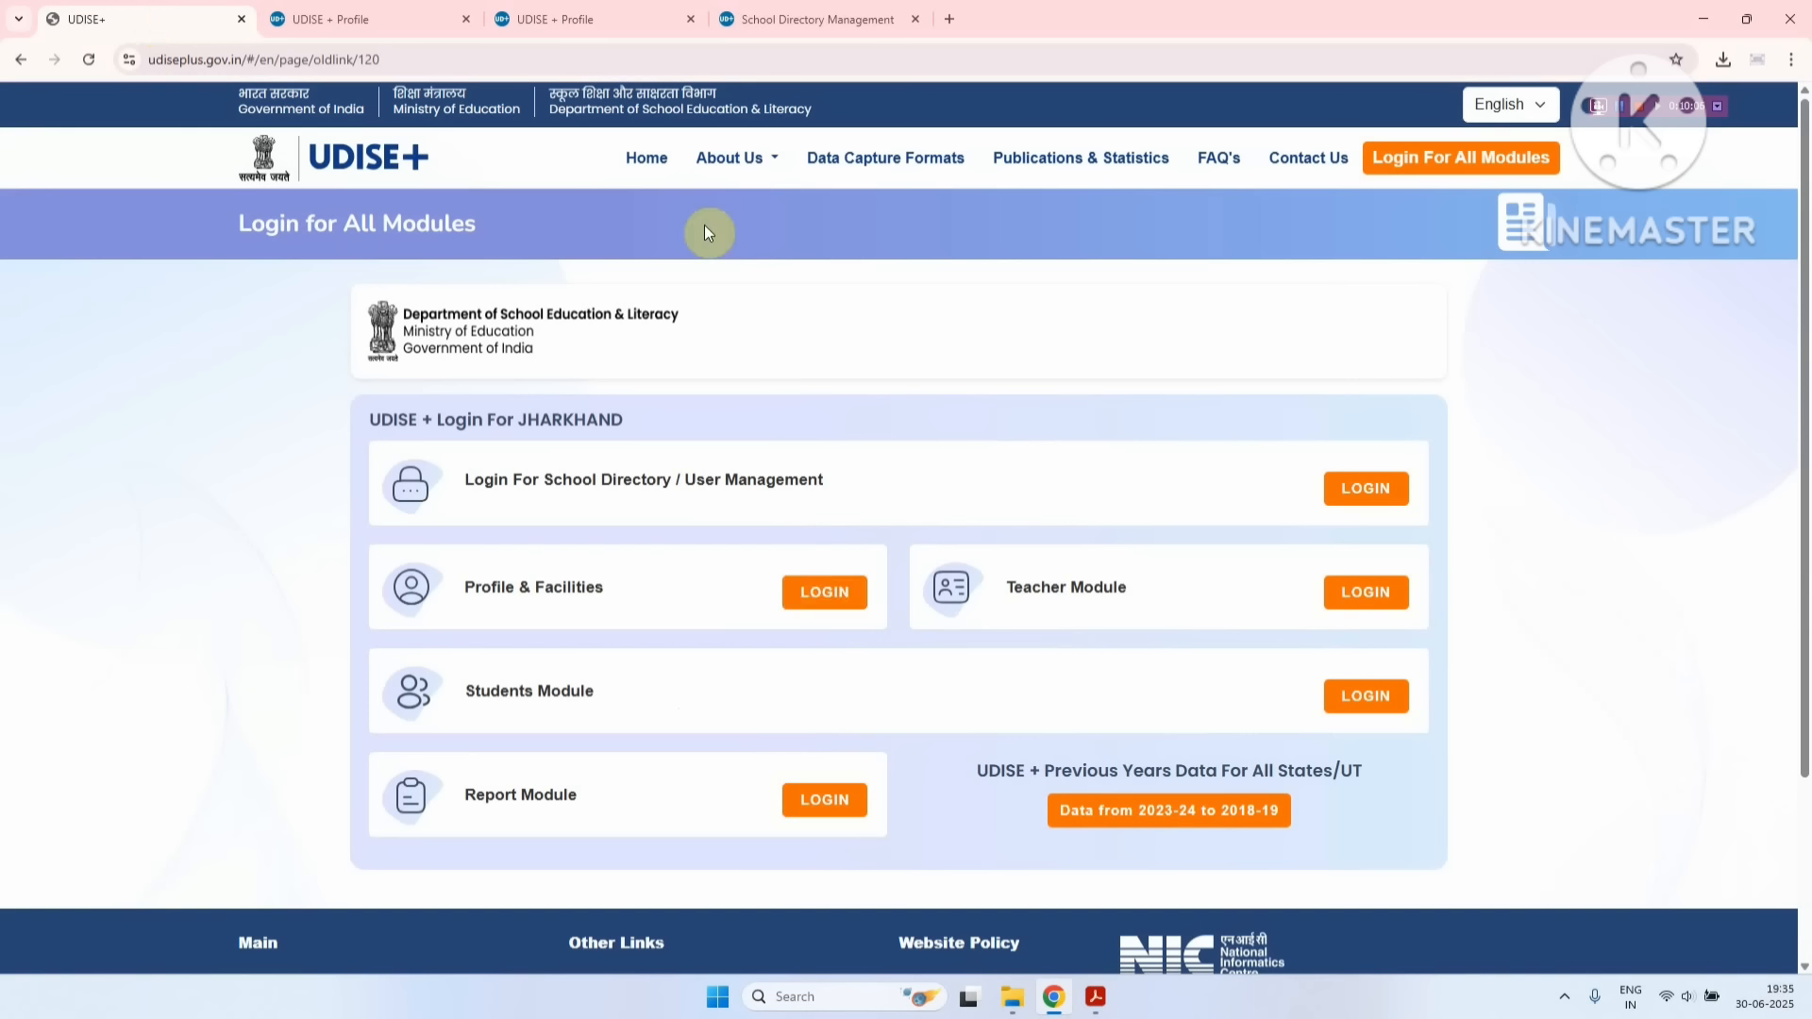
click(867, 173)
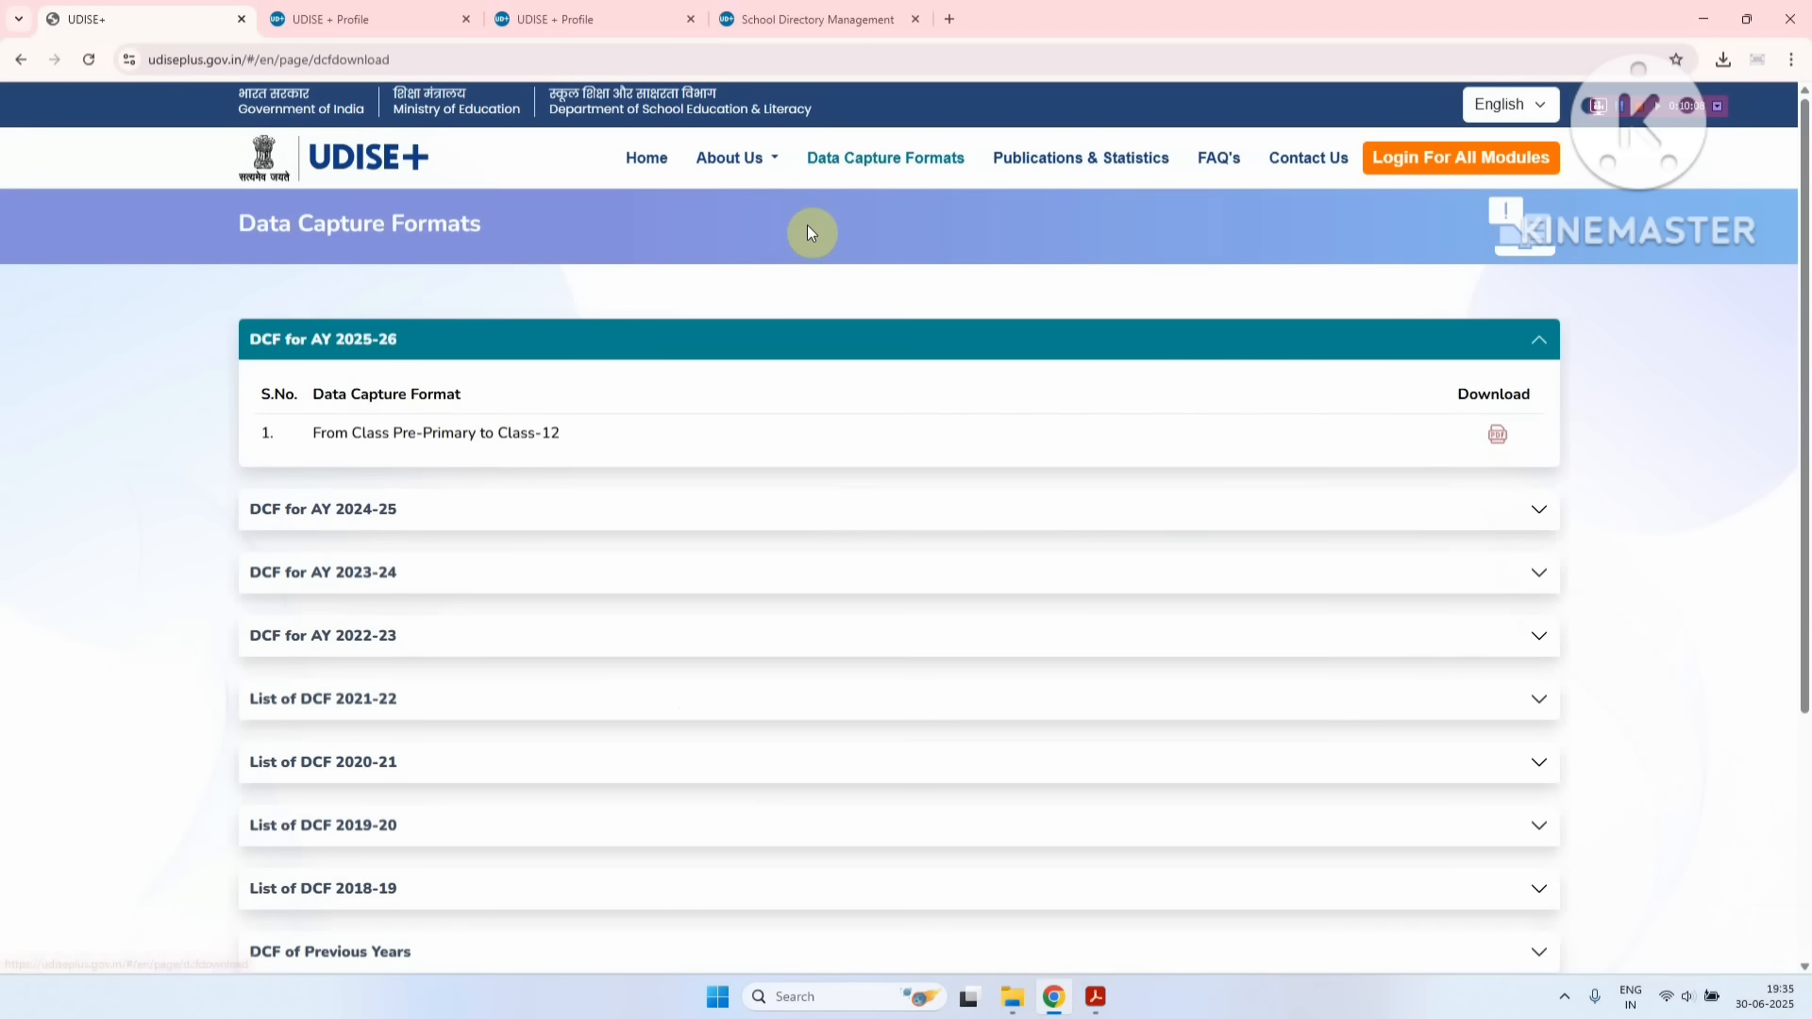
click(375, 637)
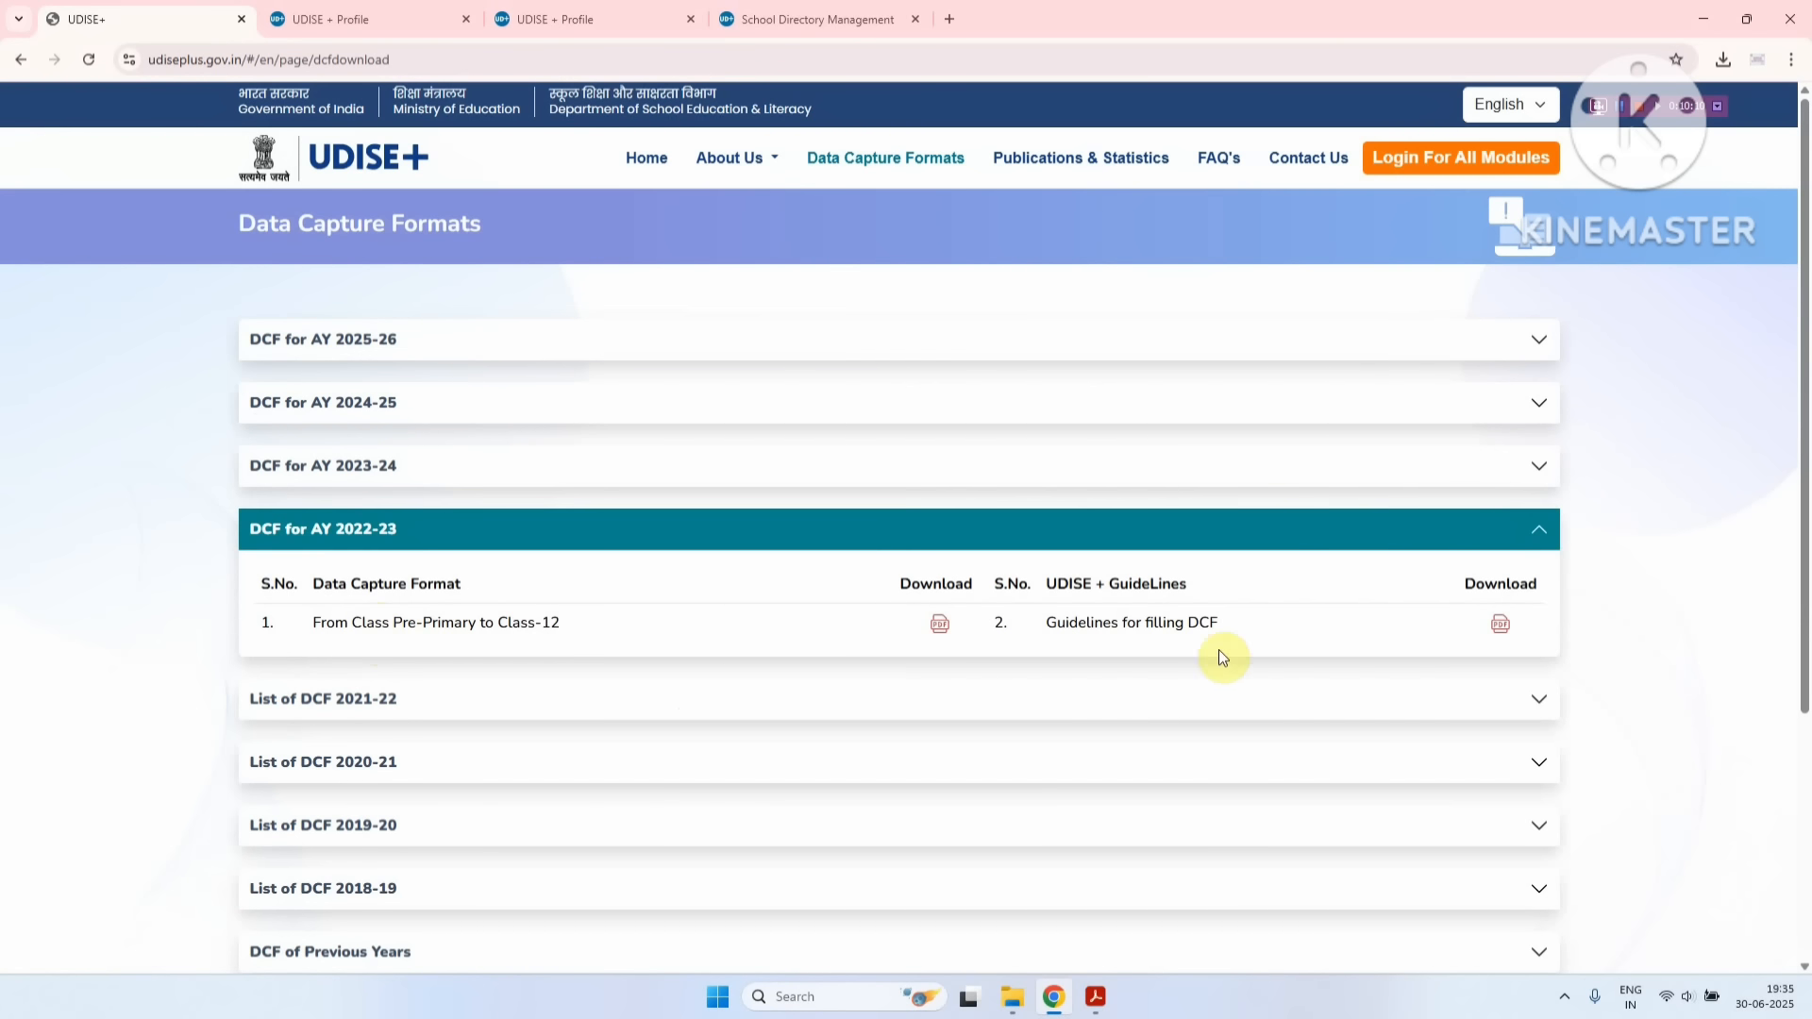
drag(1058, 622, 1217, 622)
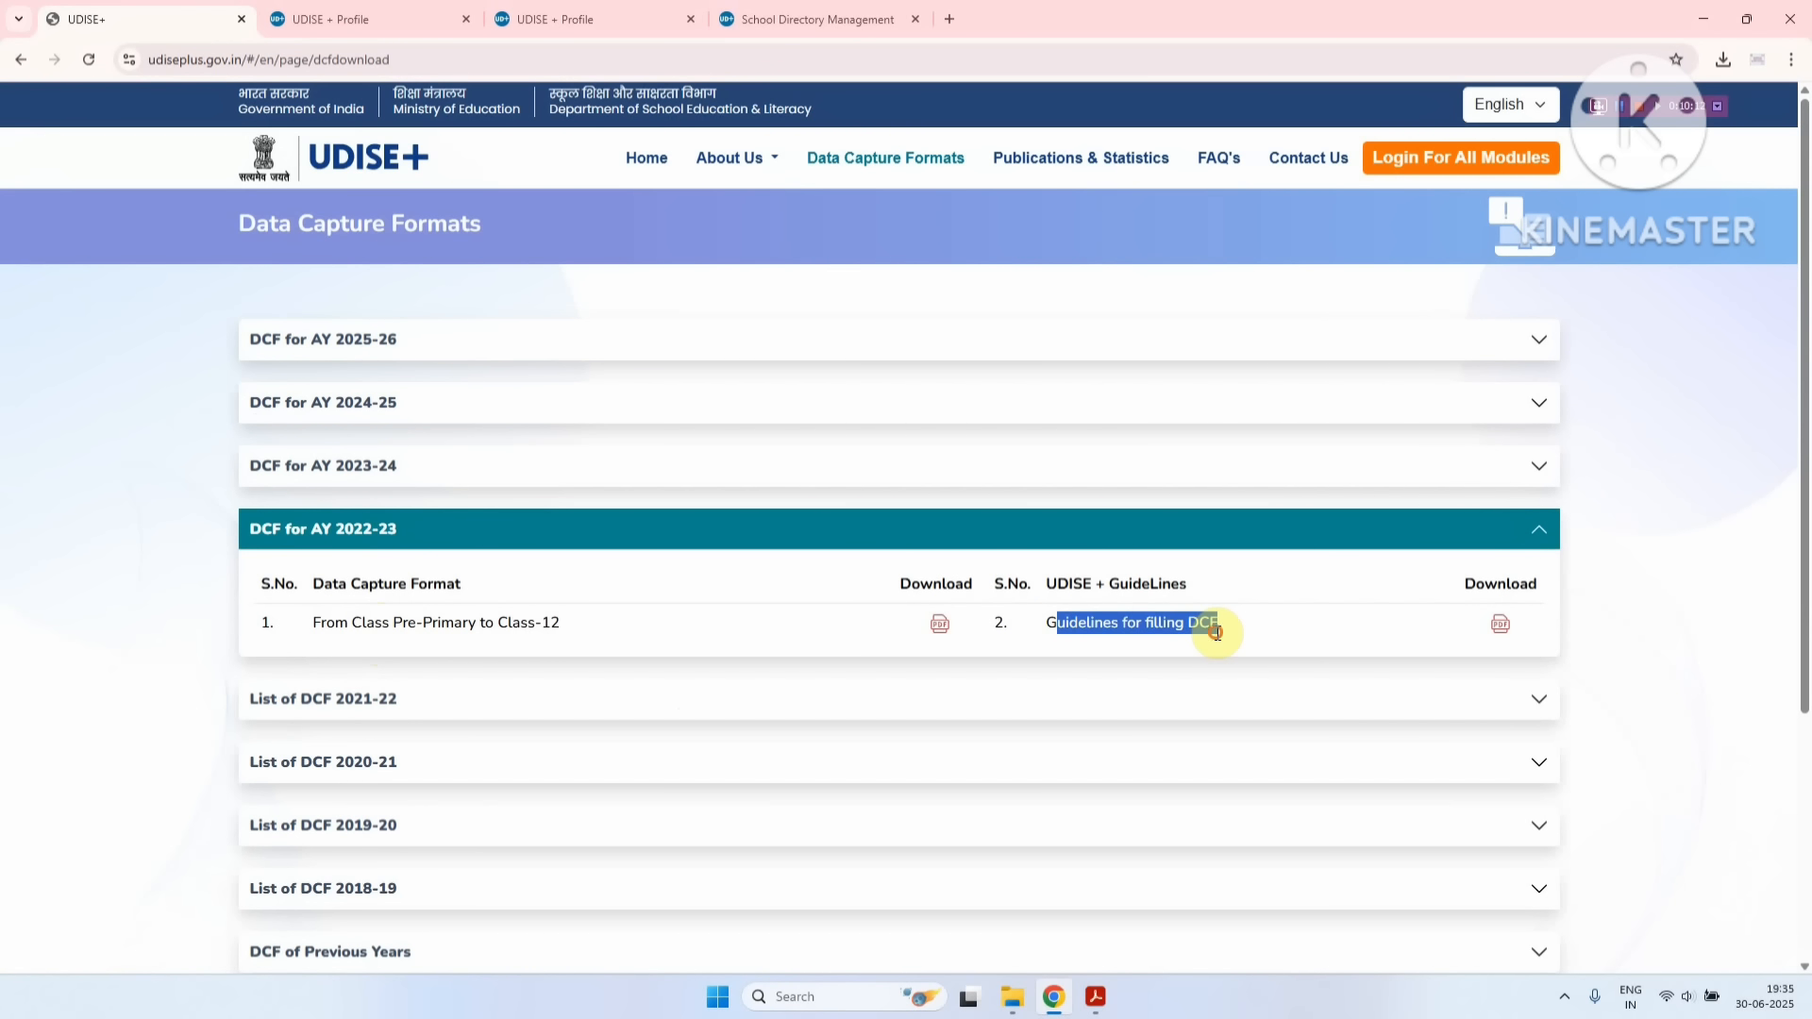
click(1501, 624)
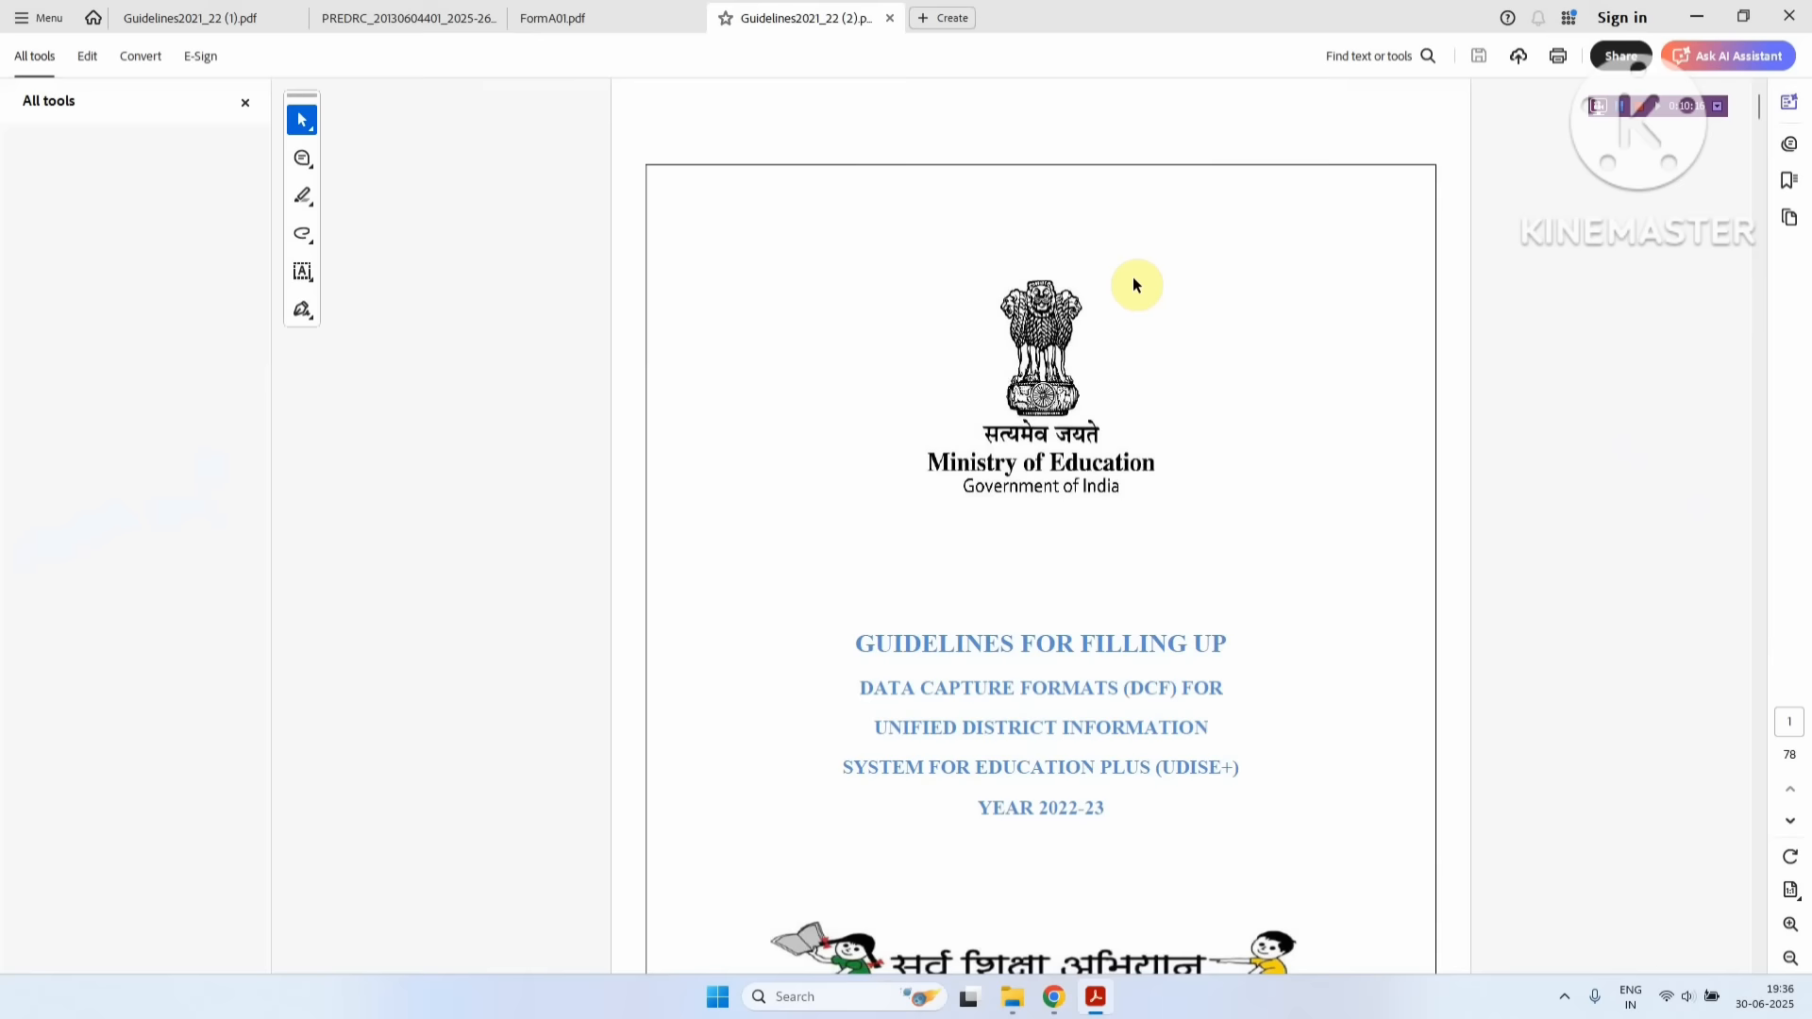
- Look through the guidelines PDF for the explanations of the data capture items, such as SMC/SDMC, PFMS and academic enrichment activities
scroll(1132, 286, down, 4)
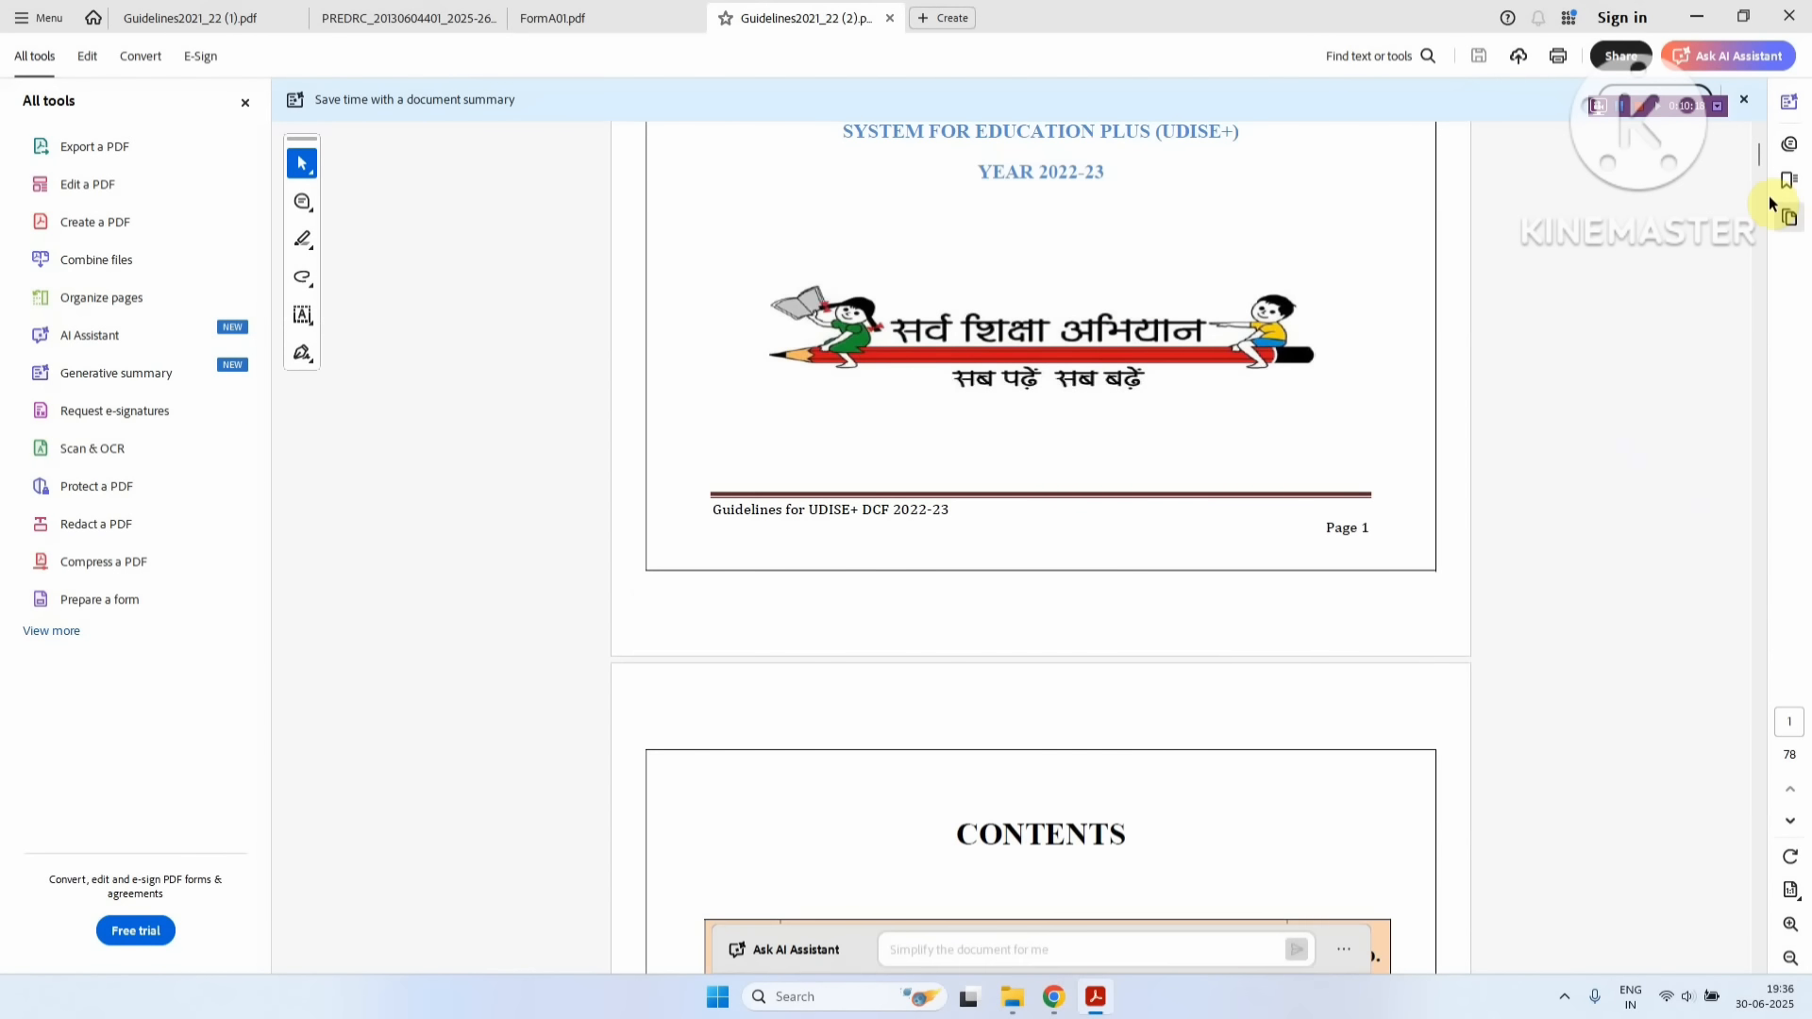
scroll(1752, 183, up, 1)
drag(1734, 278, 1752, 350)
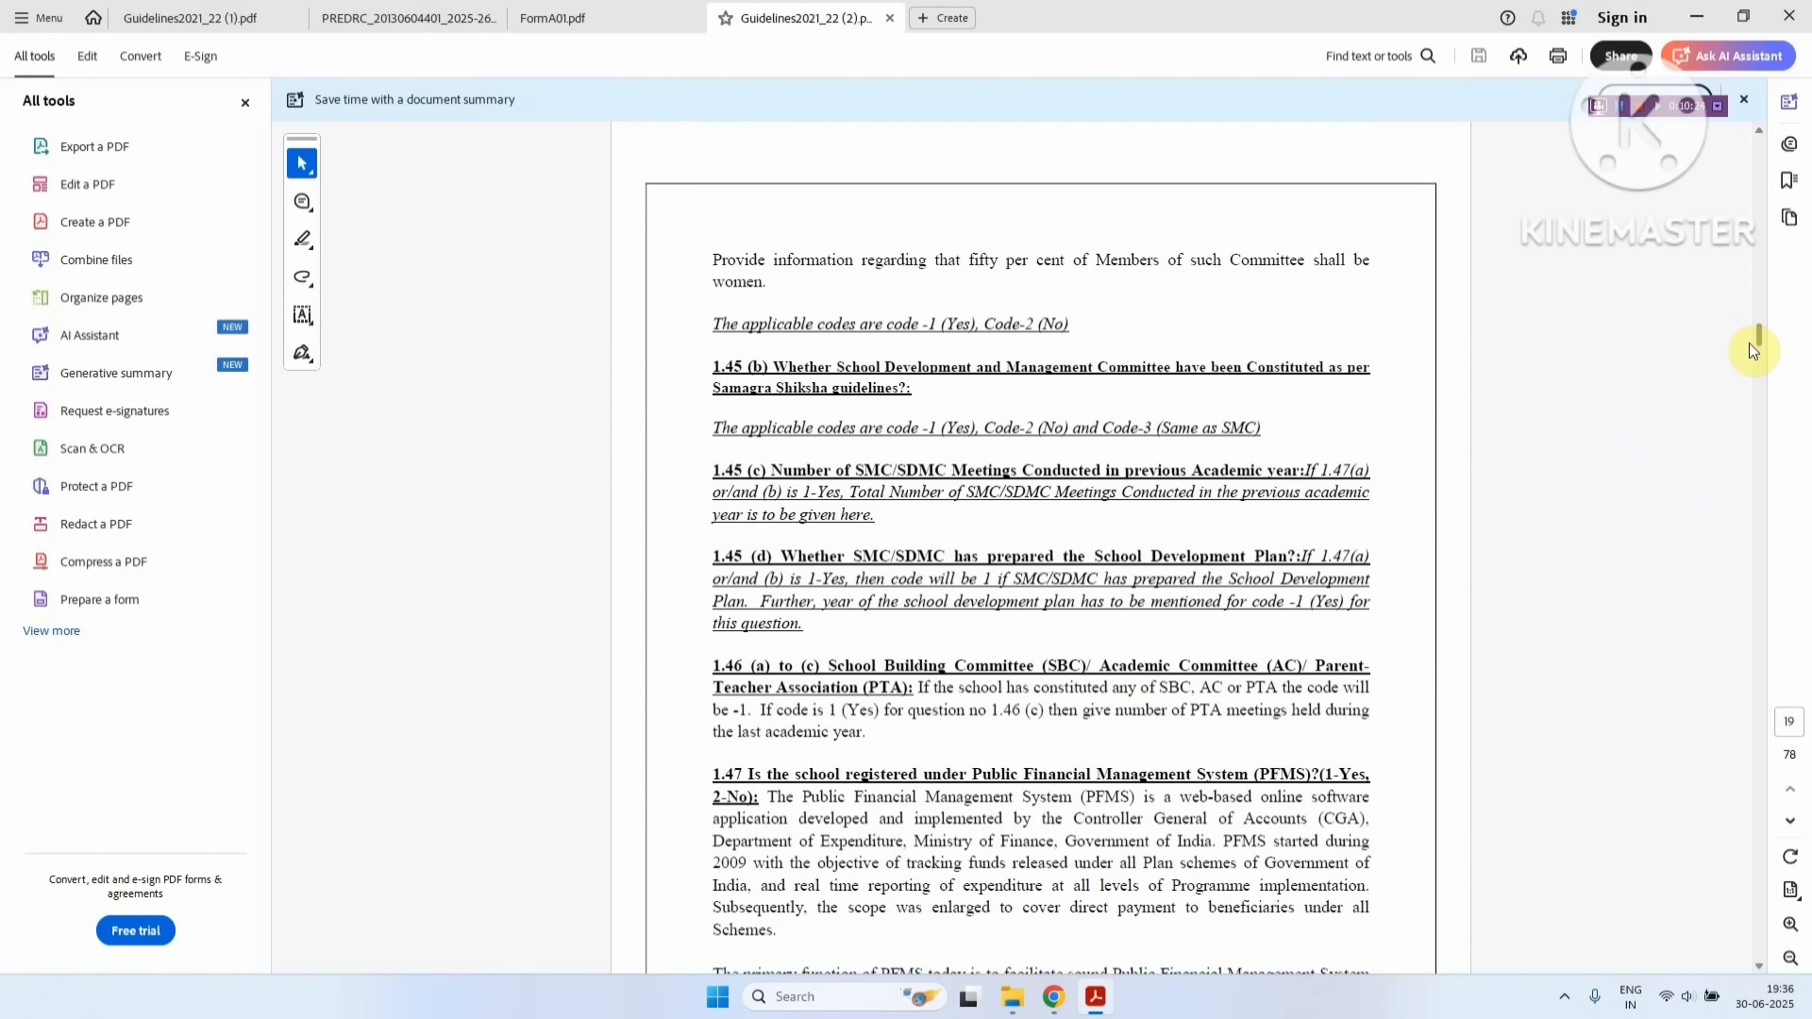
drag(1751, 349, 1739, 423)
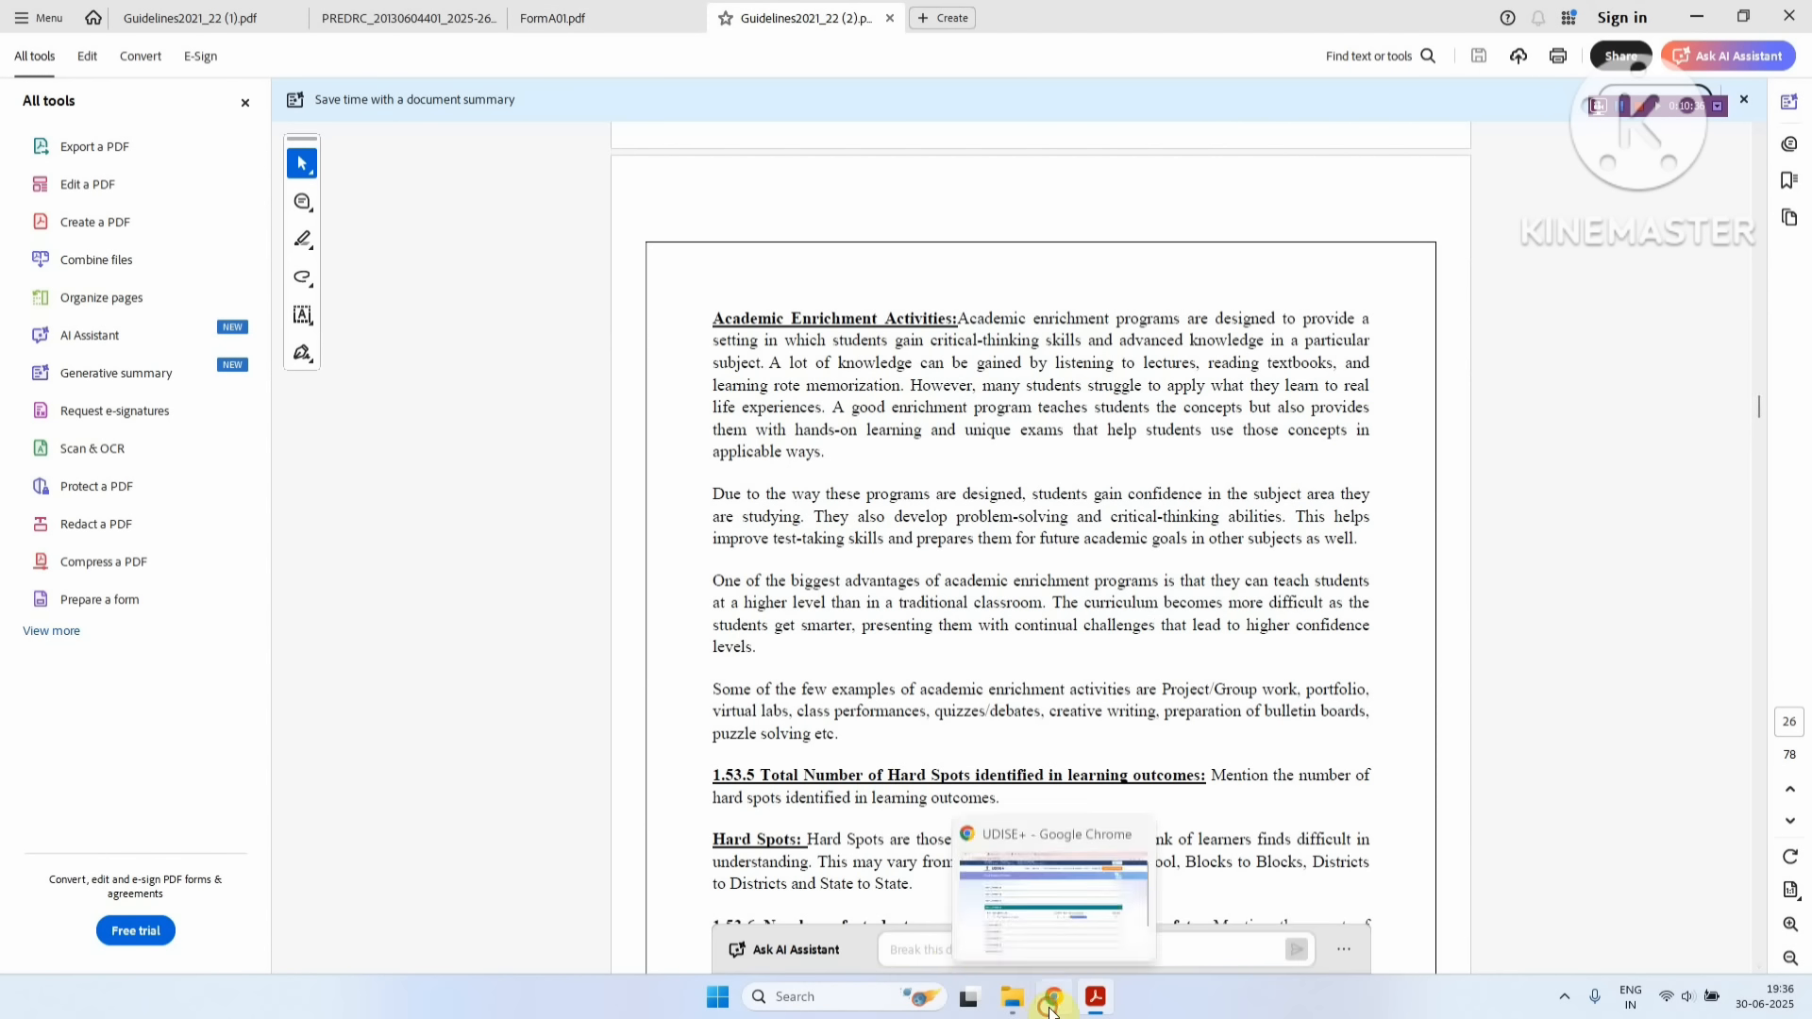
- Switch back to the 1.40 to 1.55 form in Chrome and review the previous year's school visits at 1.45 and the SMC details at 1.46
click(998, 878)
click(632, 17)
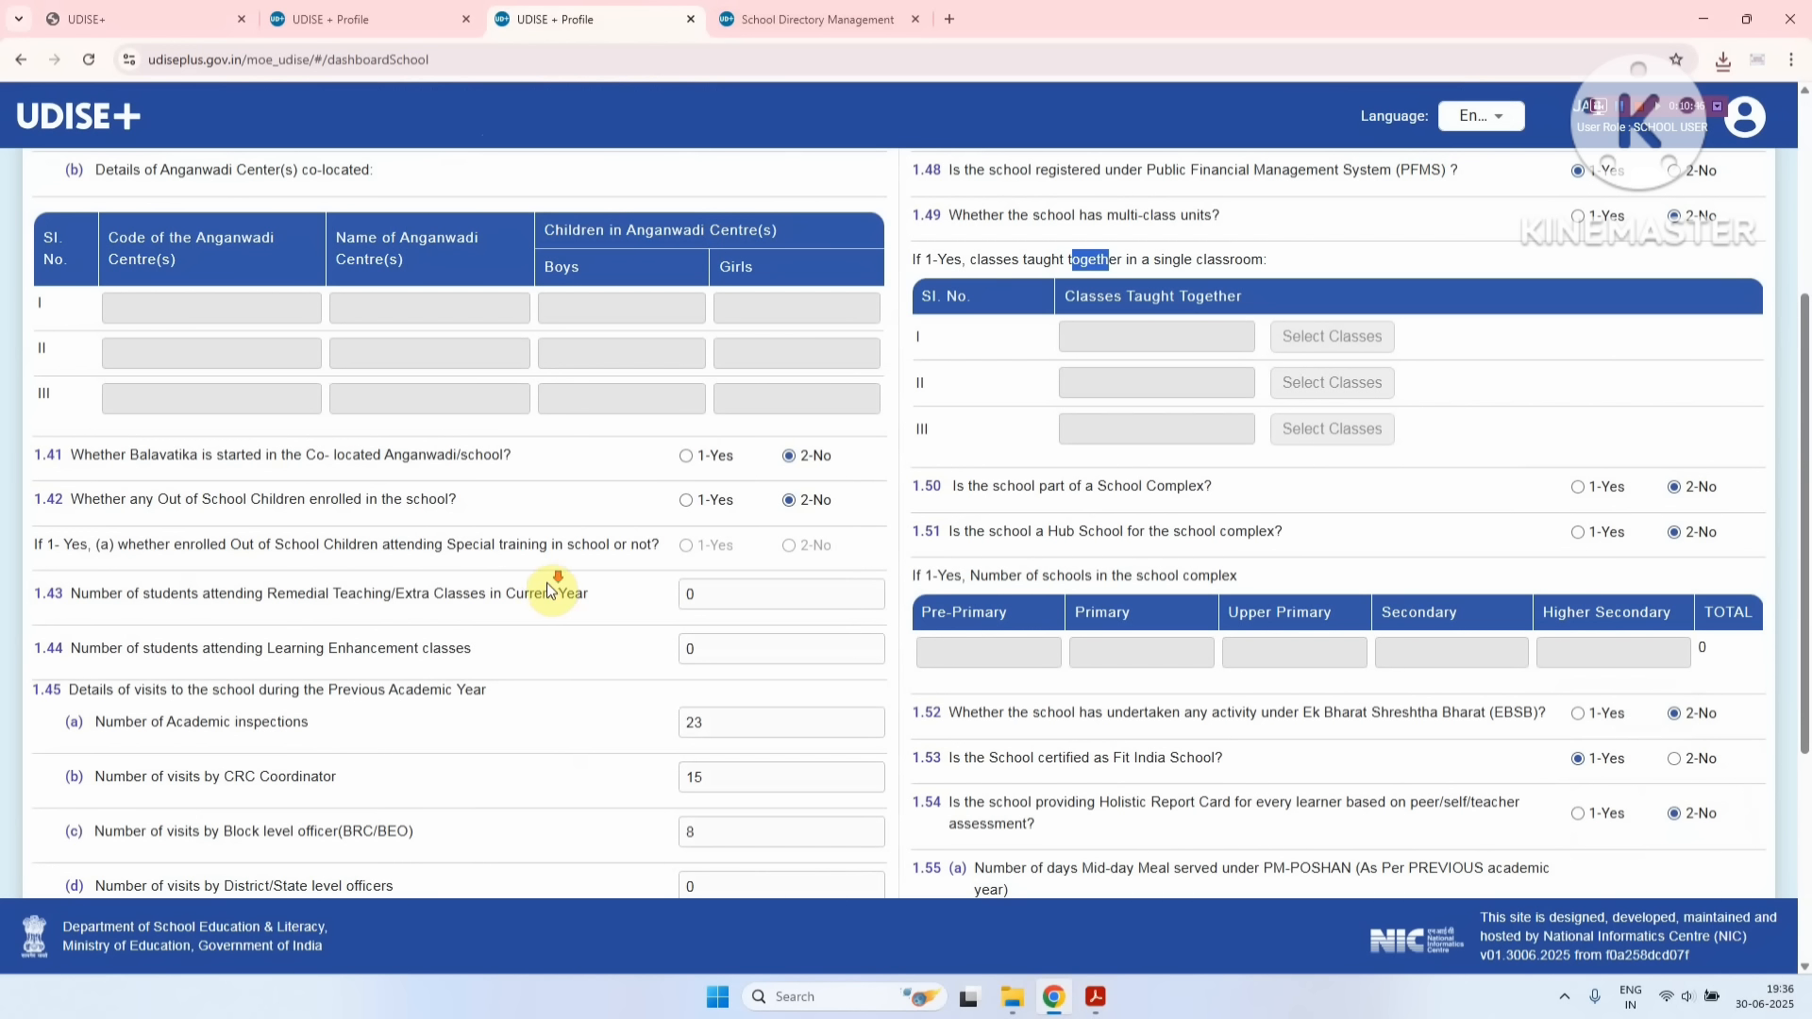
scroll(549, 582, down, 3)
drag(259, 407, 315, 450)
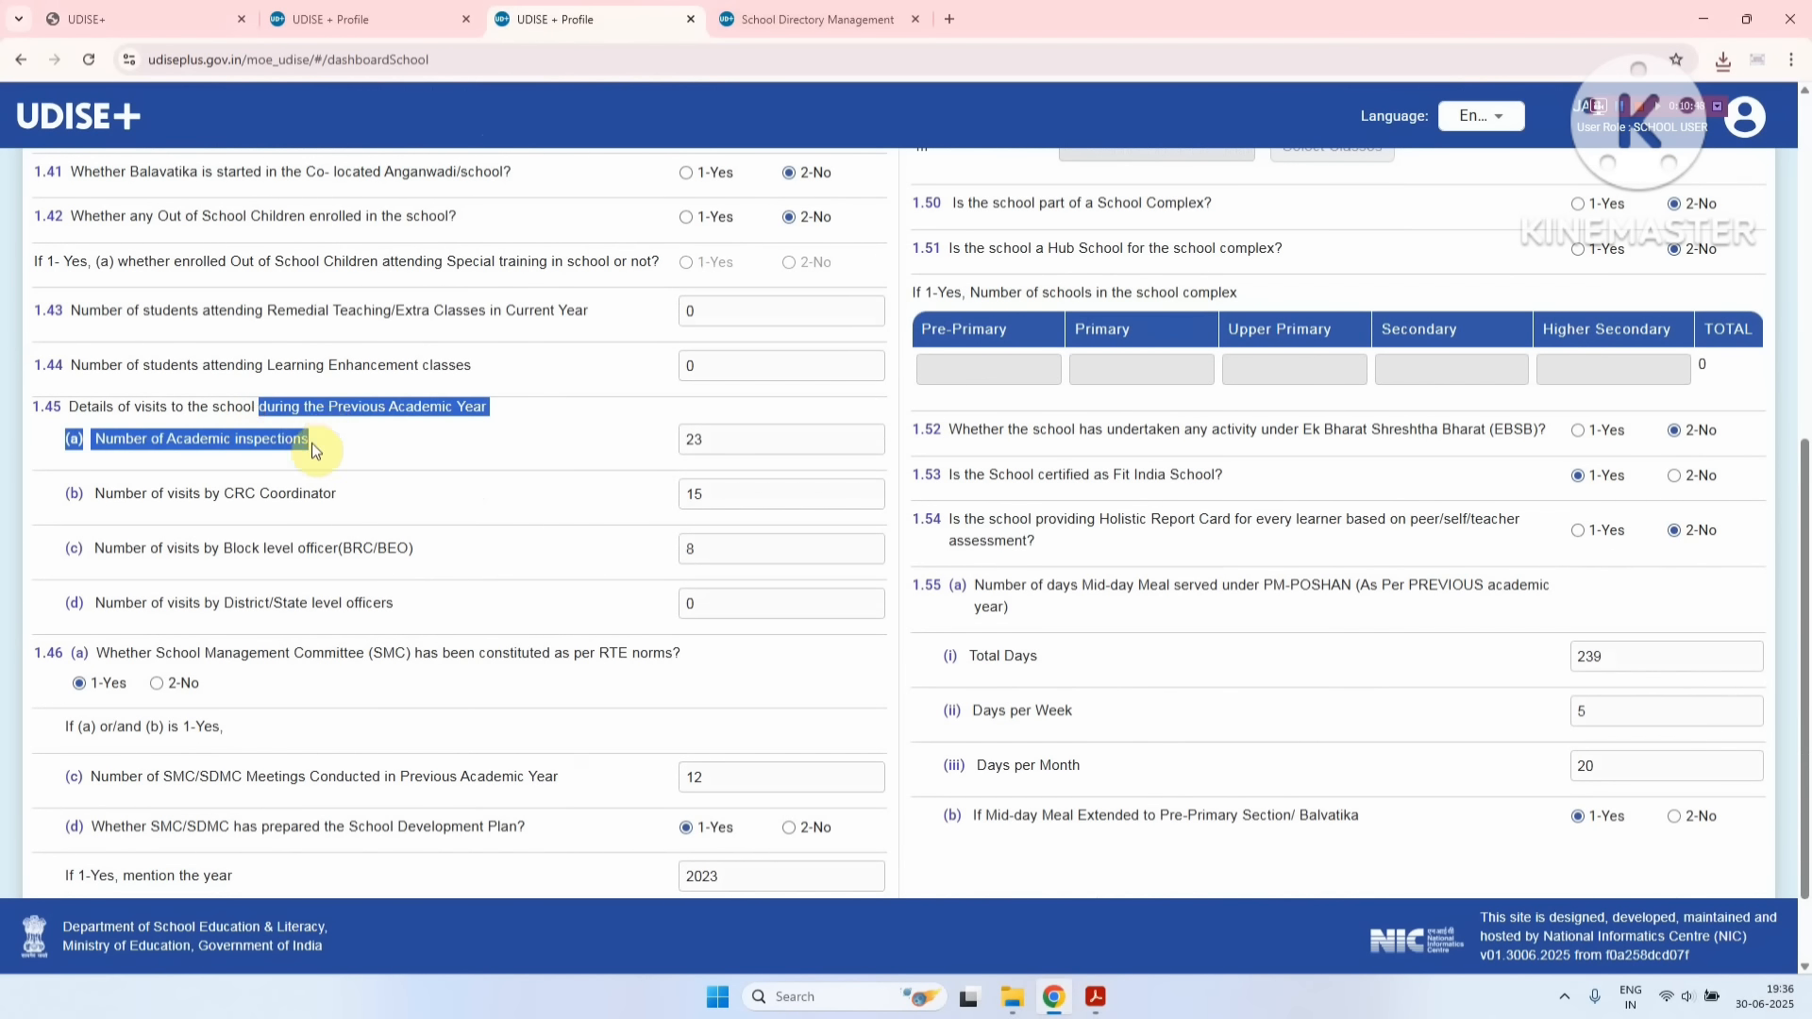
click(700, 440)
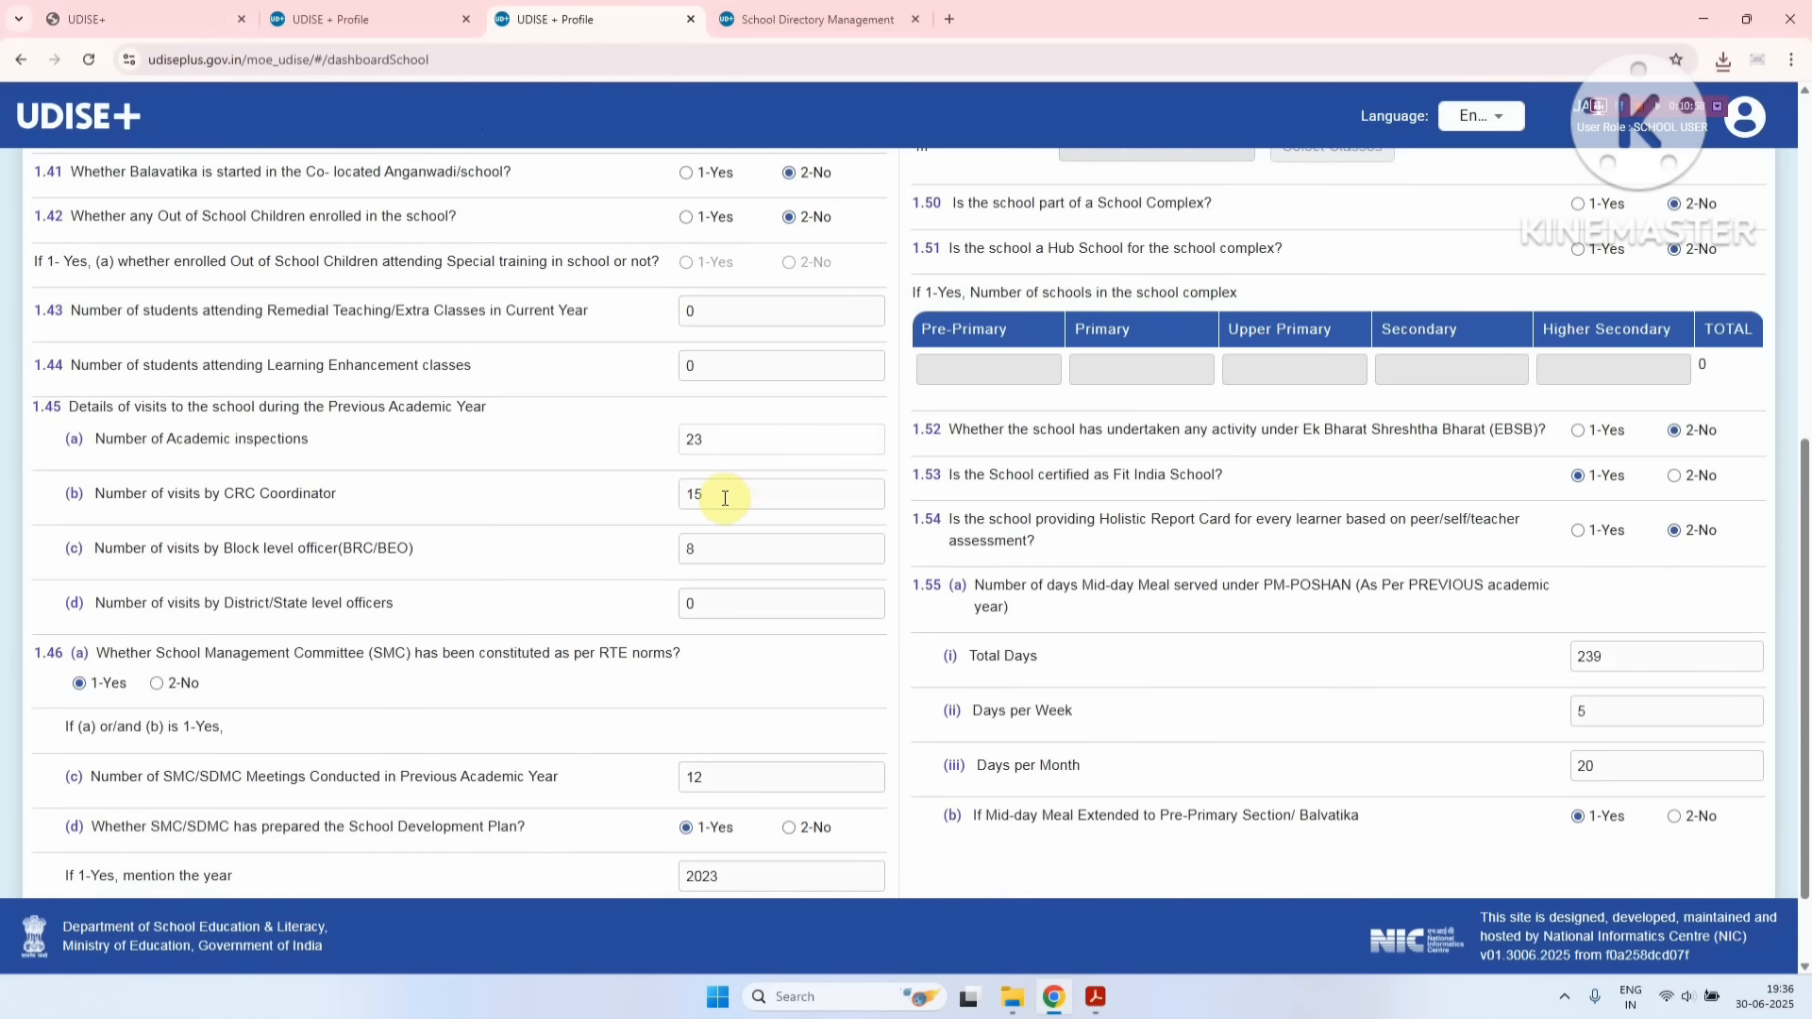
scroll(725, 503, down, 2)
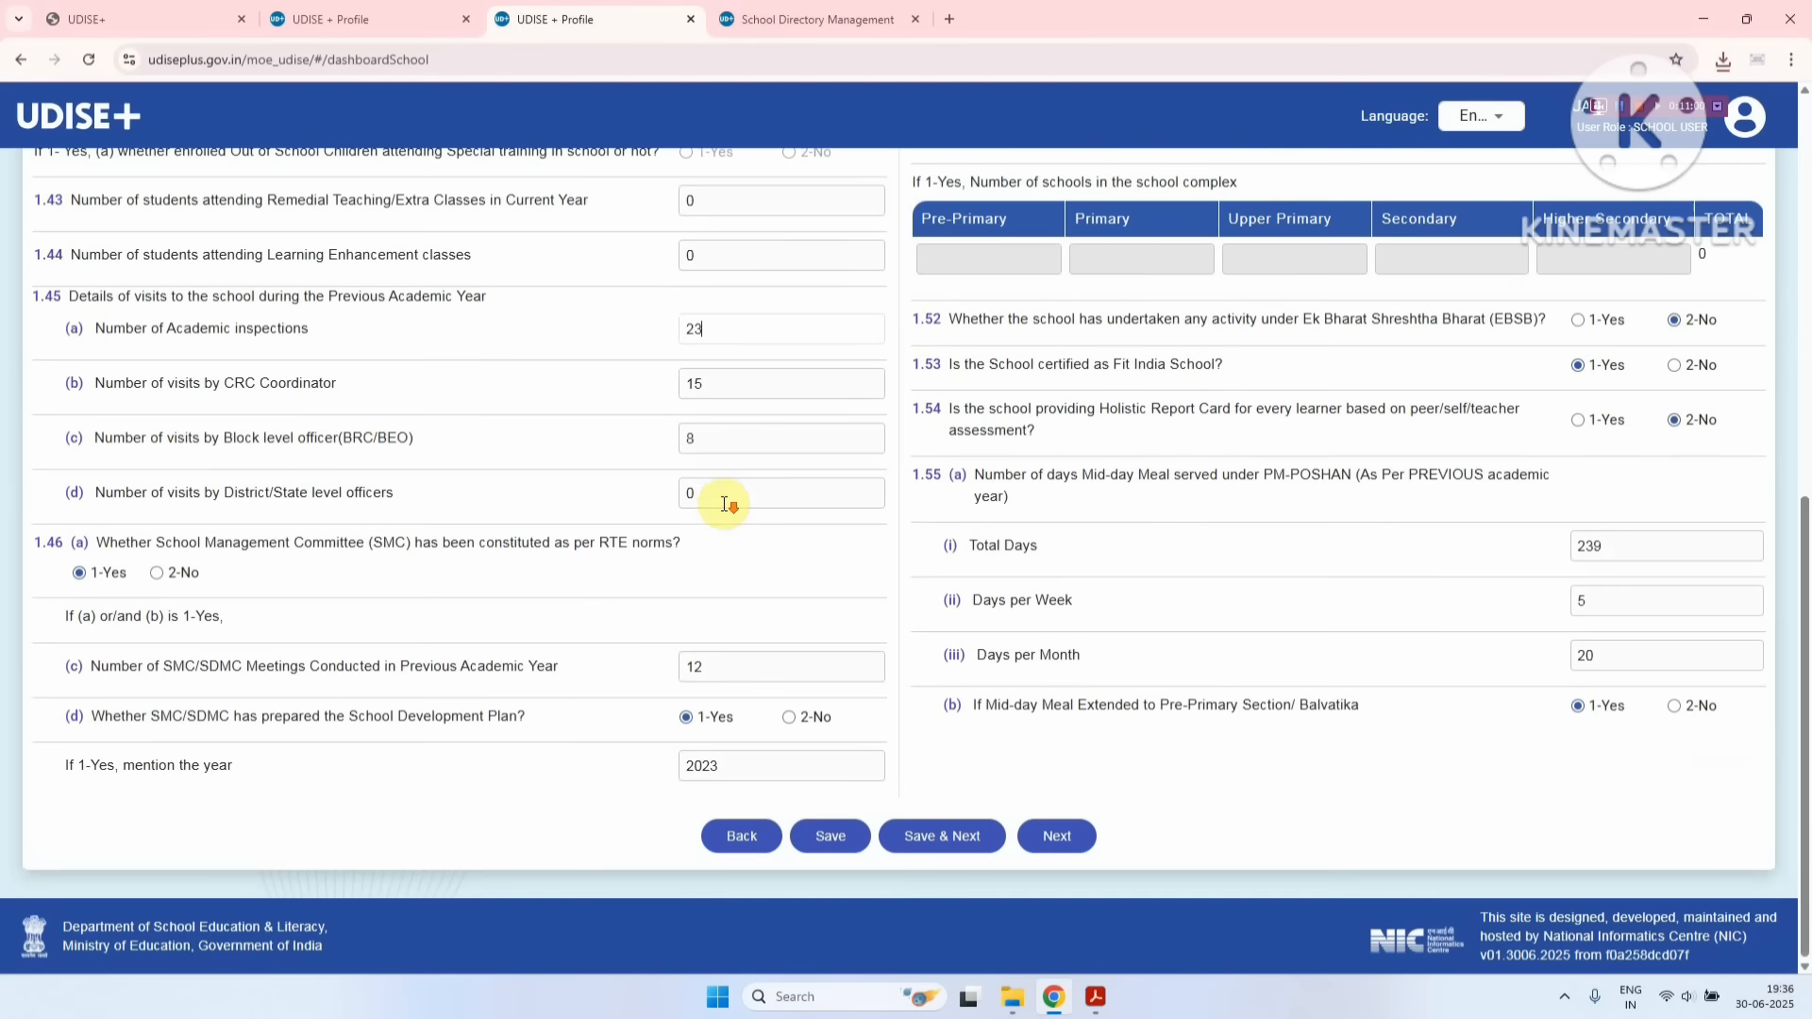
- Go on through forms 1.56 and 1.57 to Section 1B School Safety and Other Parameters, and review the 1.58 items
click(1069, 833)
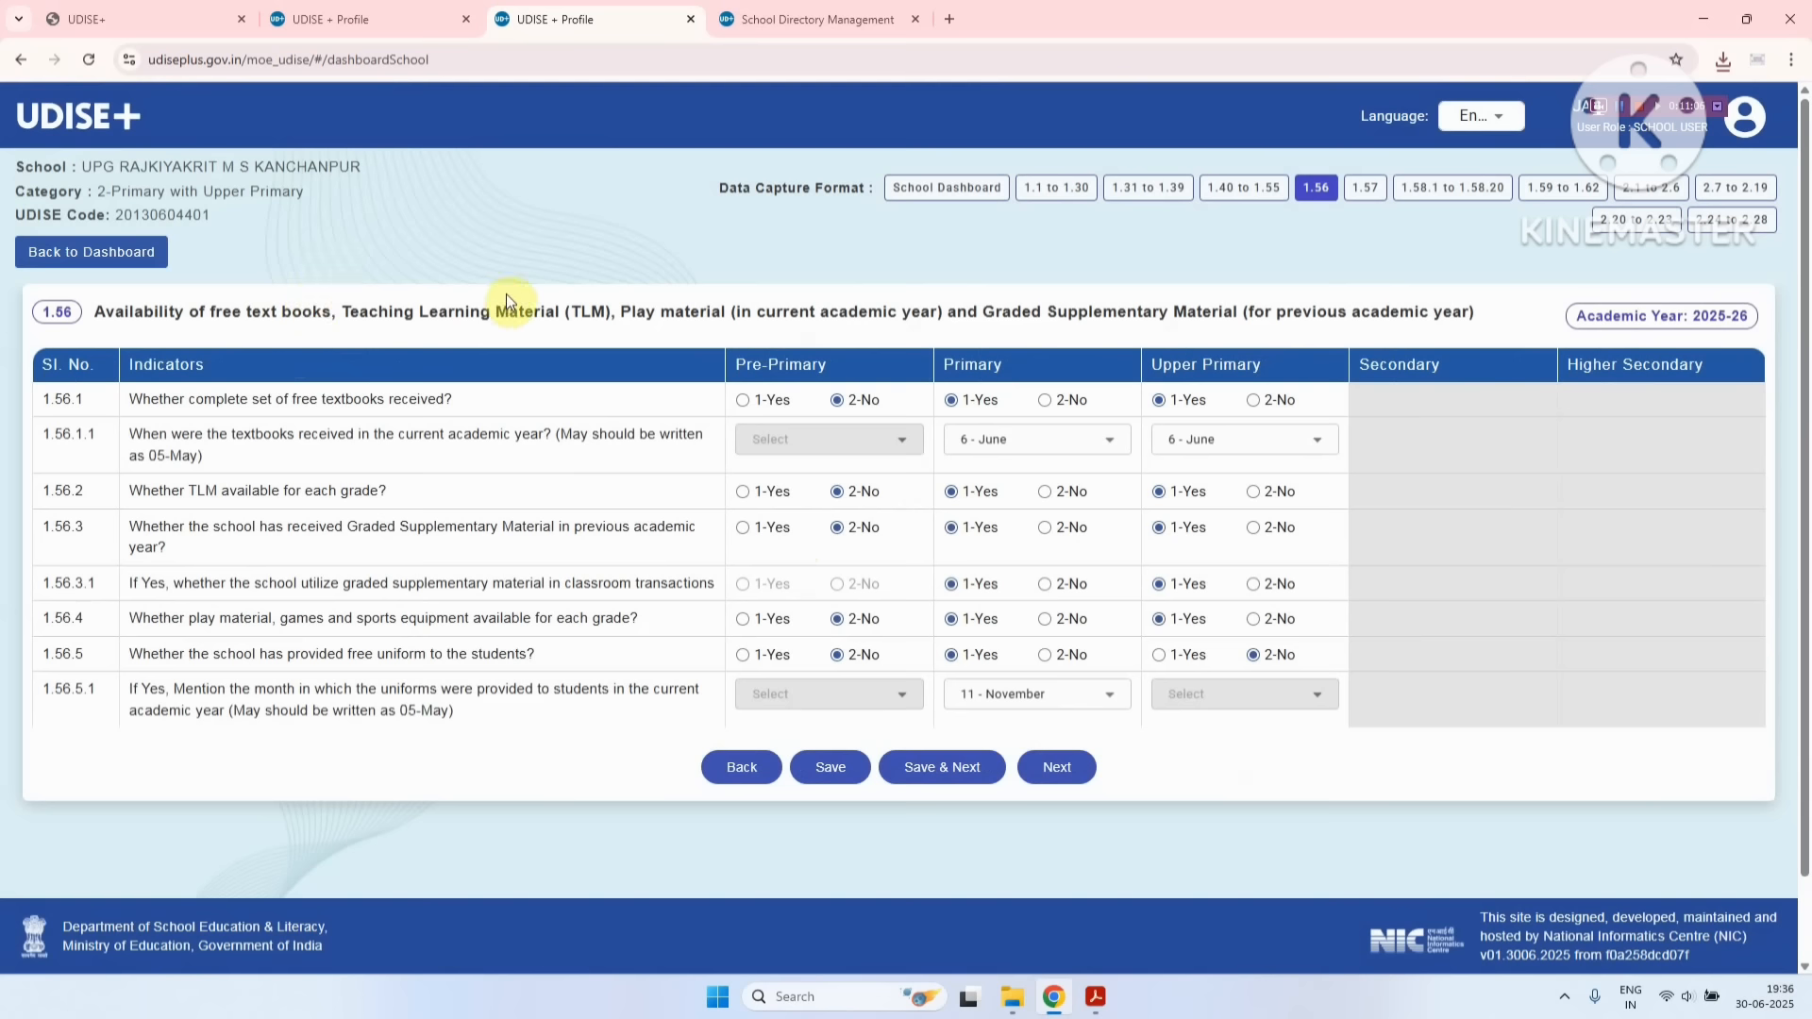
click(1068, 768)
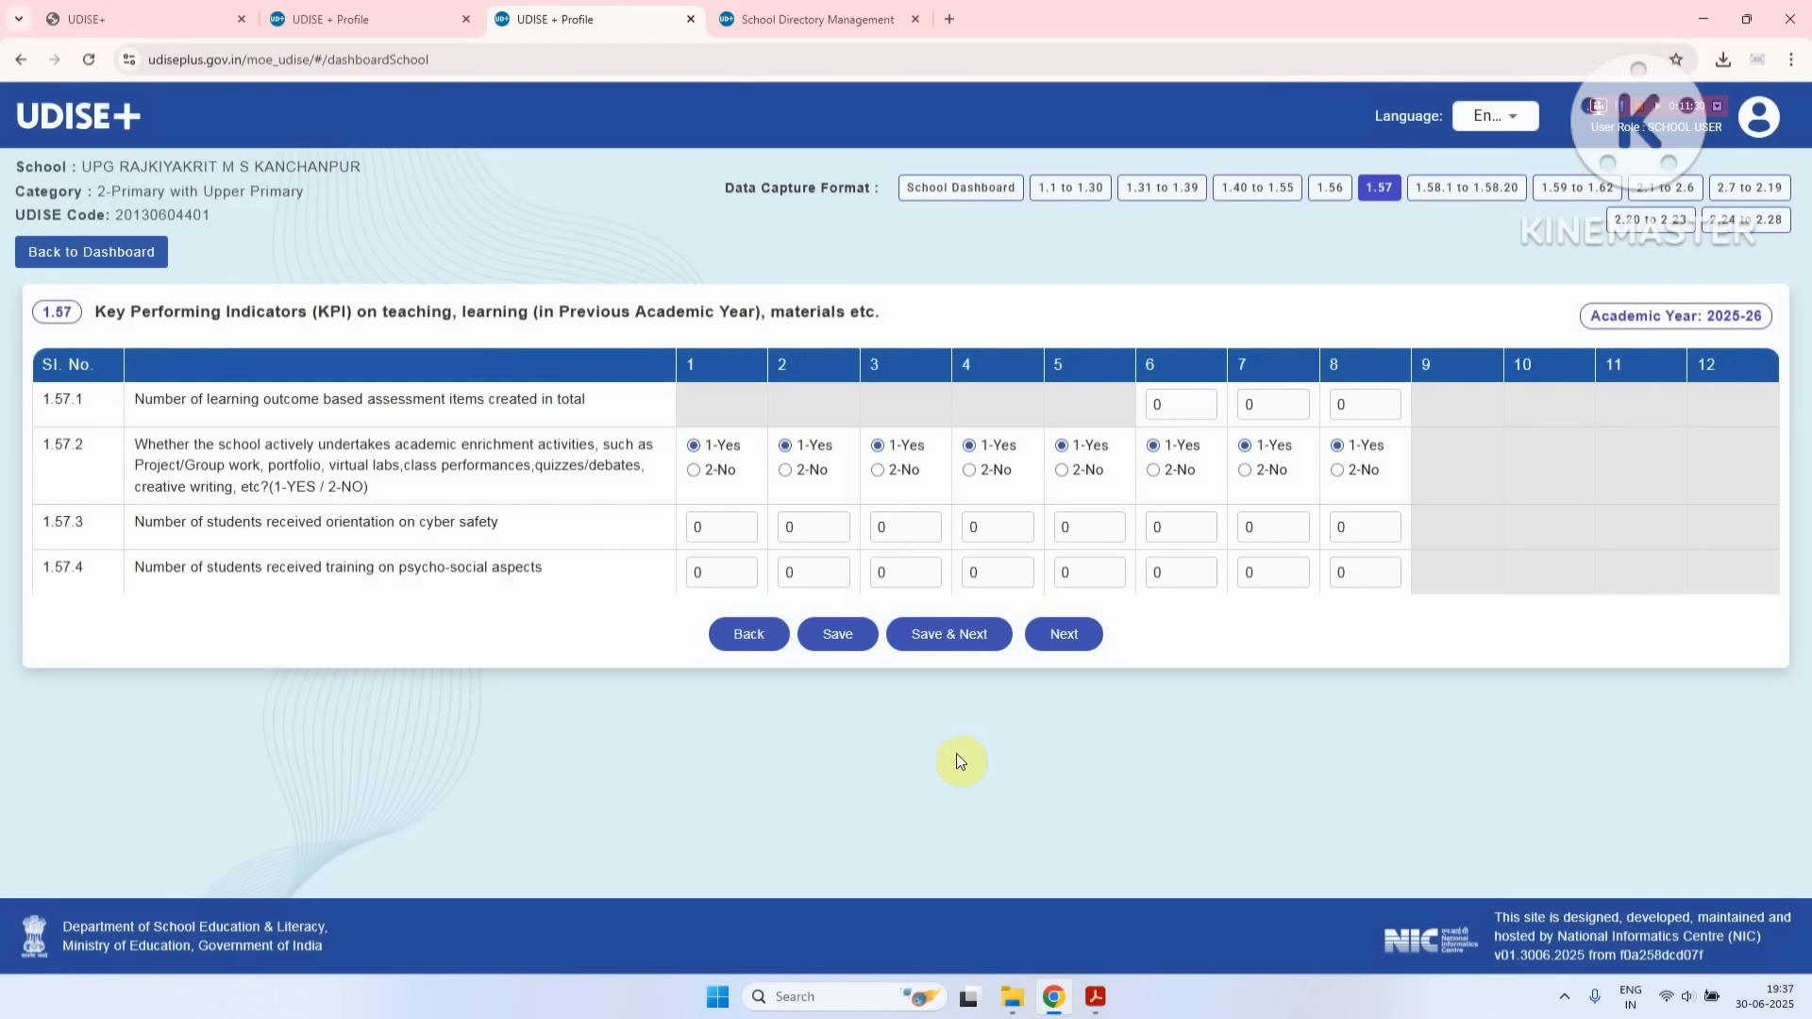
click(1065, 634)
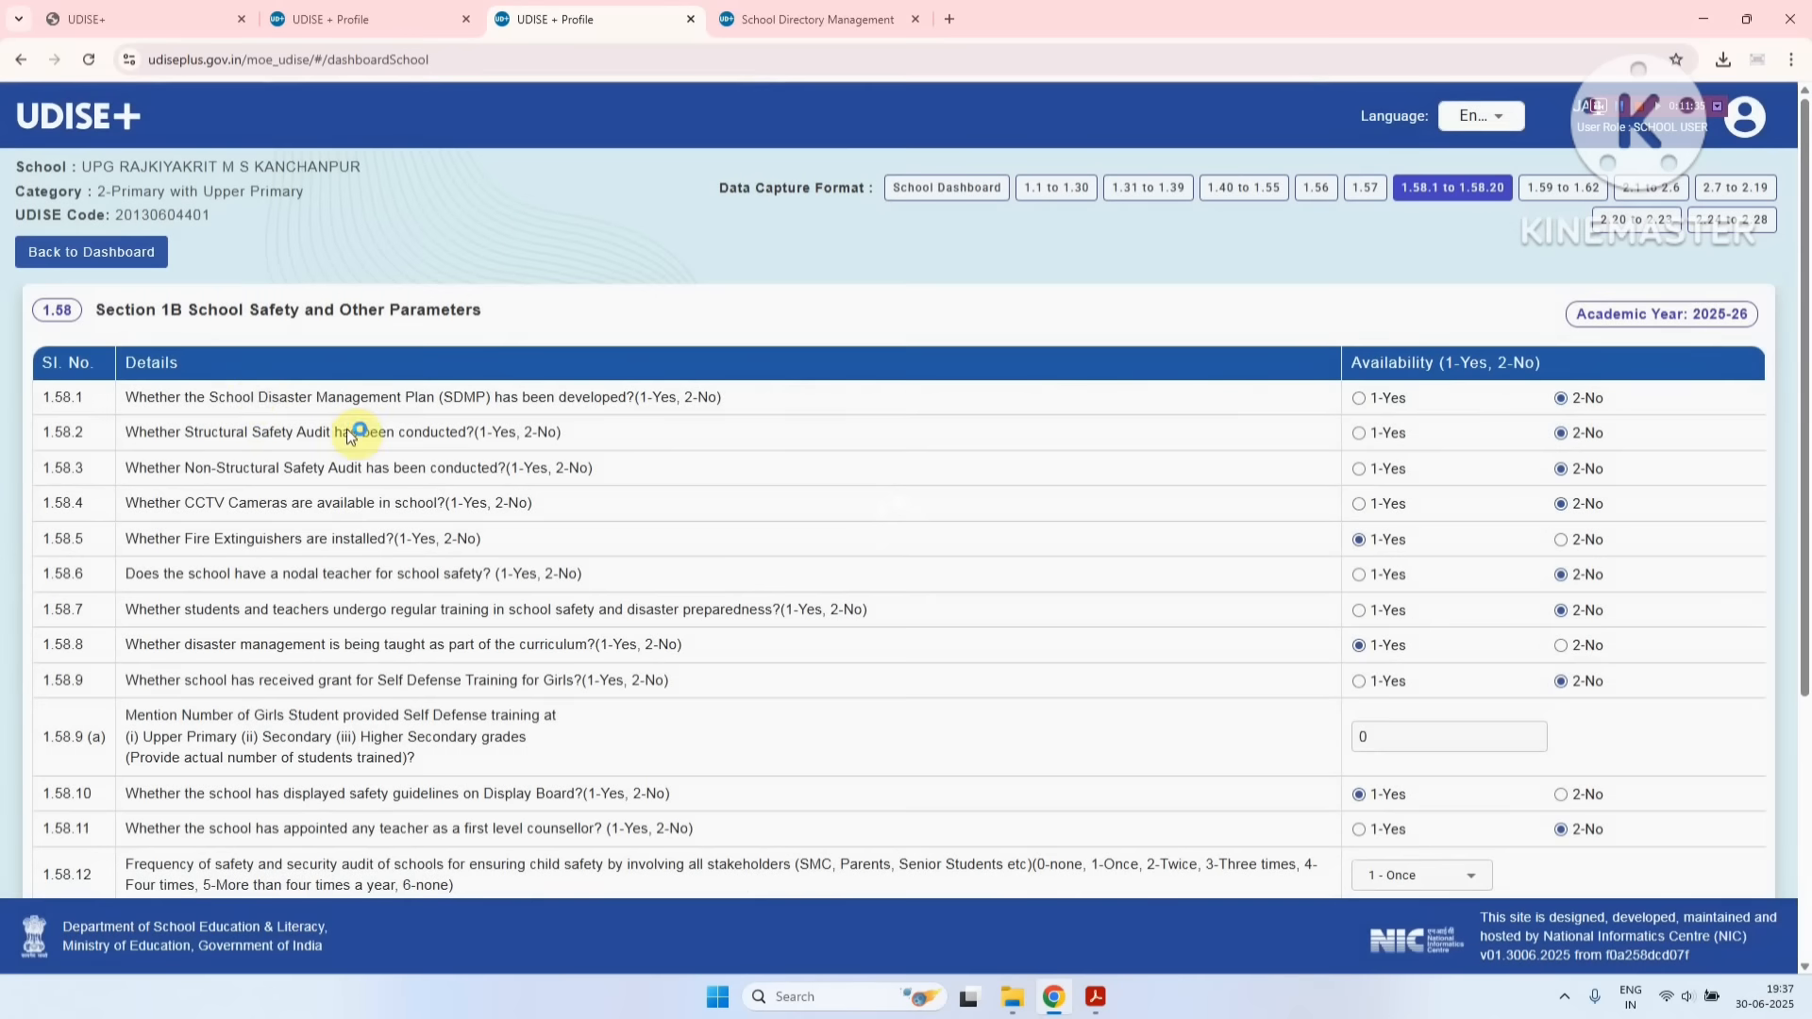
drag(244, 309, 368, 311)
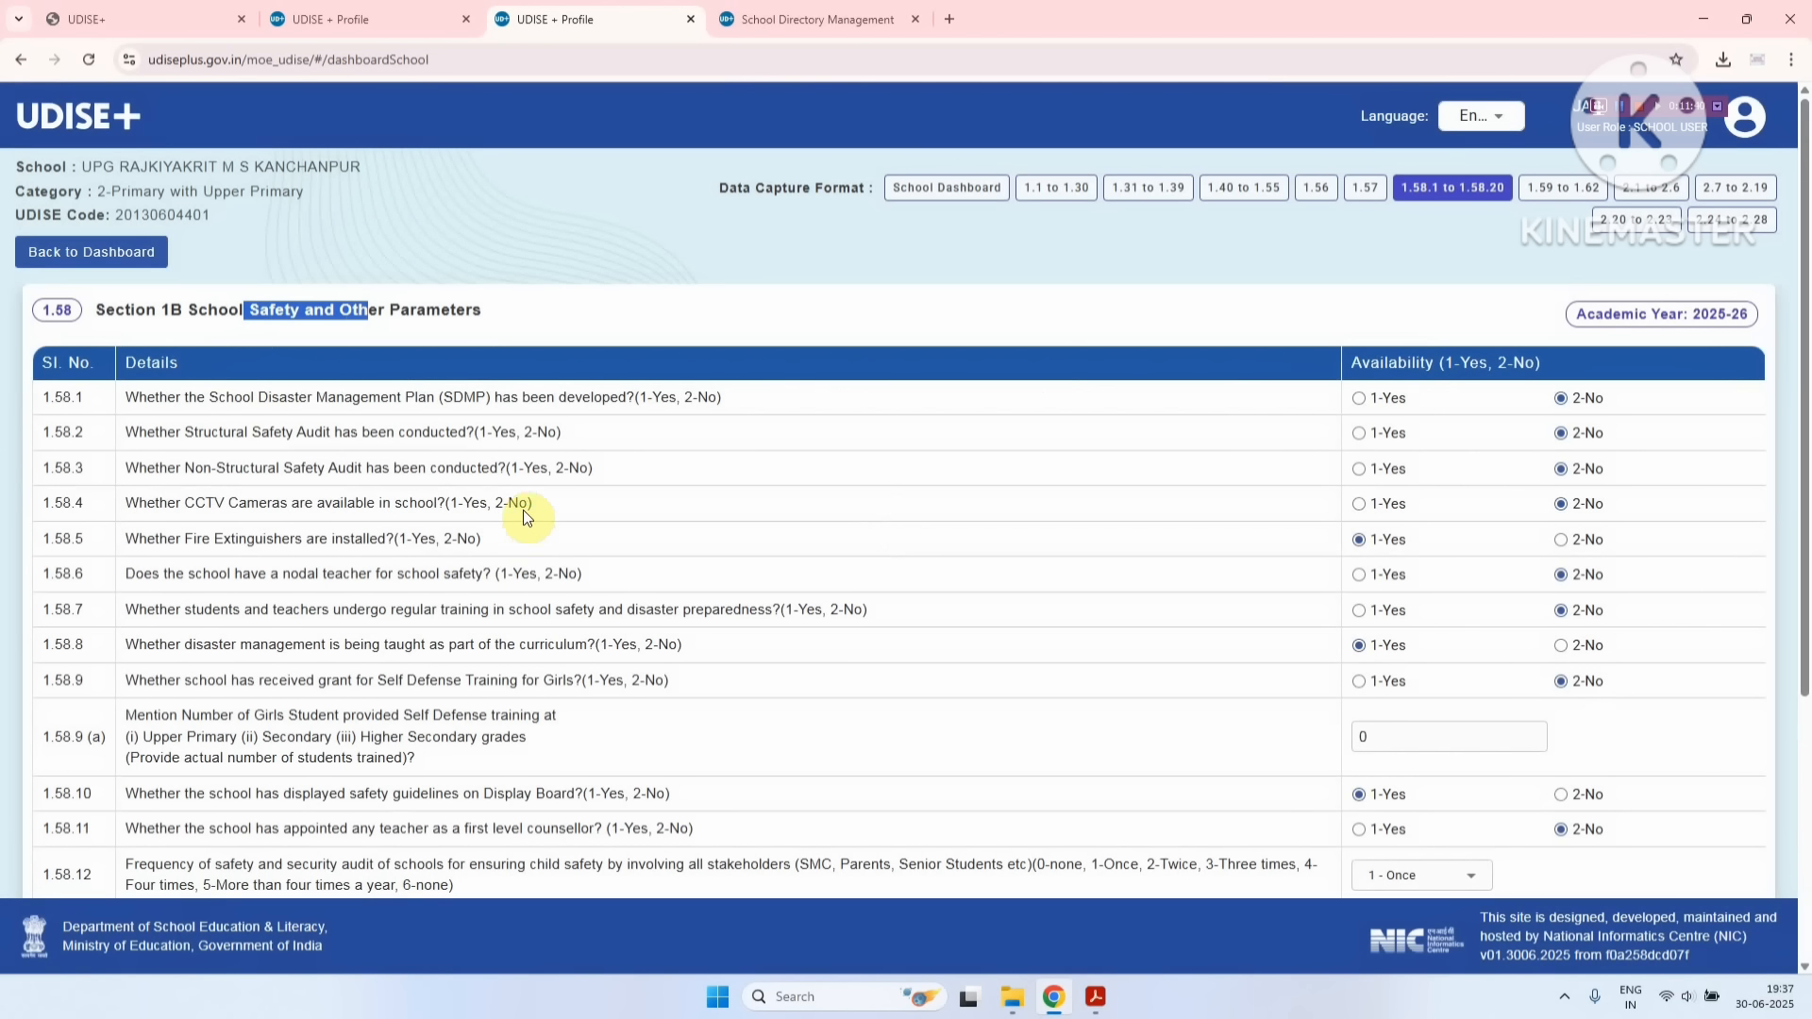
scroll(522, 510, down, 4)
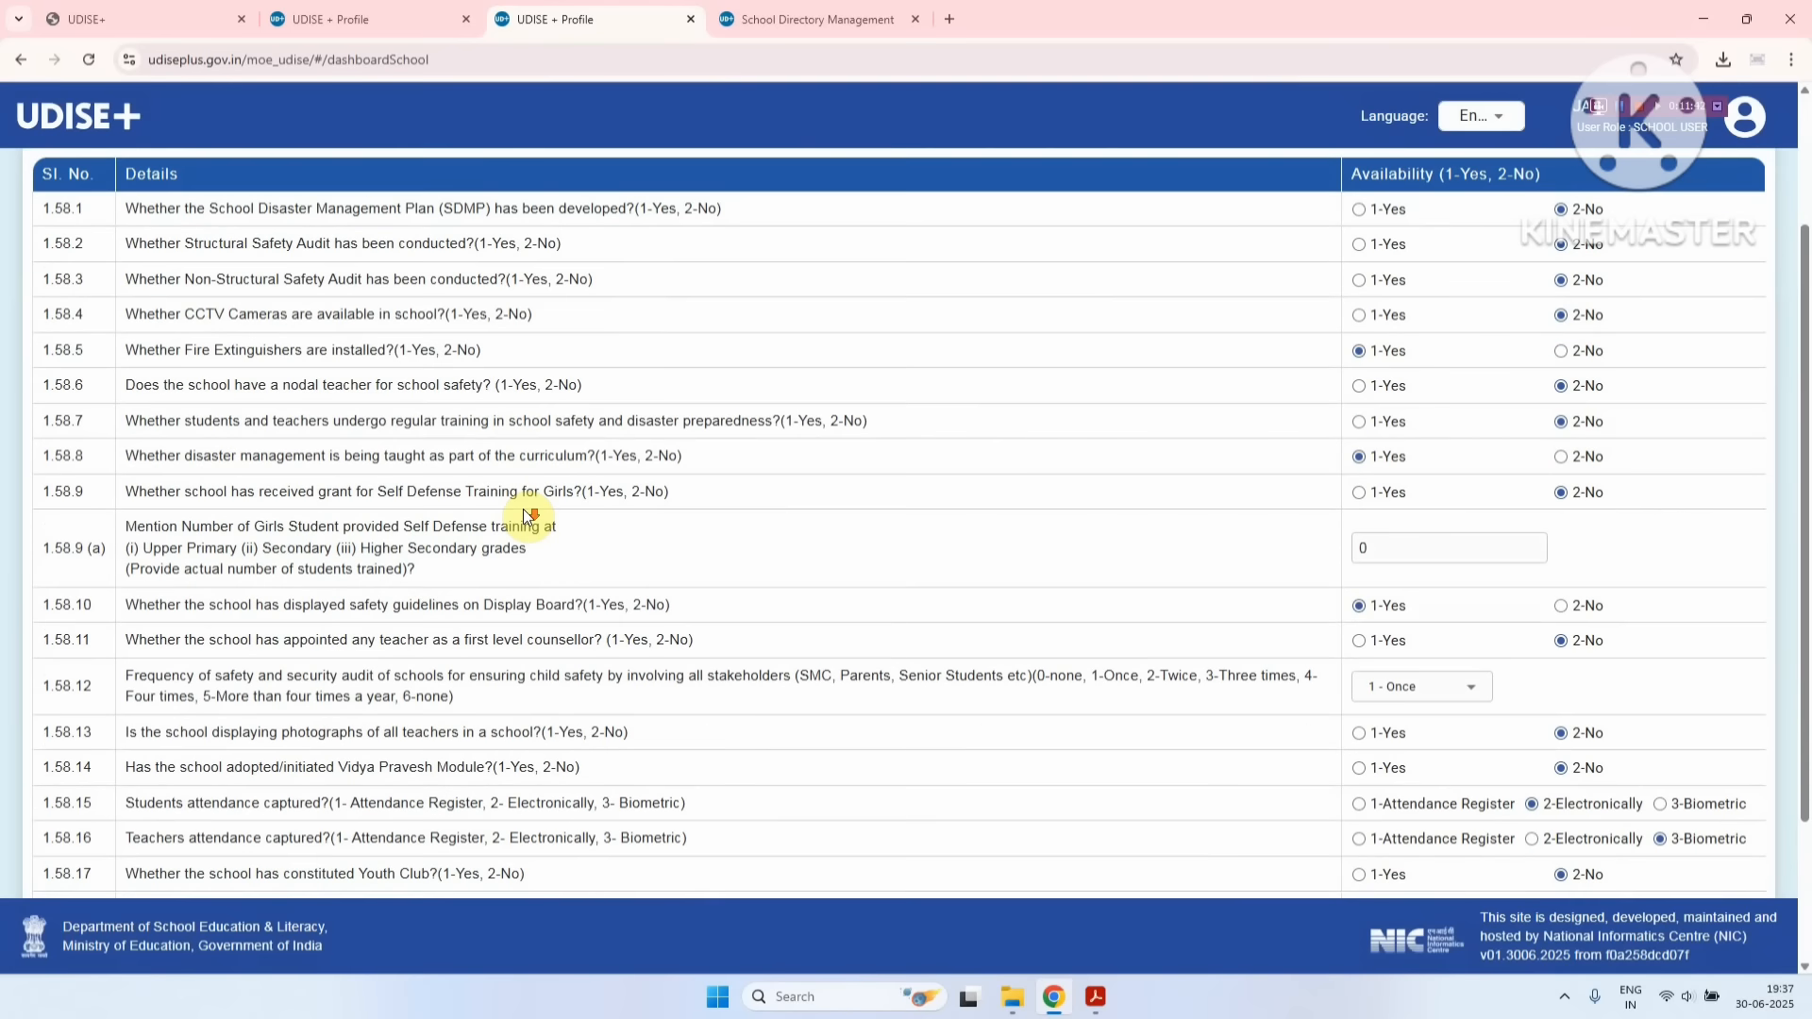
- Go on to Section 1C Receipts and Expenditure and review the grants, financial assistance and inventory registers at 1.59 to 1.61
click(1055, 836)
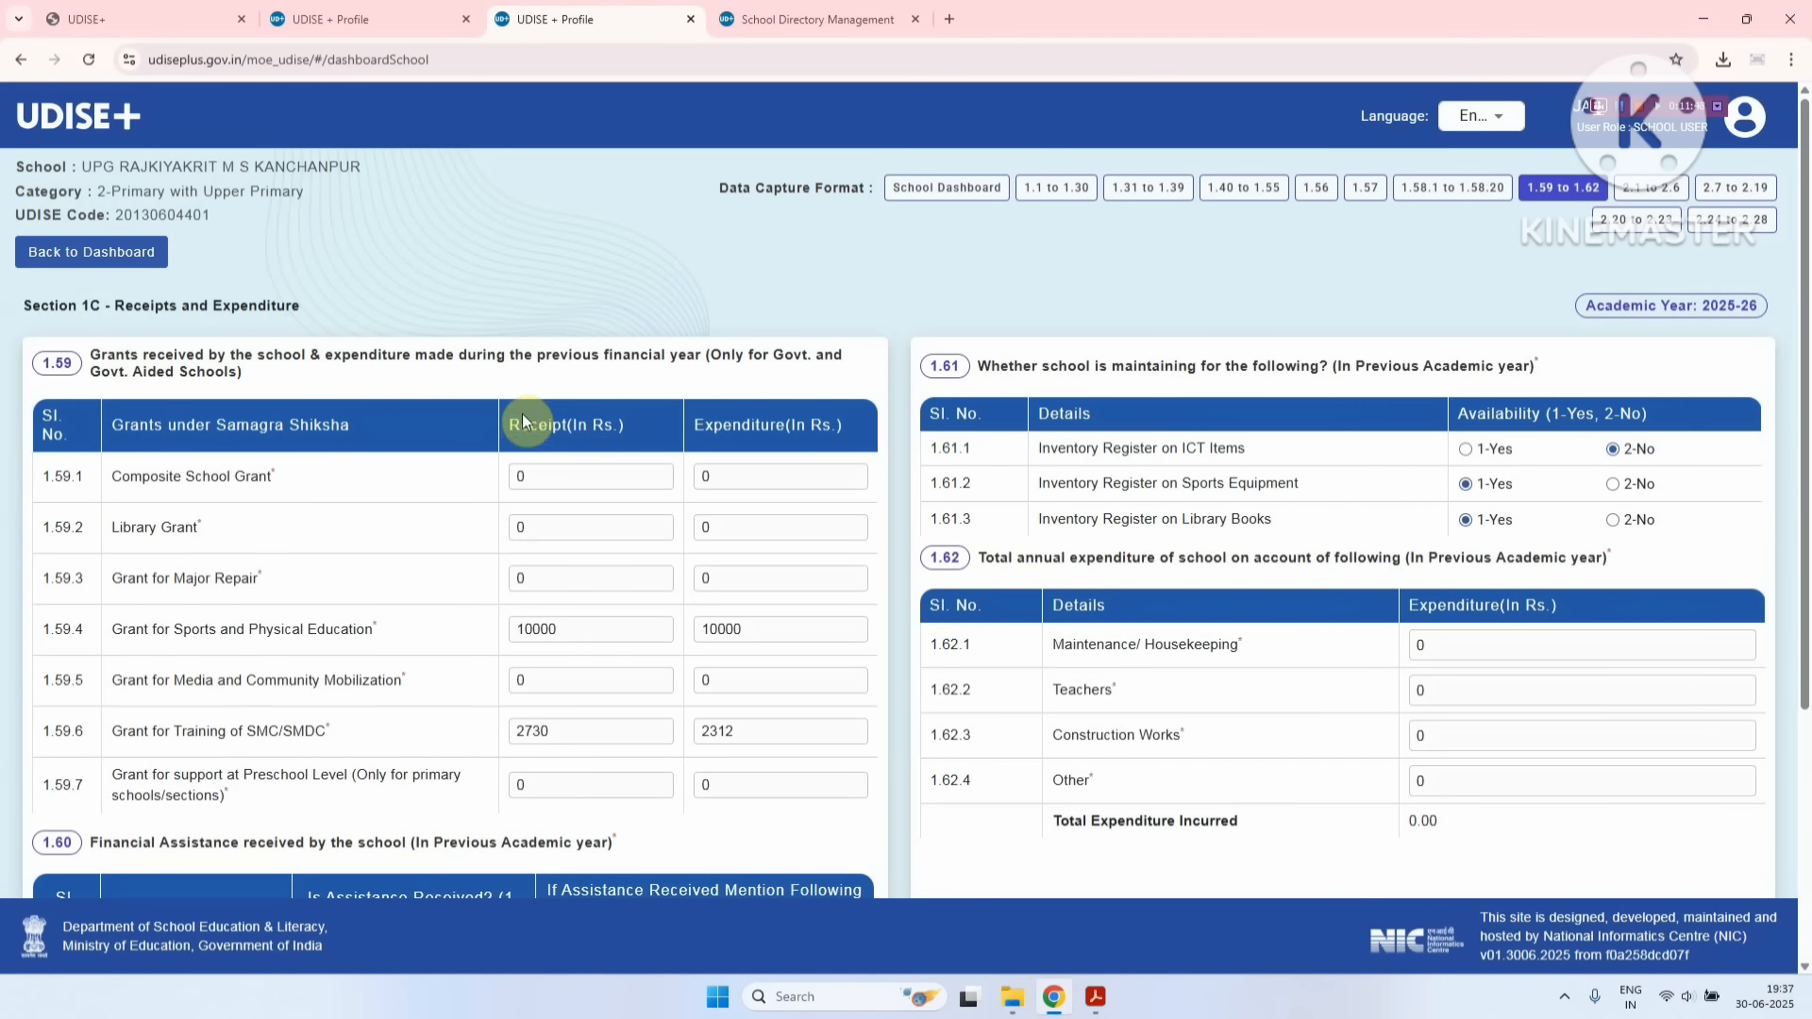
drag(149, 305, 208, 305)
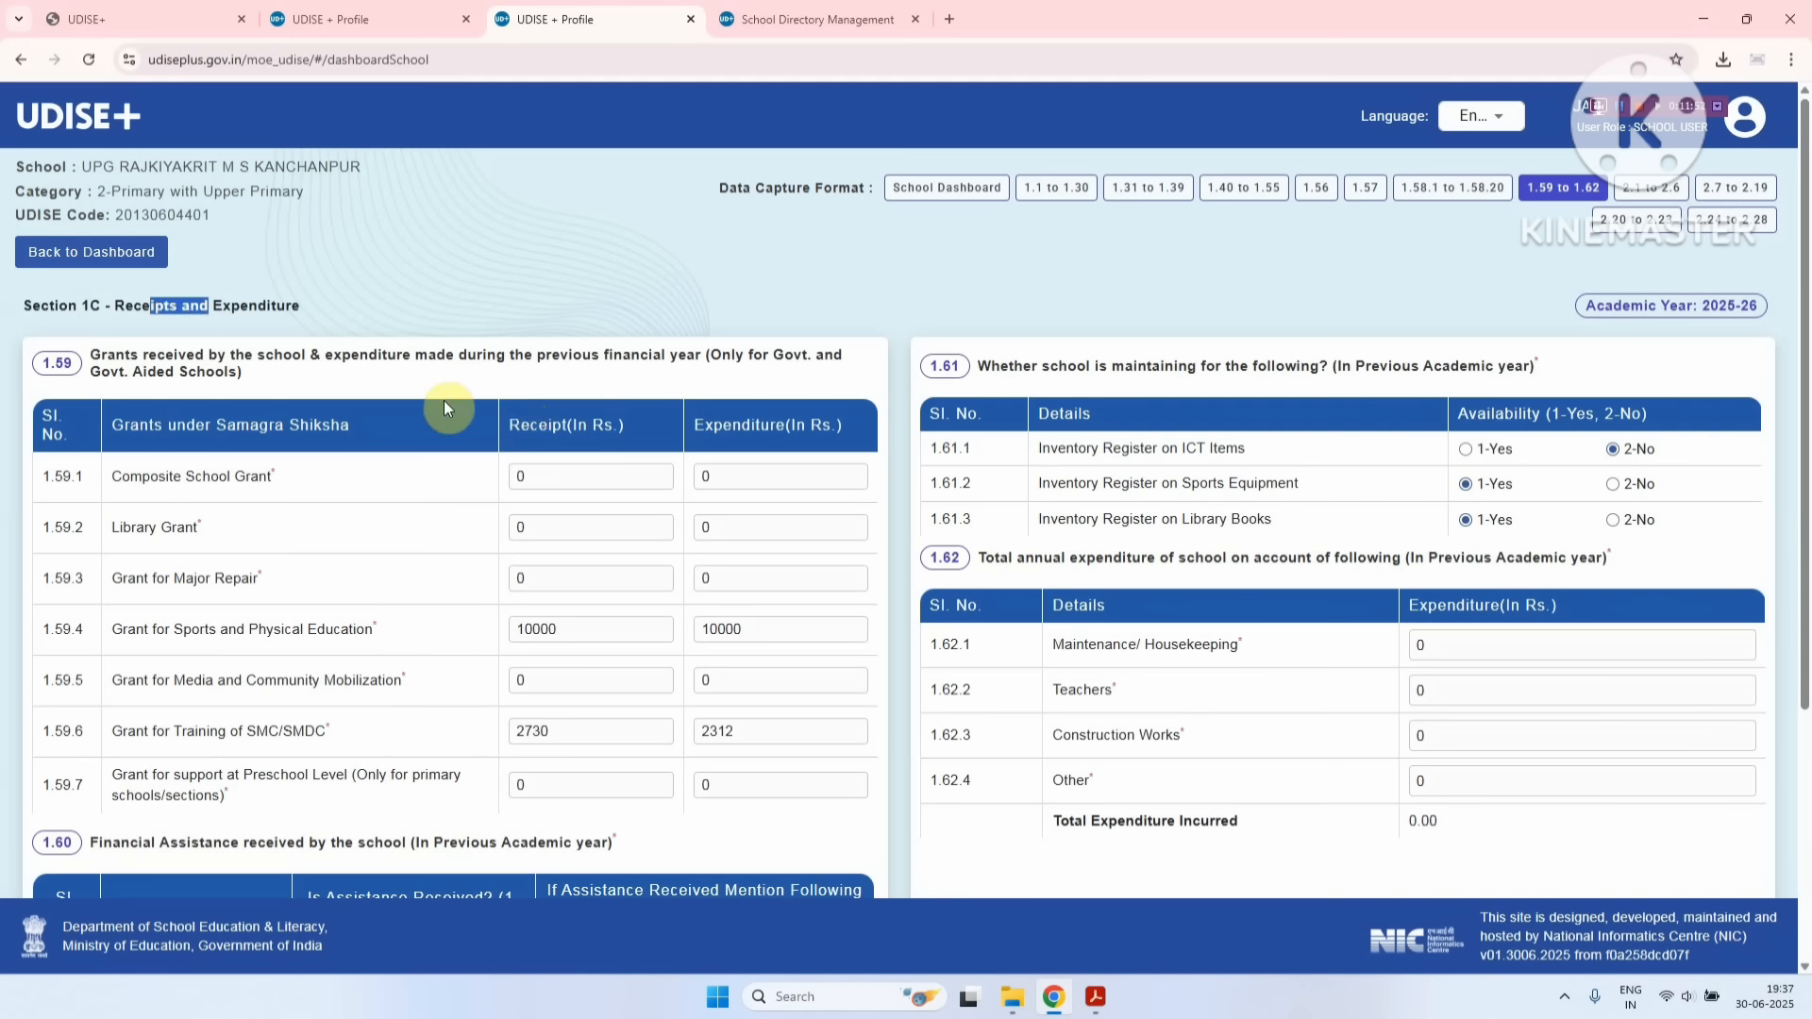
scroll(444, 400, down, 4)
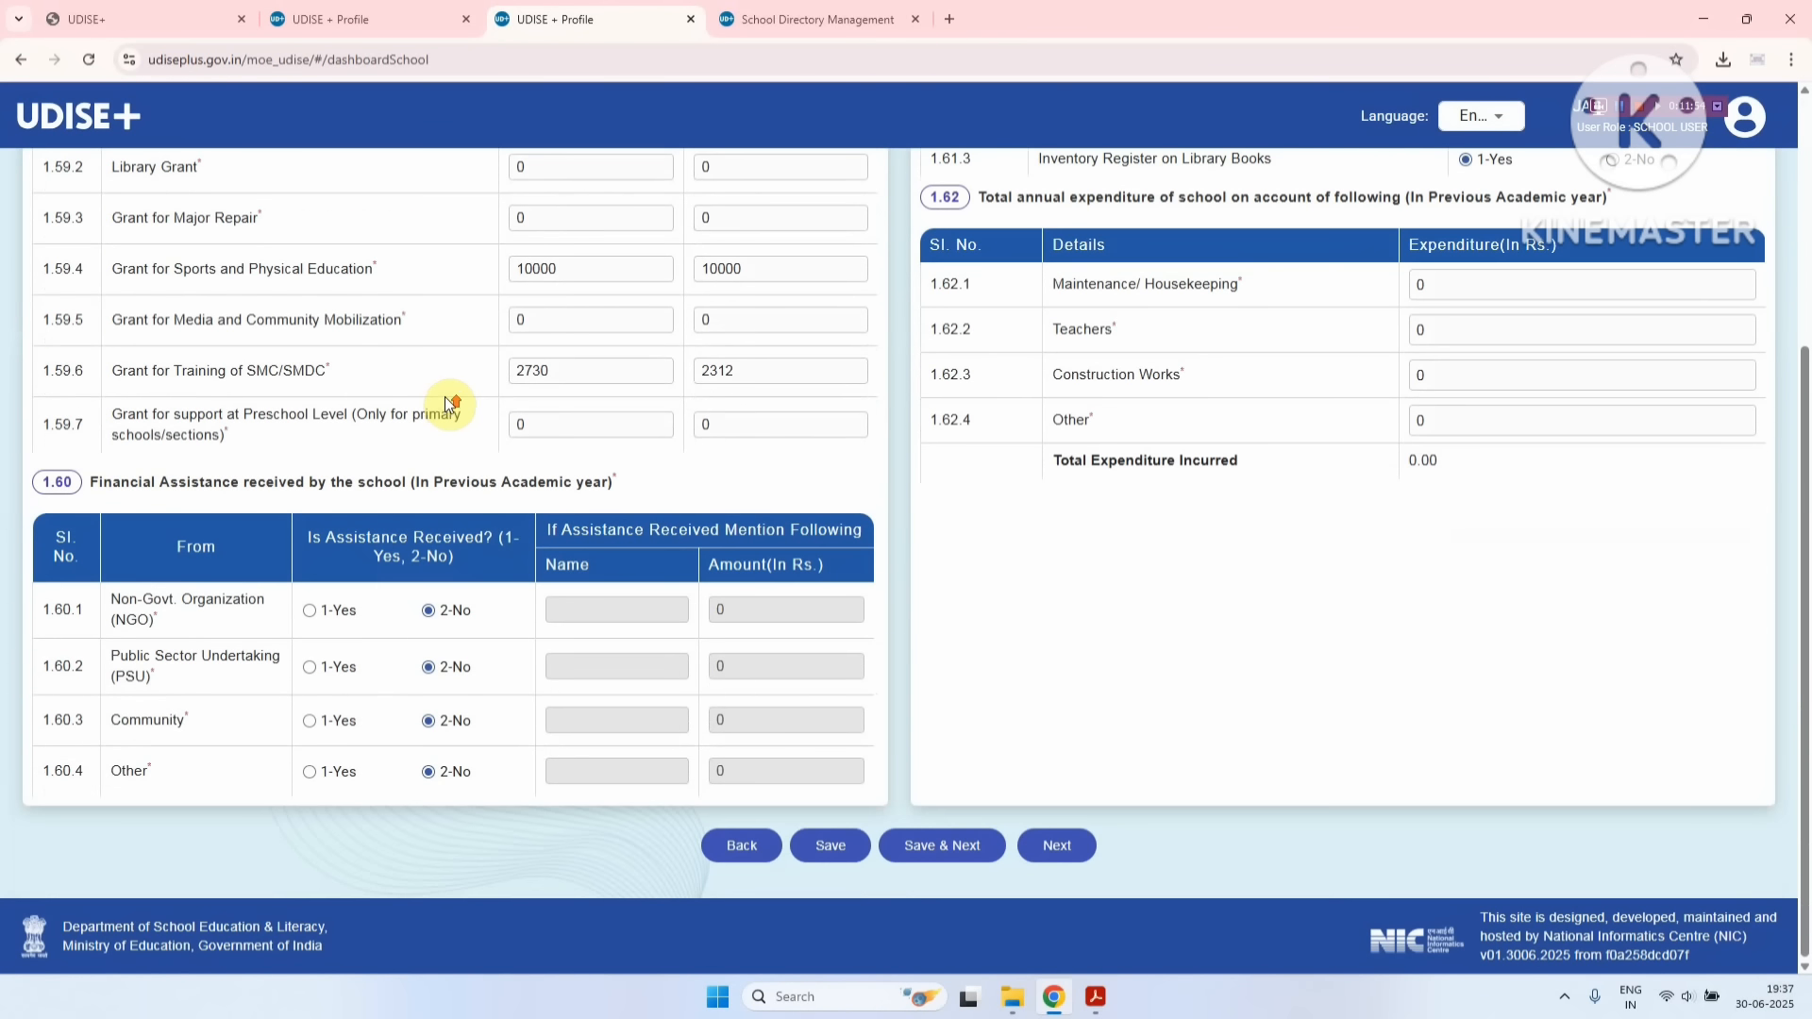
scroll(444, 404, up, 4)
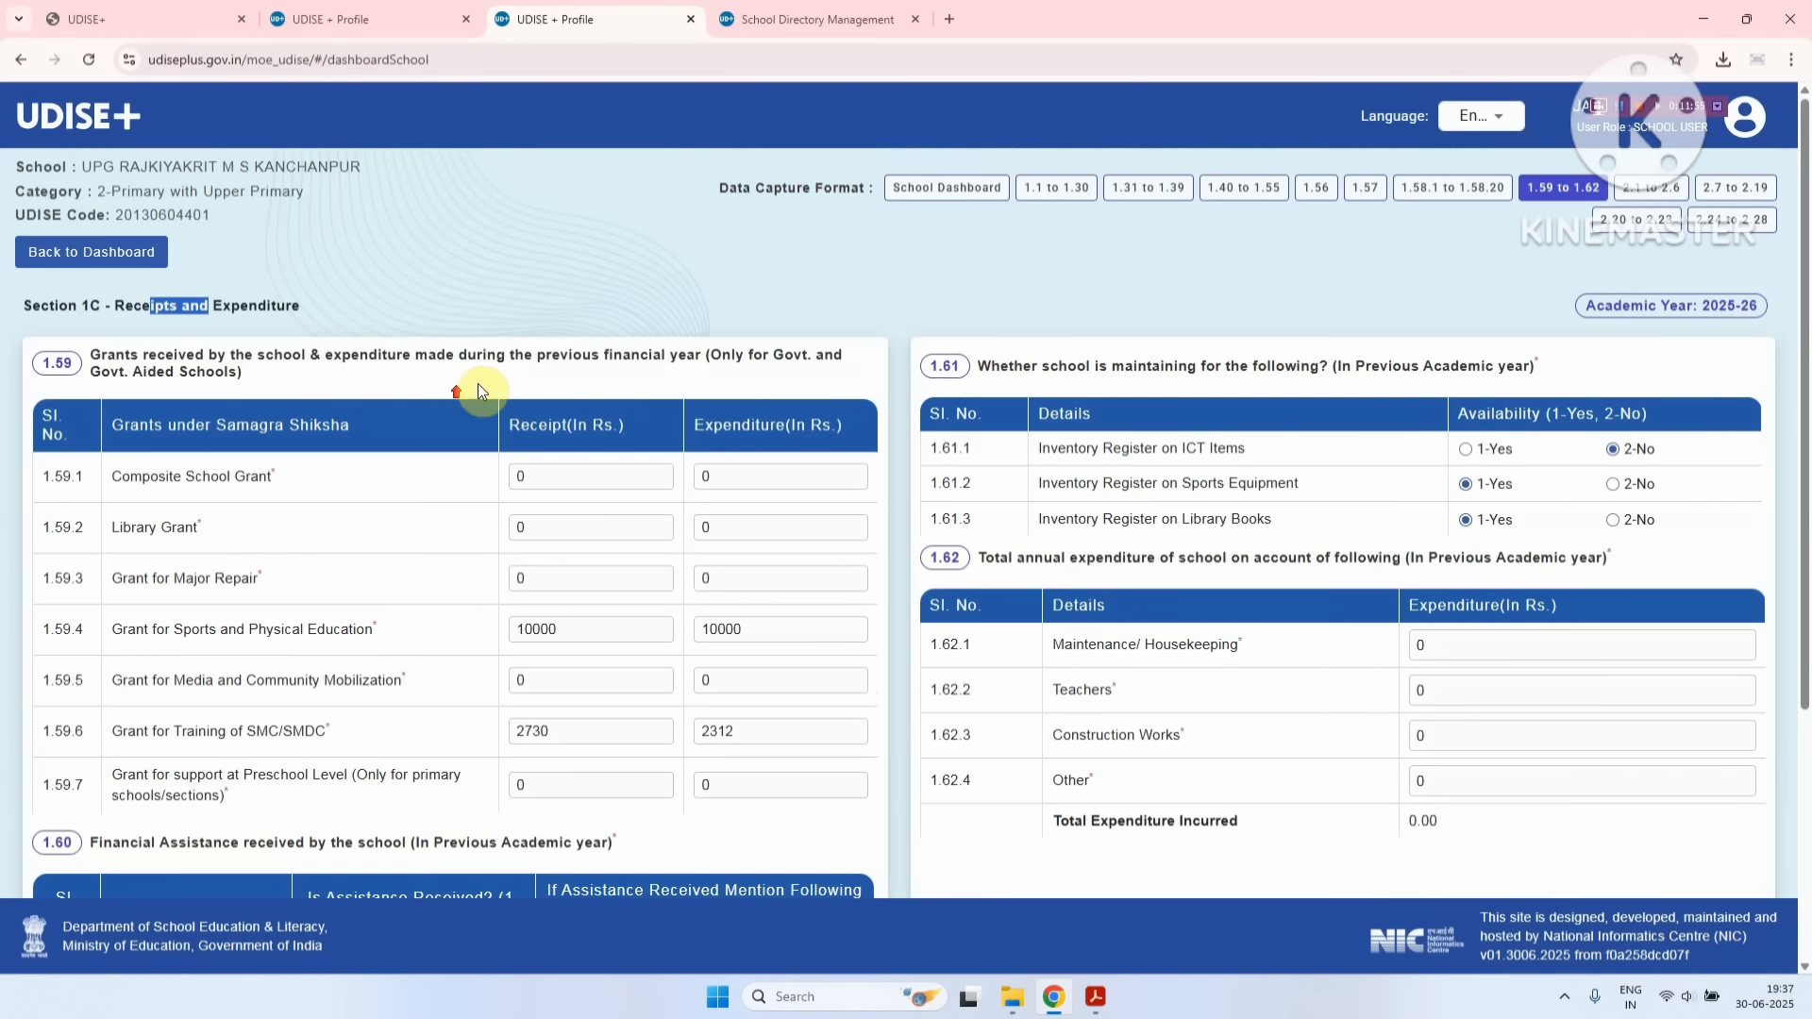
click(1088, 443)
drag(1088, 444, 1197, 453)
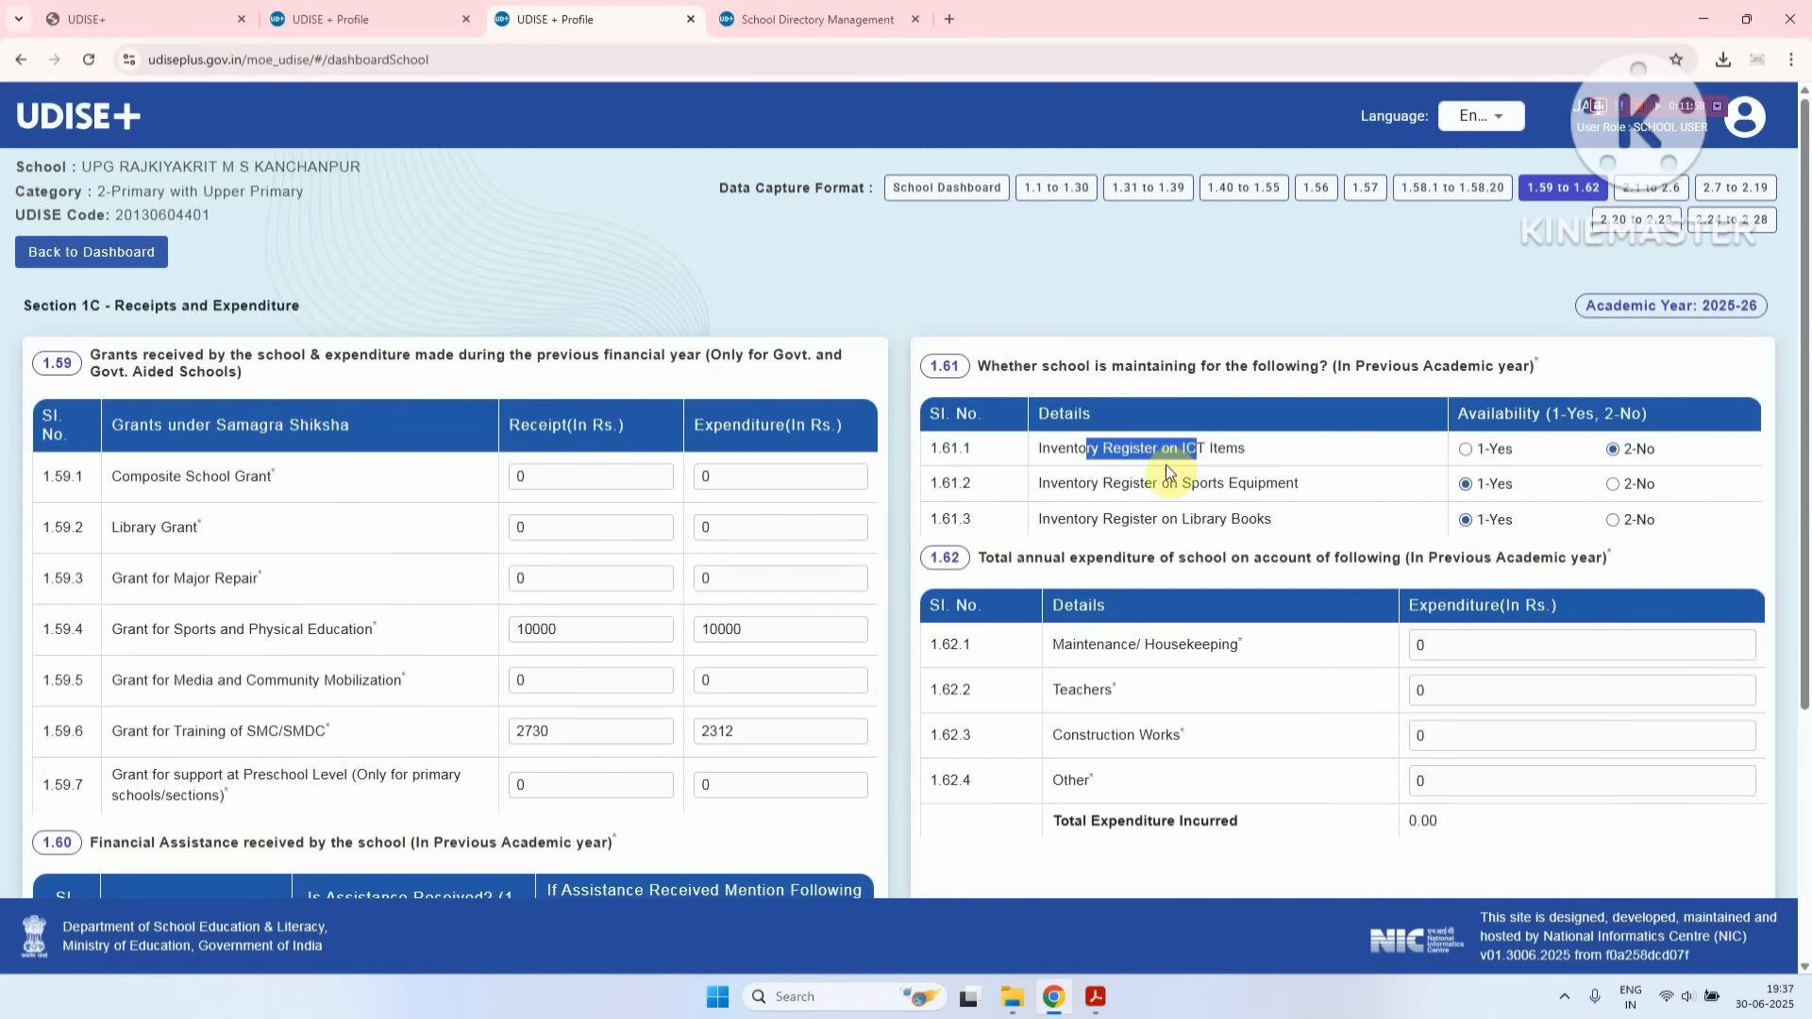
click(1116, 449)
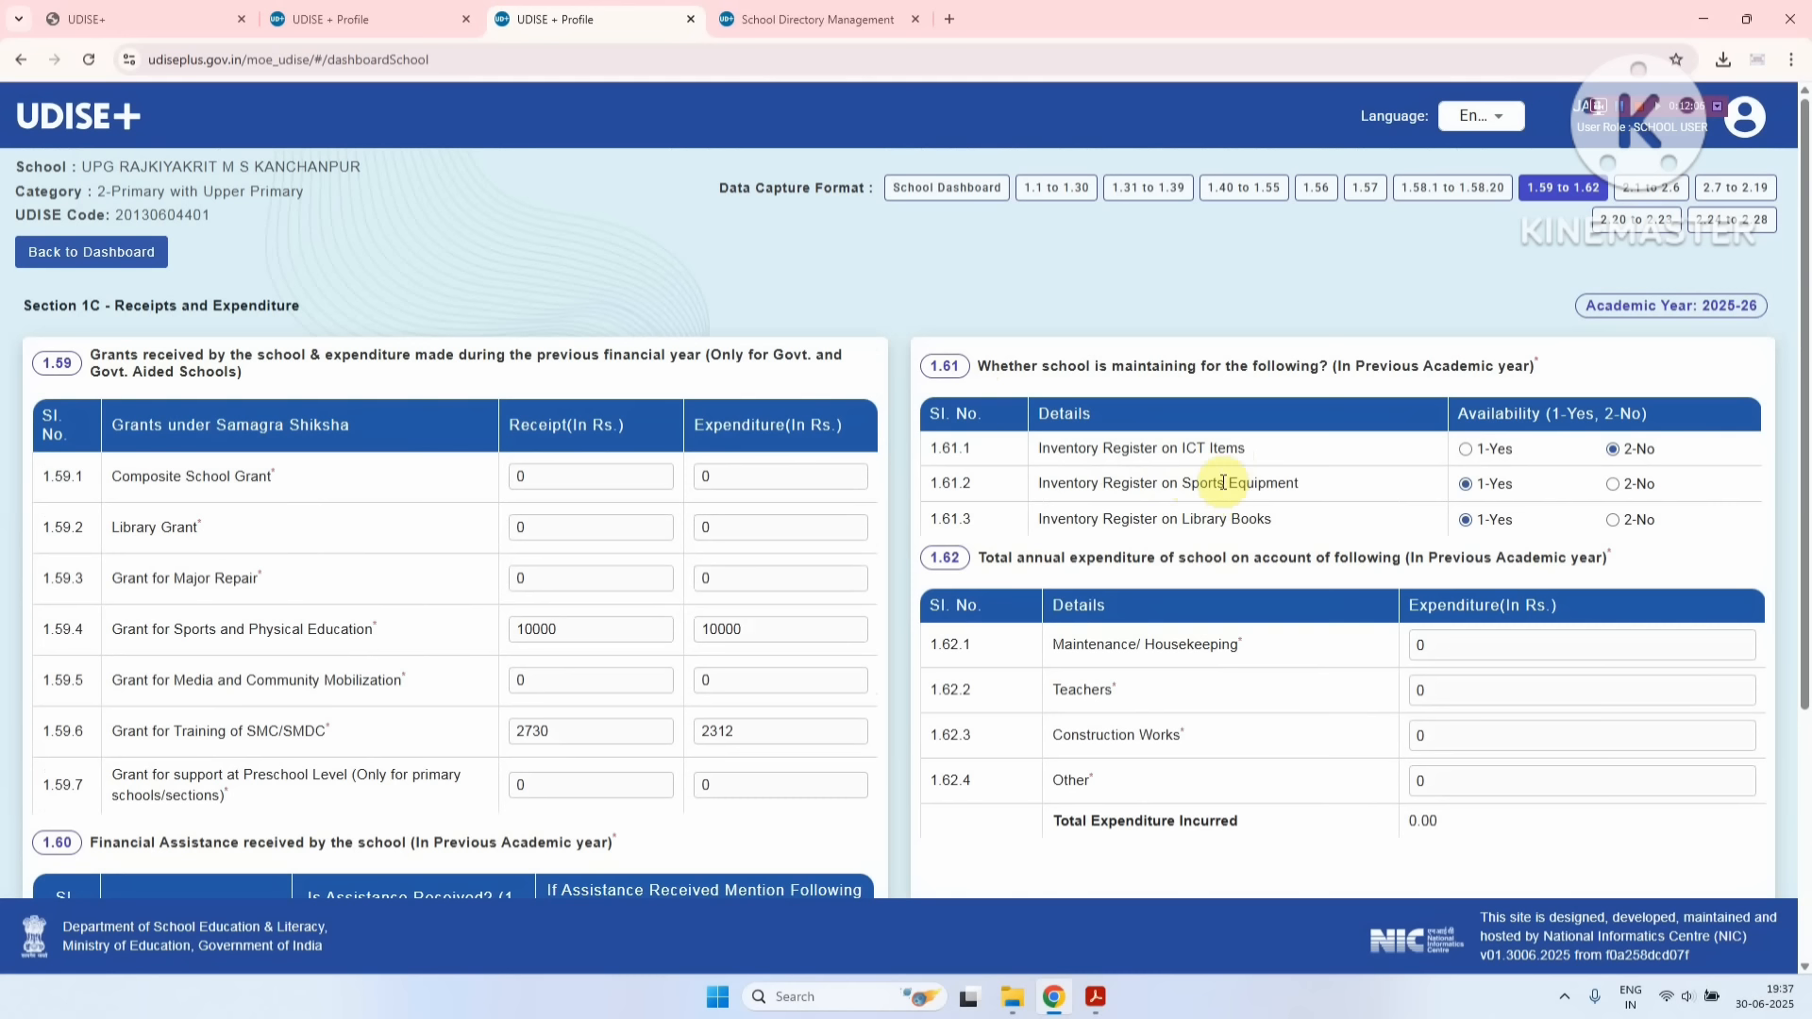
- Go on to the Classroom form (2.1 to 2.6) and review the building type, classroom details and other rooms
scroll(566, 529, down, 4)
click(1048, 844)
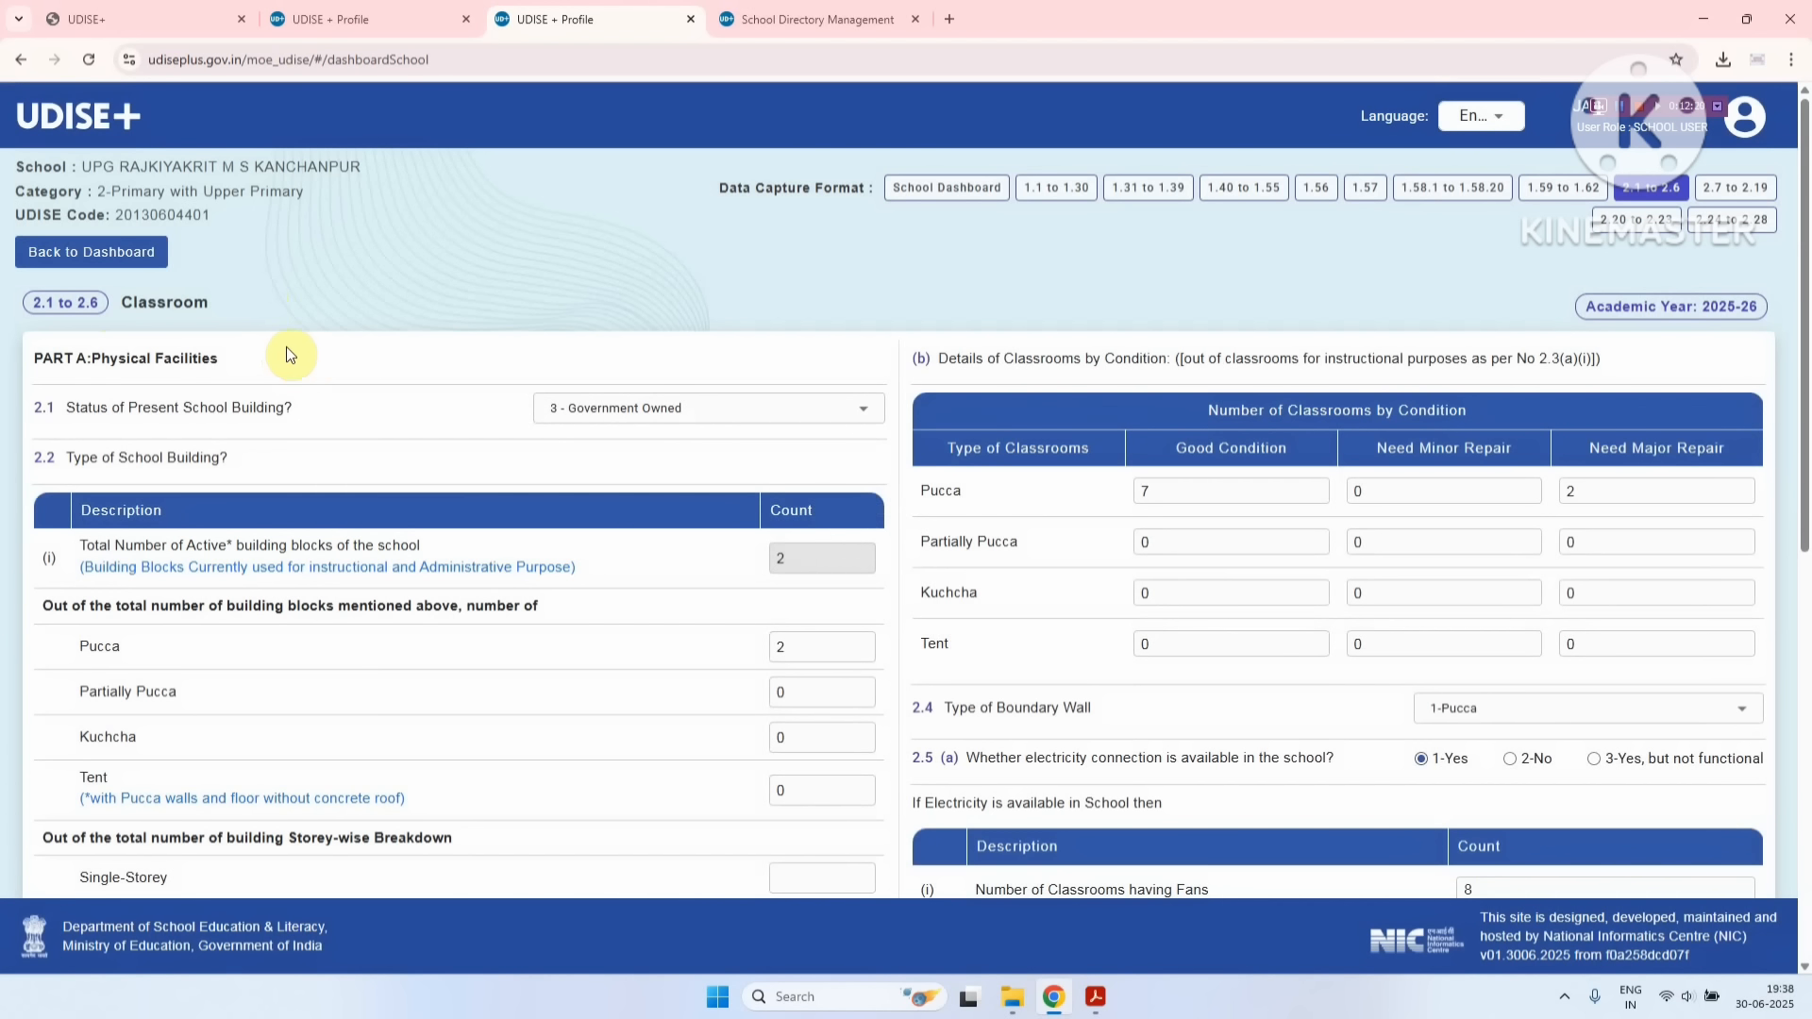
scroll(291, 342, down, 5)
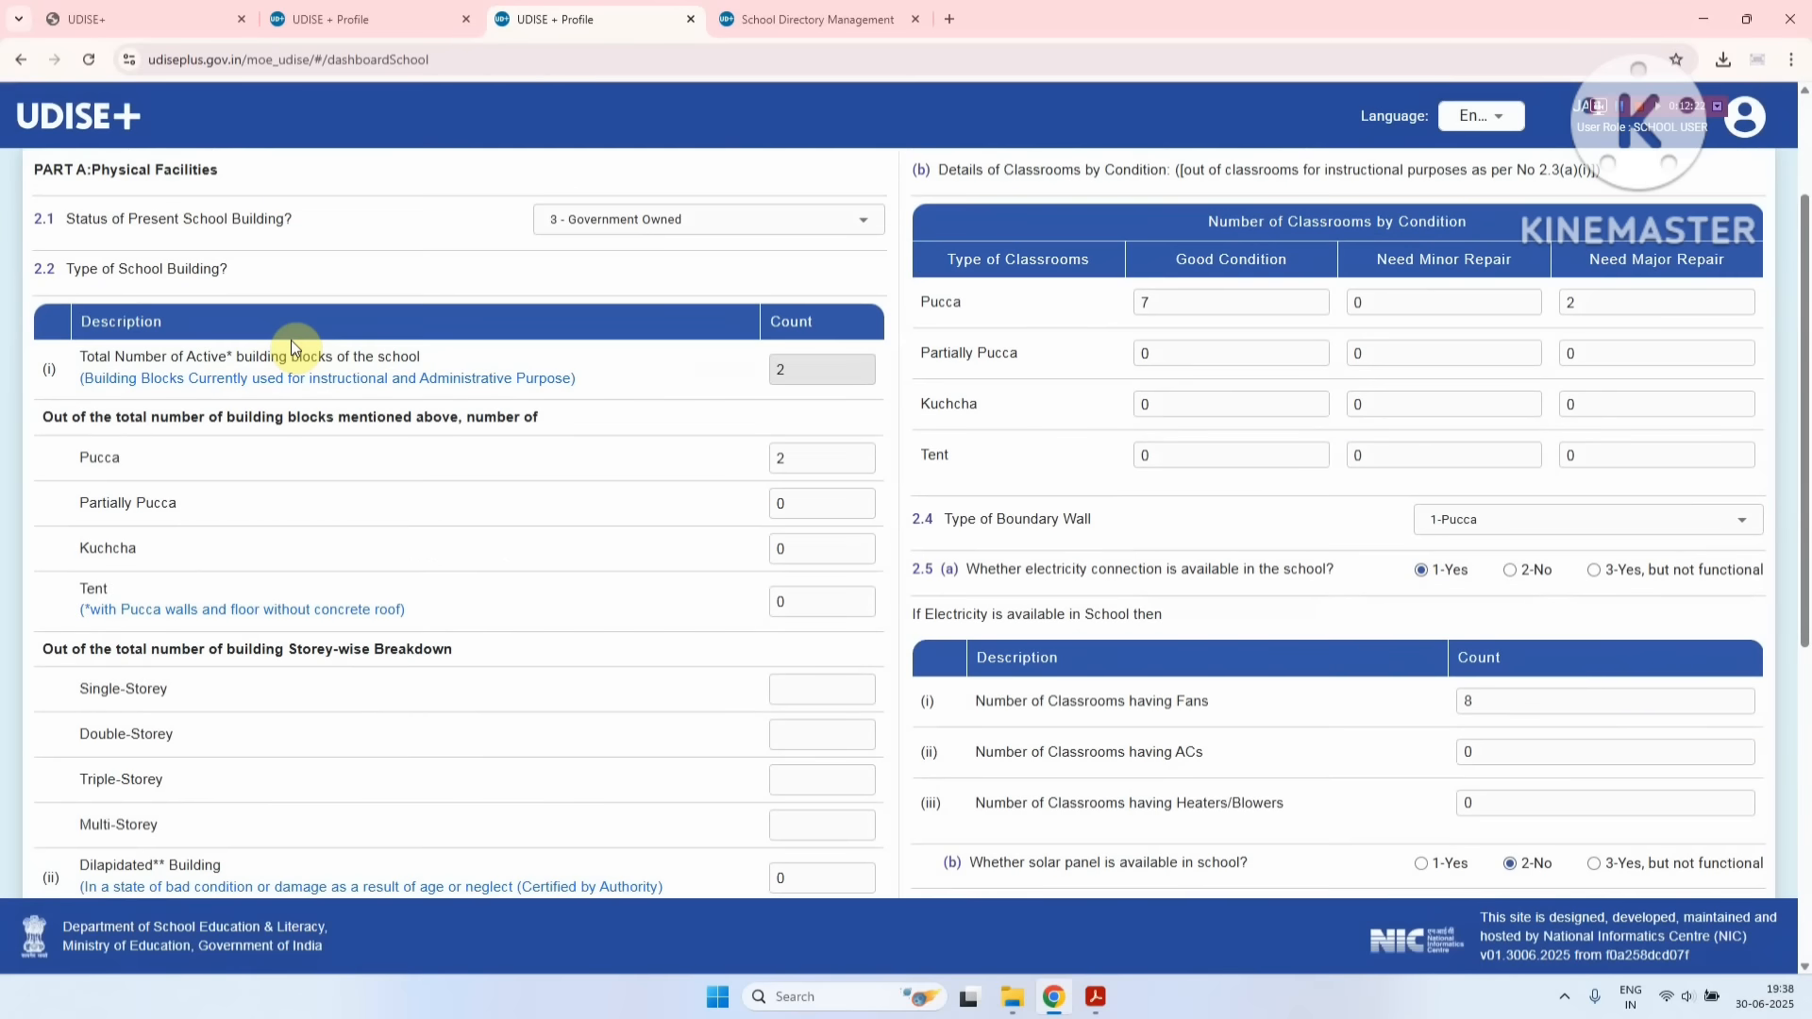
scroll(300, 310, down, 2)
scroll(302, 310, down, 2)
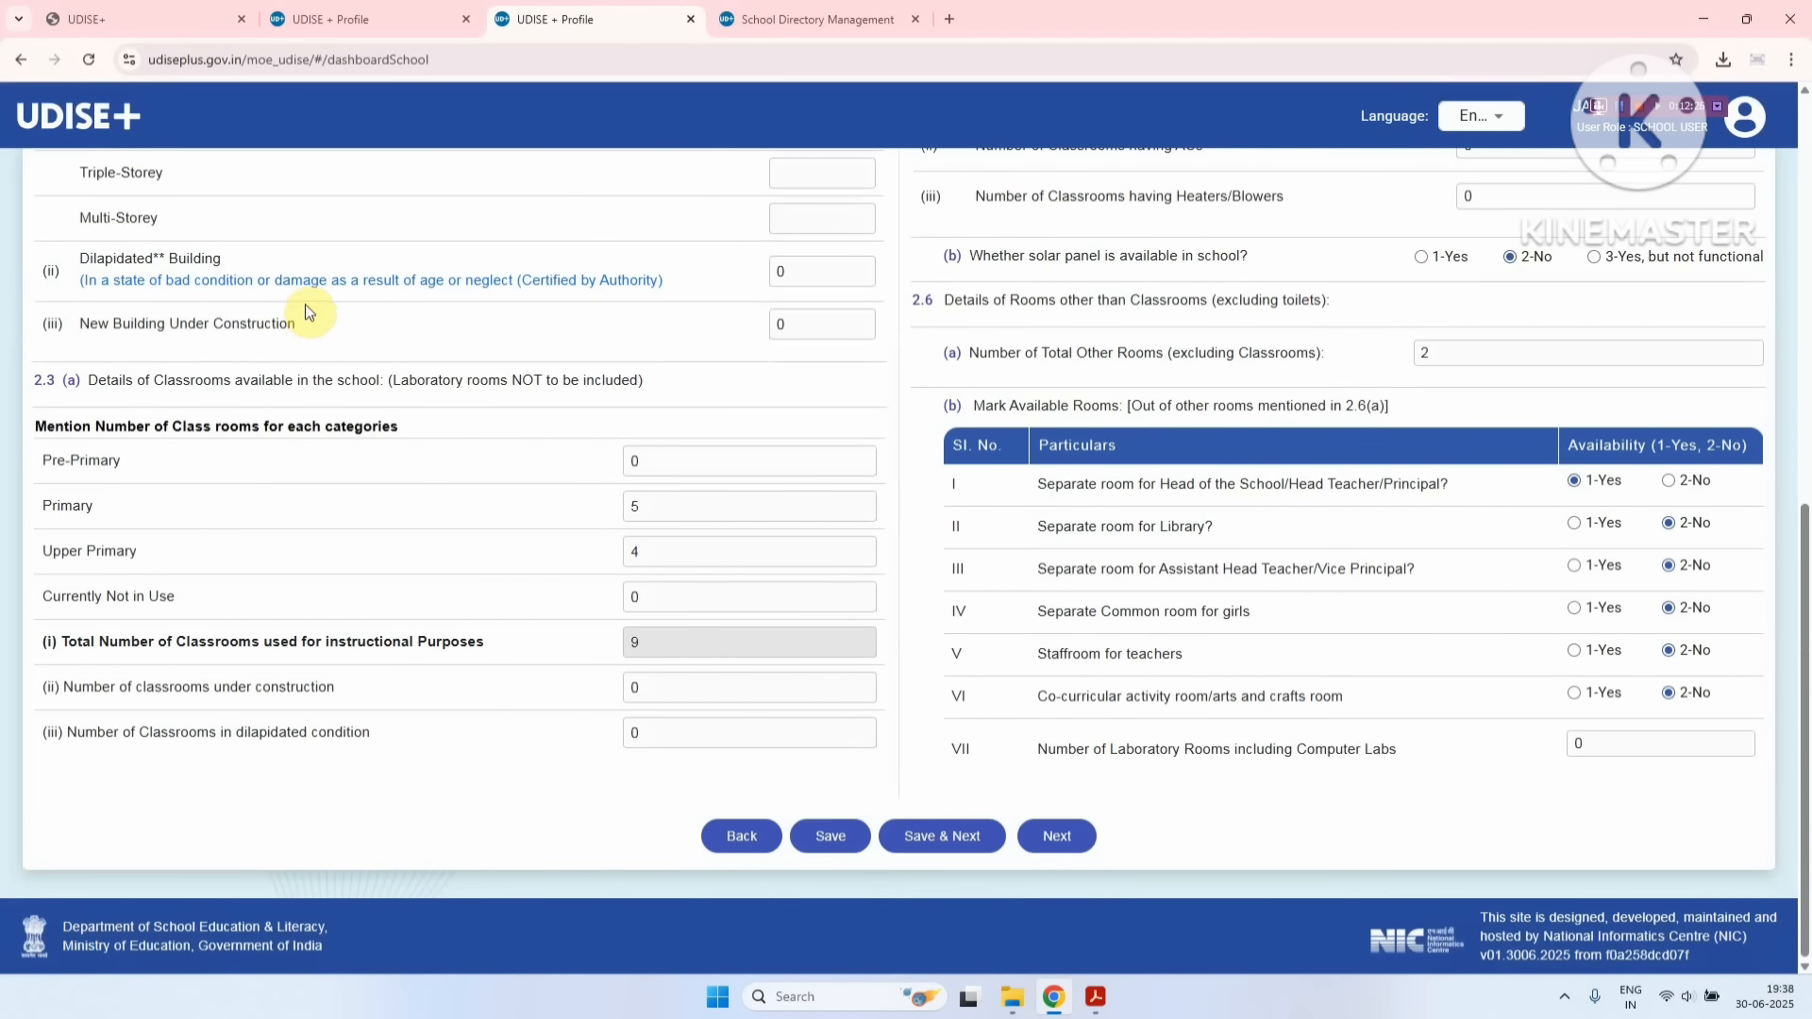
scroll(314, 282, up, 5)
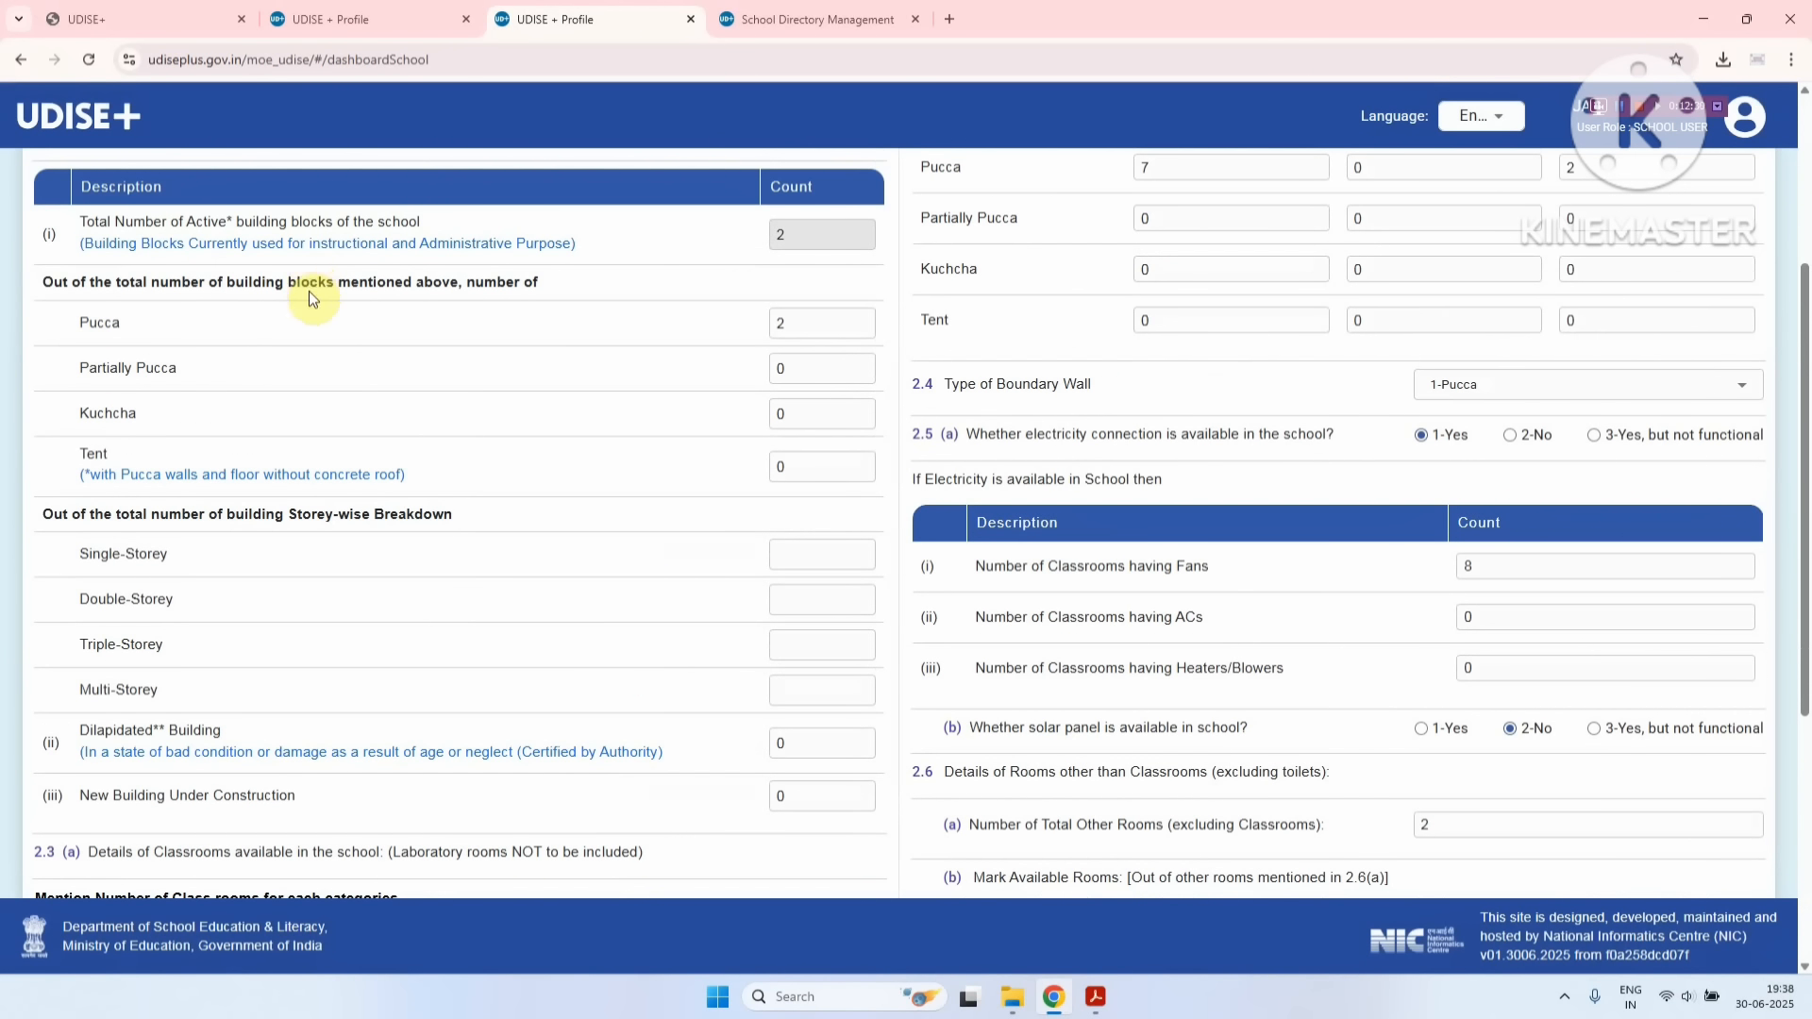
- Review the storey-wise building breakdown at 2.2 against the total number of active building blocks
drag(191, 513, 444, 528)
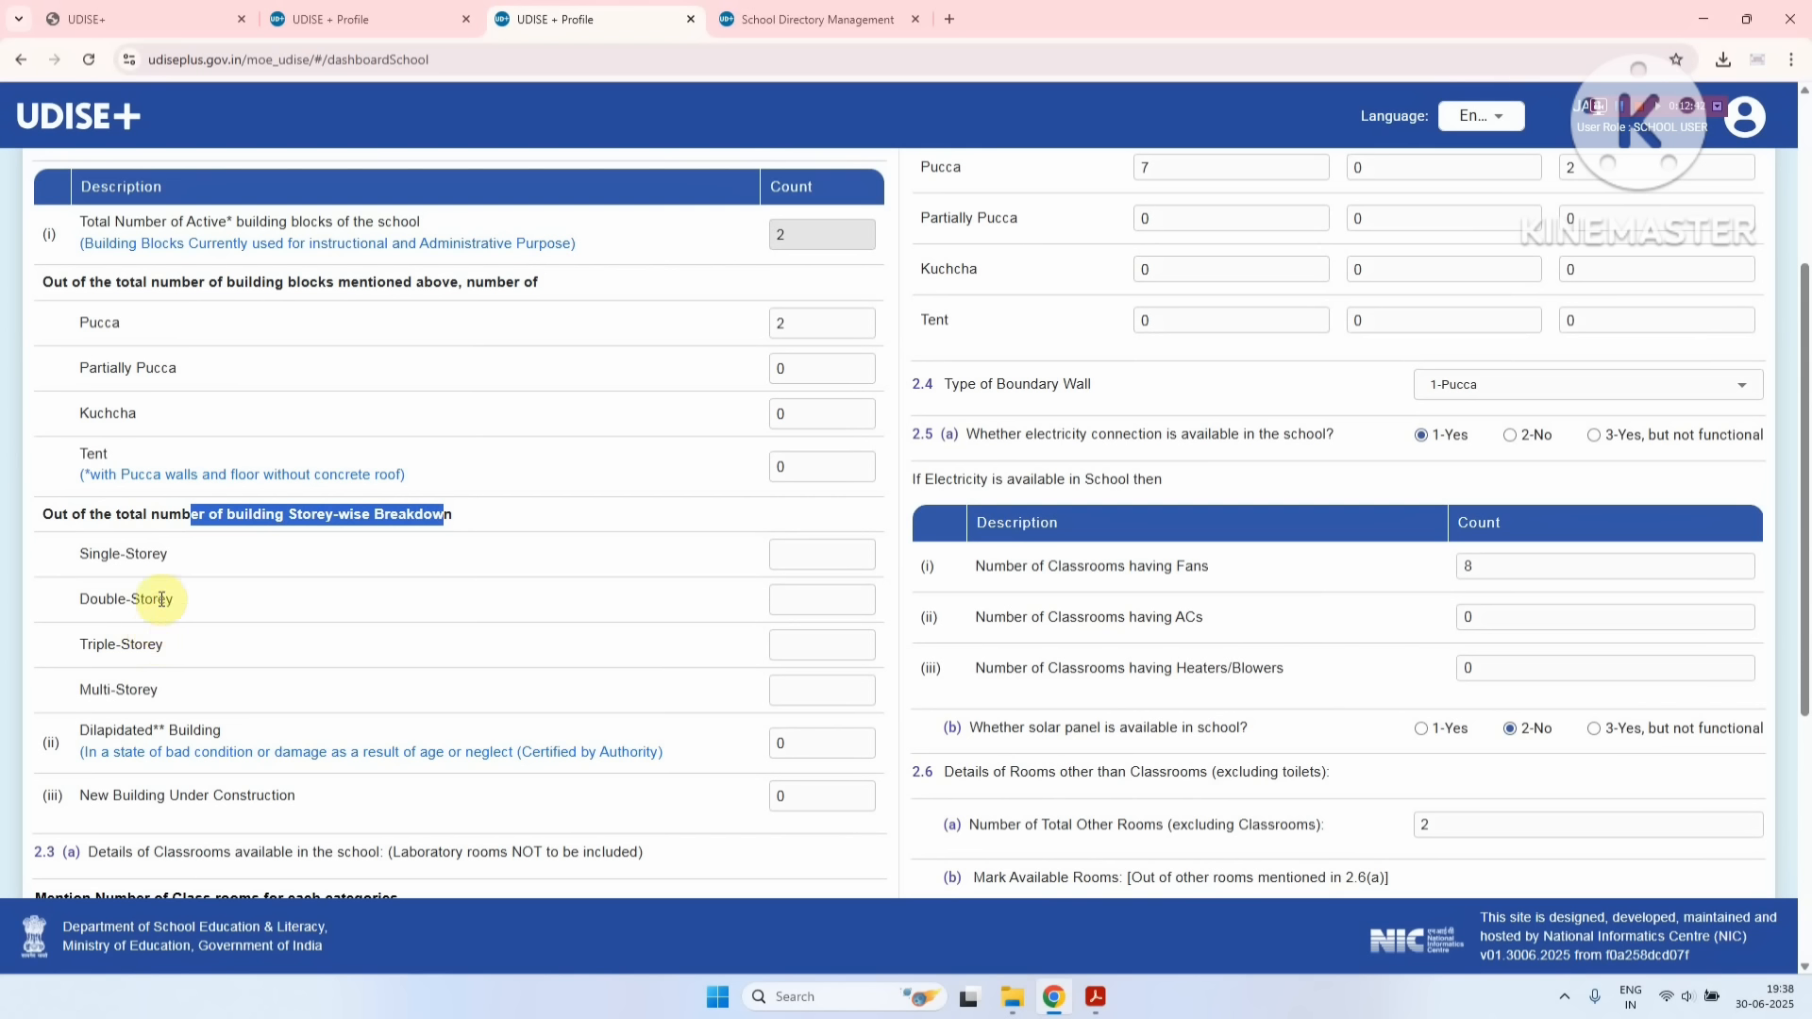
click(196, 547)
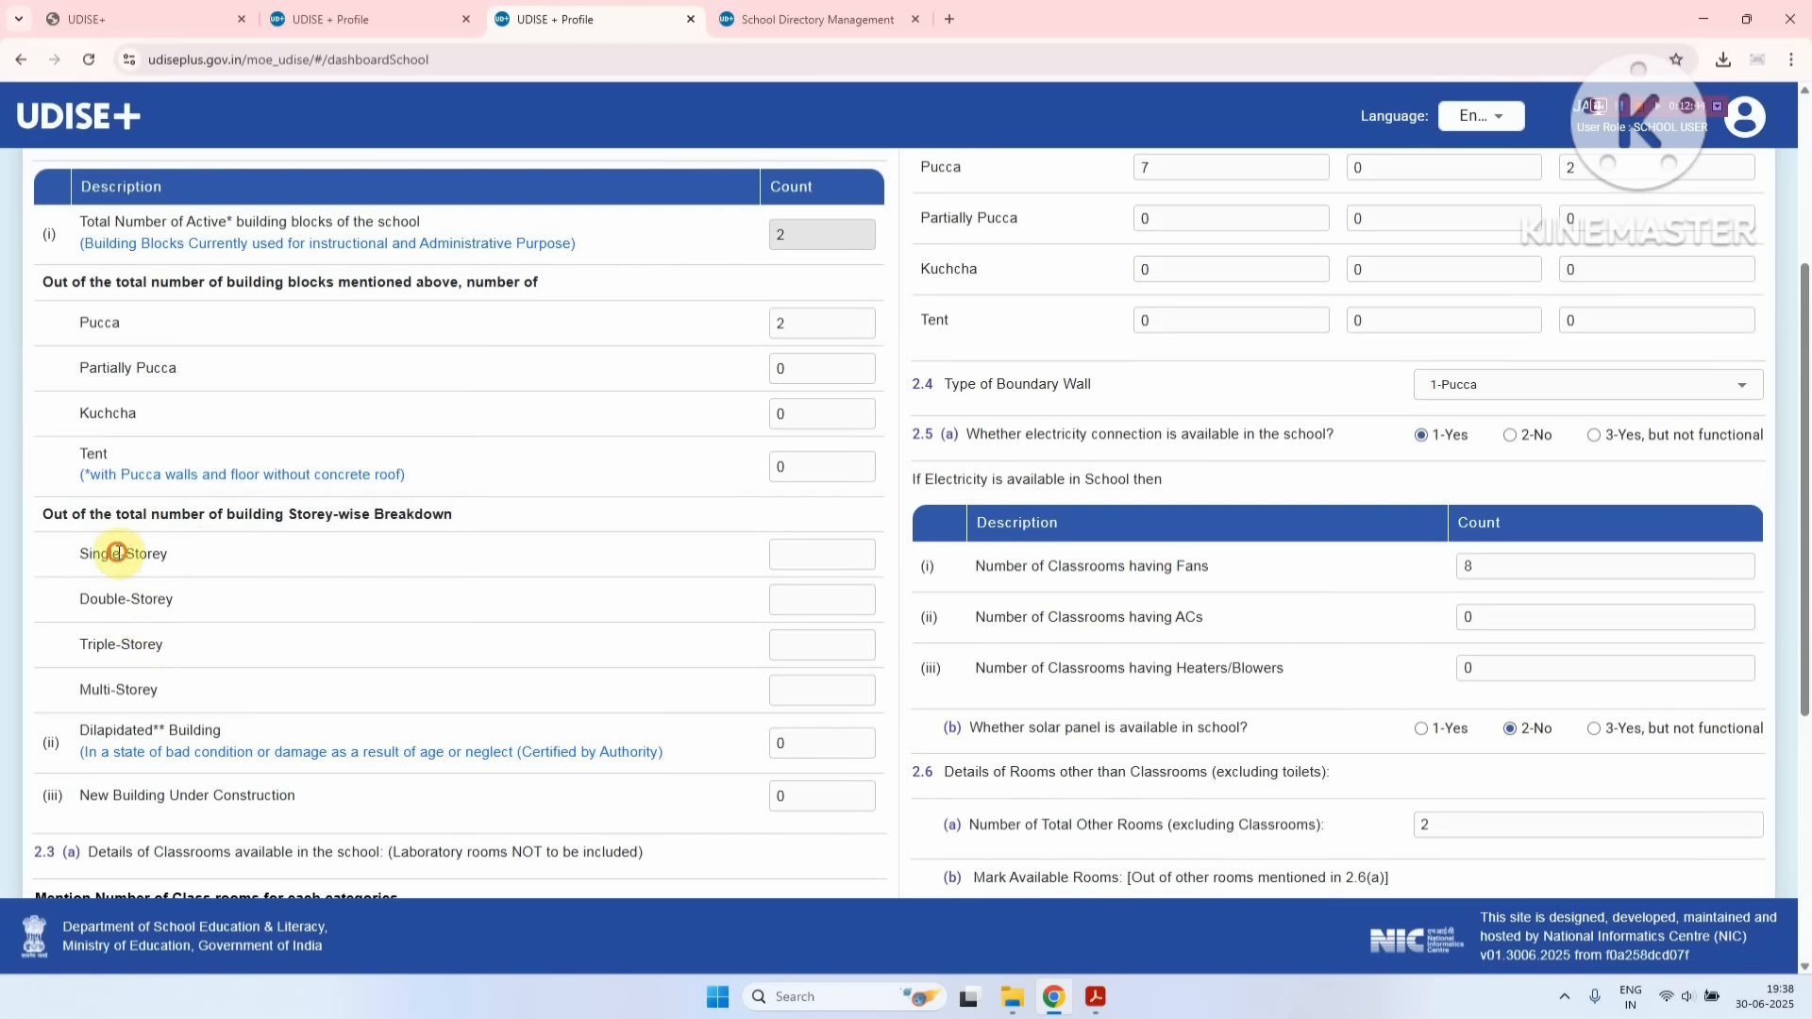
drag(121, 554, 135, 554)
click(807, 547)
scroll(692, 510, up, 2)
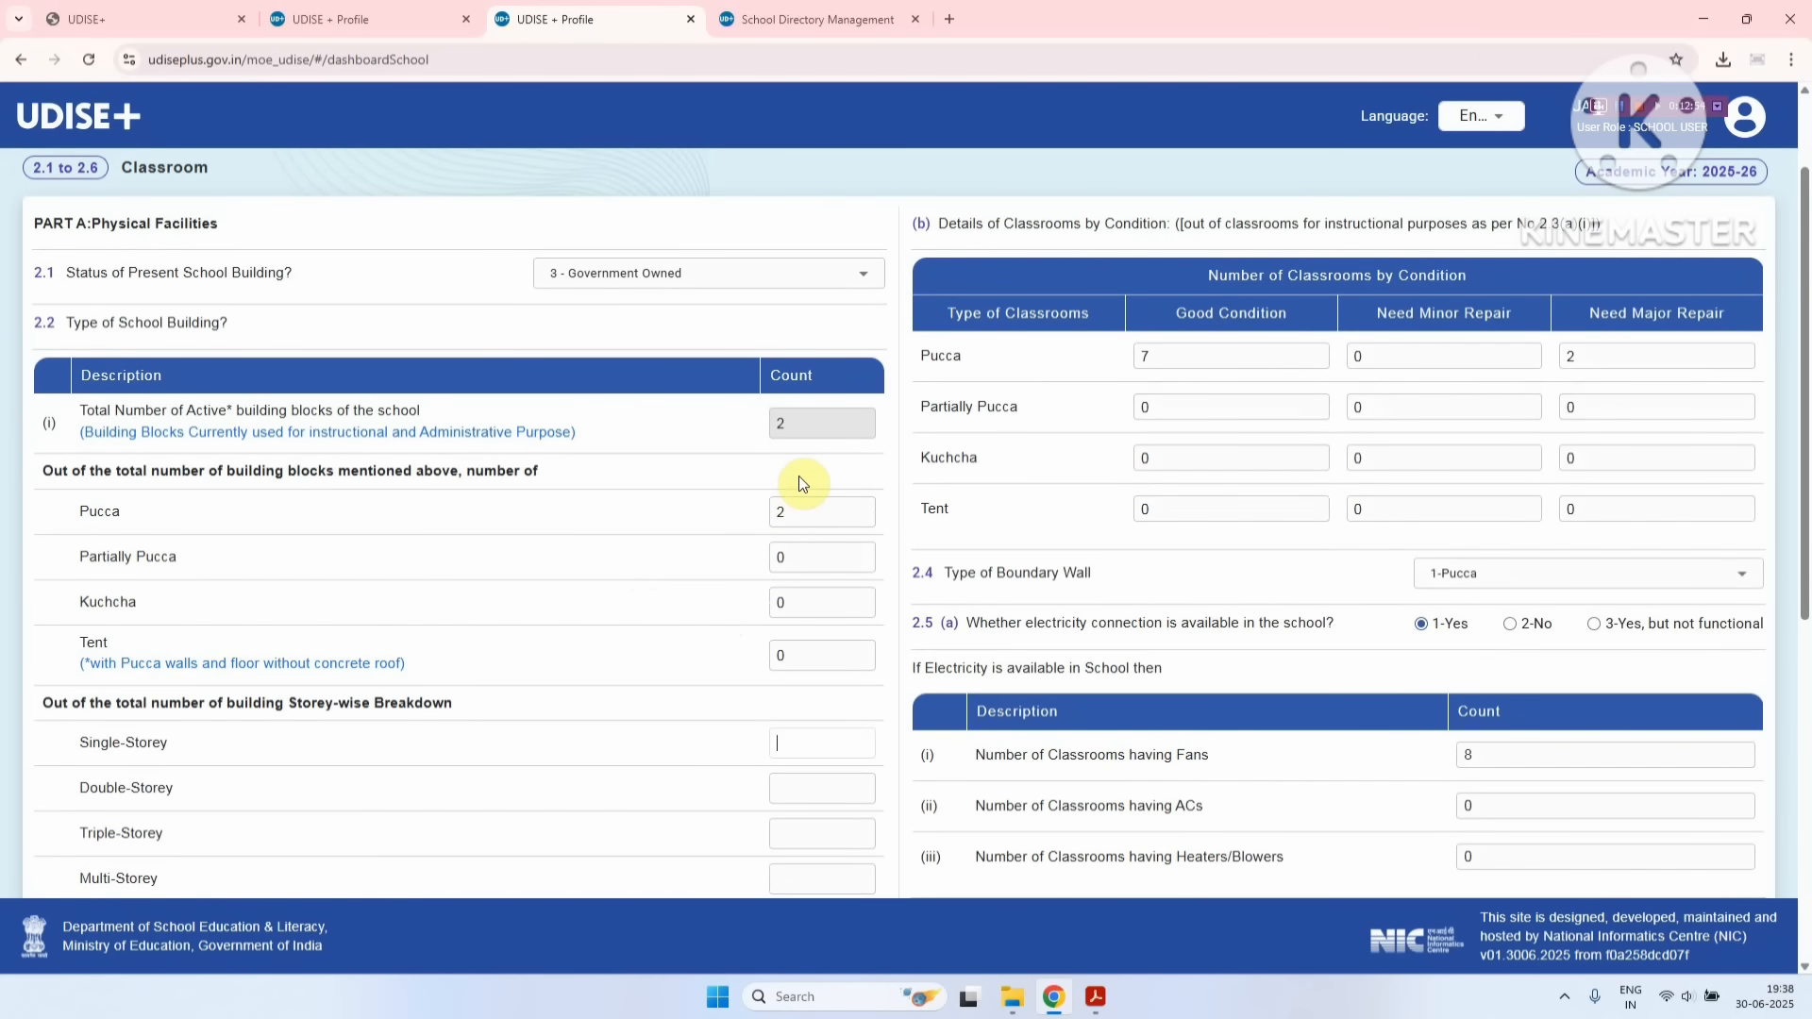
double_click(815, 423)
scroll(630, 500, down, 2)
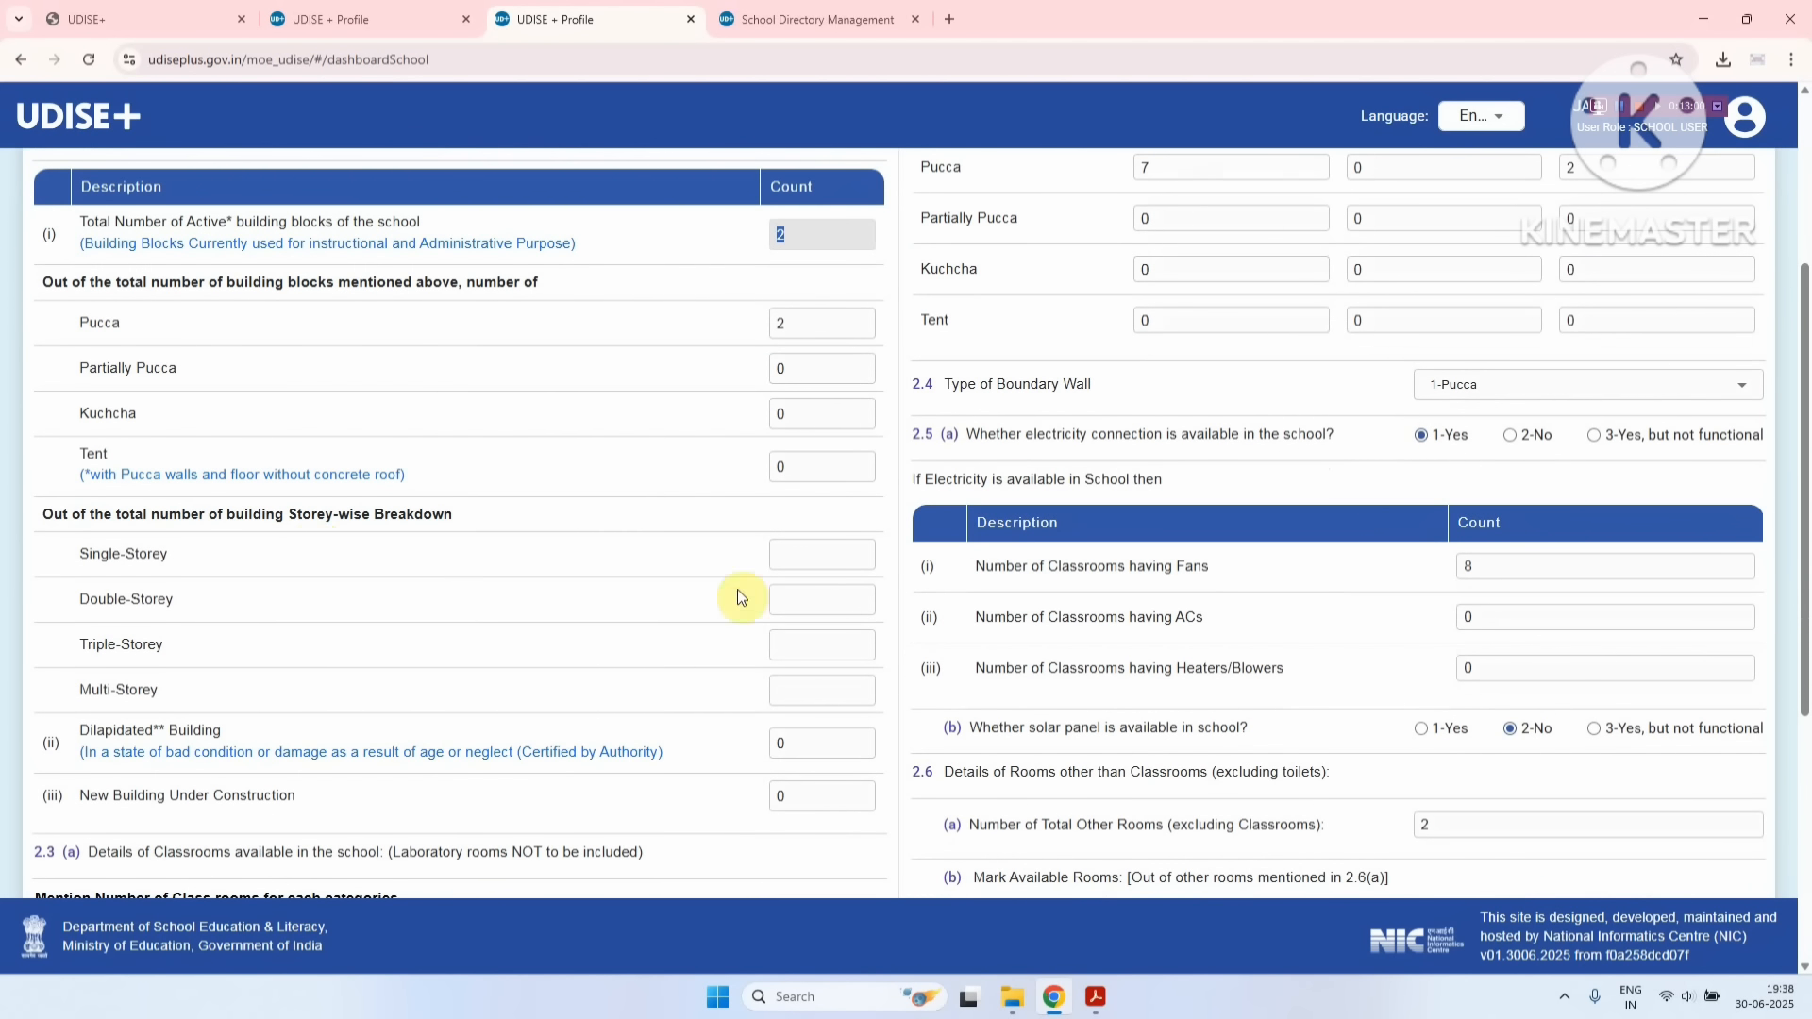
- Try entering 1 single-storey and 1 double-storey building in the storey-wise breakdown at 2.2
click(818, 551)
text(1)
key(BackSpace)
text(1)
click(838, 605)
text(1)
- Review the remaining Classroom items, from classroom counts and condition at 2.3 to electricity at 2.5 and other rooms at 2.6
scroll(693, 552, down, 4)
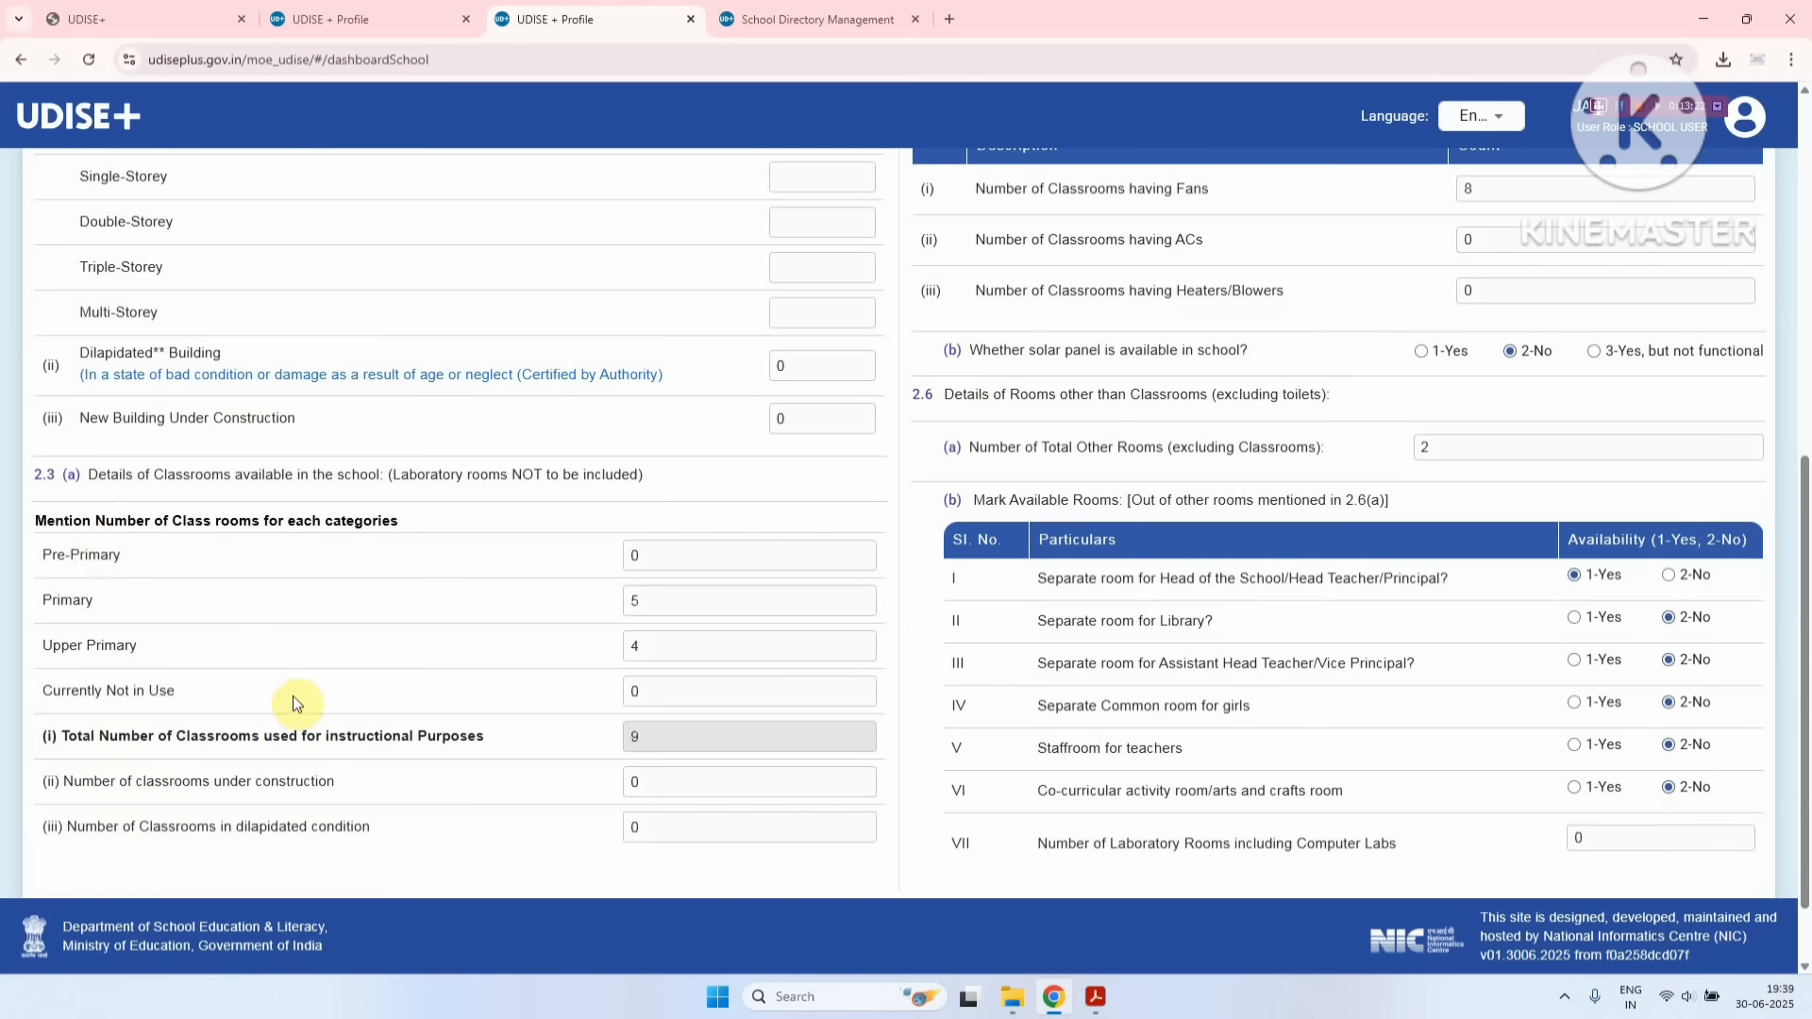
scroll(313, 671, up, 5)
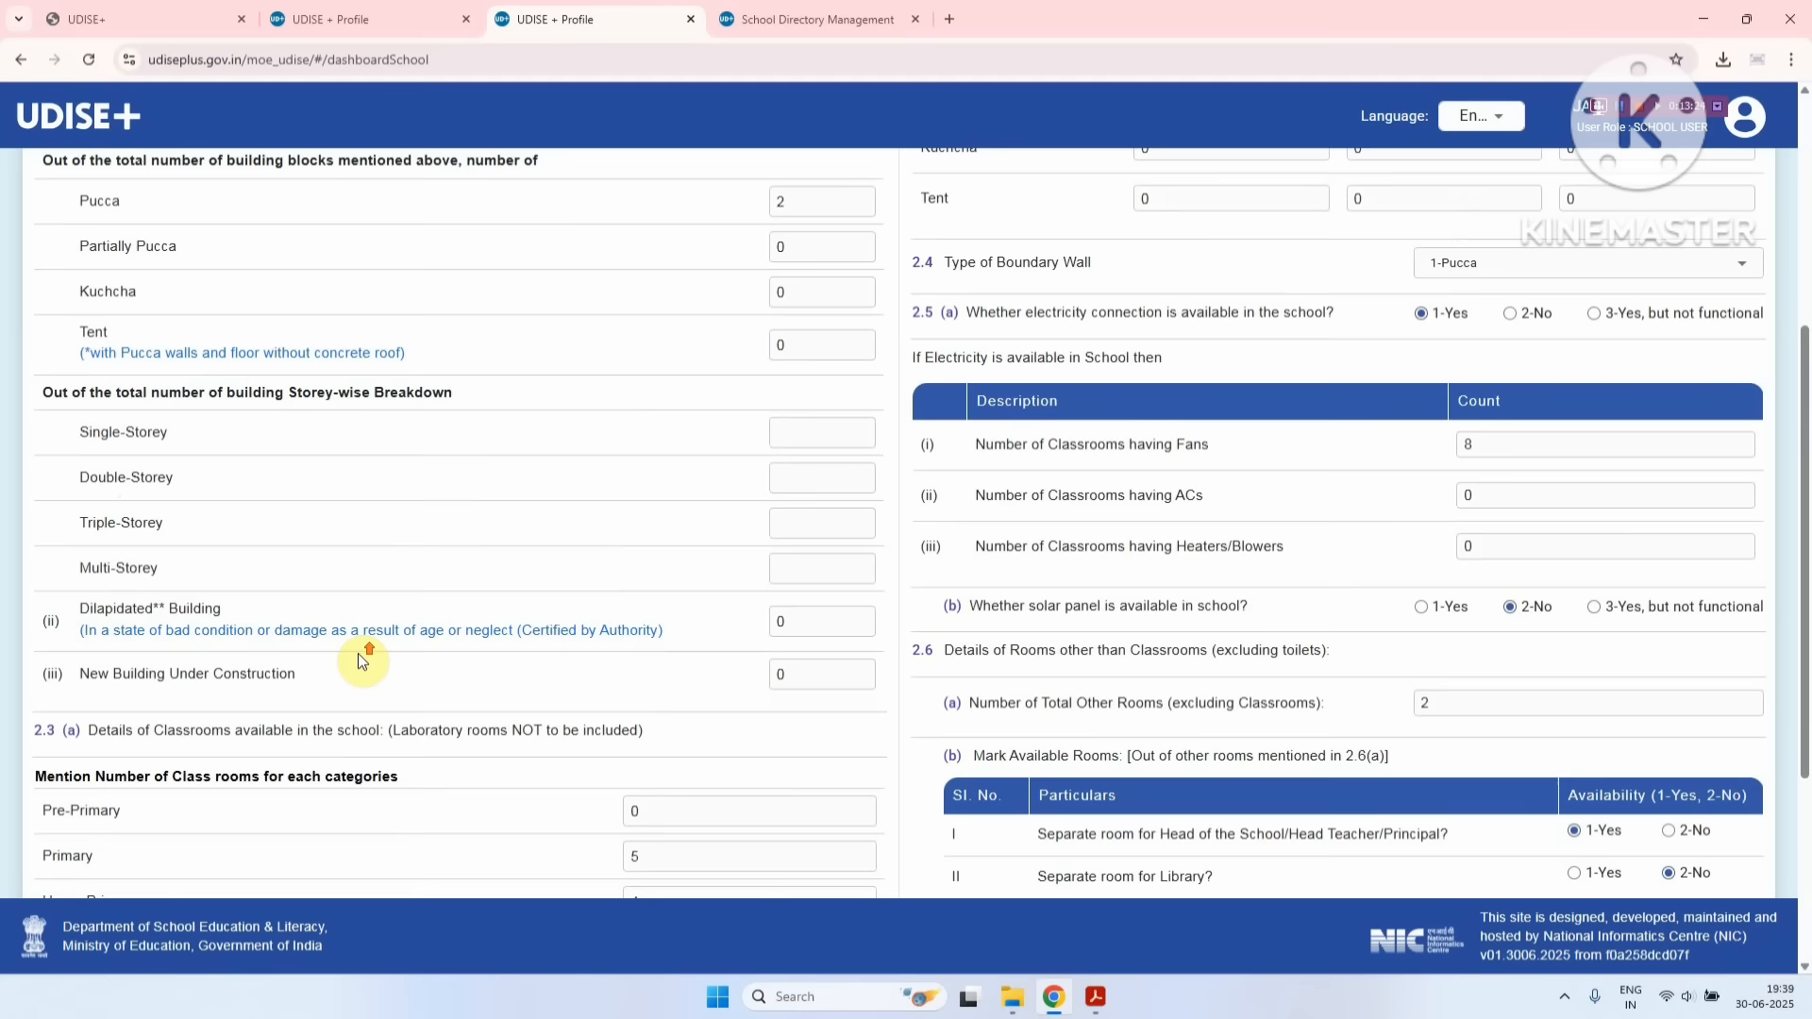
scroll(1208, 401, up, 2)
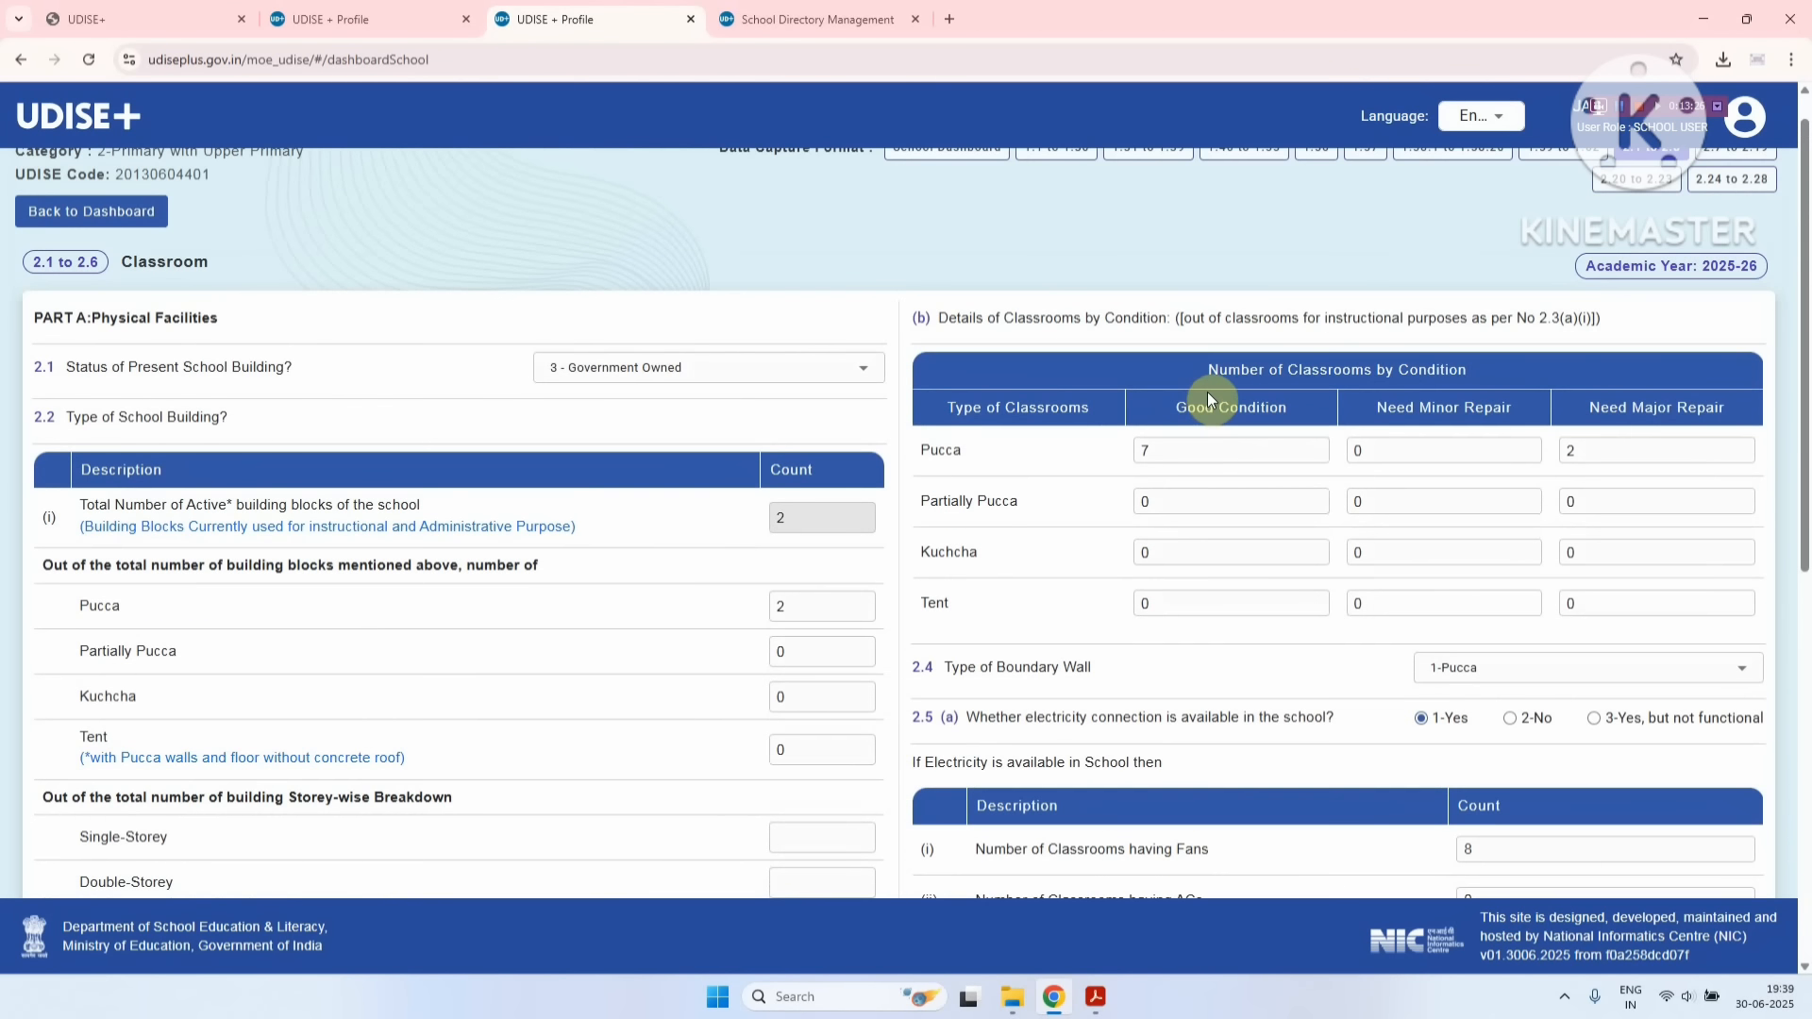
scroll(1209, 383, down, 2)
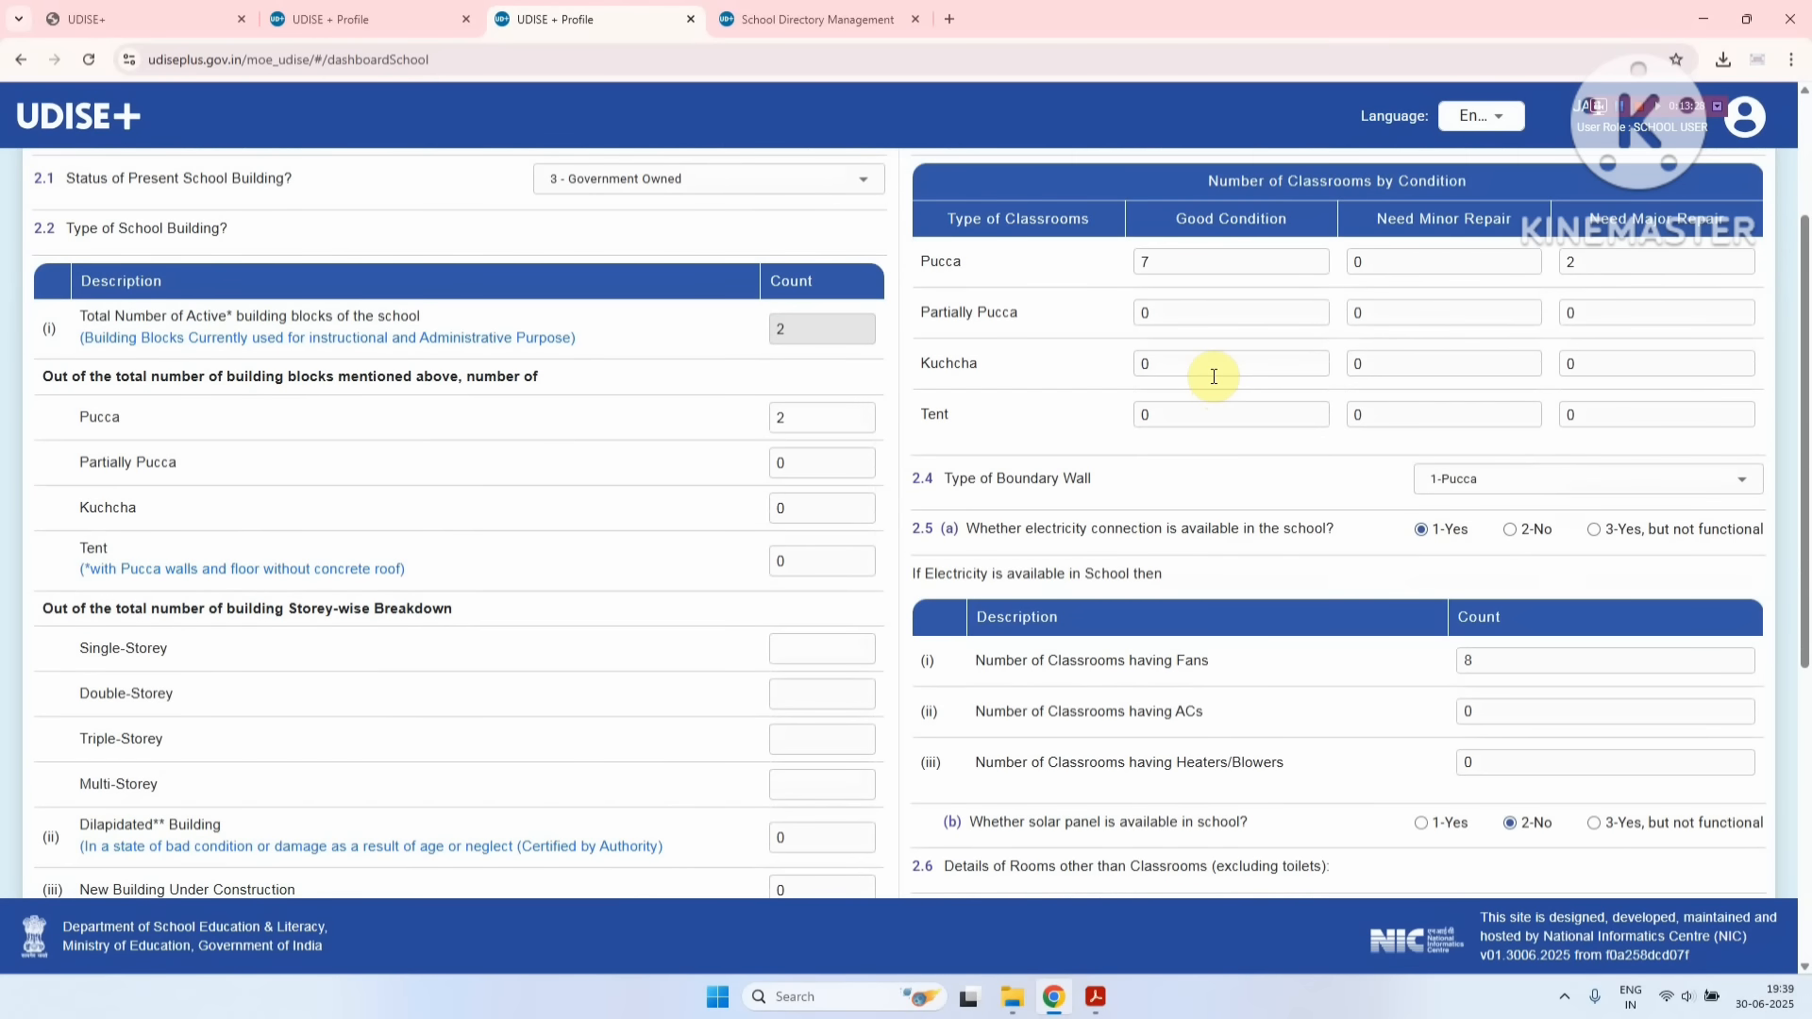
scroll(1214, 377, down, 2)
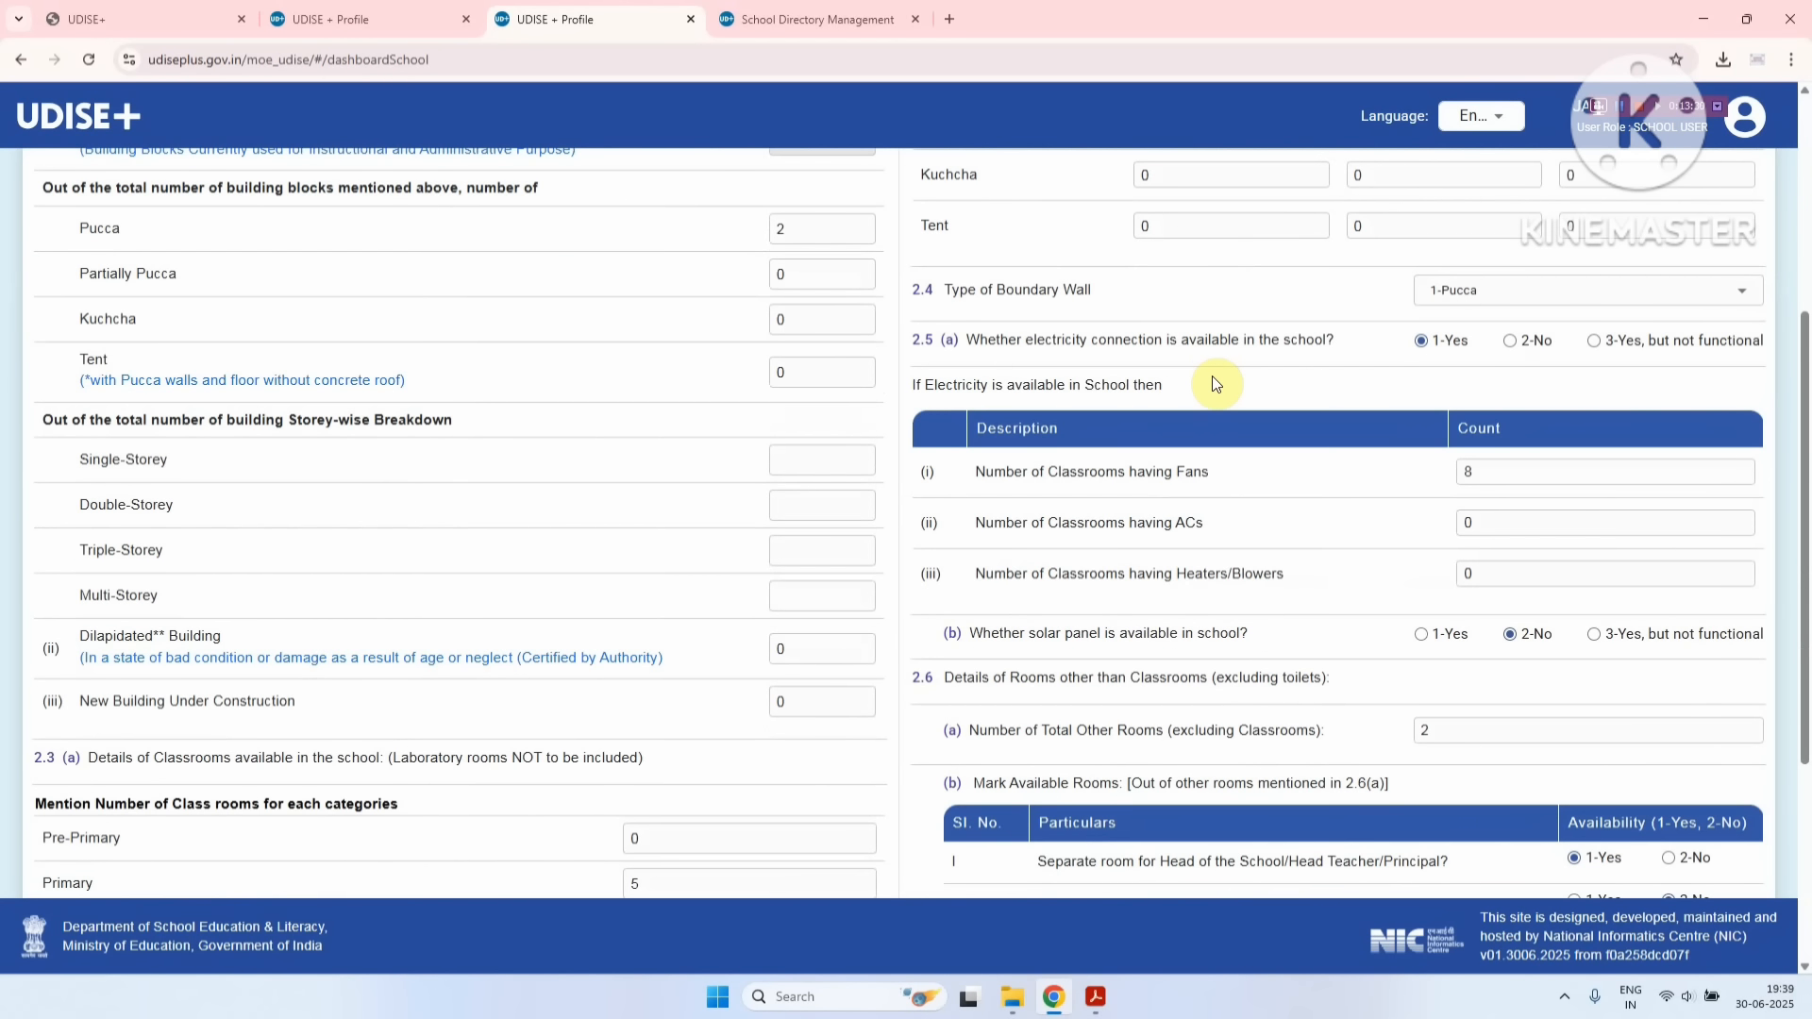
scroll(1216, 369, down, 3)
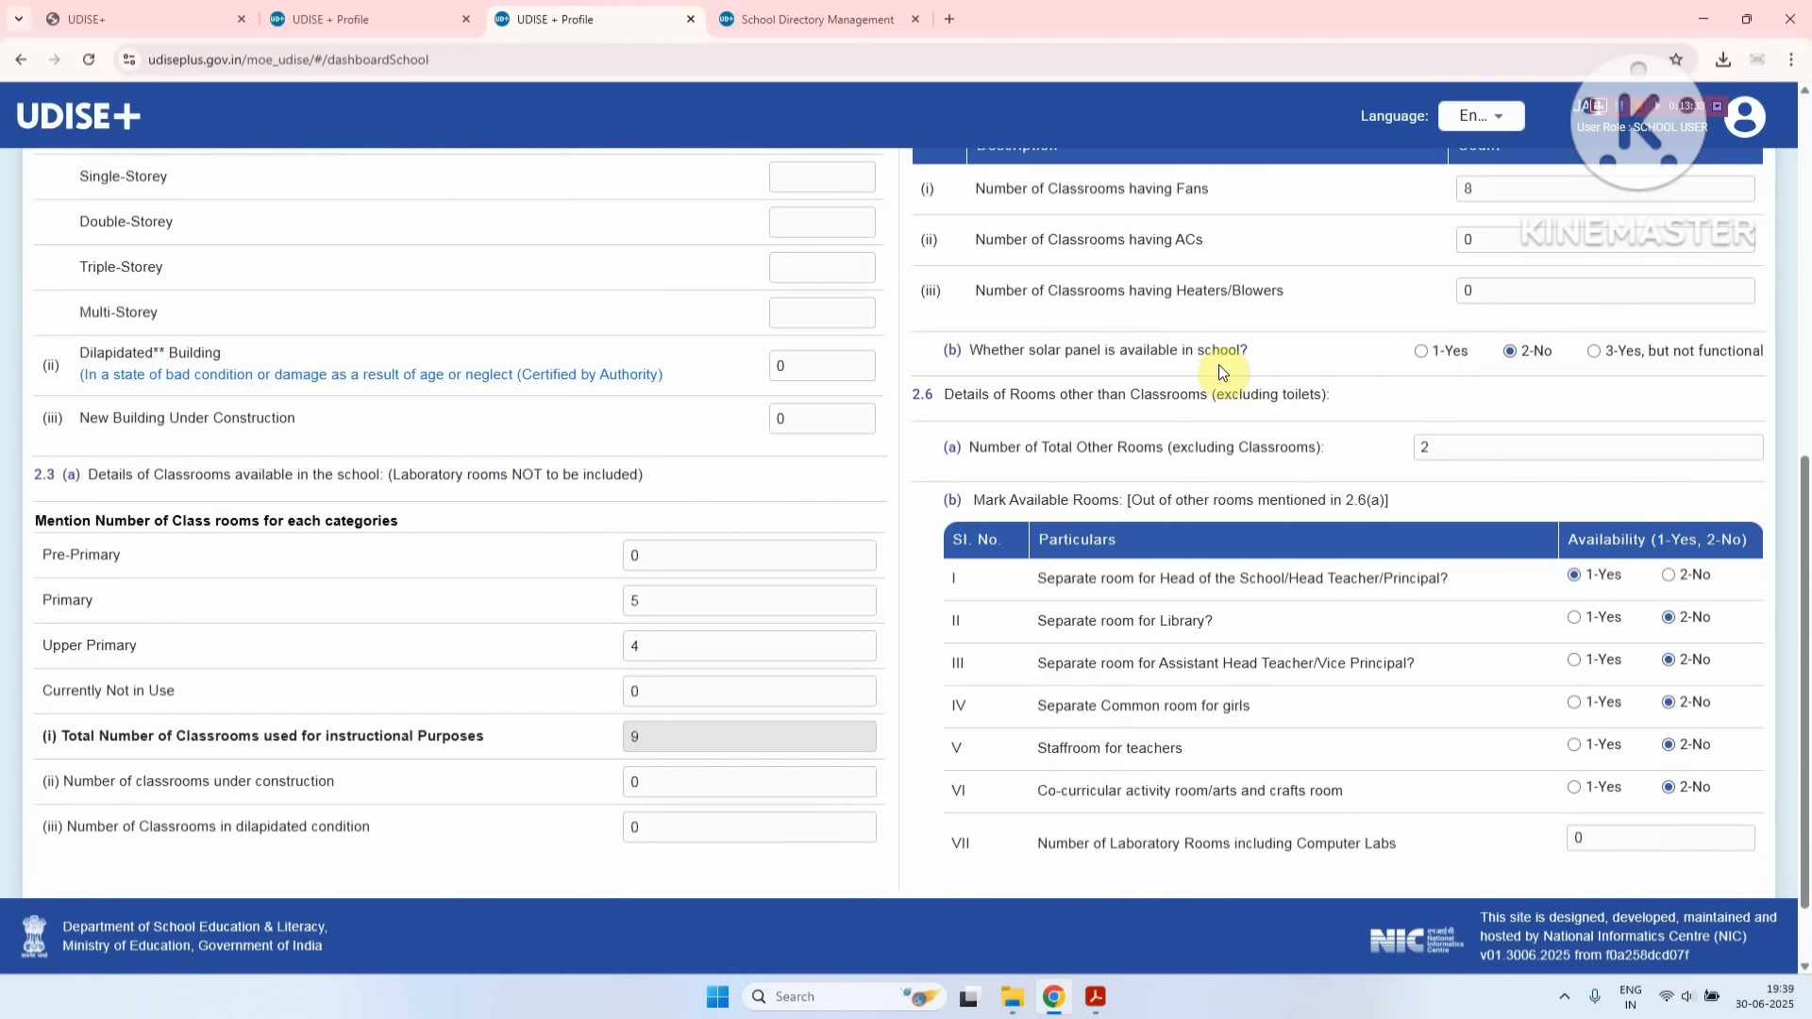
scroll(1222, 371, down, 1)
- Go on to the Toilet Facility form (2.7 to 2.19) and review the toilet, hand washing, drinking water and library items
click(1044, 832)
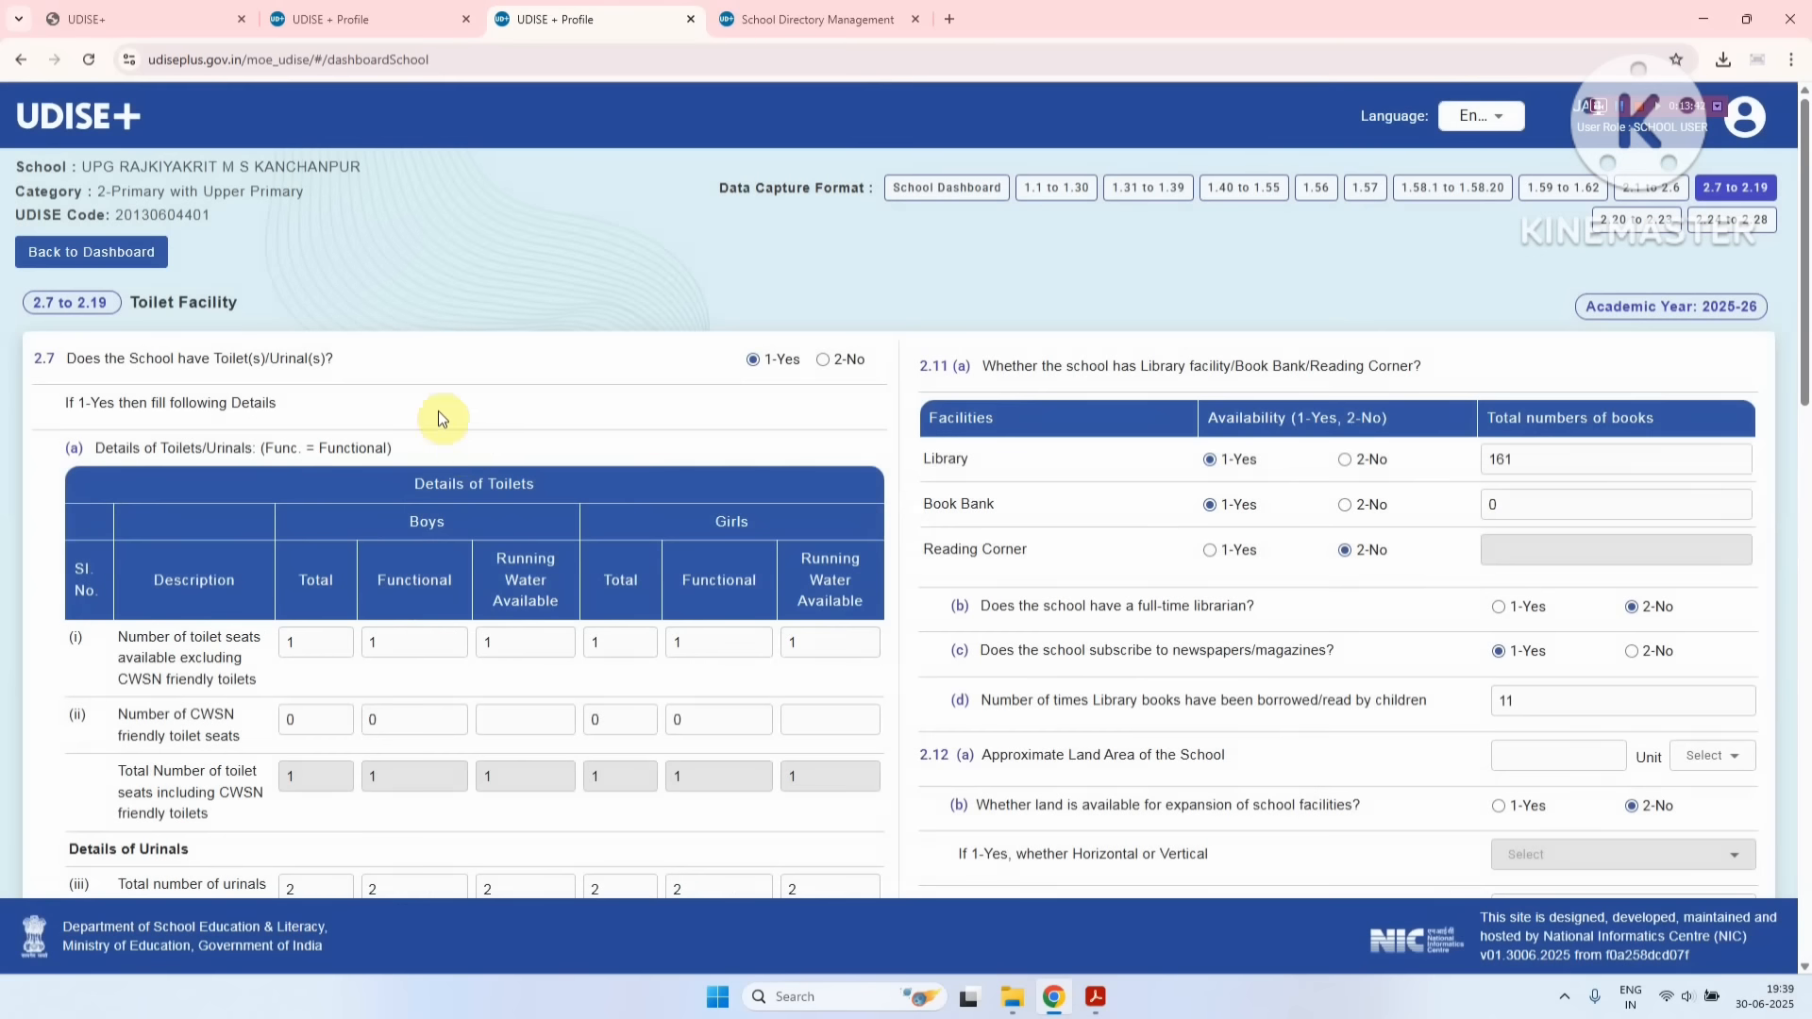
scroll(417, 395, down, 8)
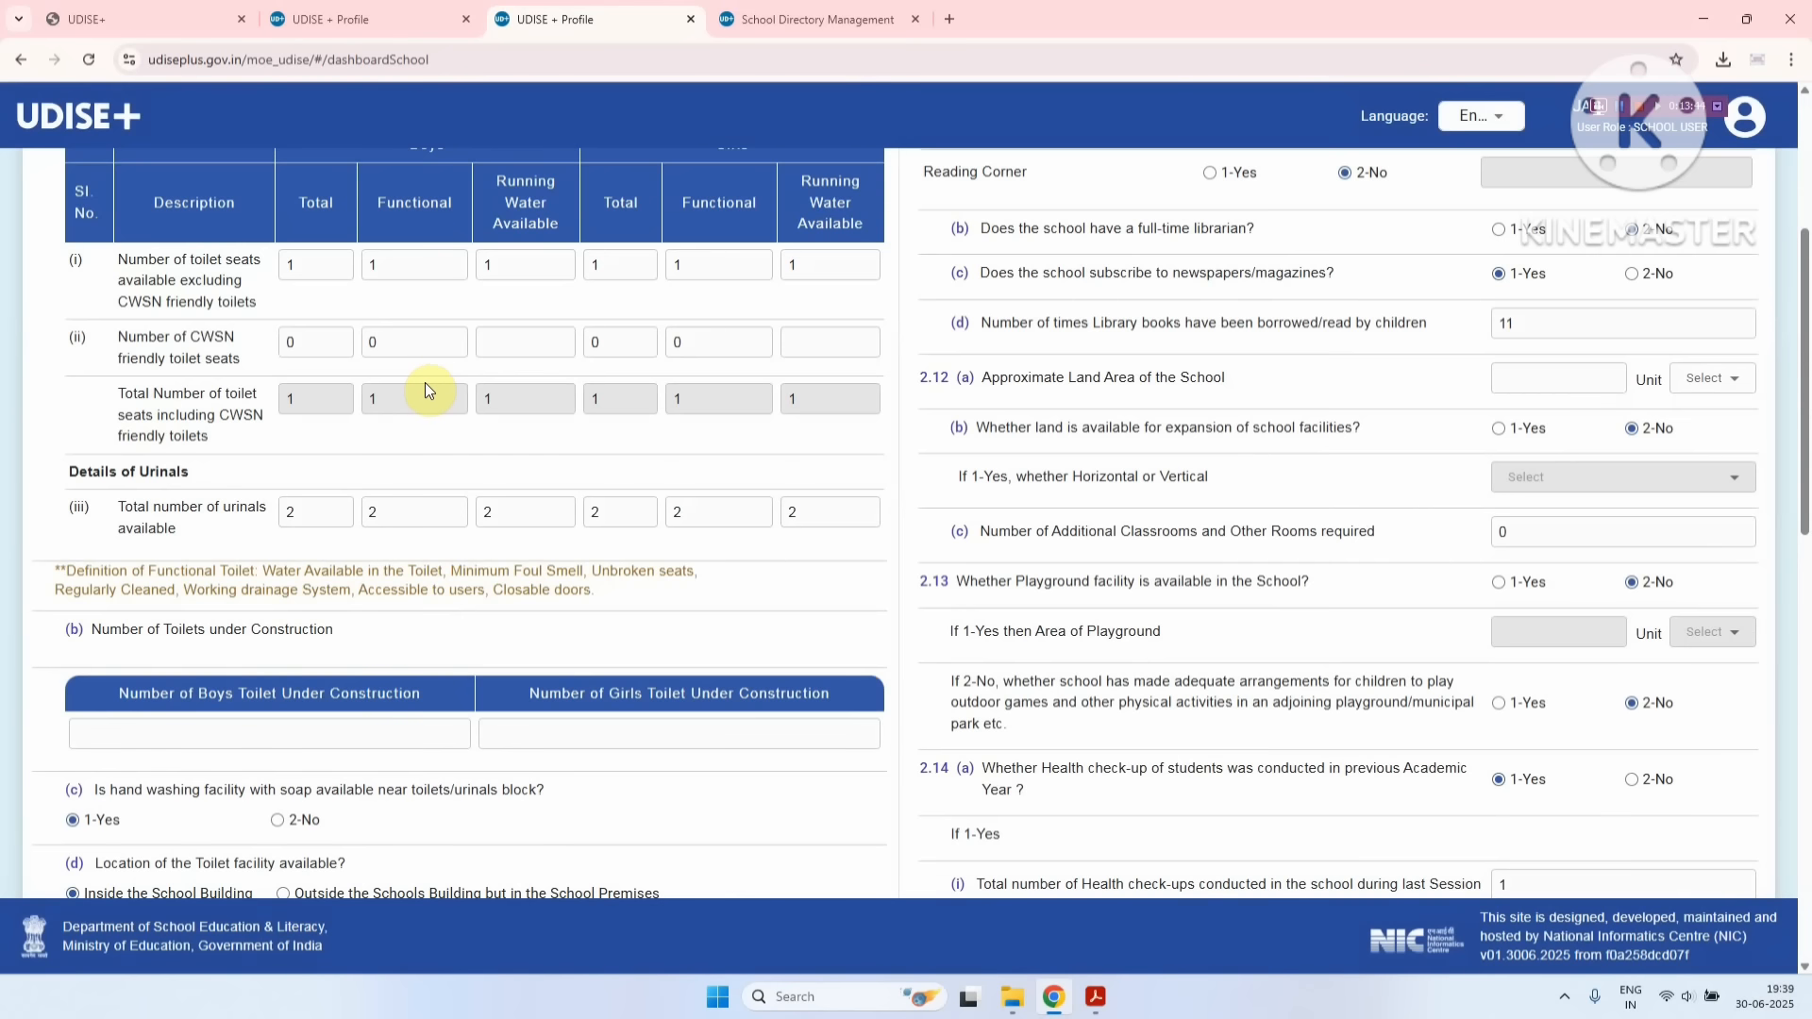
scroll(427, 381, down, 3)
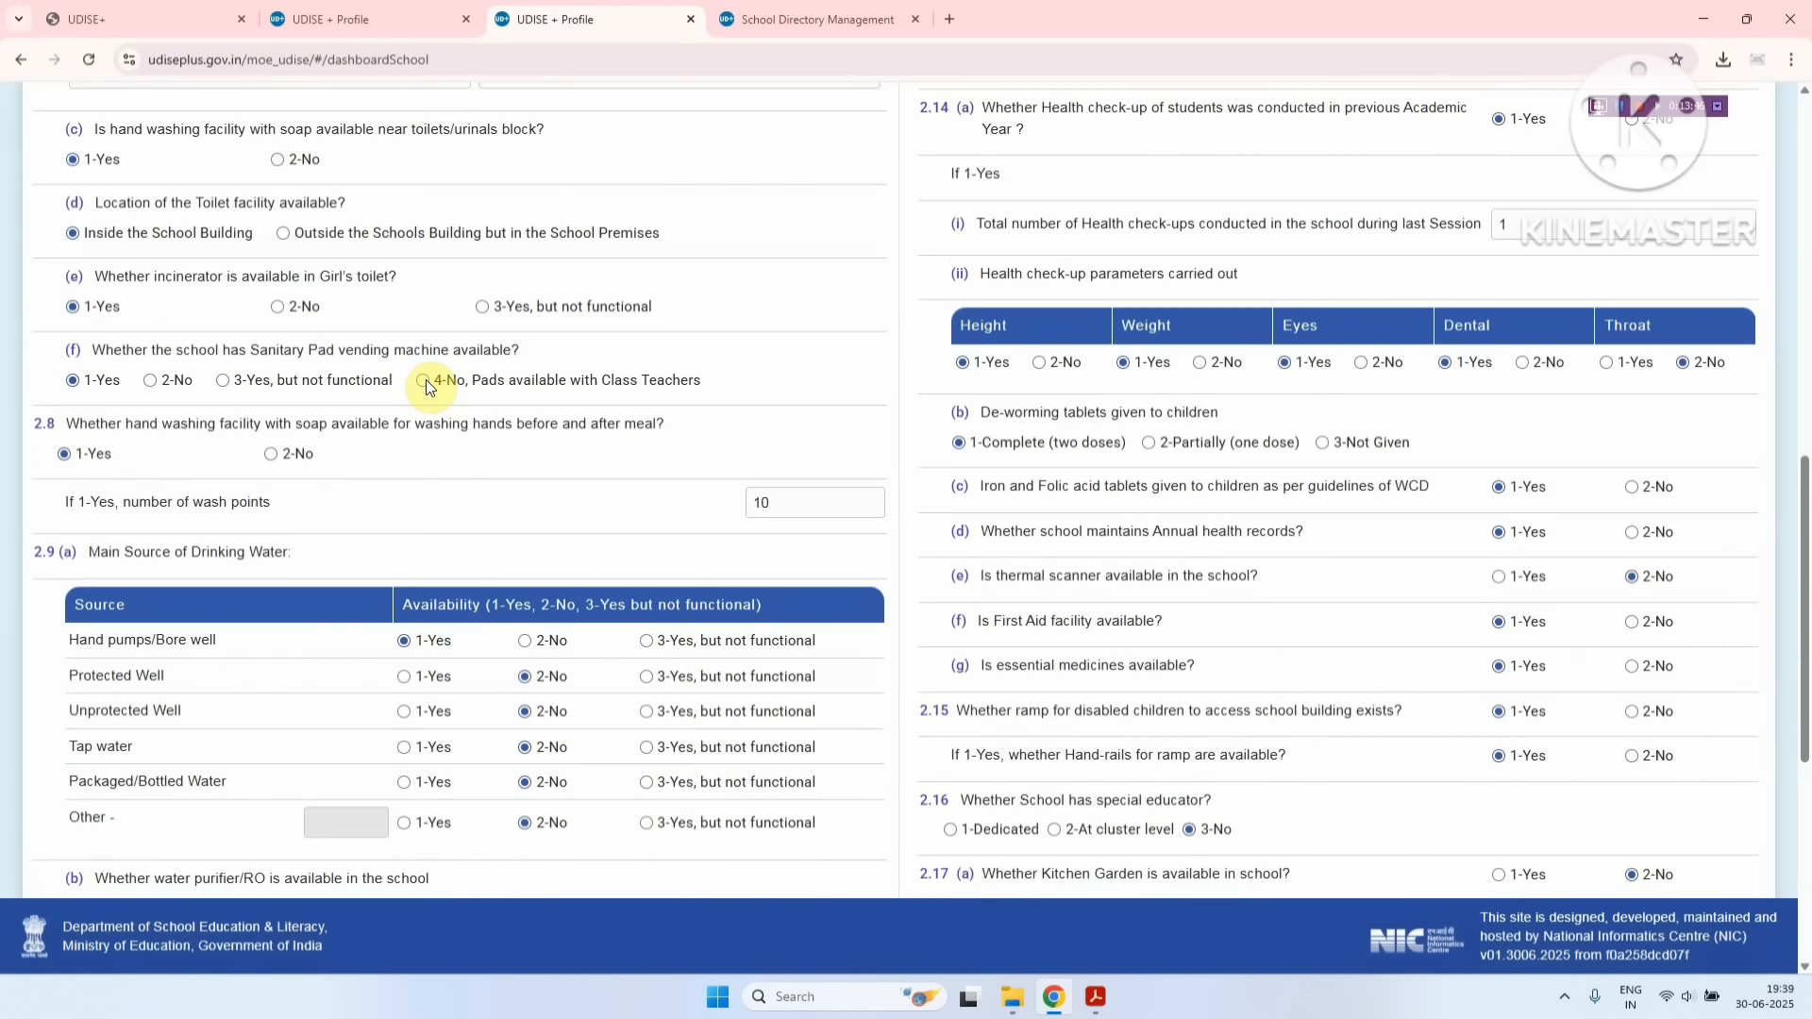
scroll(426, 386, down, 3)
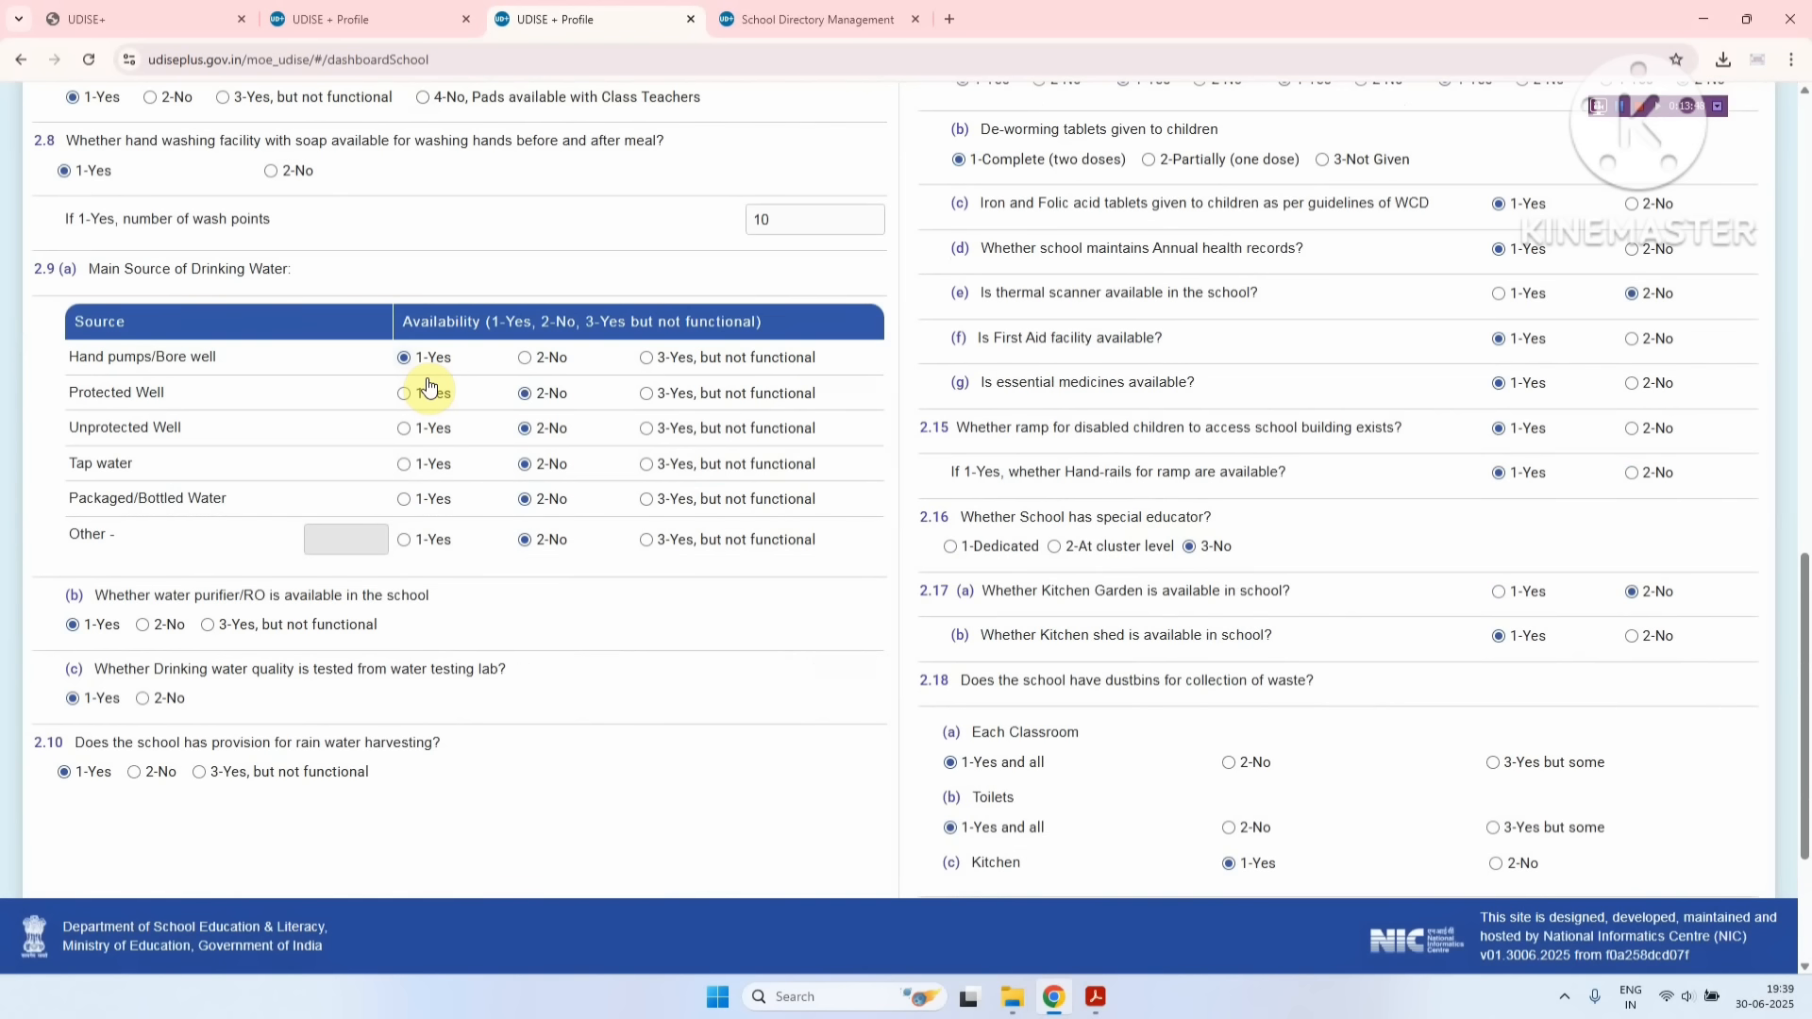
scroll(525, 368, up, 7)
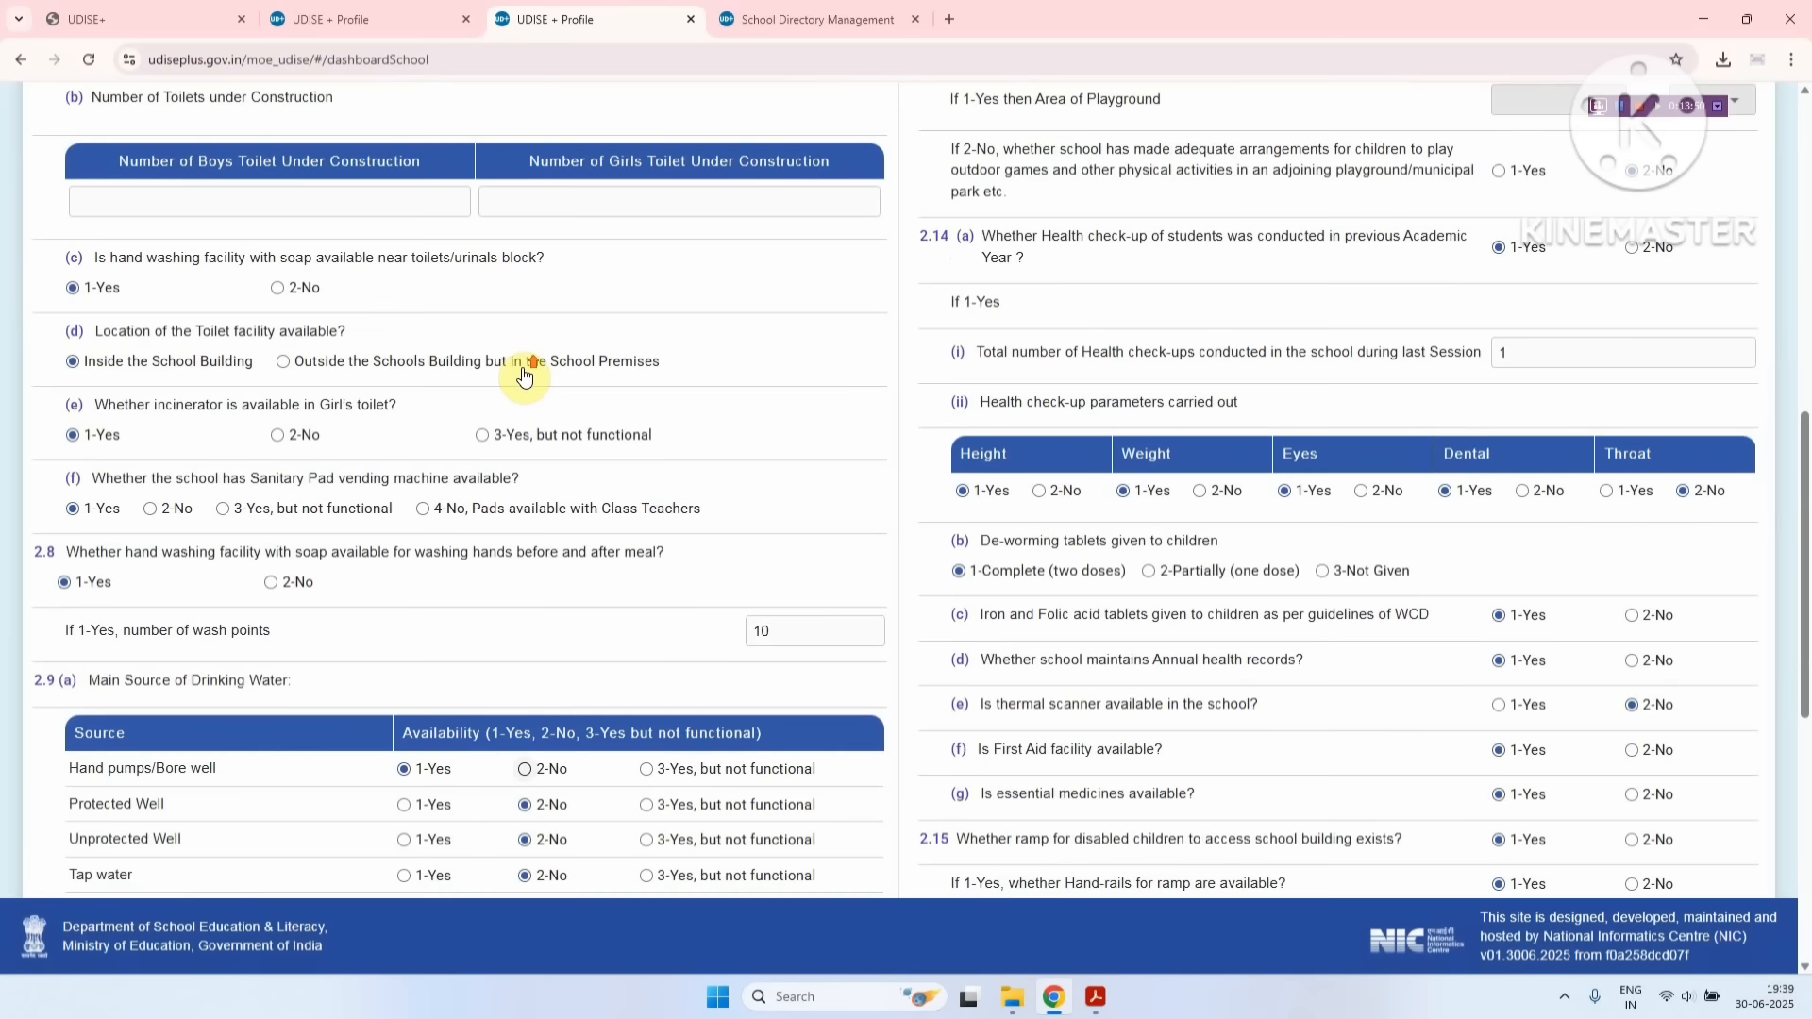
scroll(523, 367, up, 1)
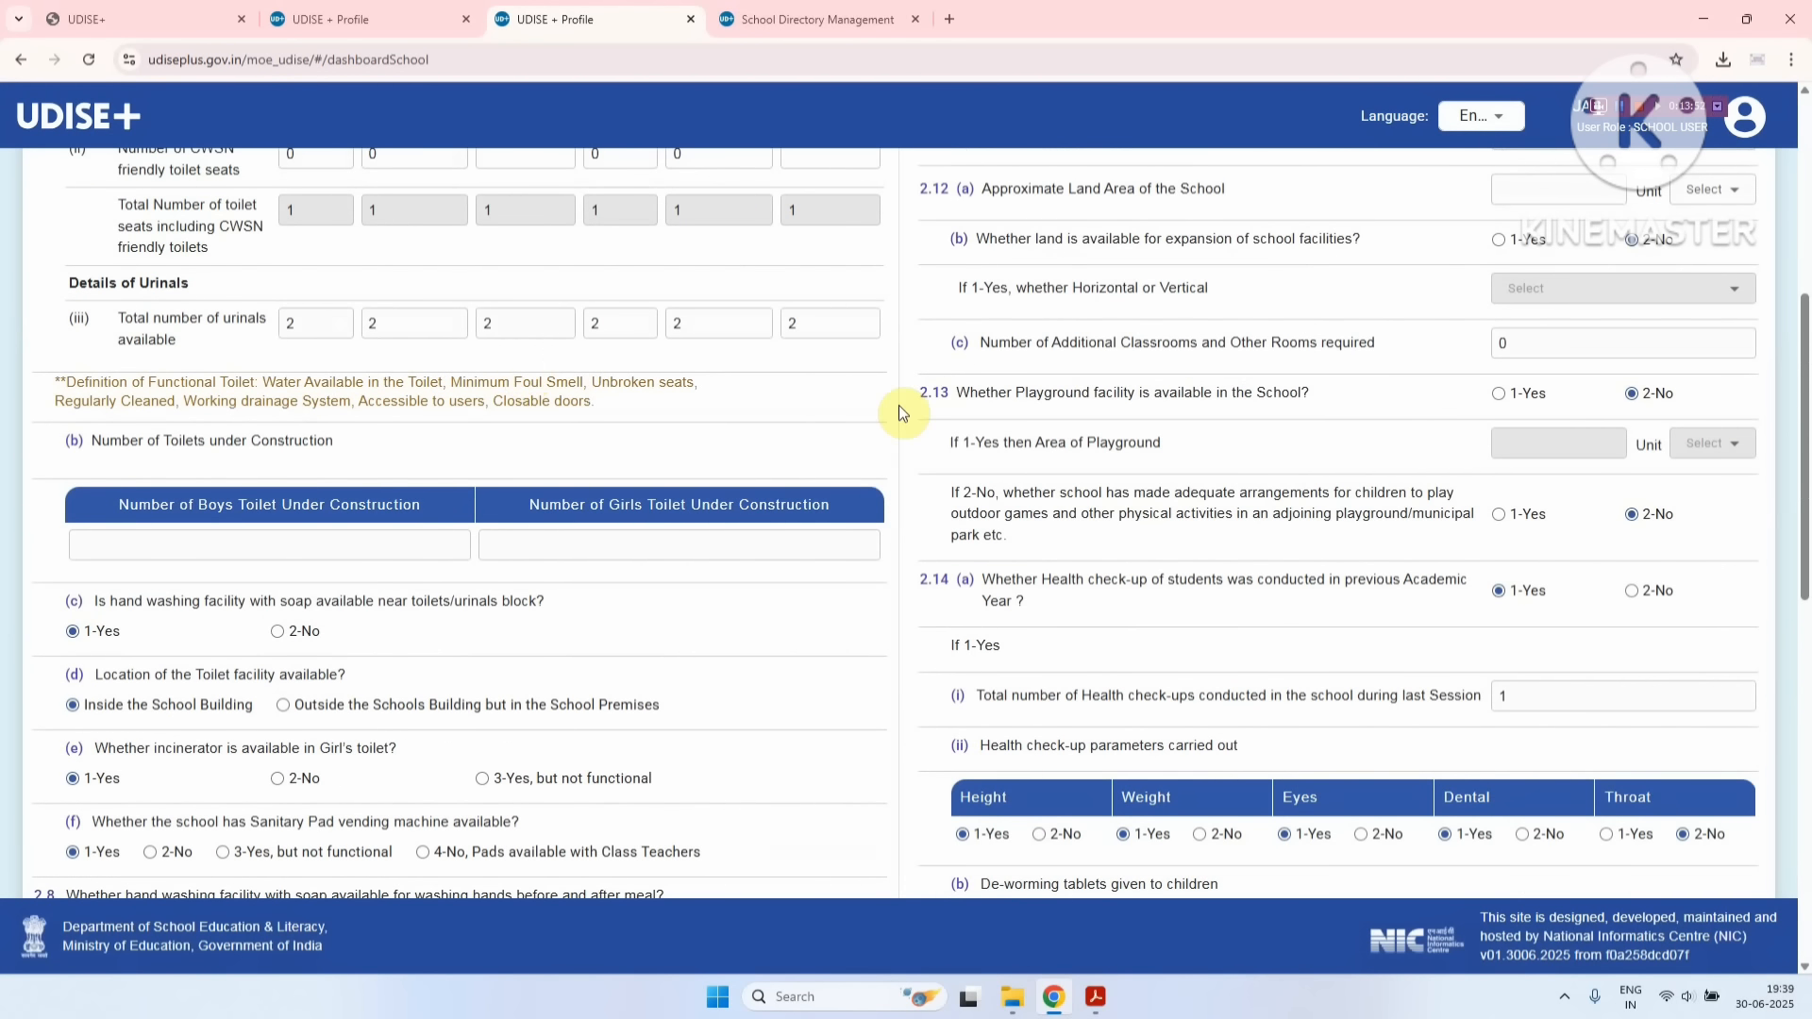
scroll(920, 410, up, 3)
scroll(930, 415, up, 2)
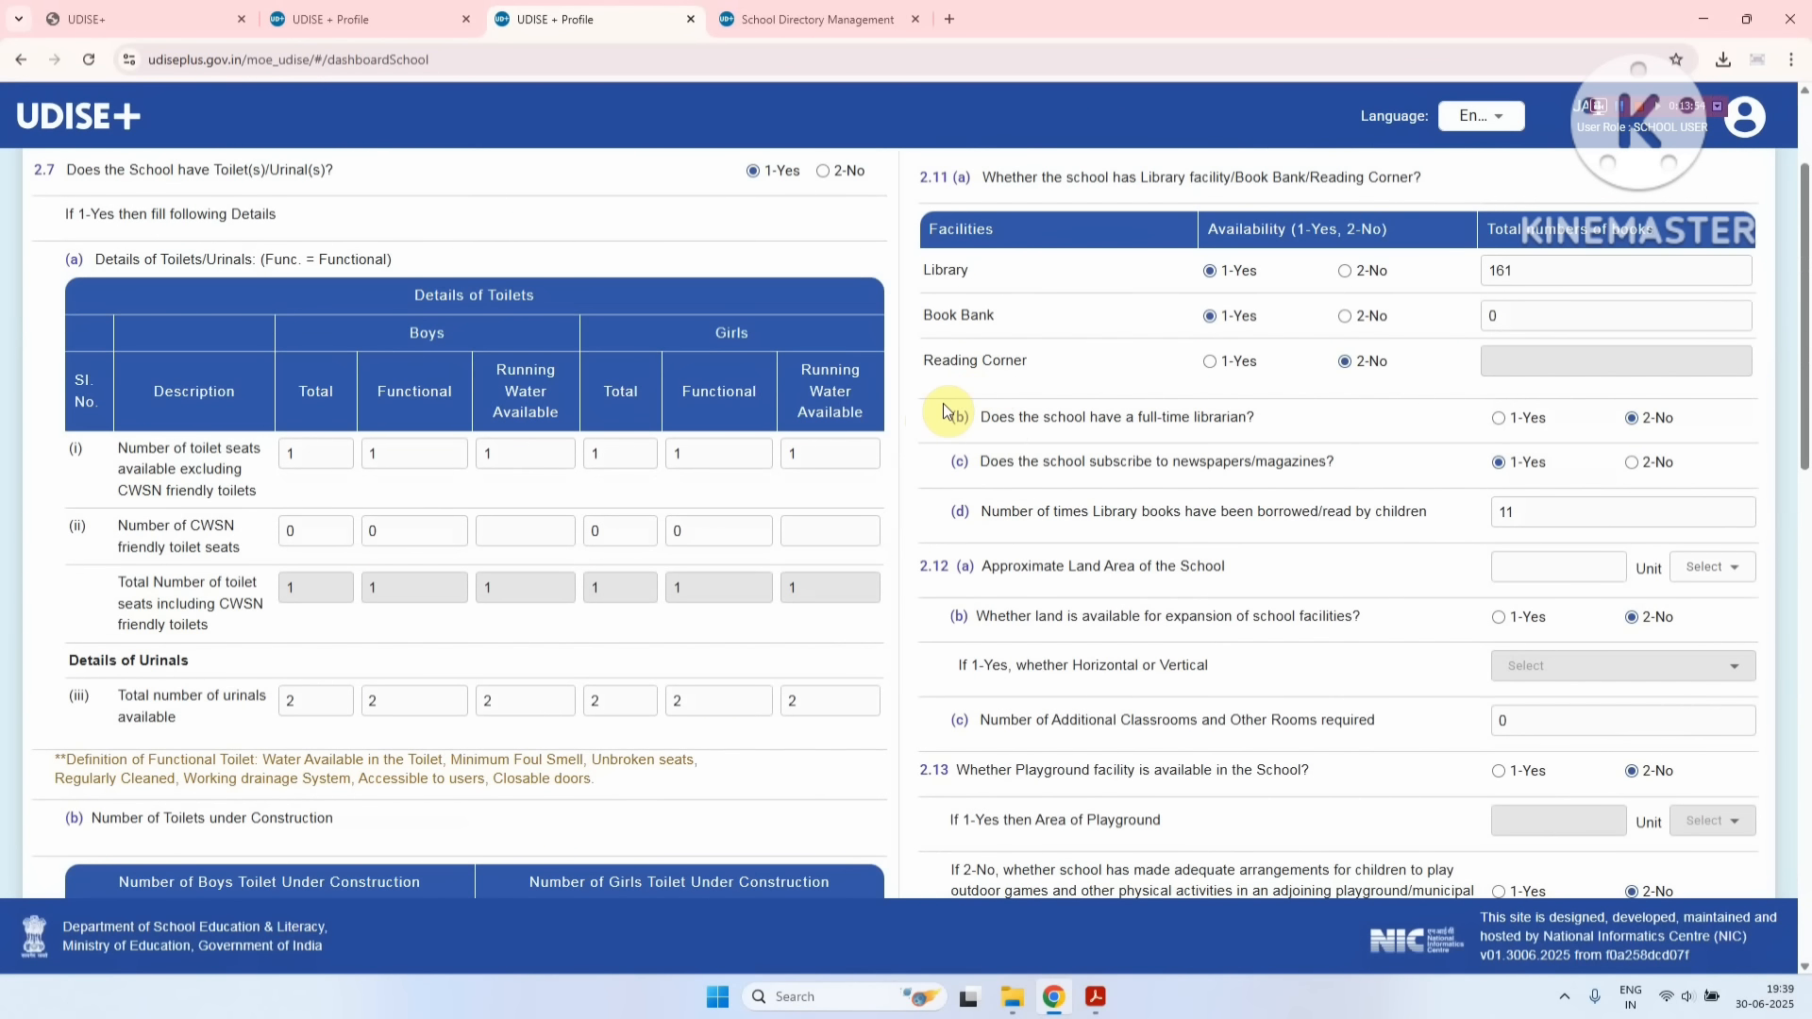
scroll(930, 417, up, 2)
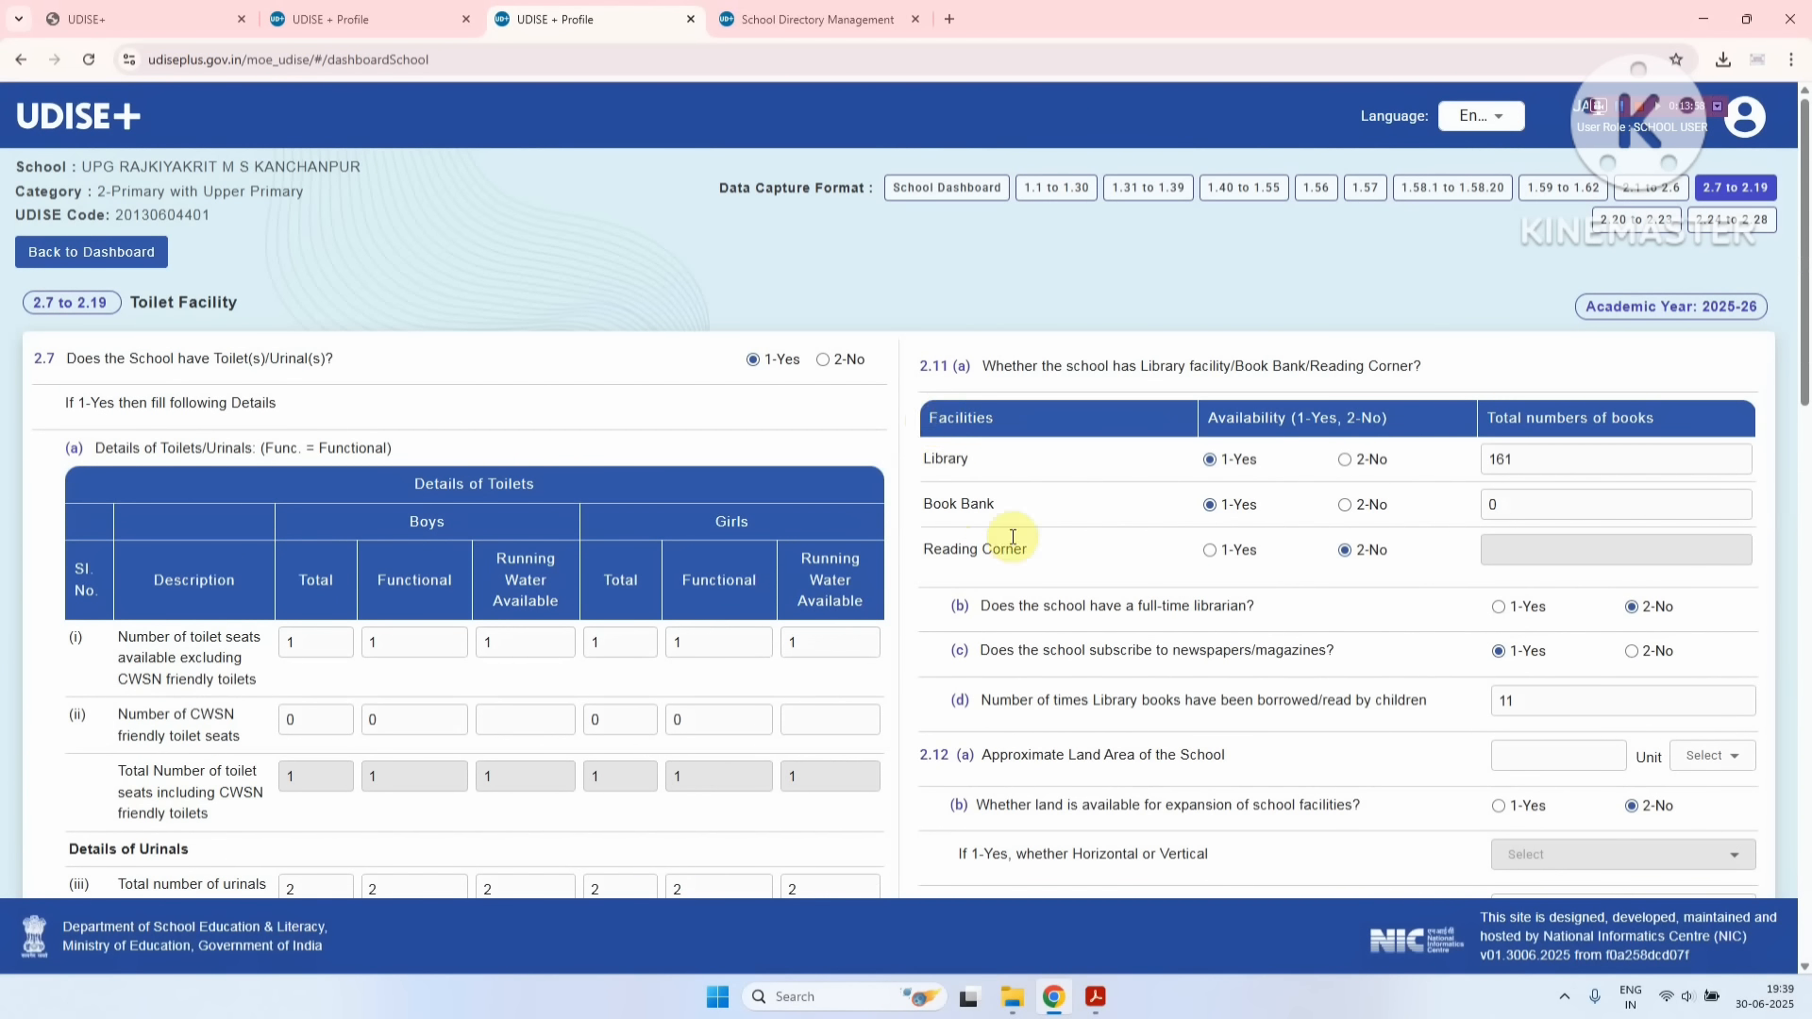
- Set the unit for the school's approximate land area at 2.12 (a) to Square Meter
scroll(1017, 546, down, 1)
scroll(1019, 542, down, 2)
scroll(1073, 513, down, 1)
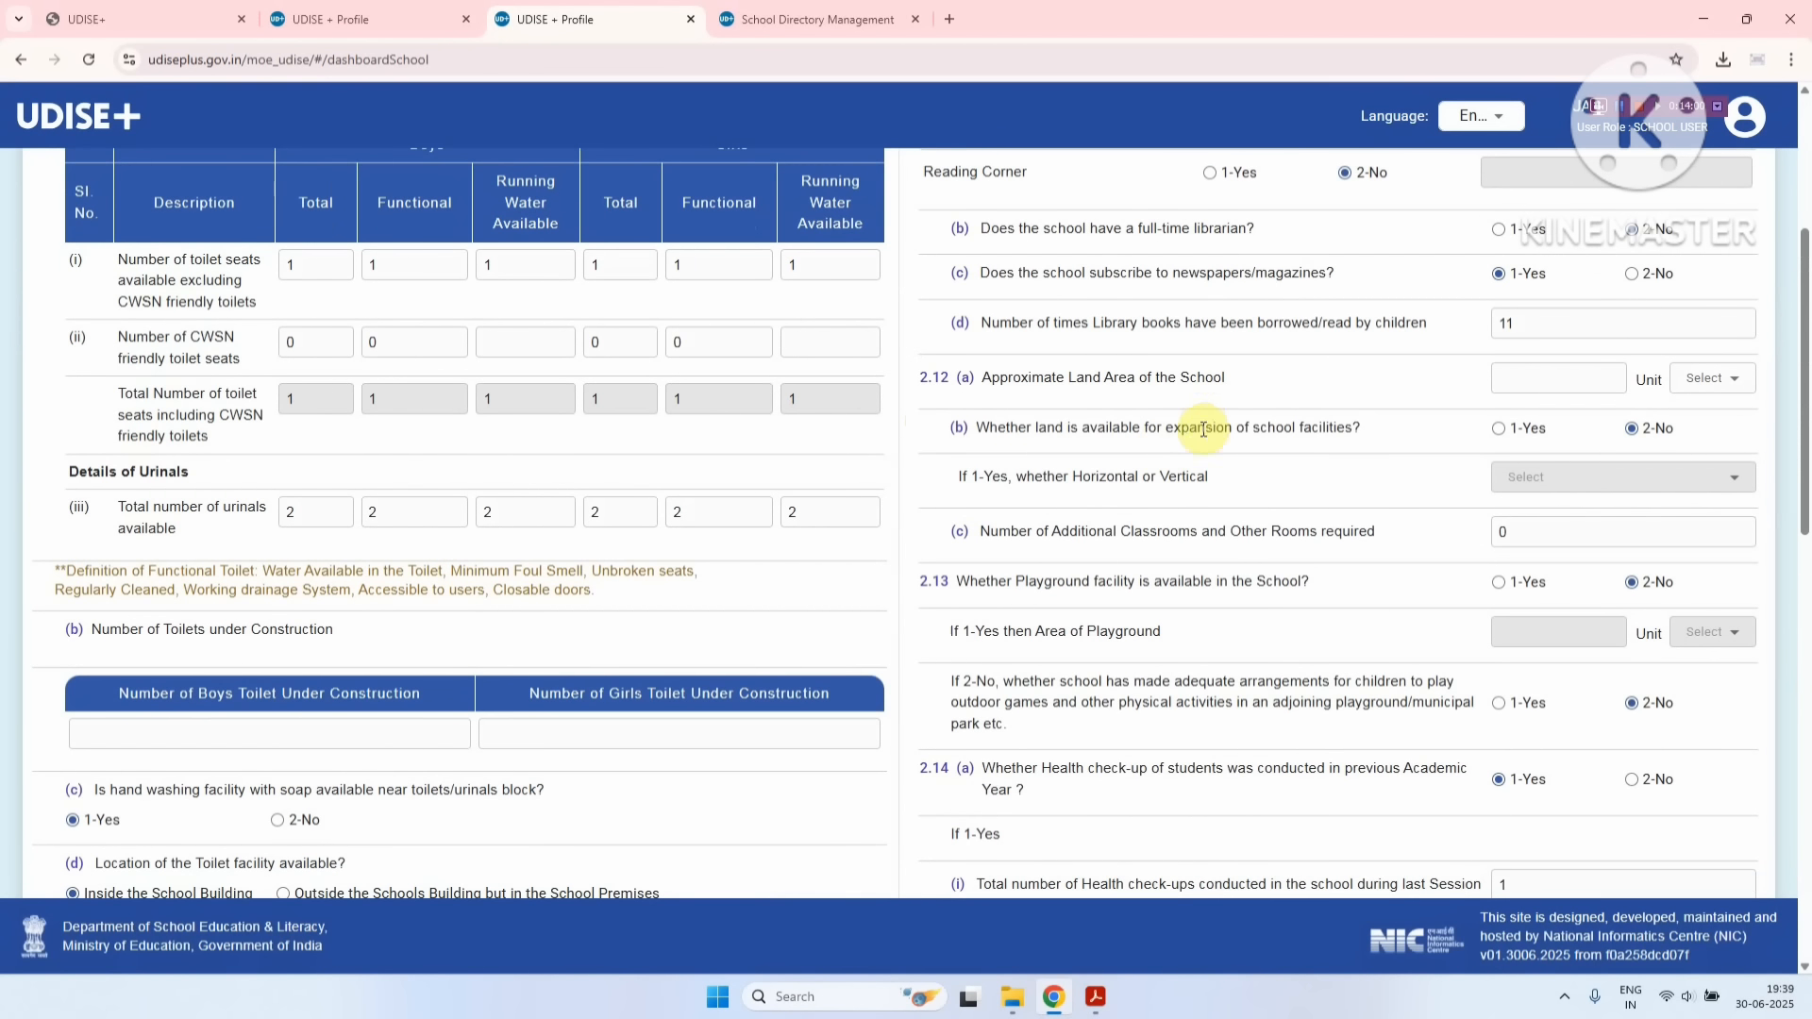
drag(1061, 374, 1139, 405)
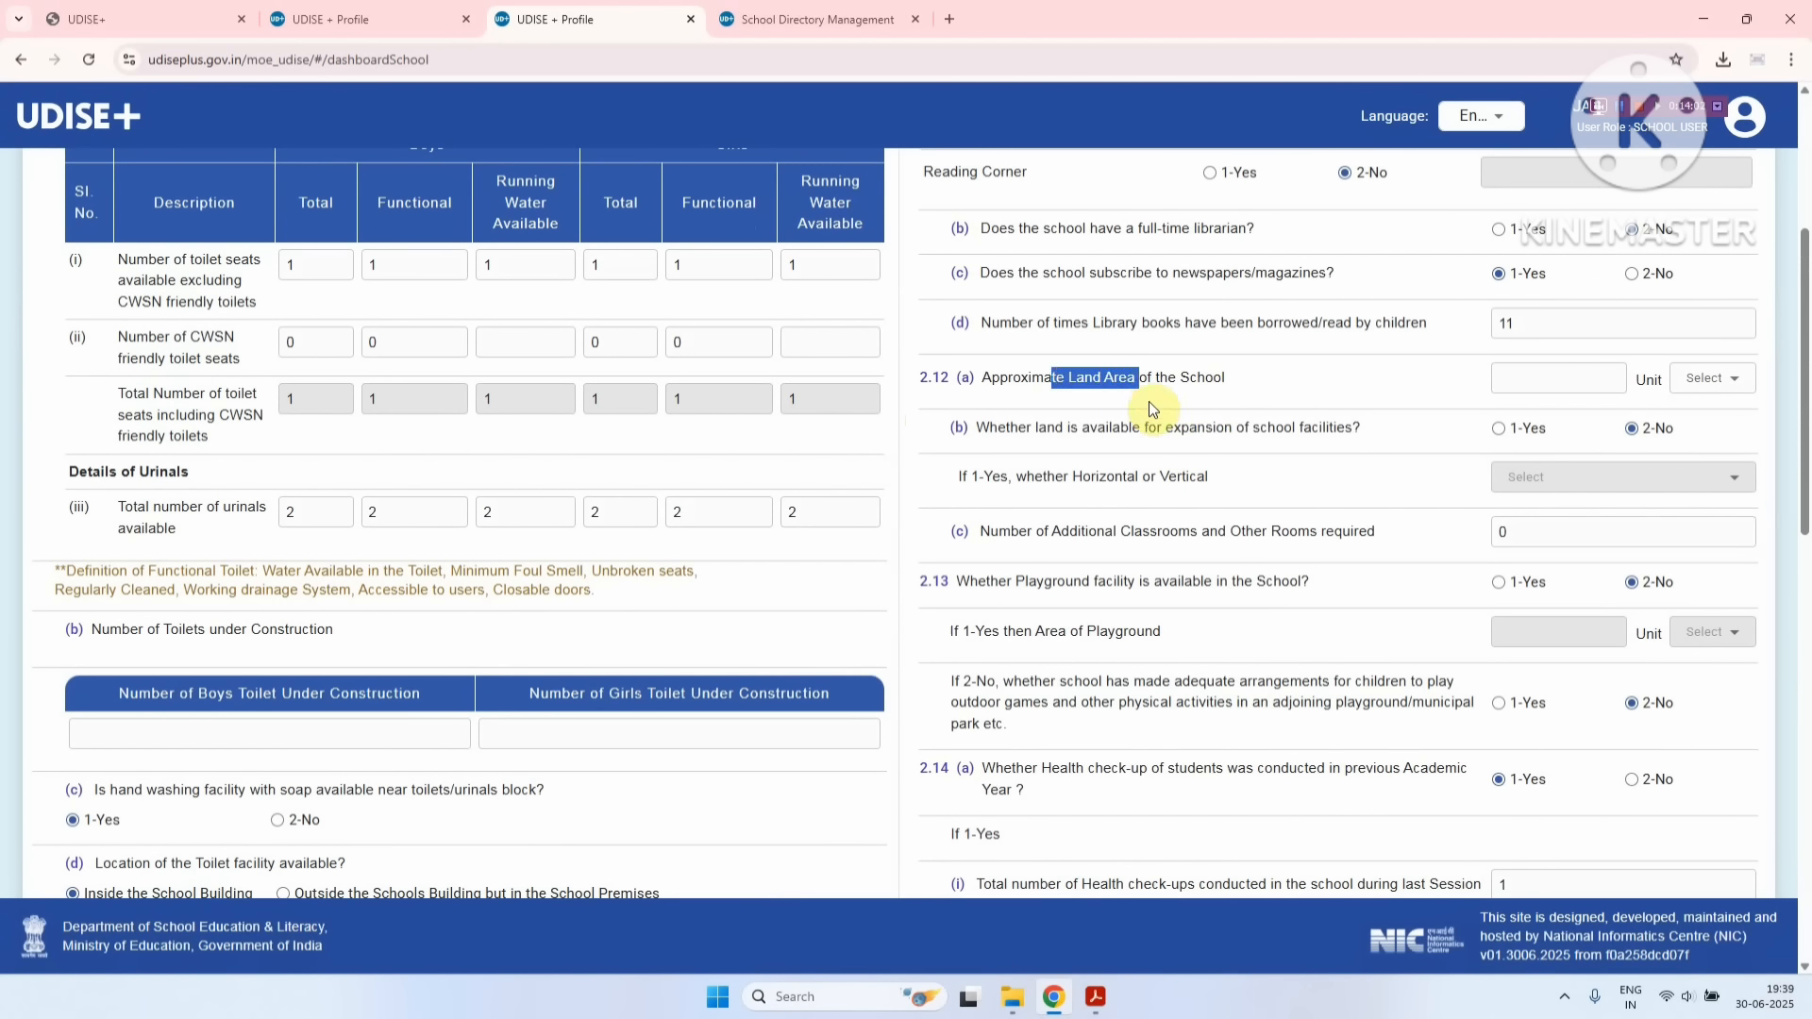
click(1596, 371)
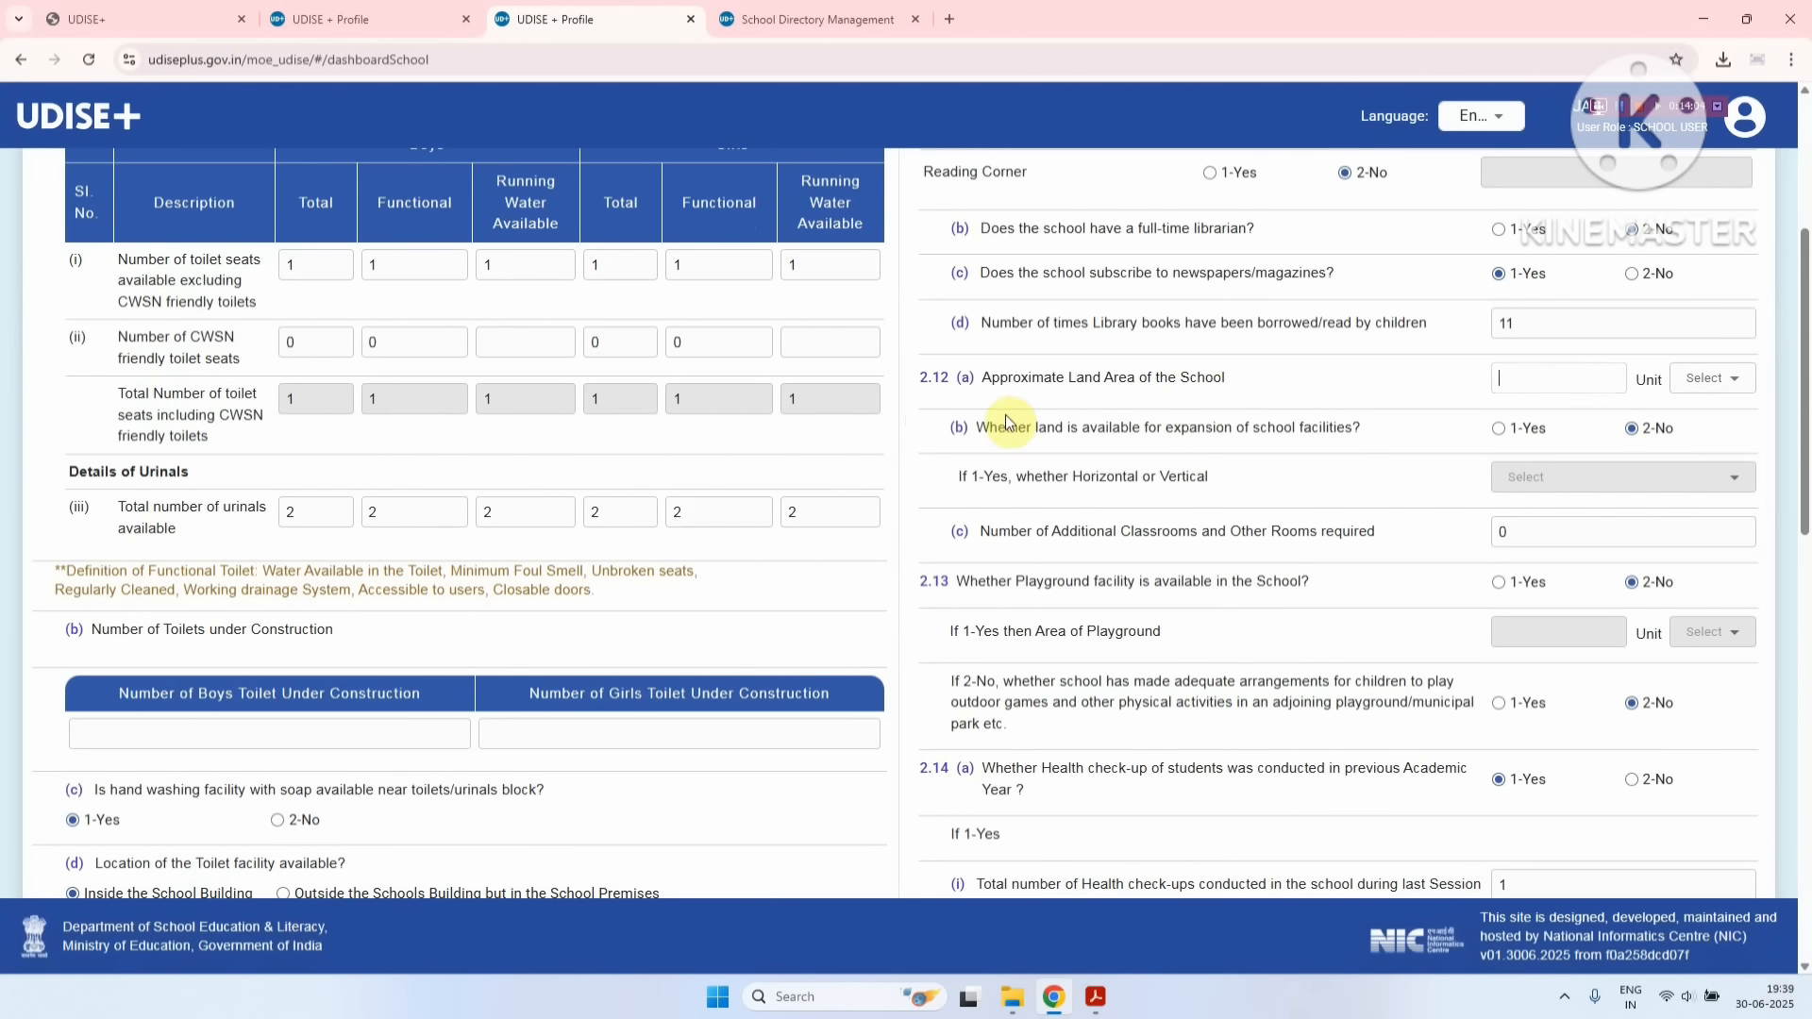
drag(1102, 377, 1282, 387)
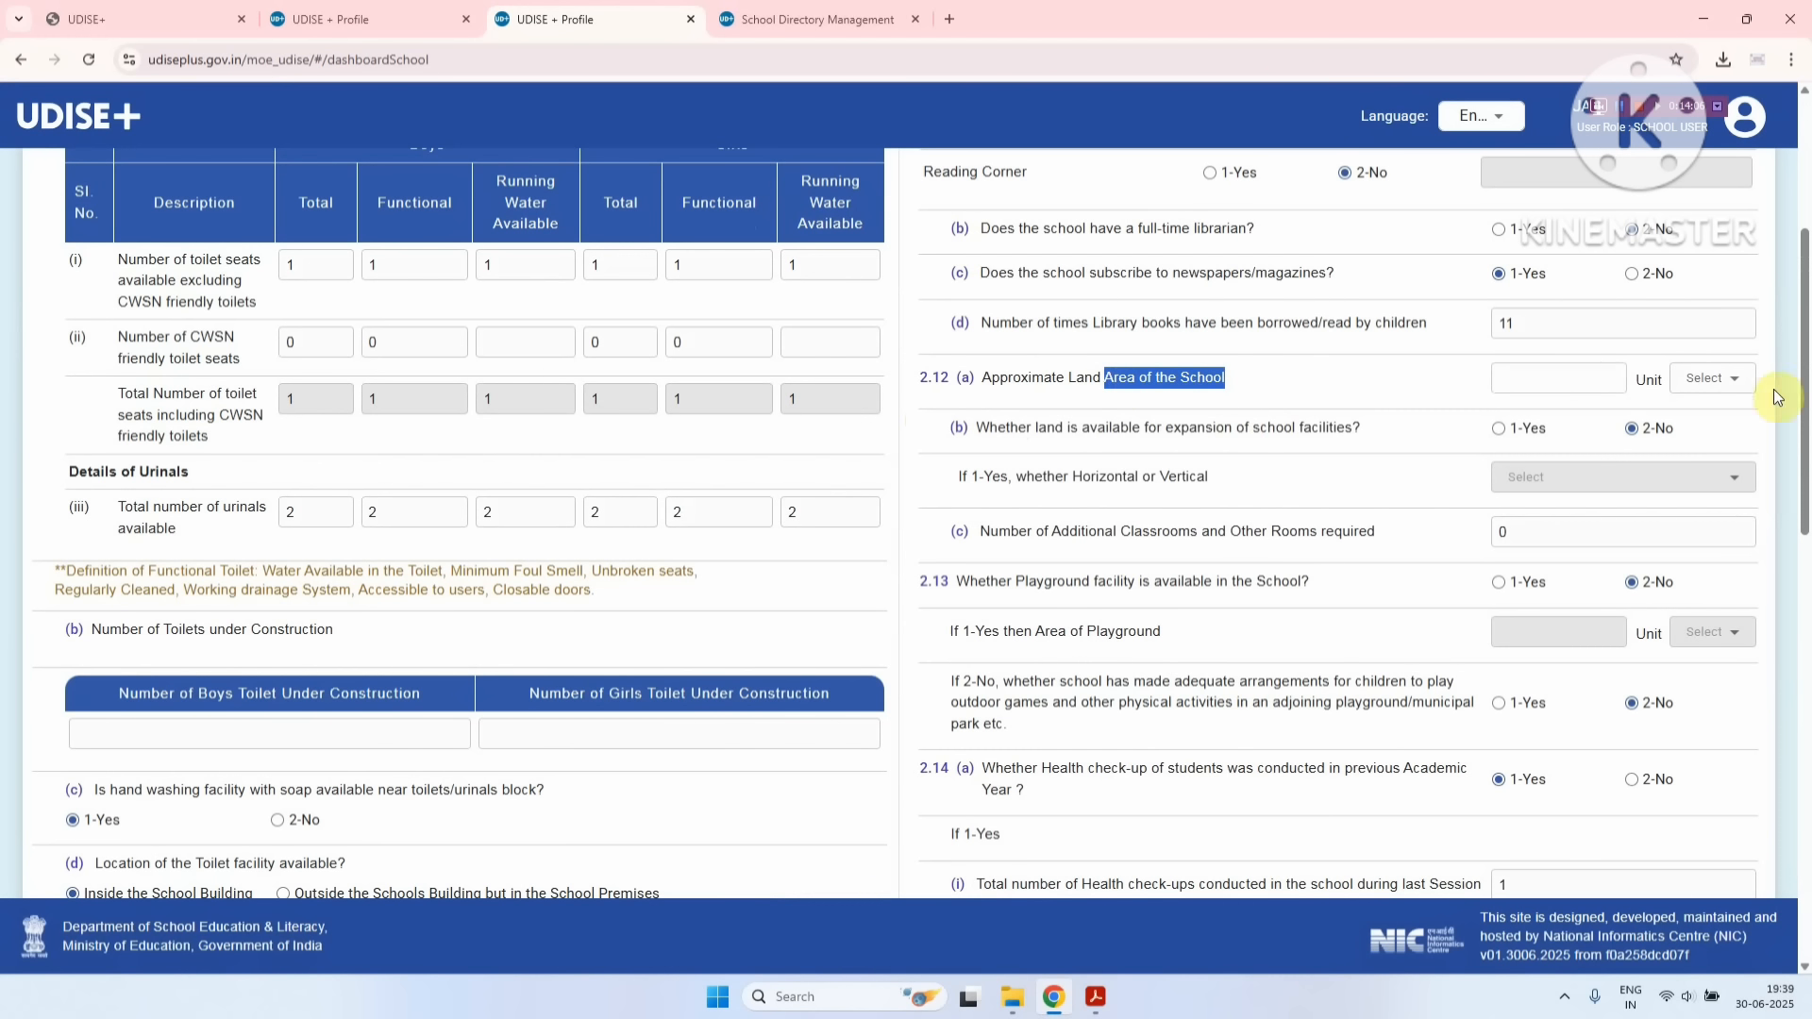
click(1712, 377)
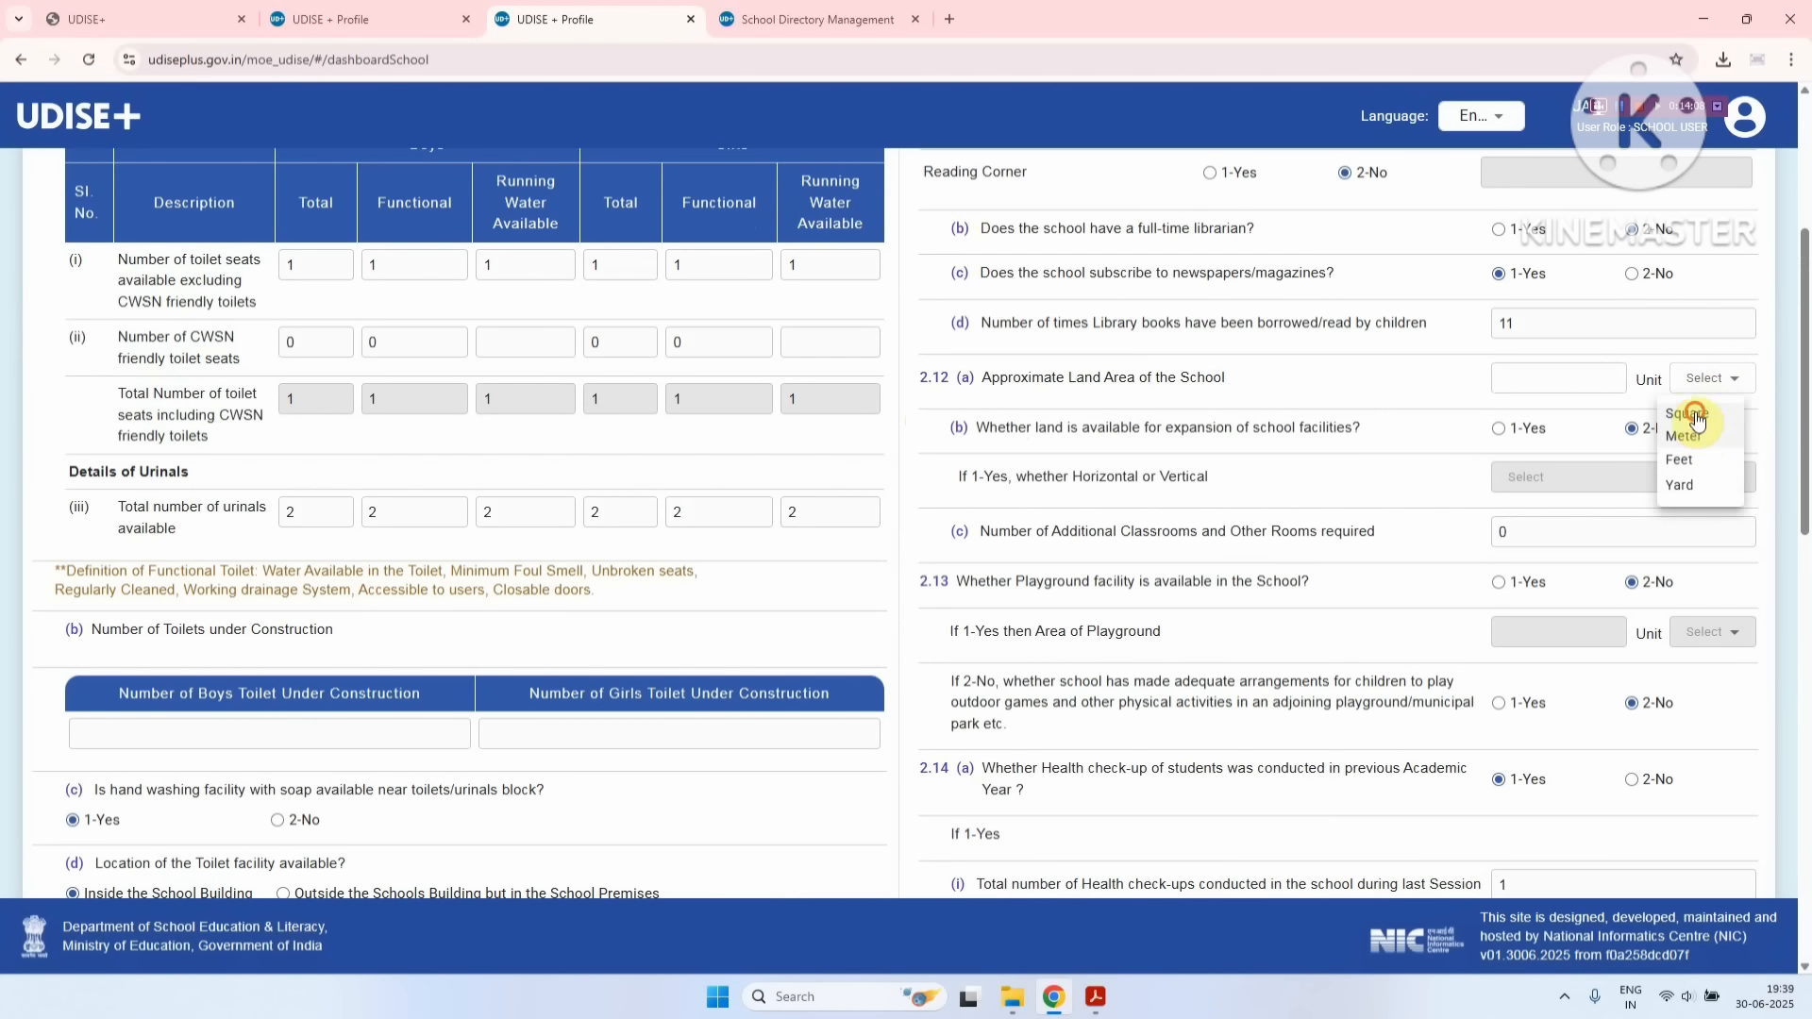
click(1698, 421)
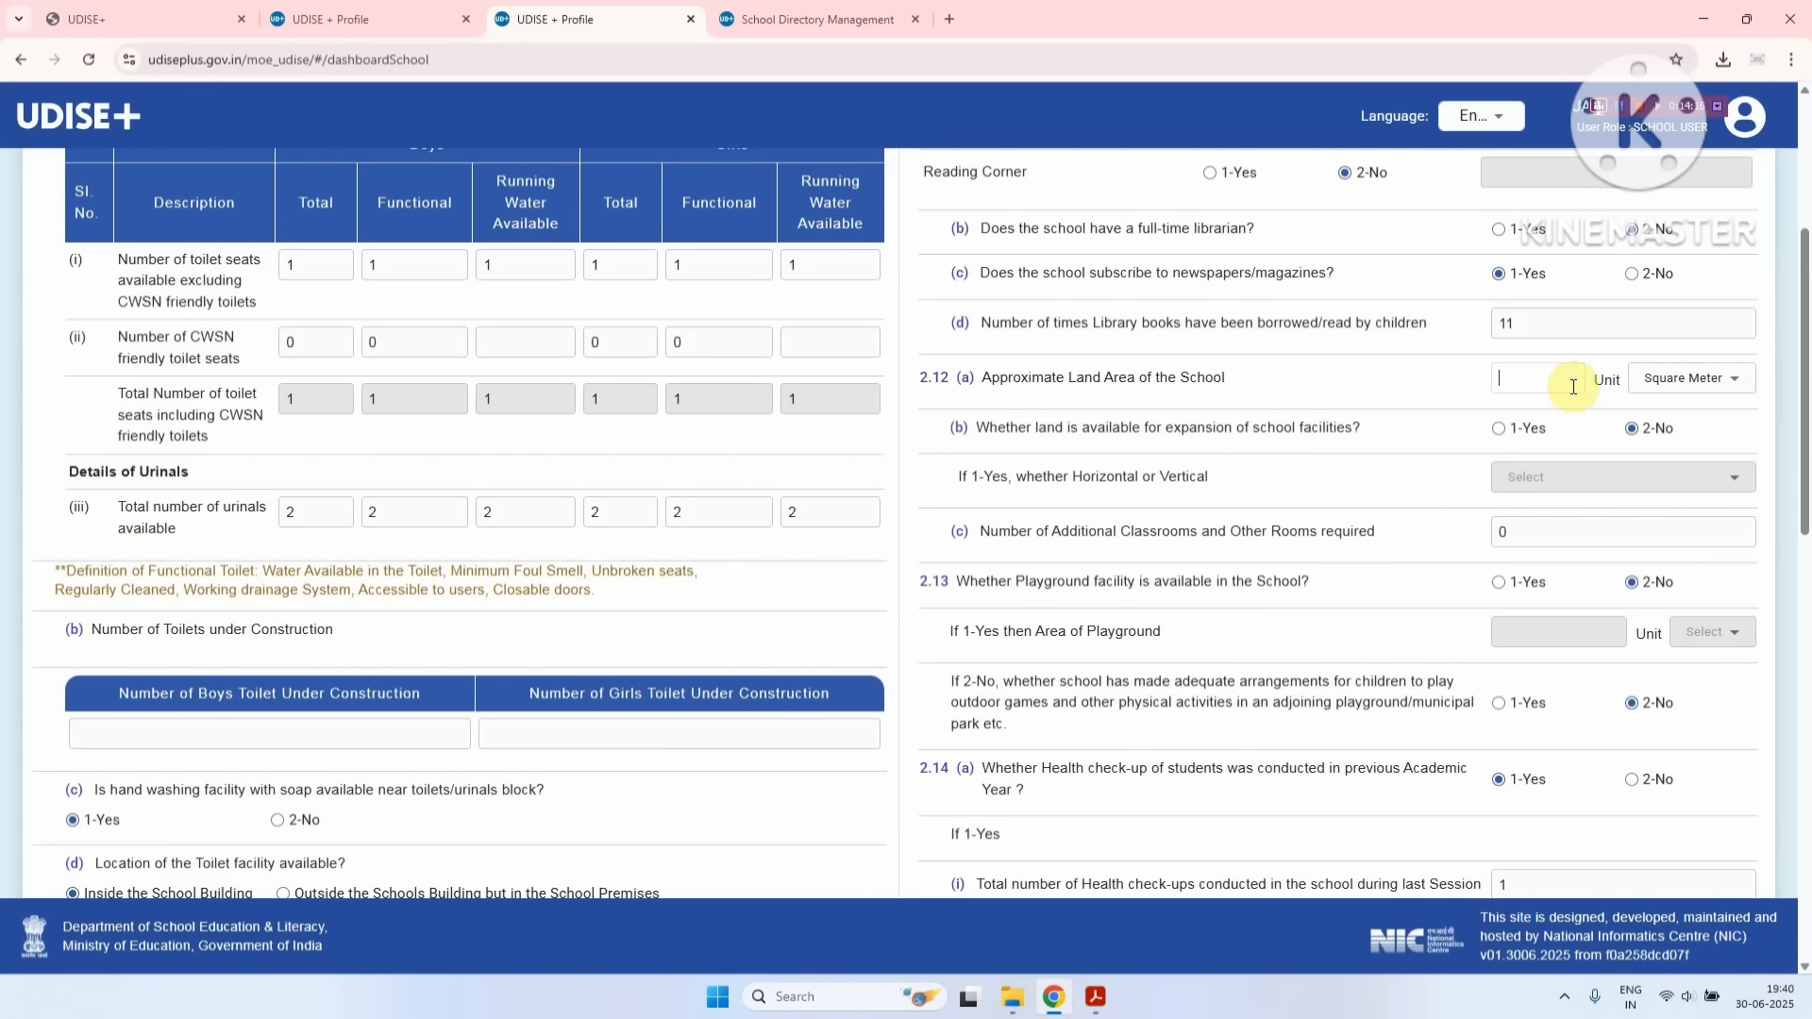
click(1685, 382)
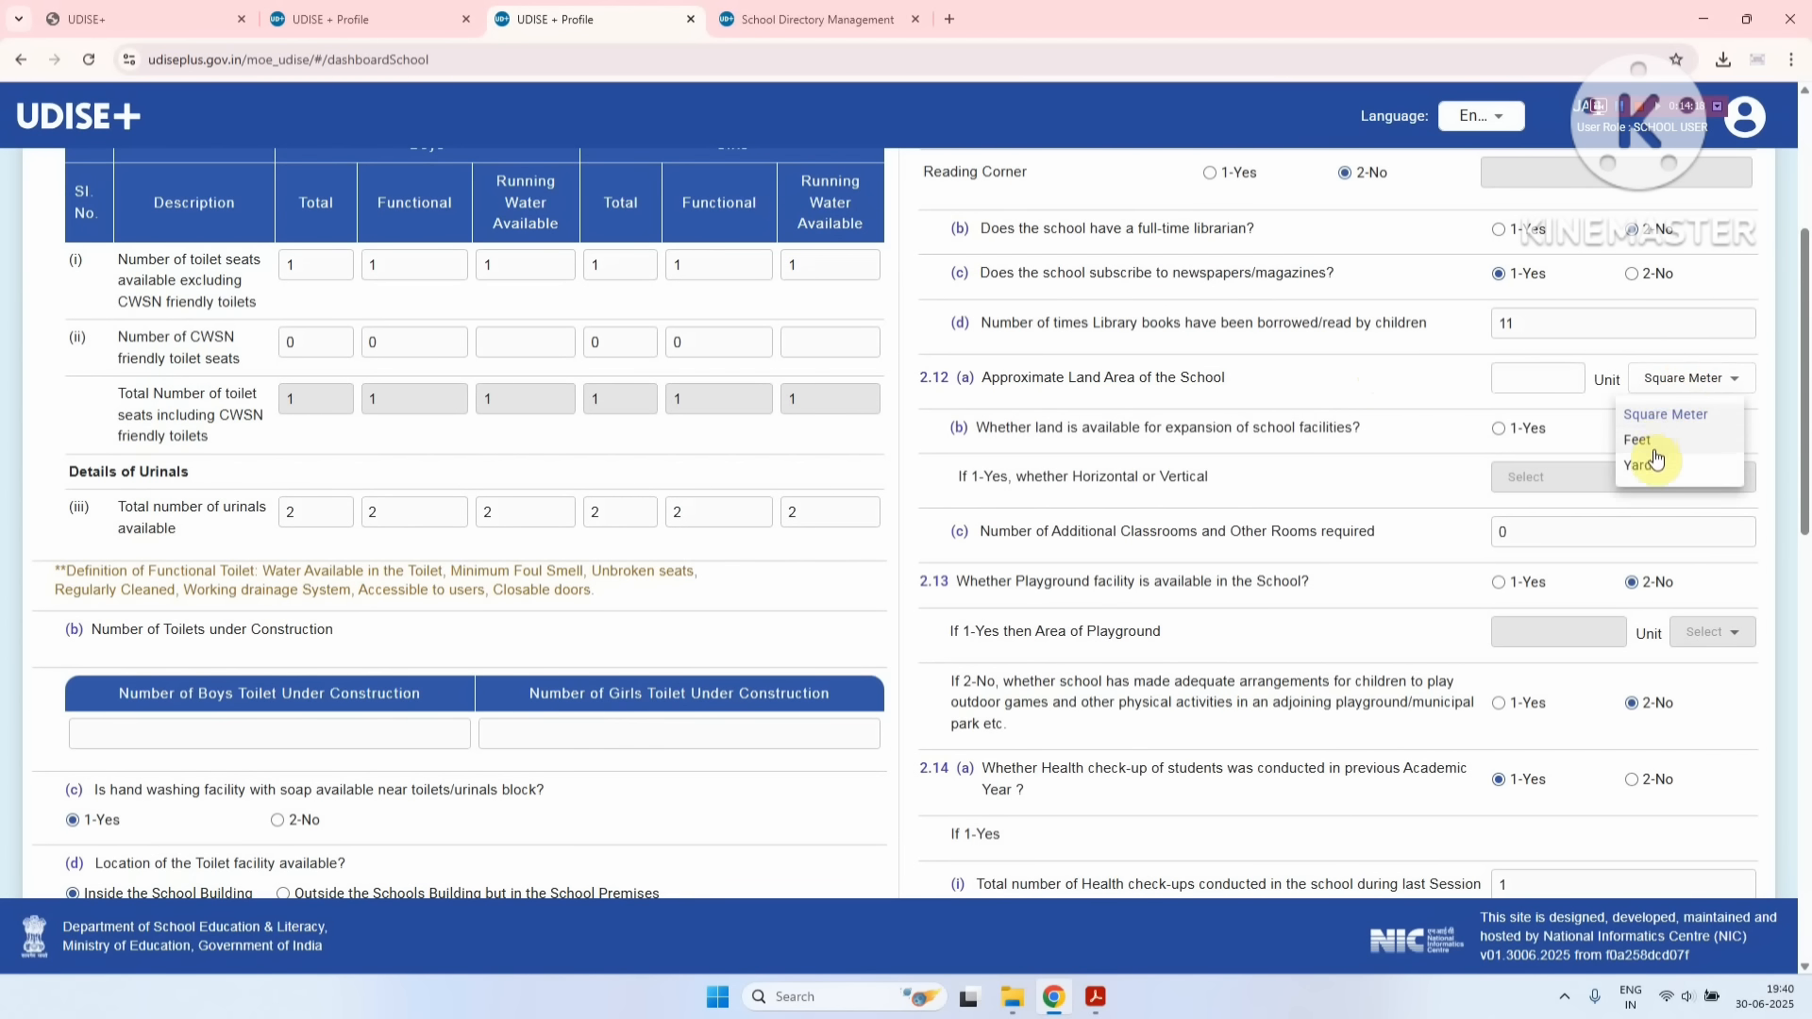
click(1677, 413)
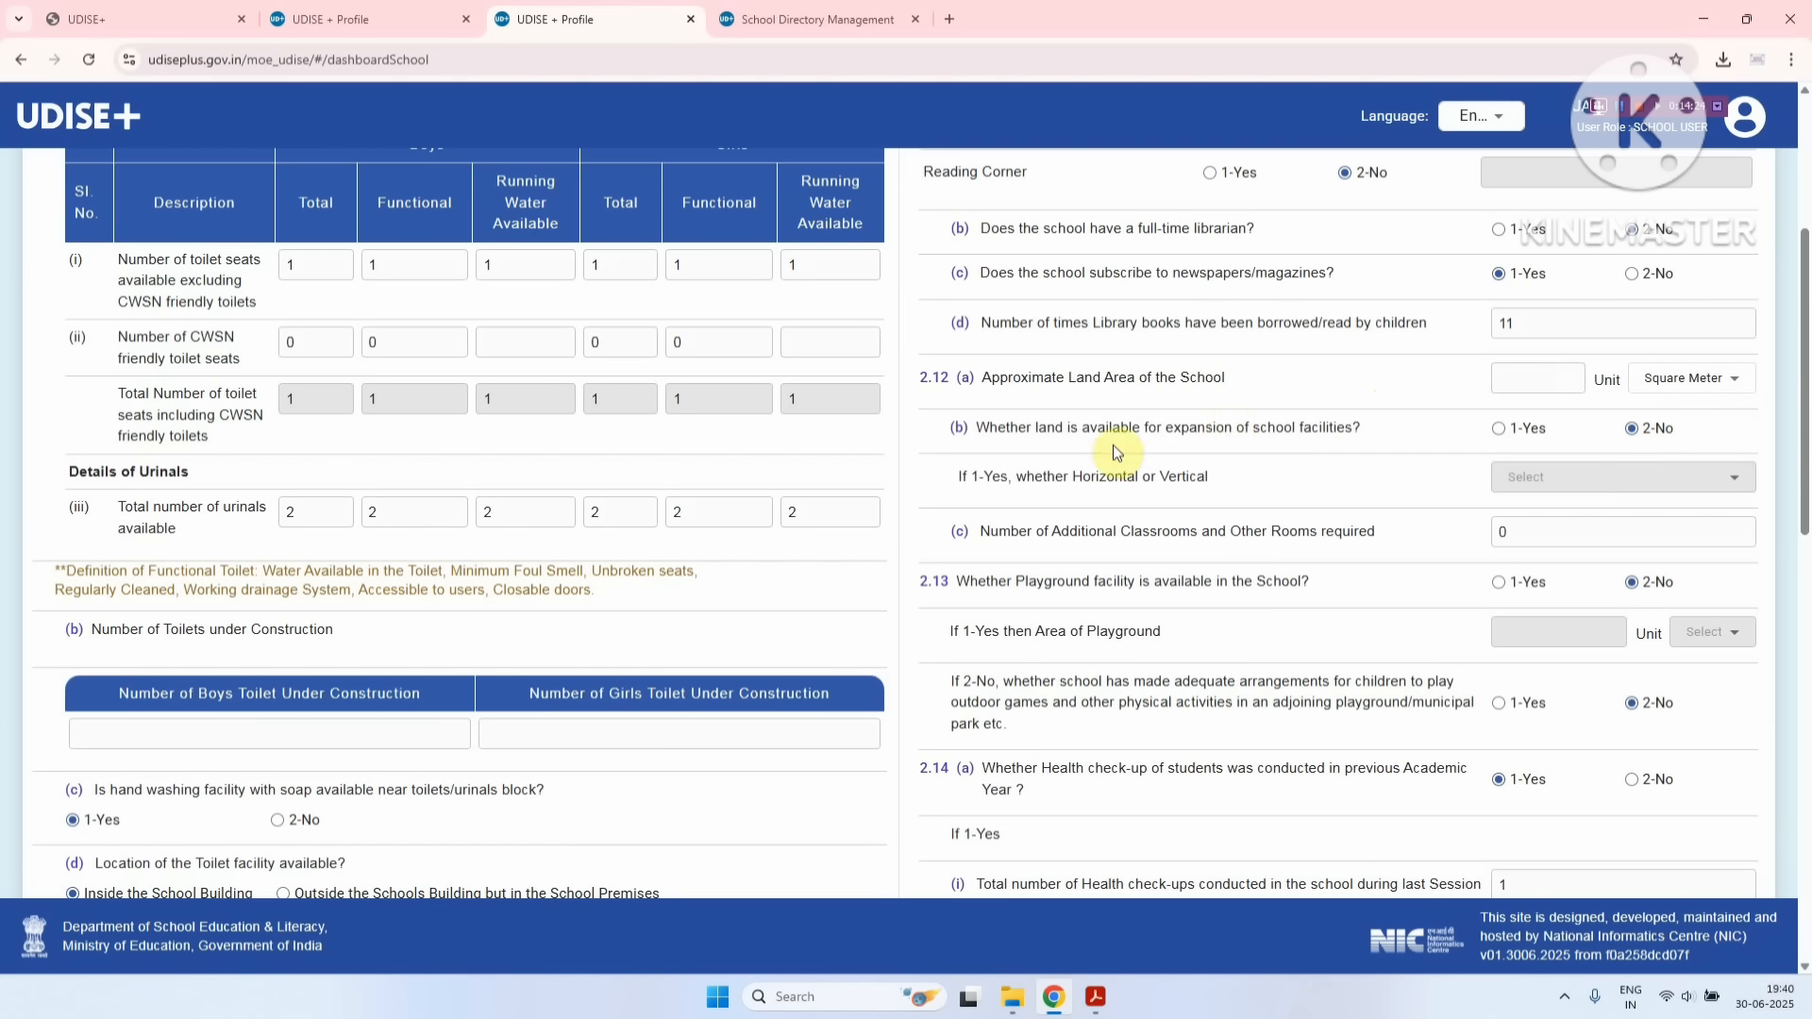
- Try 1-Yes for land available for expansion at 2.12 (b), check the Horizontal and Vertical options, and return the answer to 2-No
click(1499, 432)
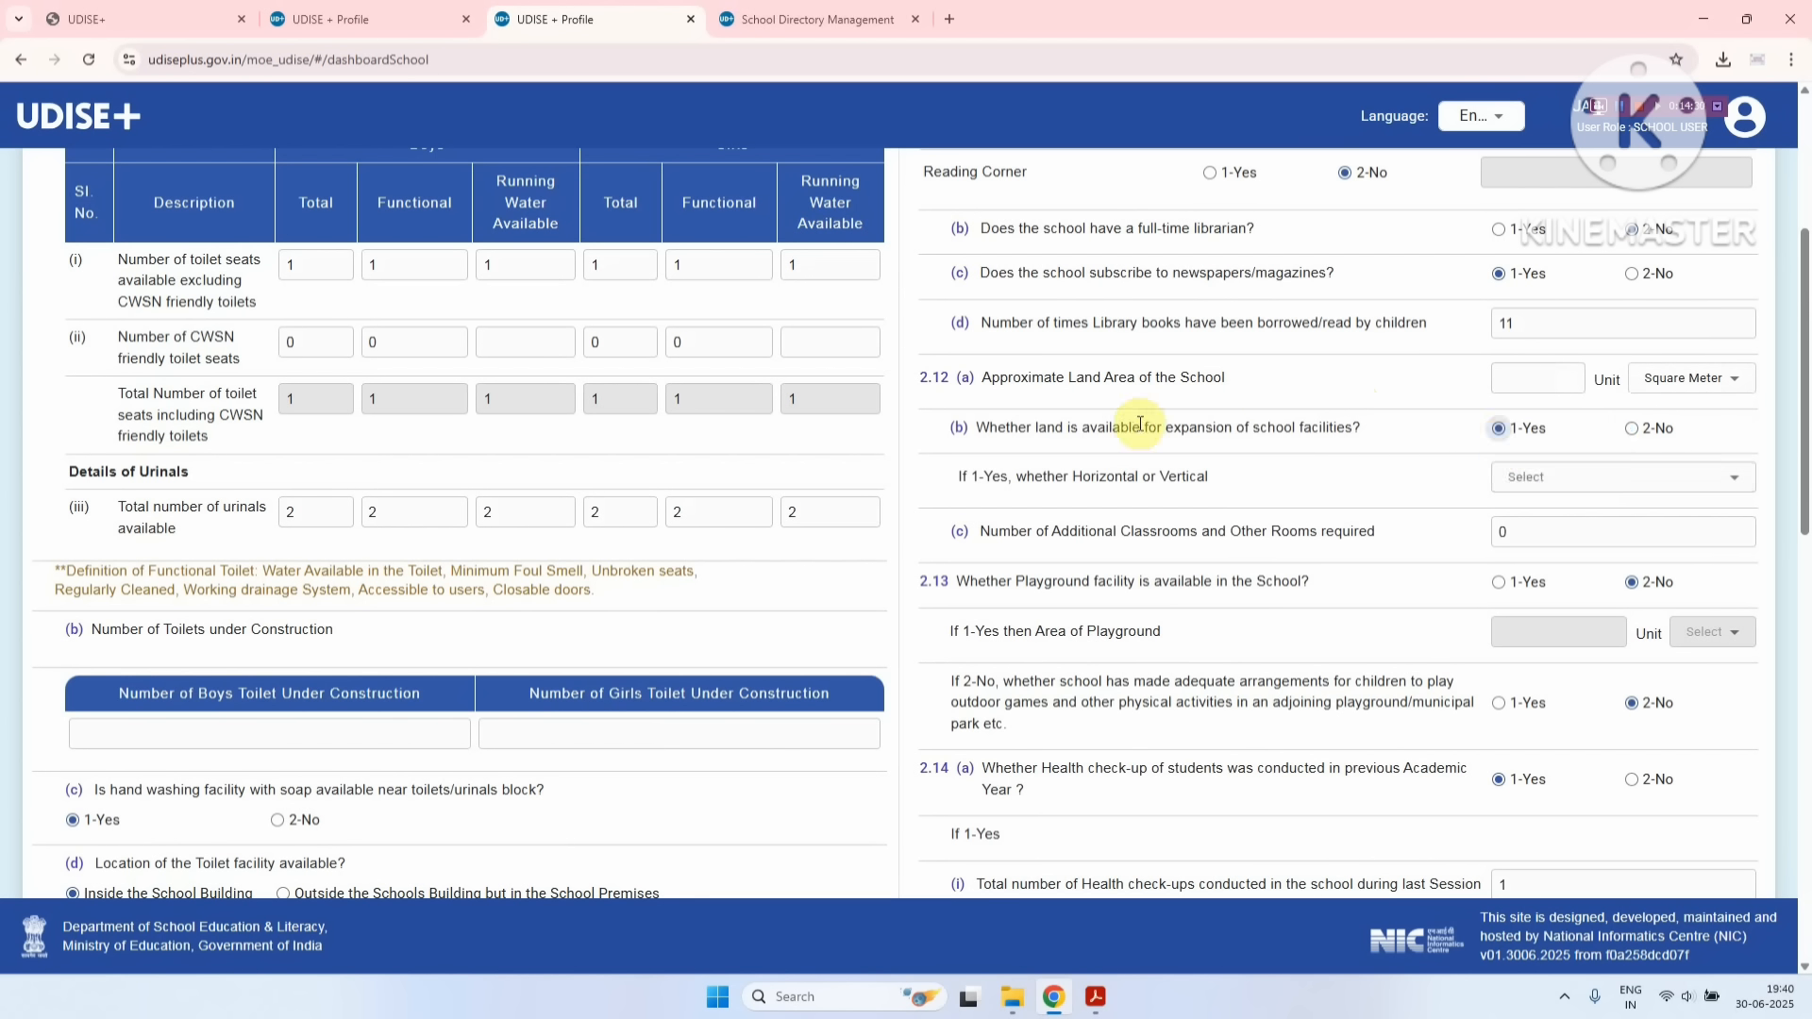
click(1553, 478)
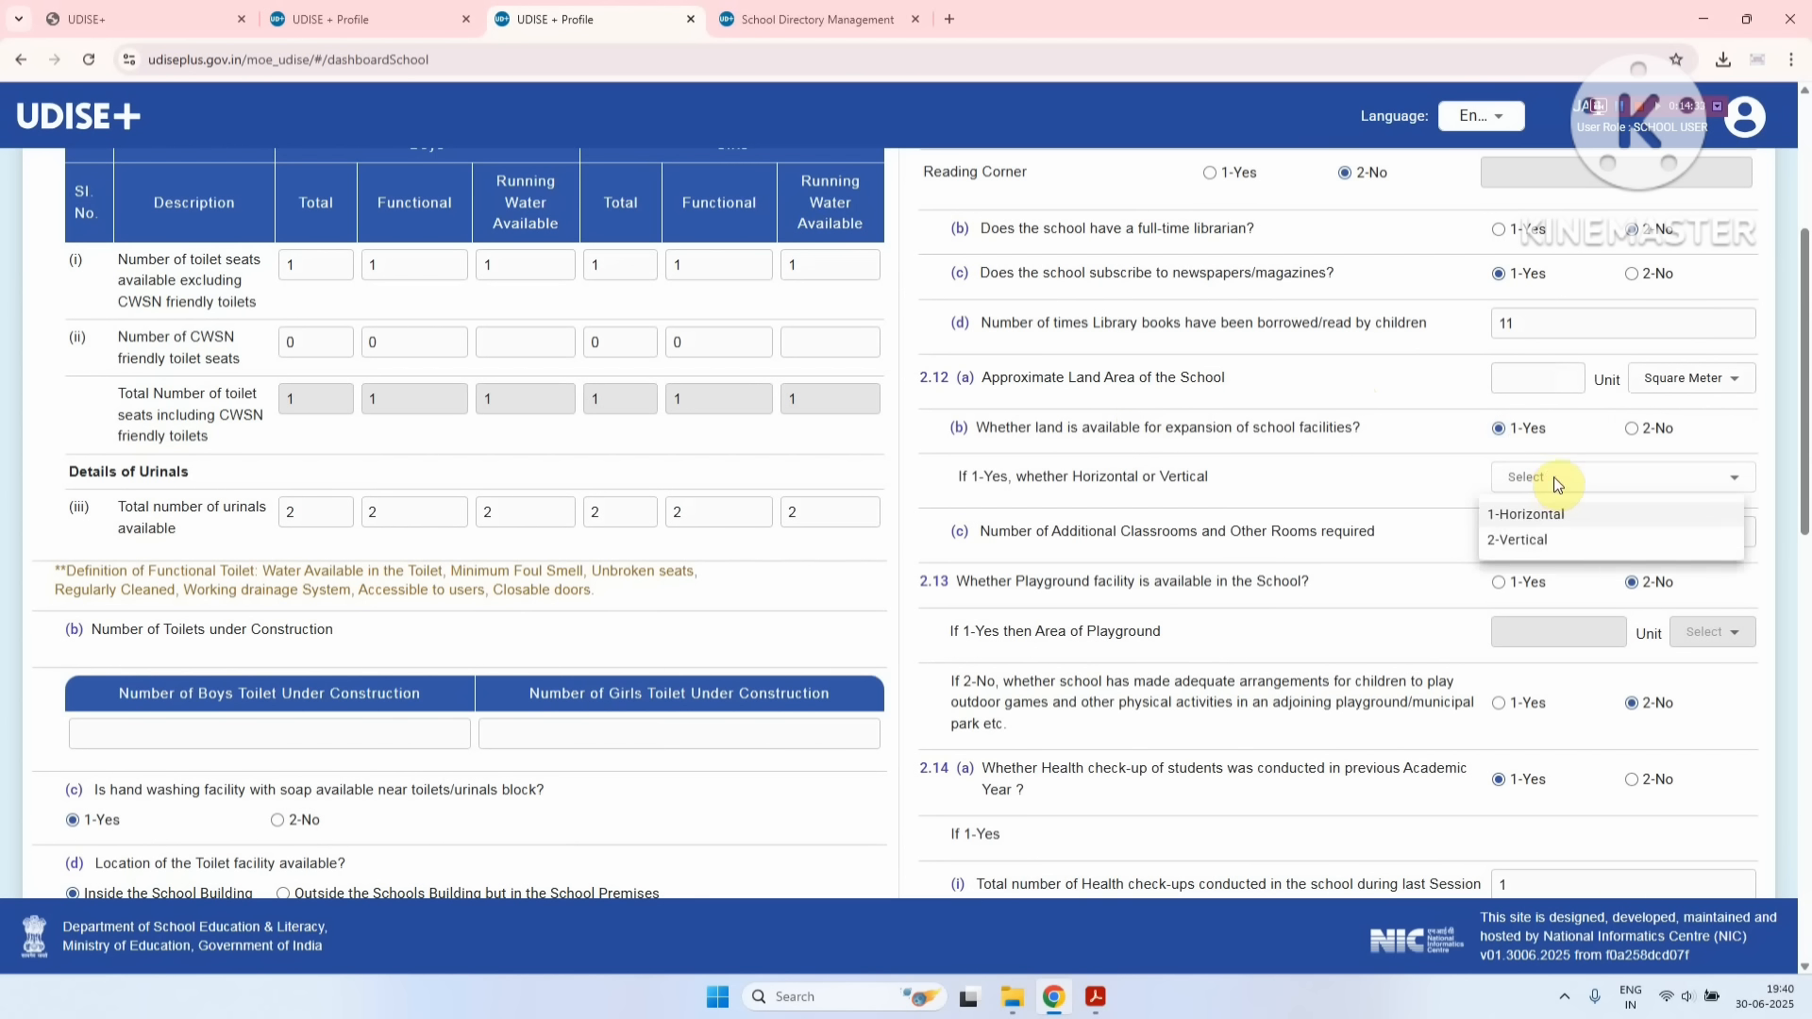
click(1632, 430)
click(1633, 430)
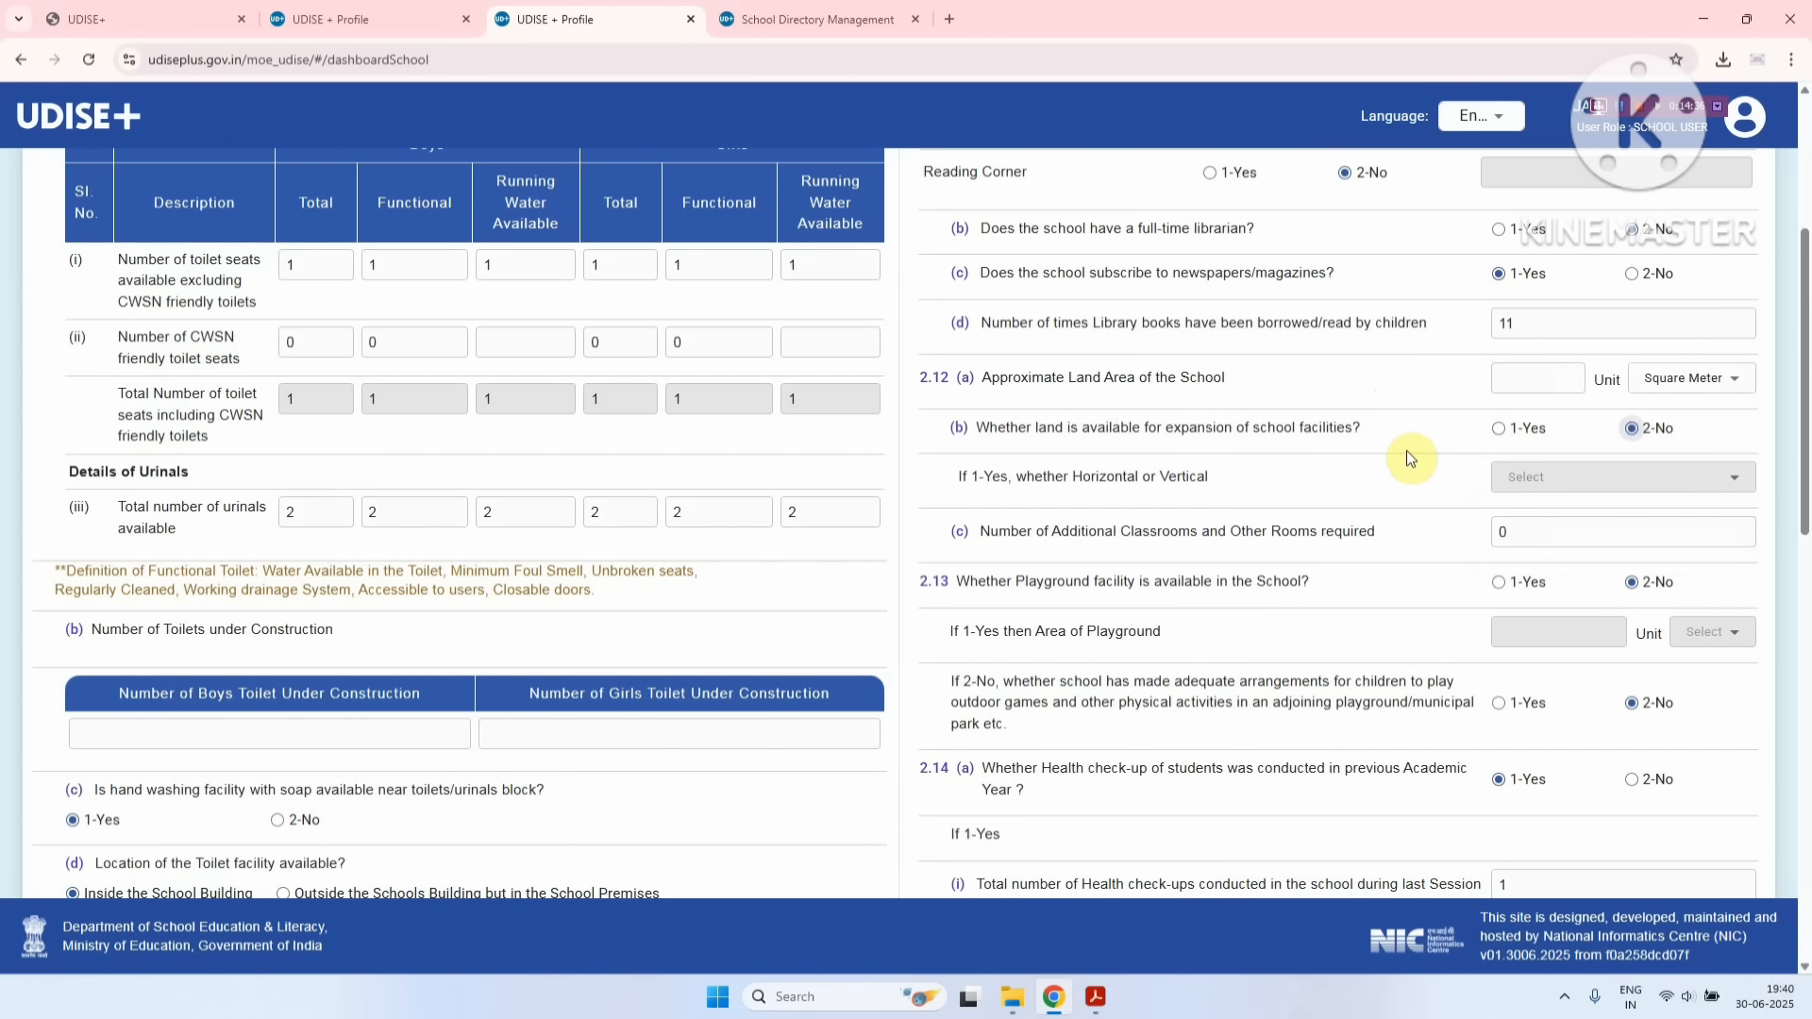
- Review the playground, health check-up, ramp, special educator, kitchen, dustbin and furniture items at 2.13 to 2.19
scroll(1406, 451, down, 3)
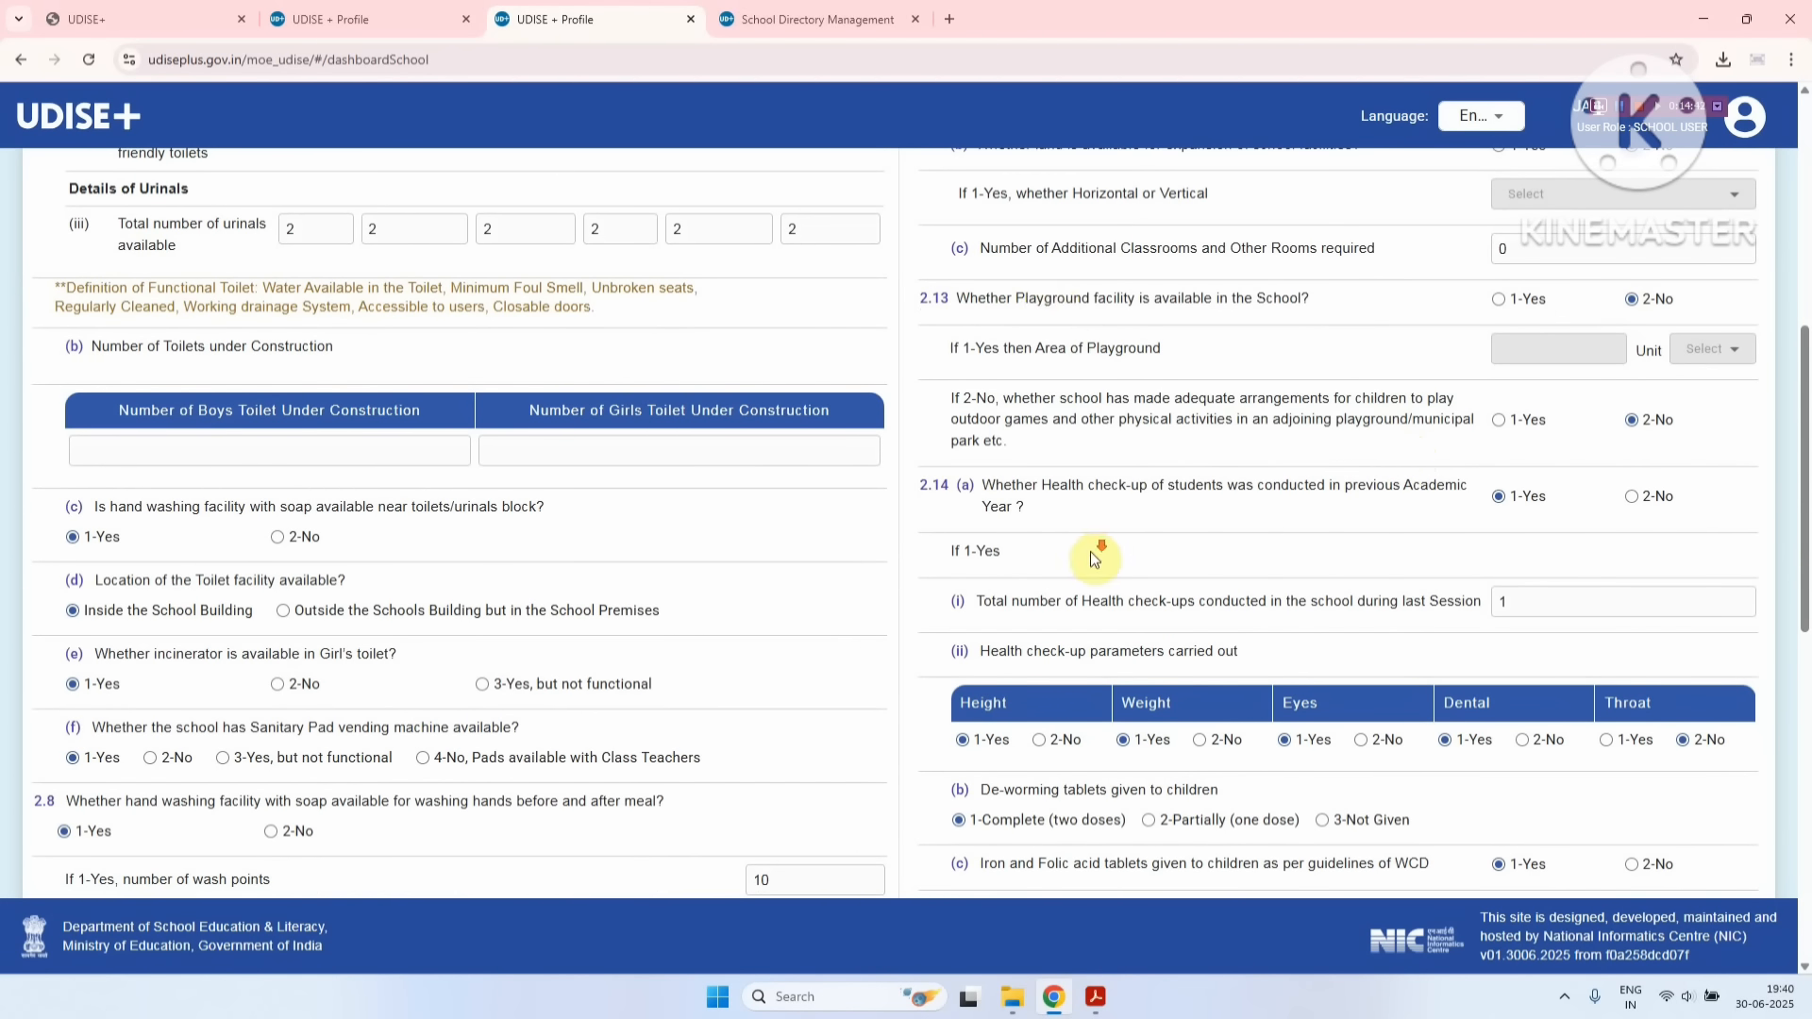
scroll(1090, 551, down, 3)
scroll(1089, 551, down, 2)
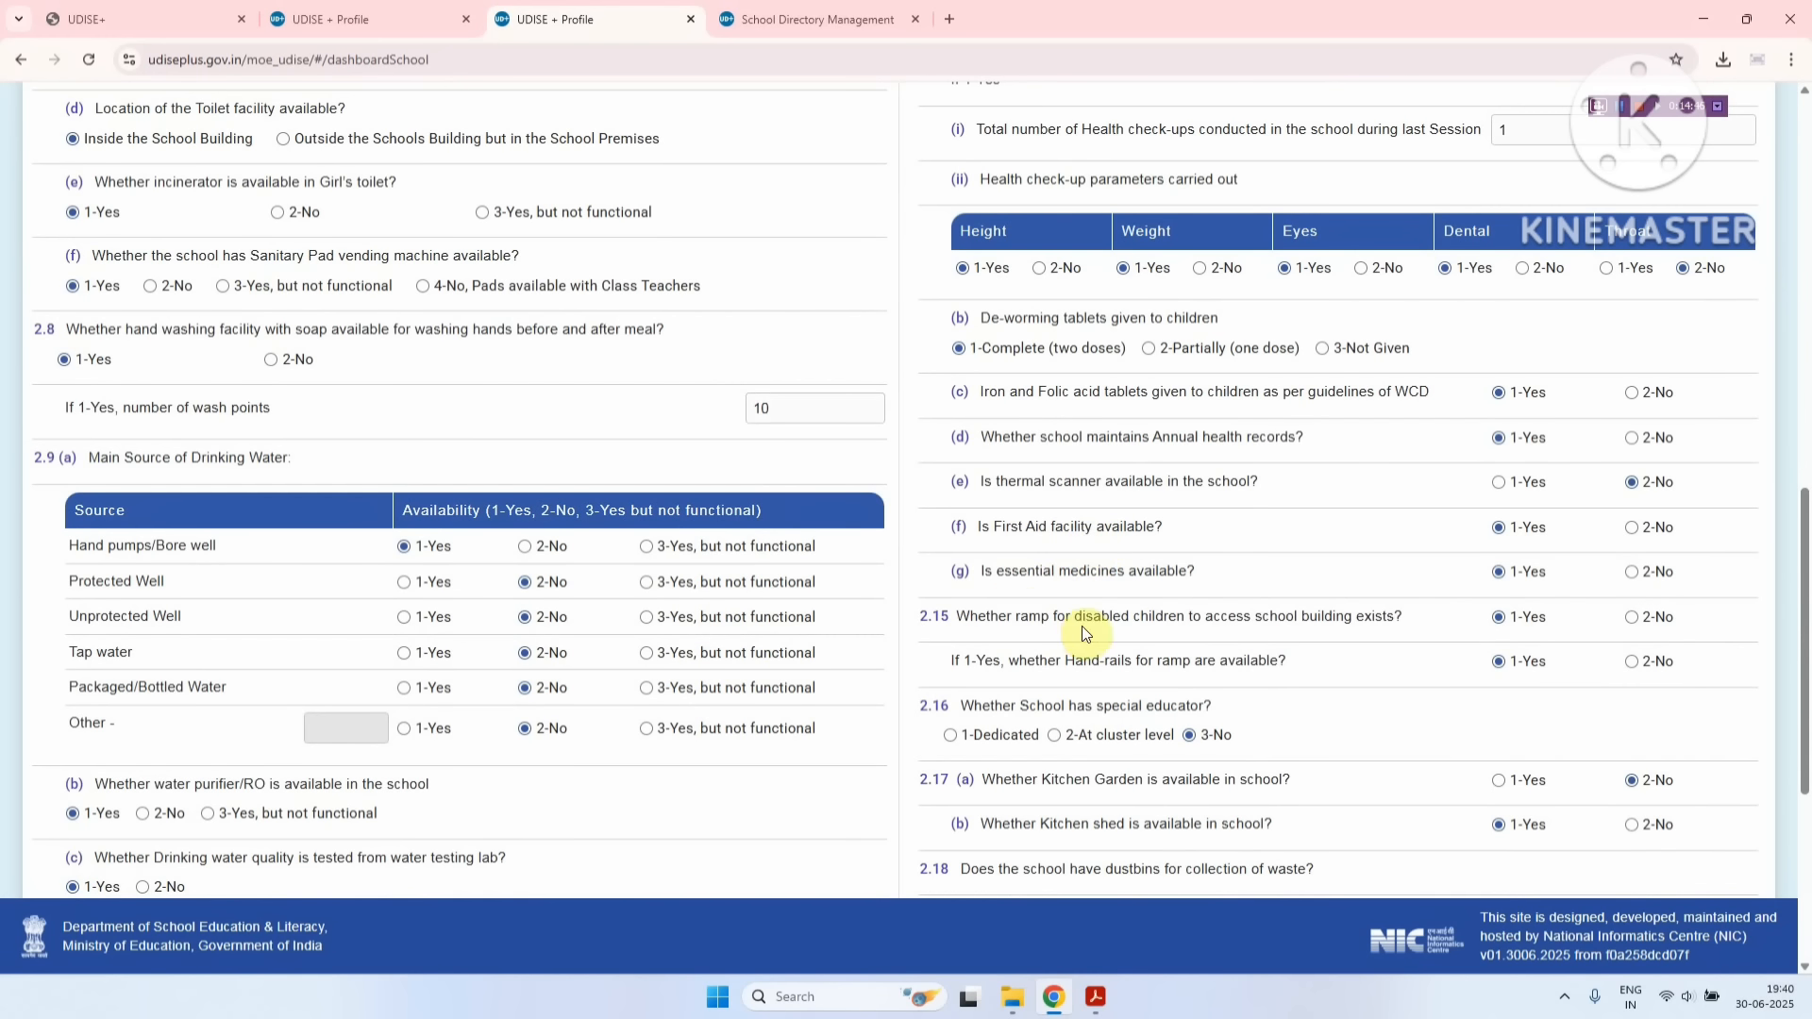
scroll(1085, 632, down, 3)
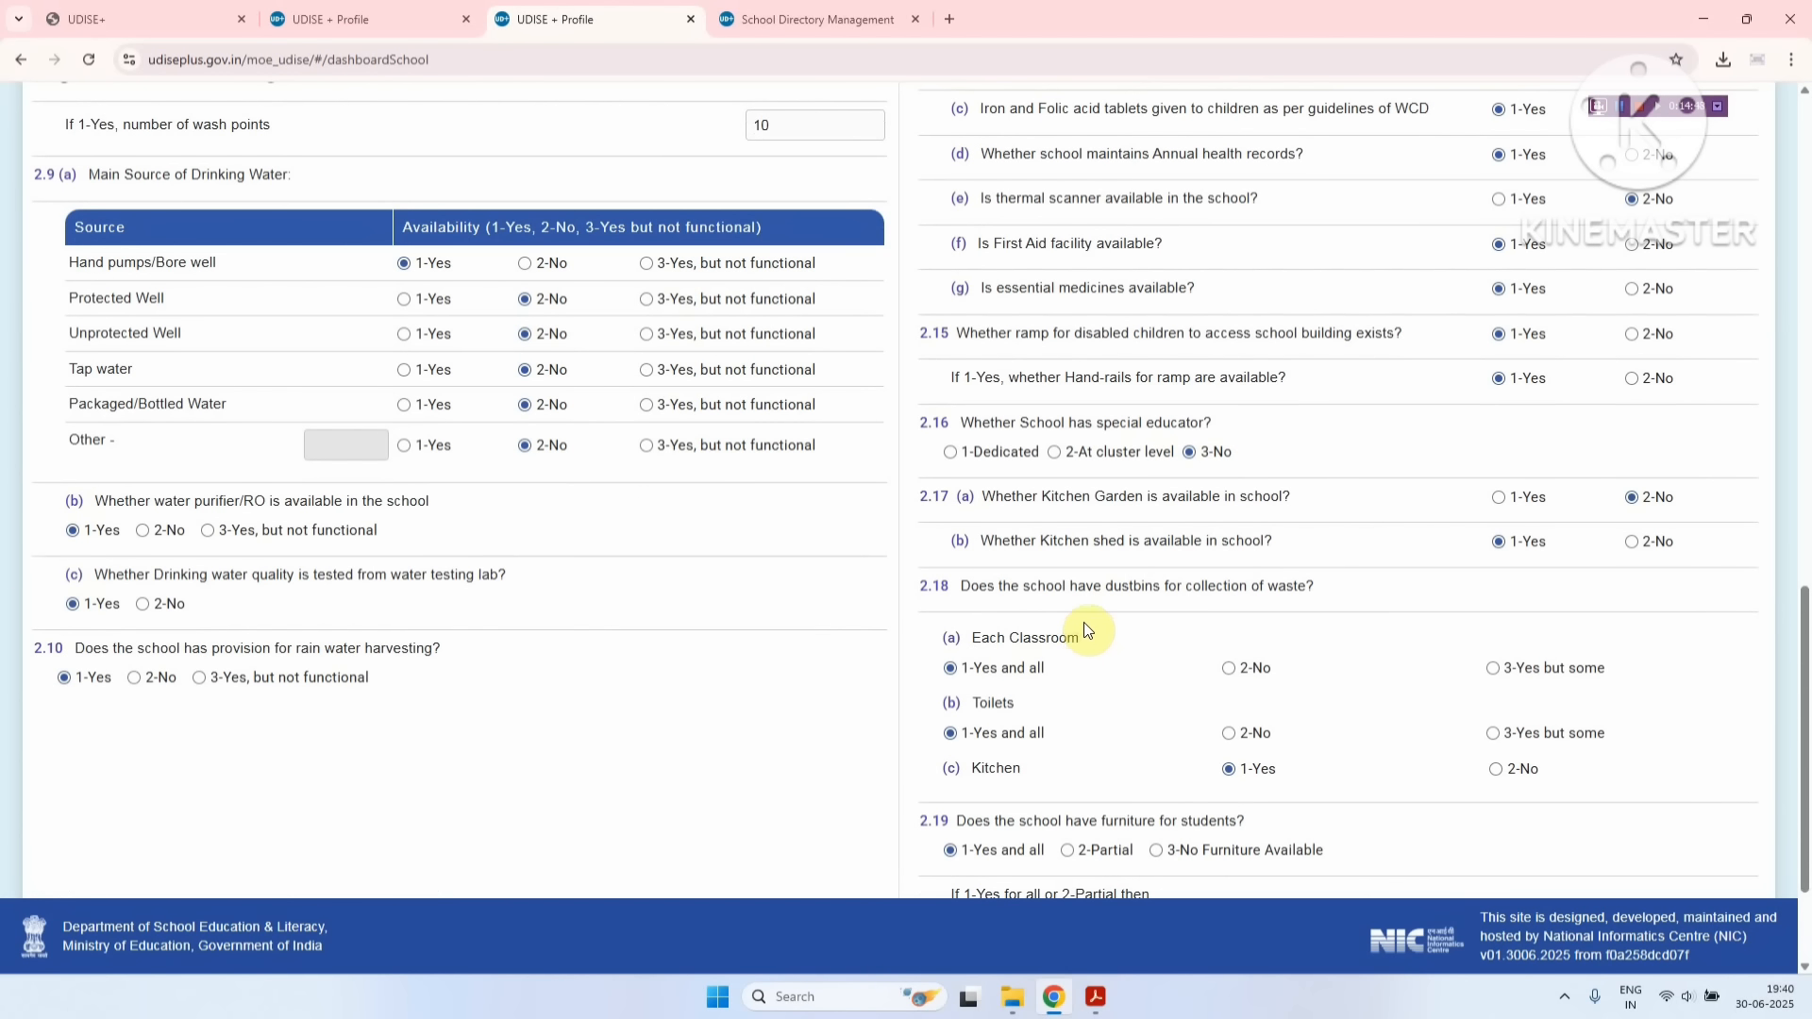
scroll(1087, 628, down, 2)
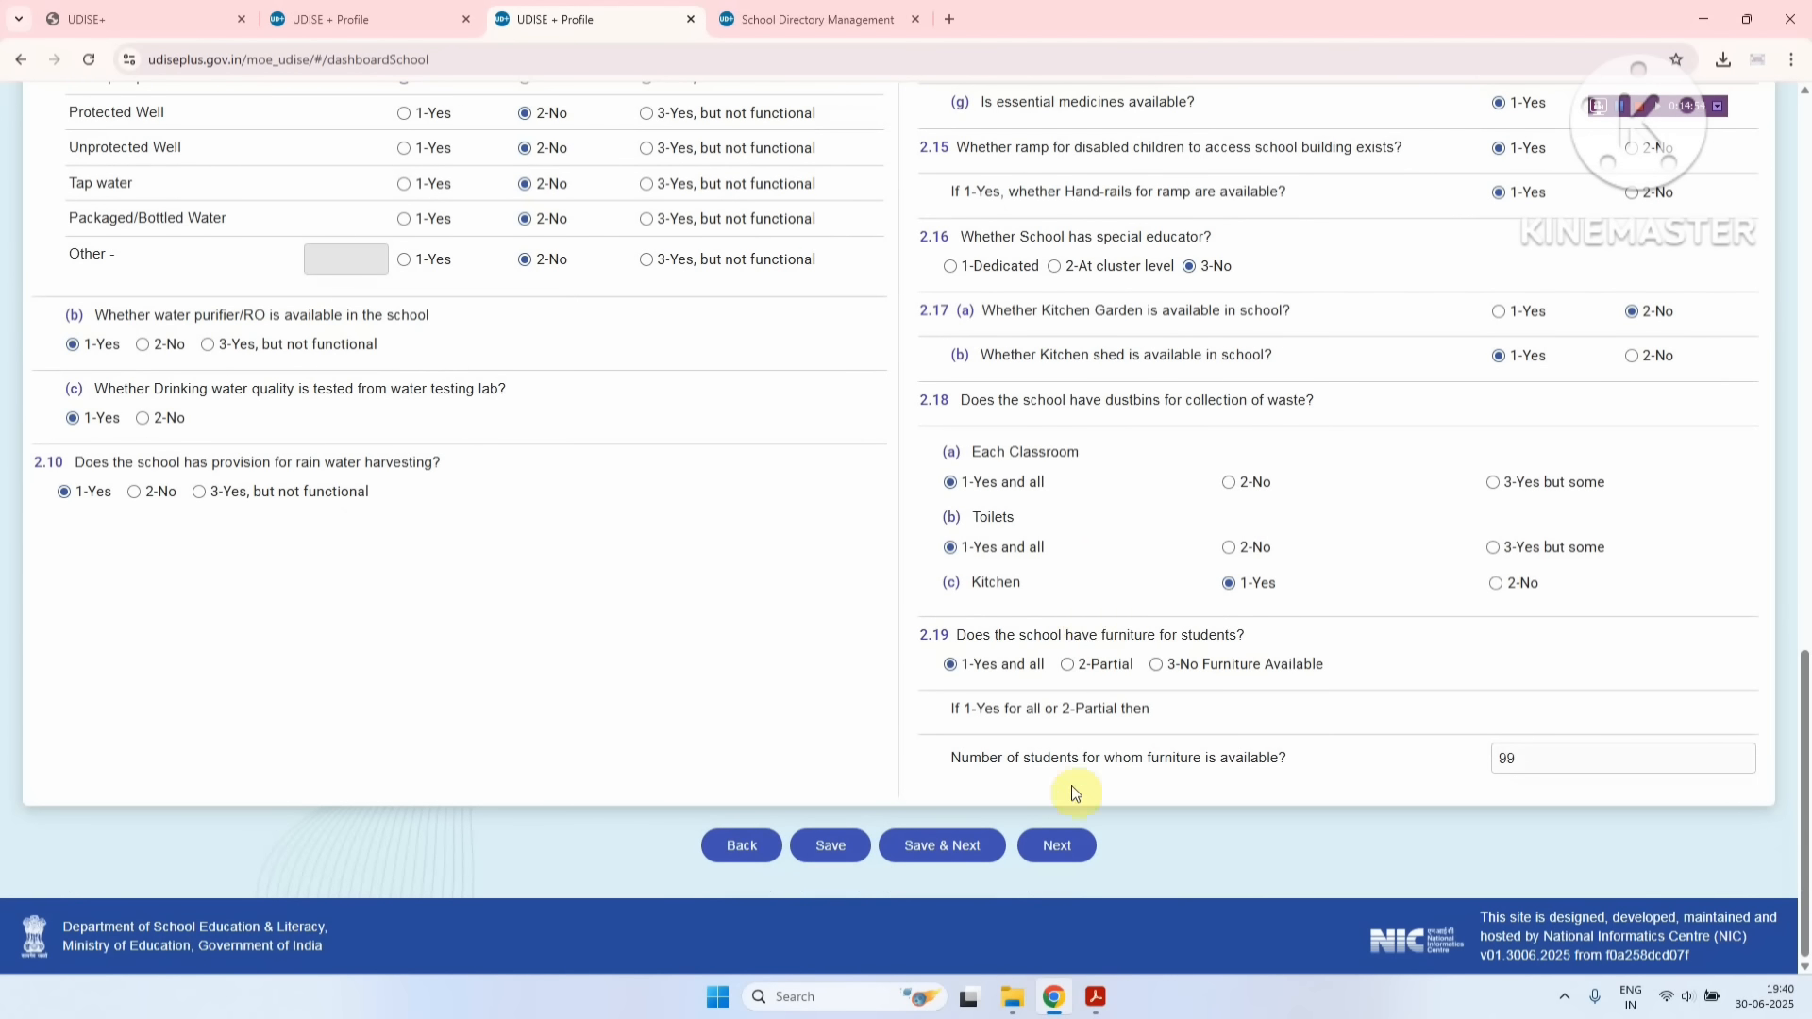
- Go on through the hostel and equipment items on form 2.20 to 2.23 to Computers and Digital Initiatives (2.24 to 2.28)
click(1058, 857)
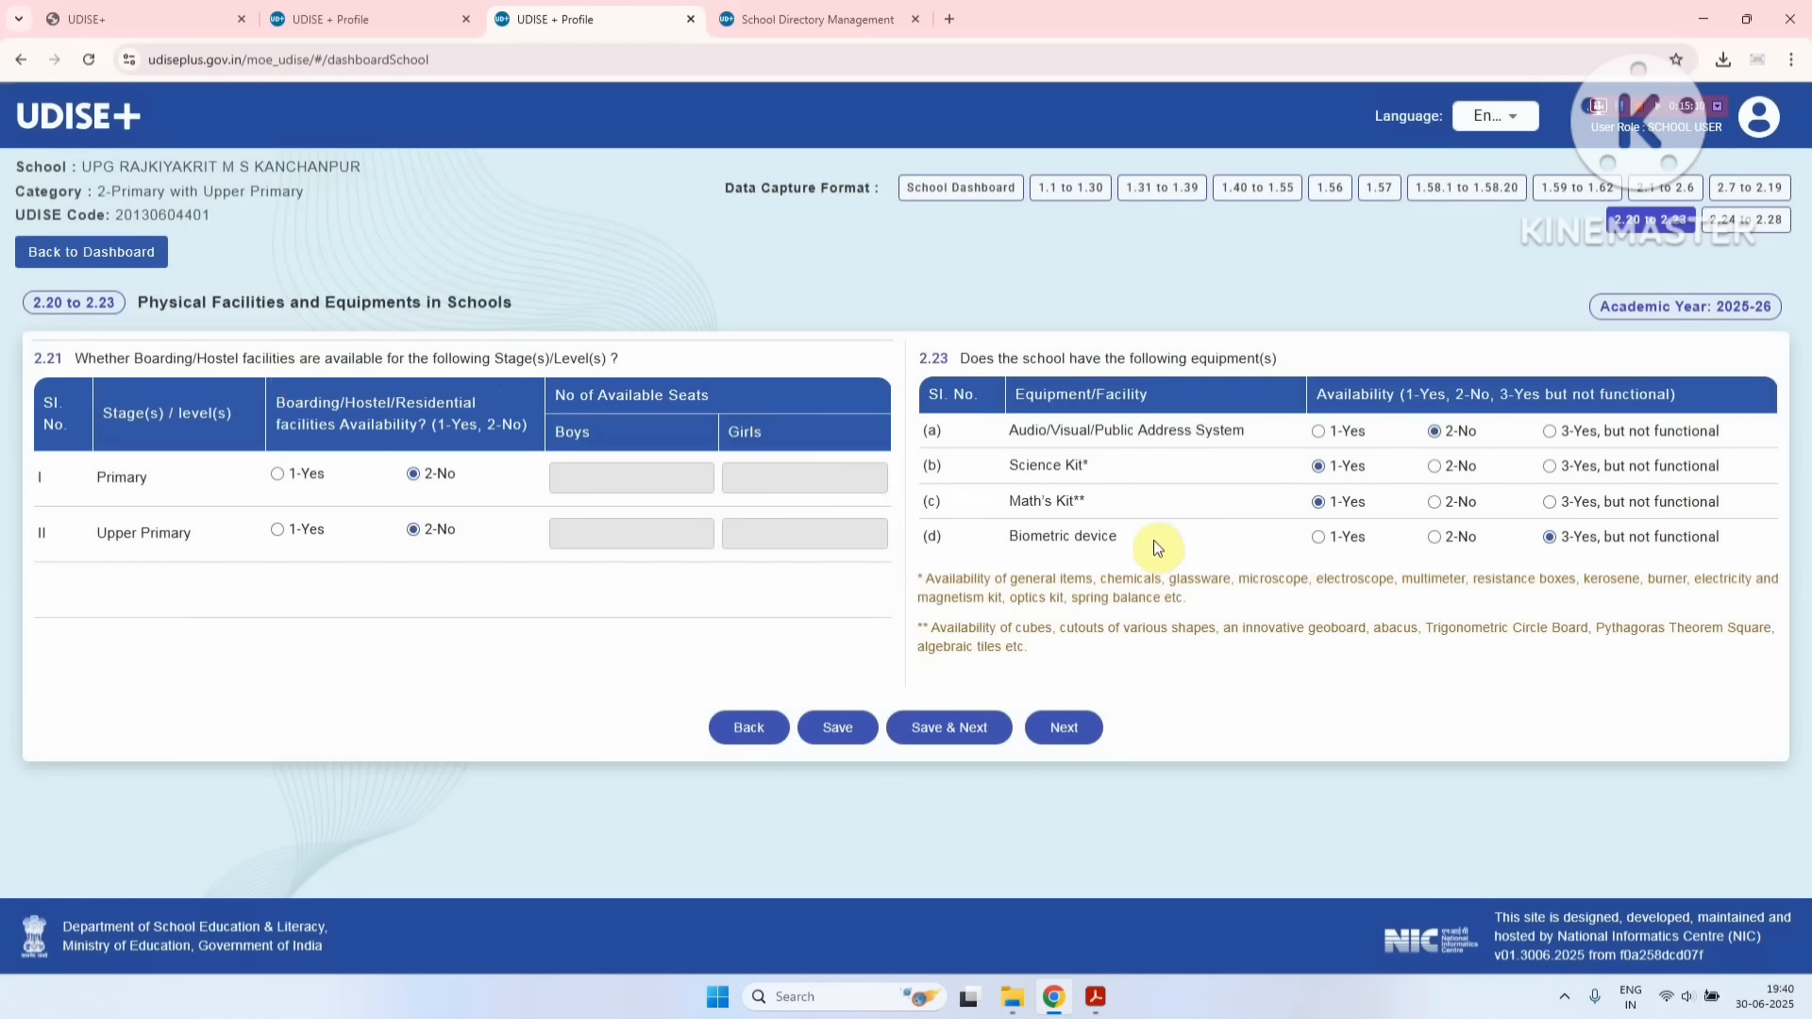
click(1061, 728)
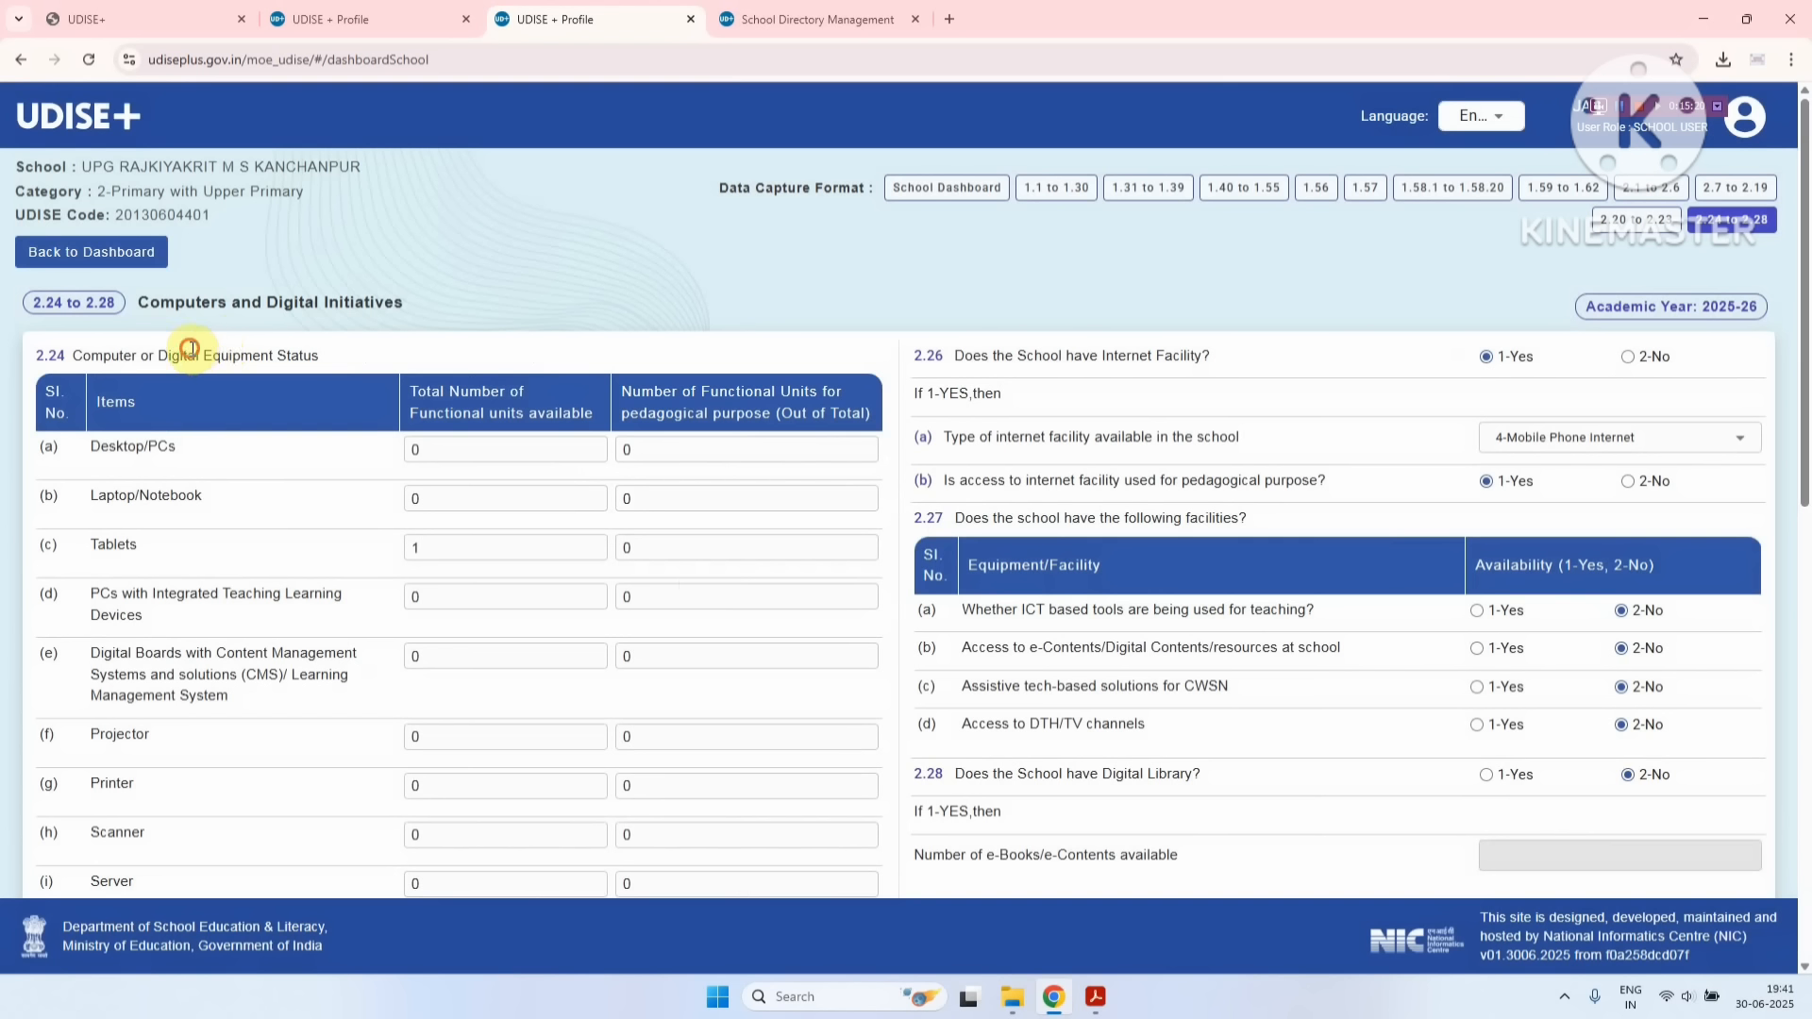
- Review the equipment items and the two column headings of the Computer or Digital Equipment Status table at 2.24
drag(188, 356, 286, 375)
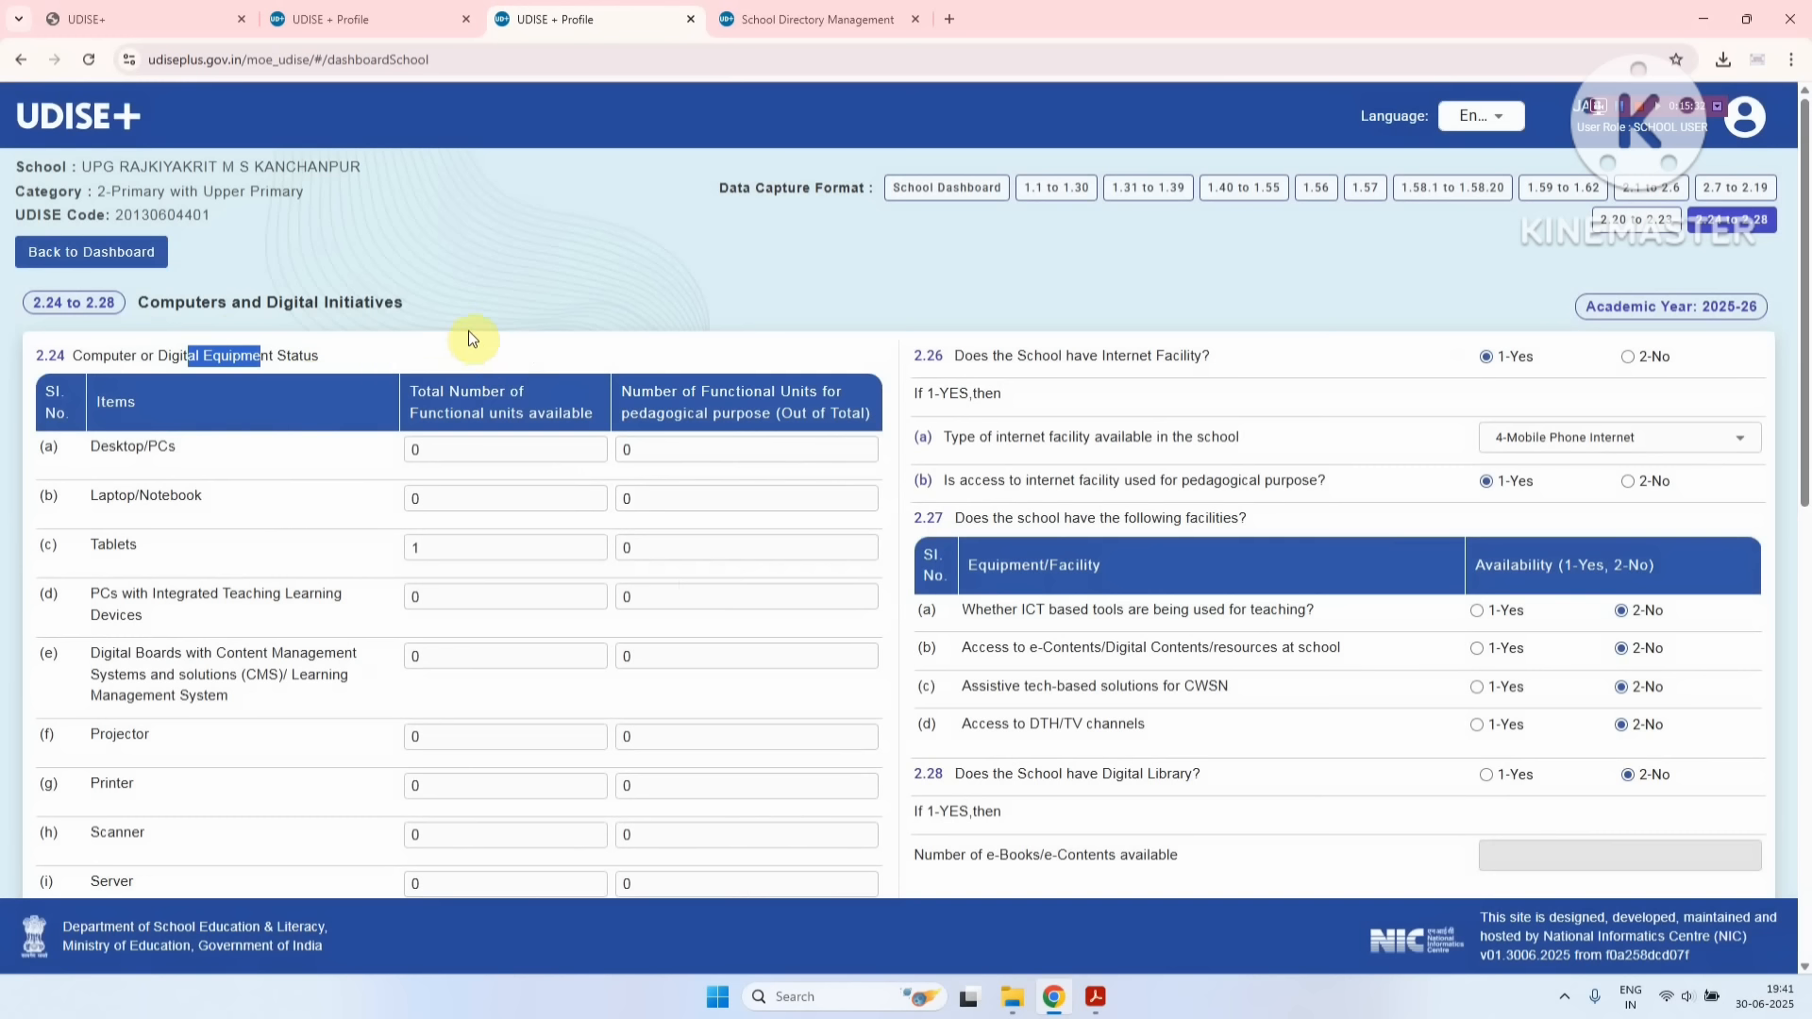
scroll(468, 331, down, 8)
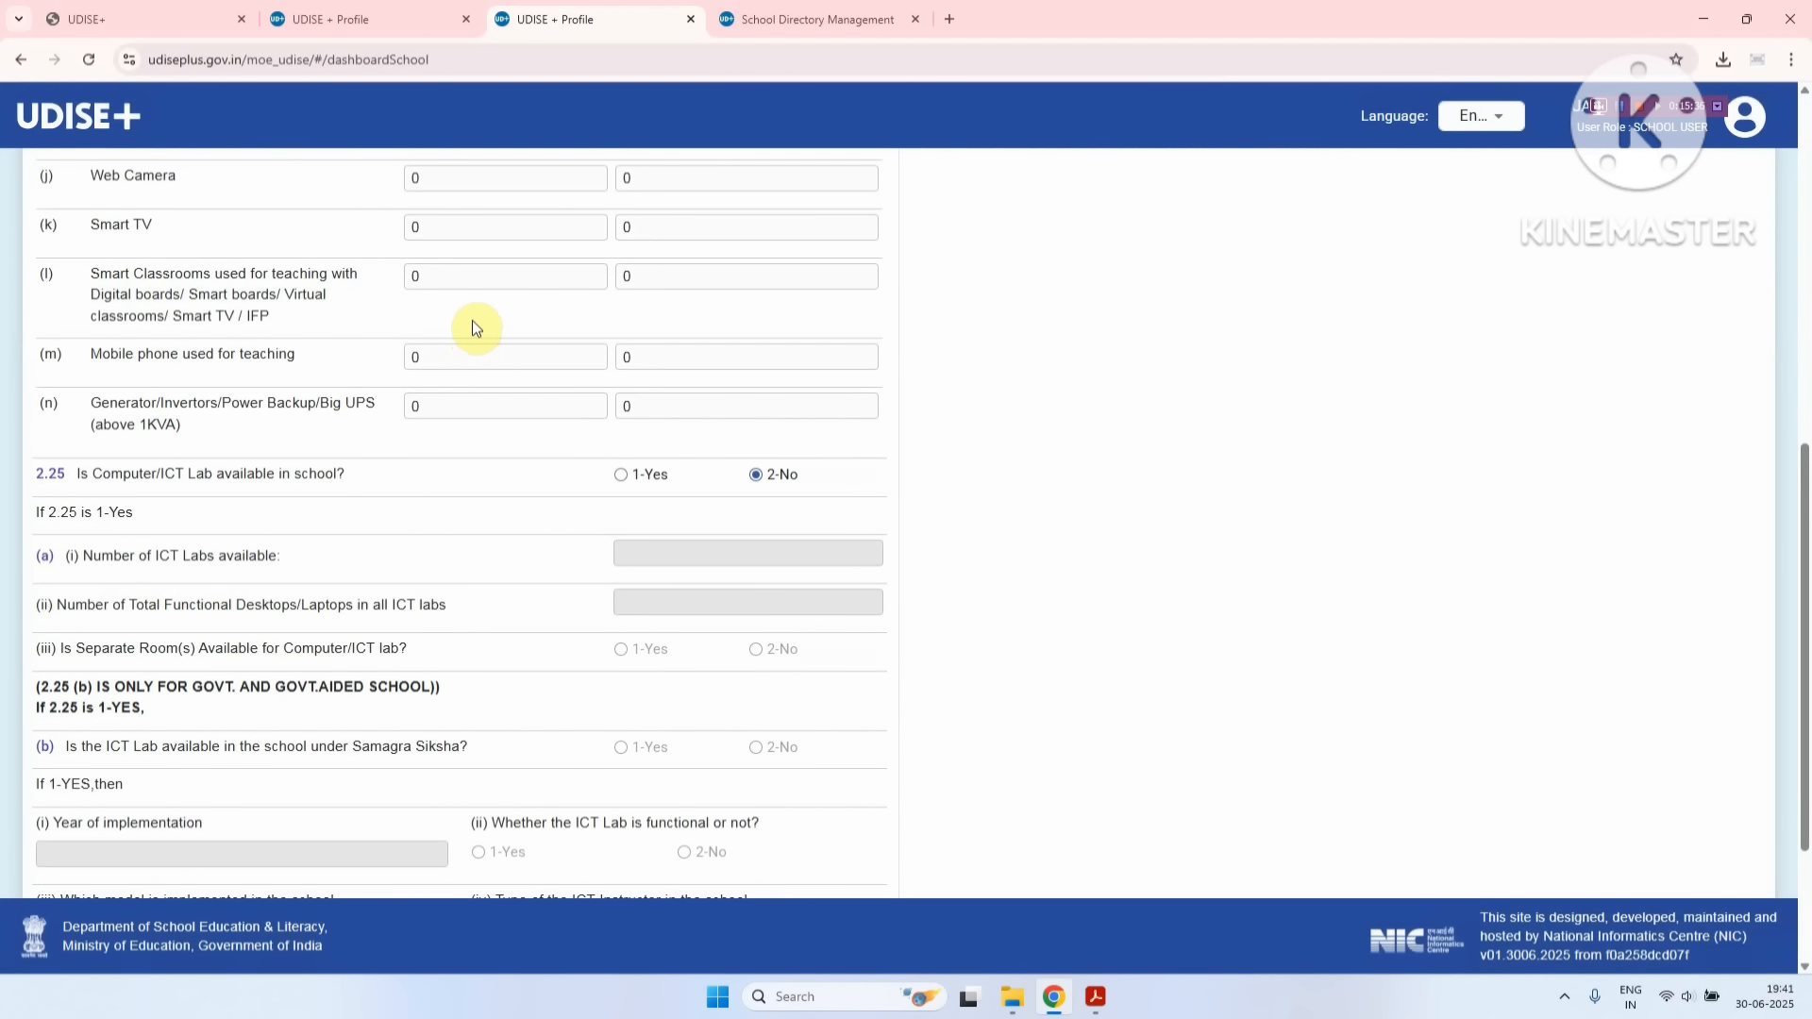
scroll(473, 324, up, 10)
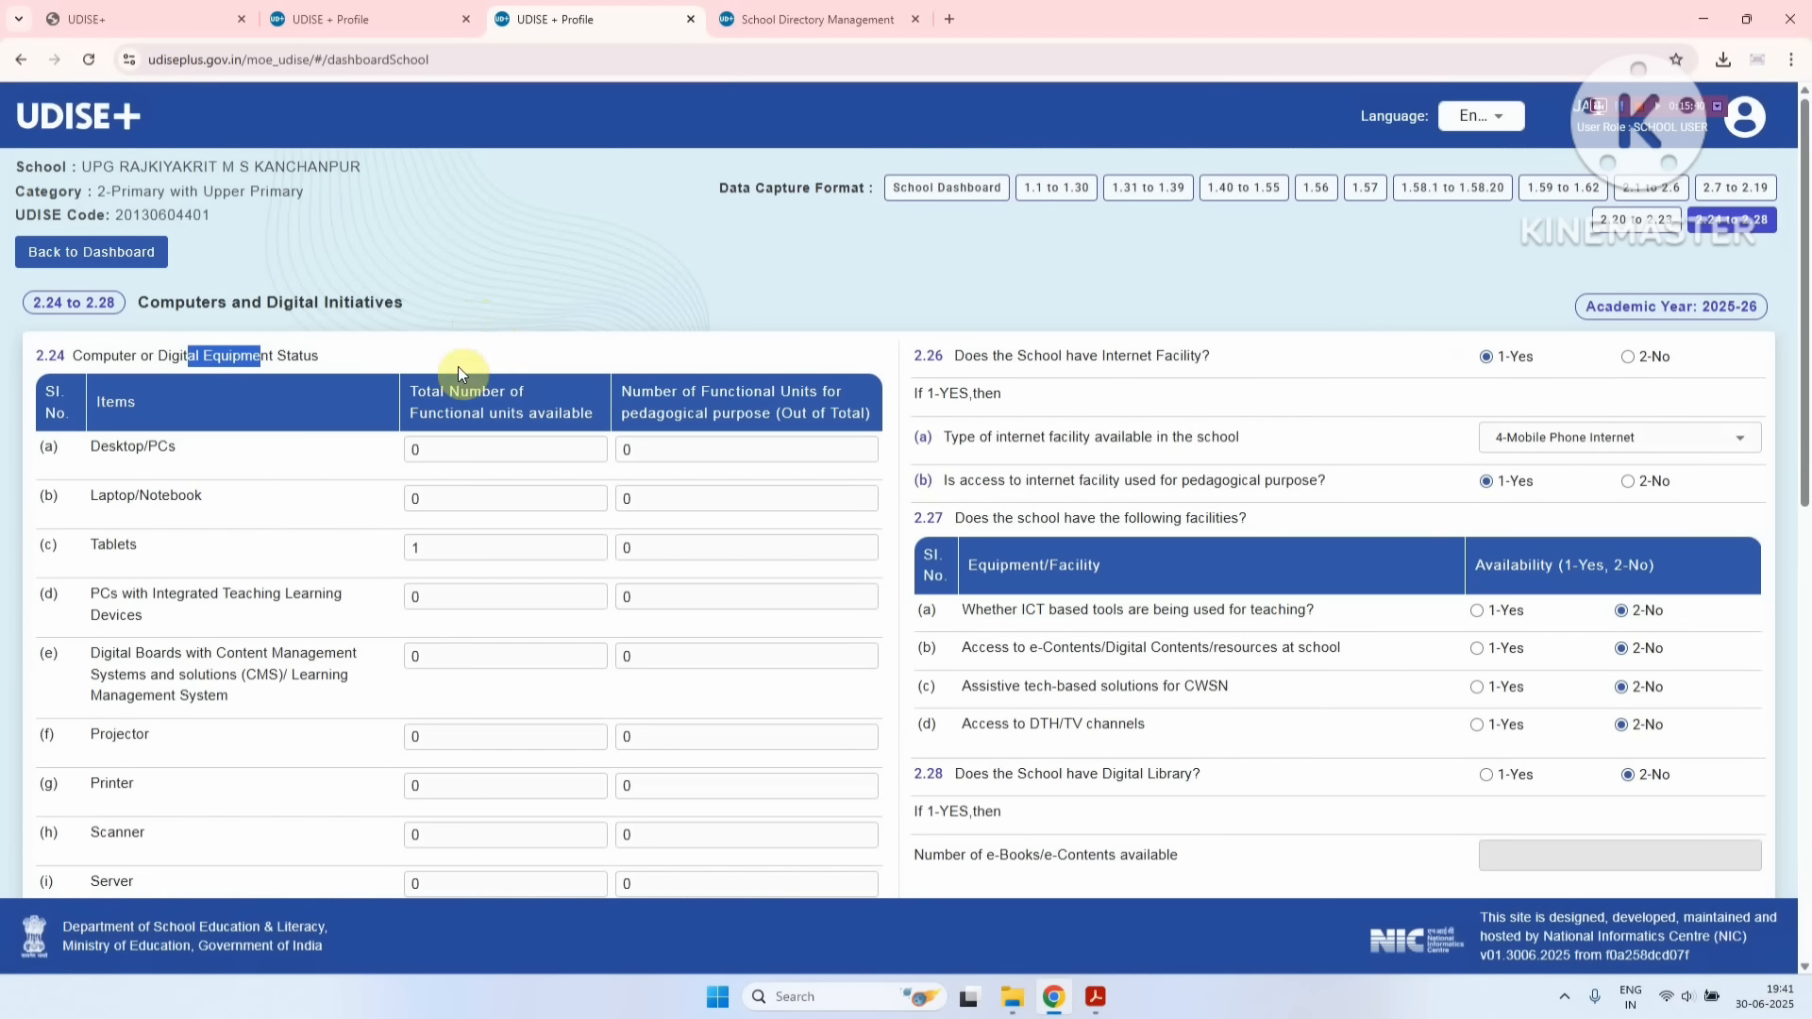
drag(108, 451, 172, 457)
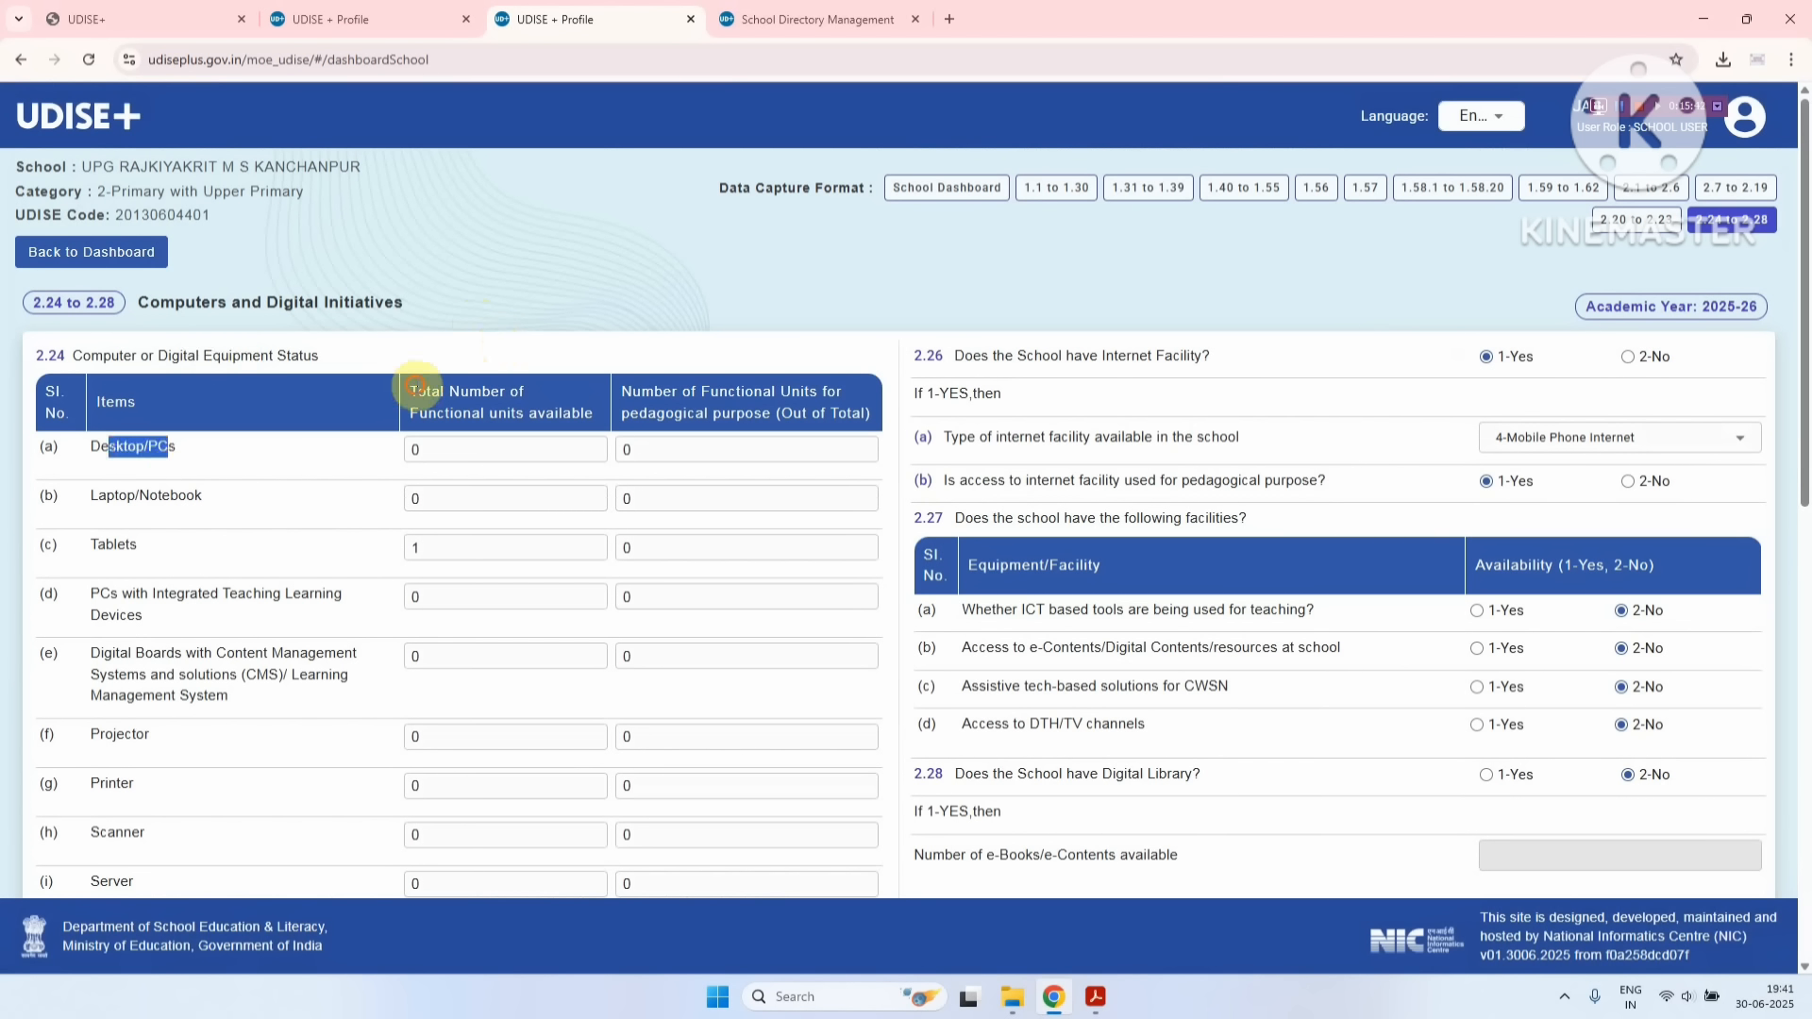
click(415, 385)
drag(413, 386, 574, 421)
- Try 20 total functional Desktop/PCs at 2.24 (a) with 18 and 20 for pedagogical purpose, and reset both fields to 0
click(543, 445)
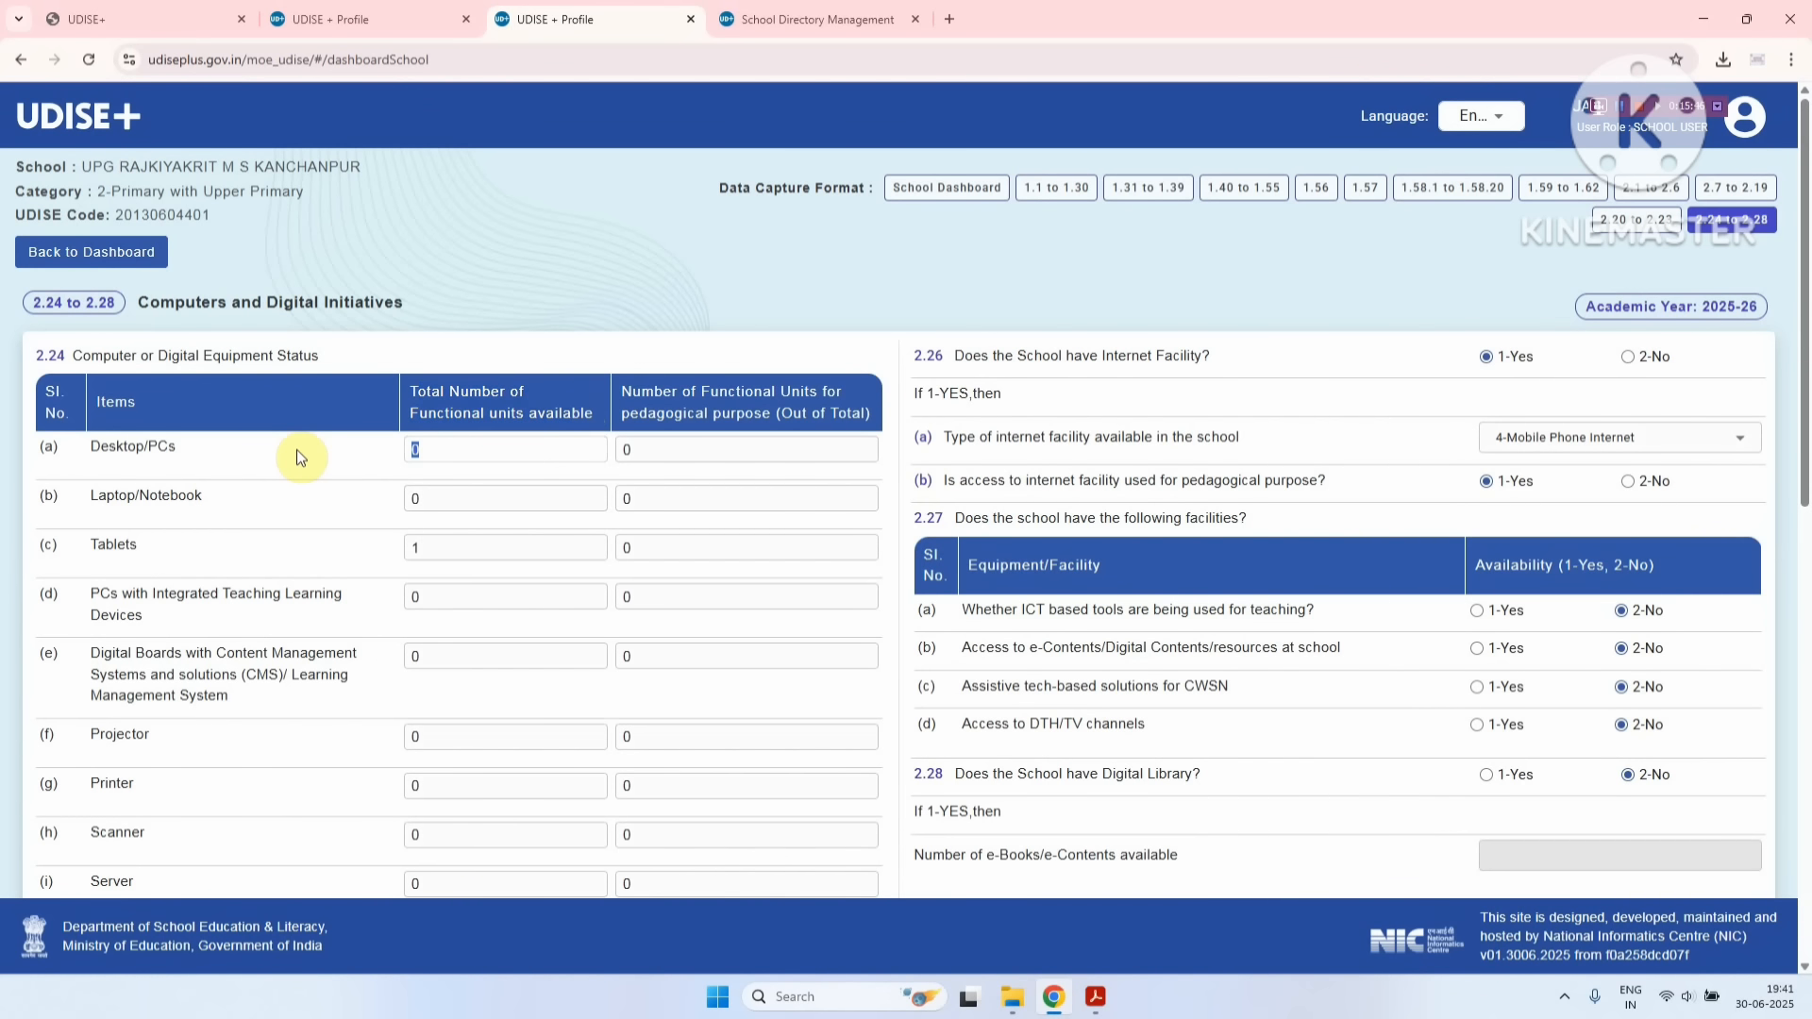
text(20)
drag(697, 442, 498, 502)
text(18)
key(BackSpace)
key(BackSpace)
text(20)
key(BackSpace)
text(0)
drag(459, 449, 403, 451)
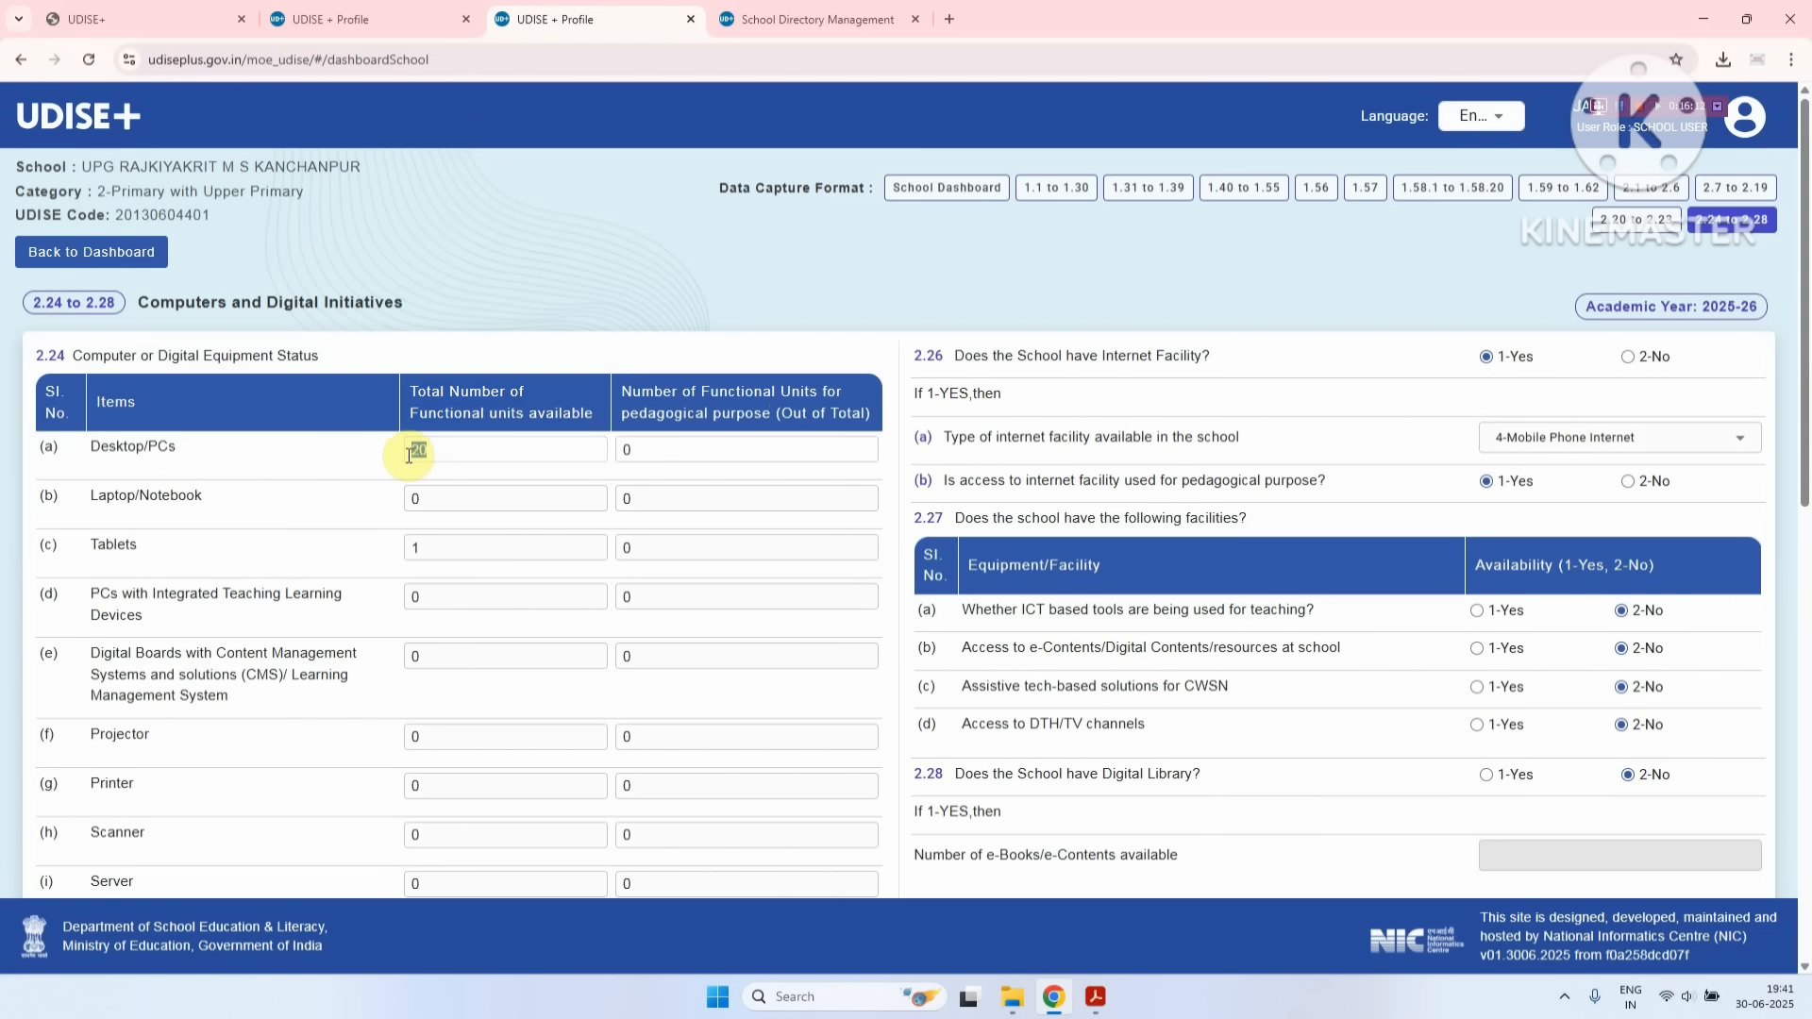
text(0)
- Try 1-Yes for Computer/ICT Lab available at 2.25 and review the follow-up items under (a) and (b)
scroll(357, 572, down, 8)
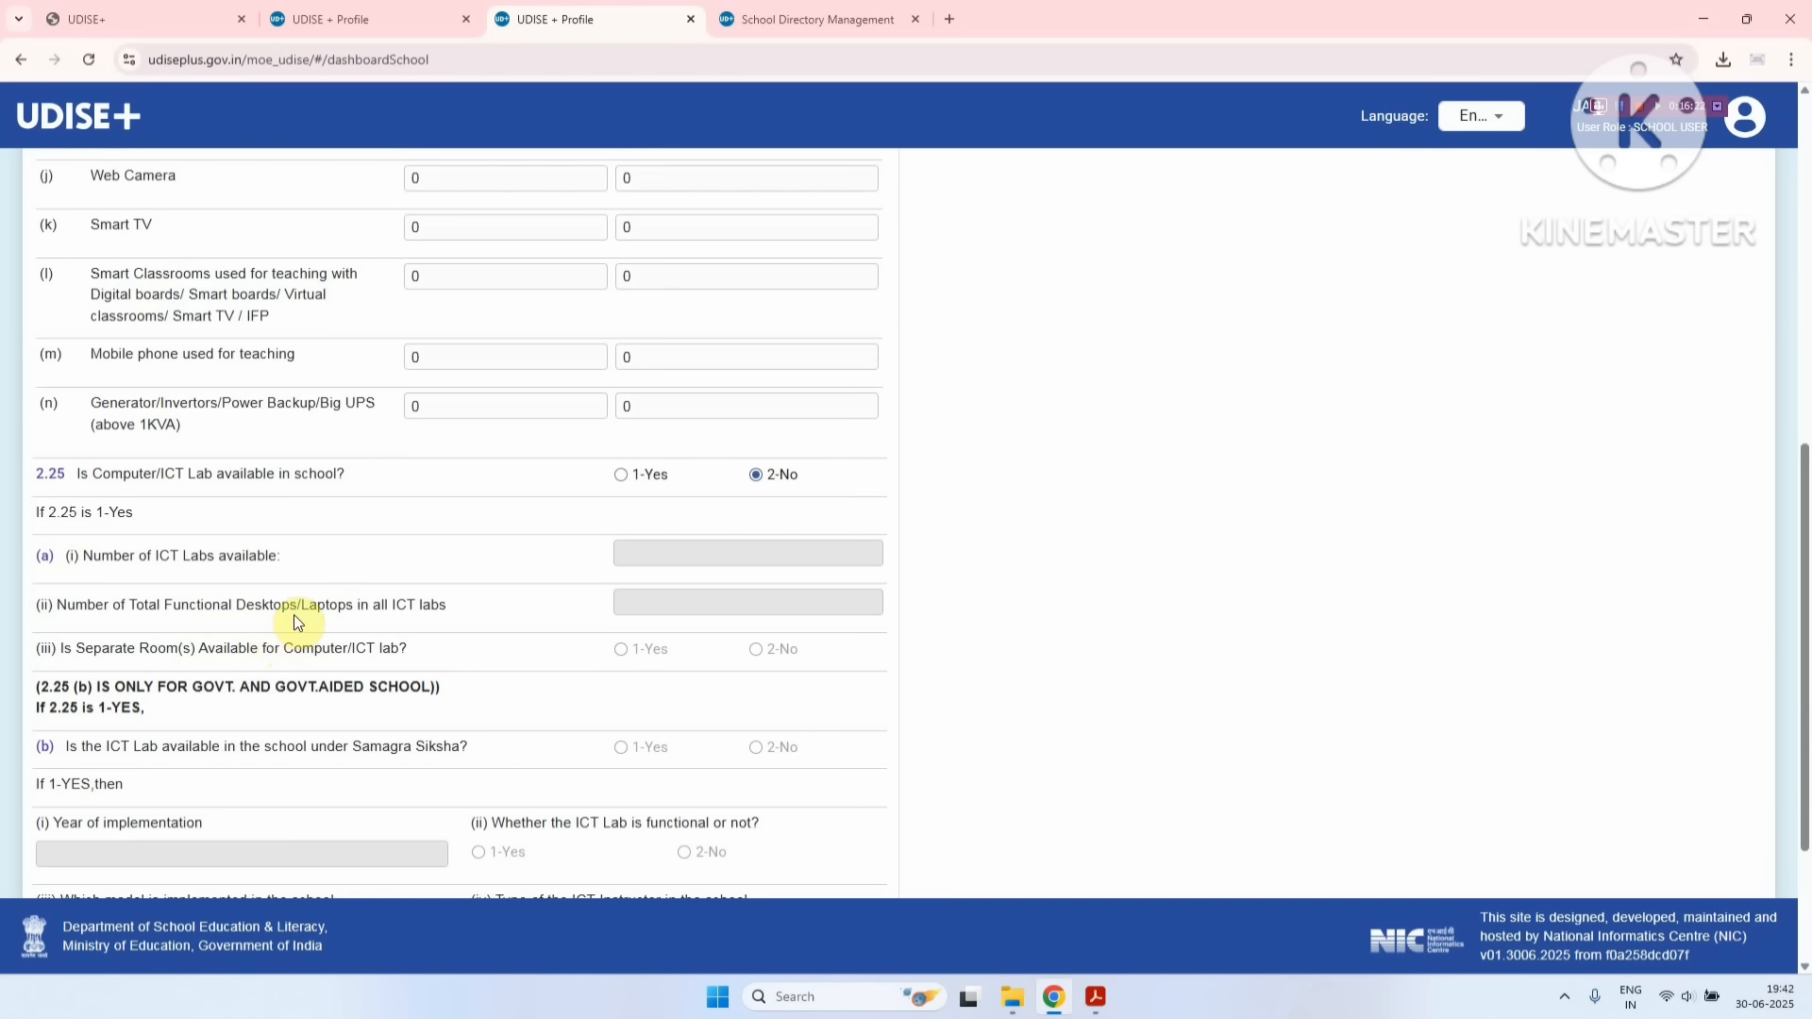
click(621, 486)
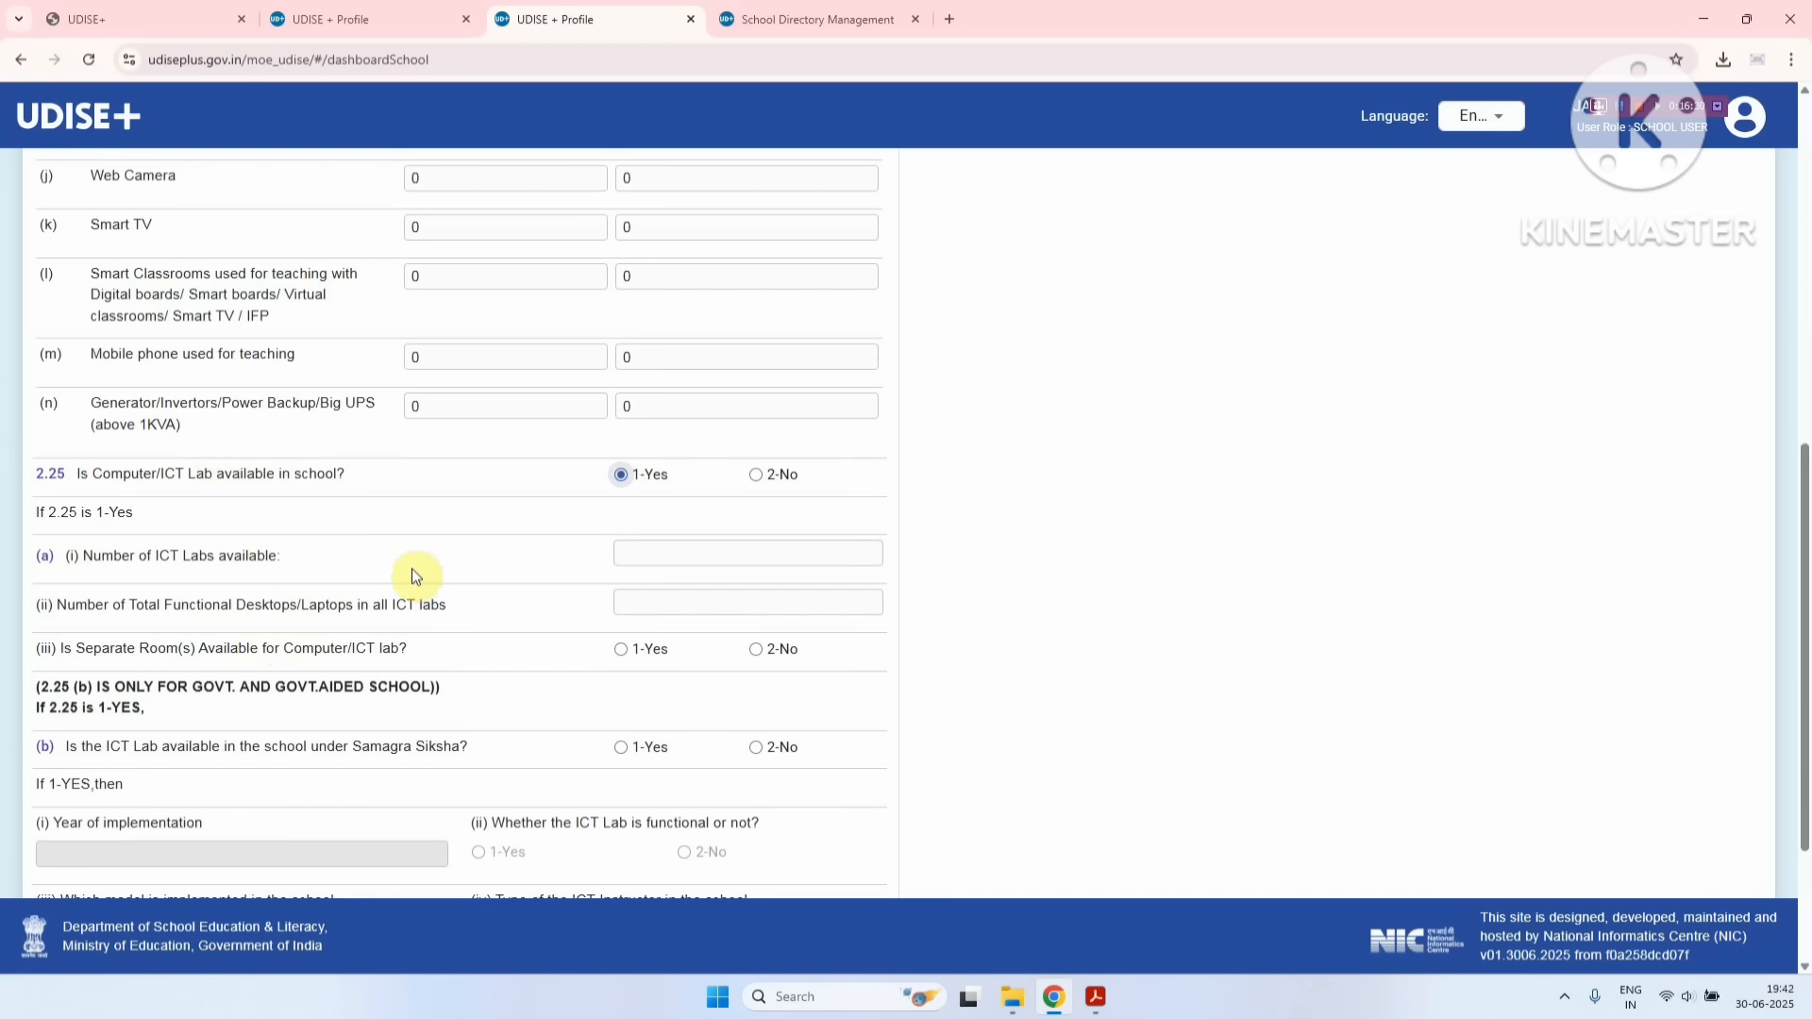
click(631, 547)
click(637, 596)
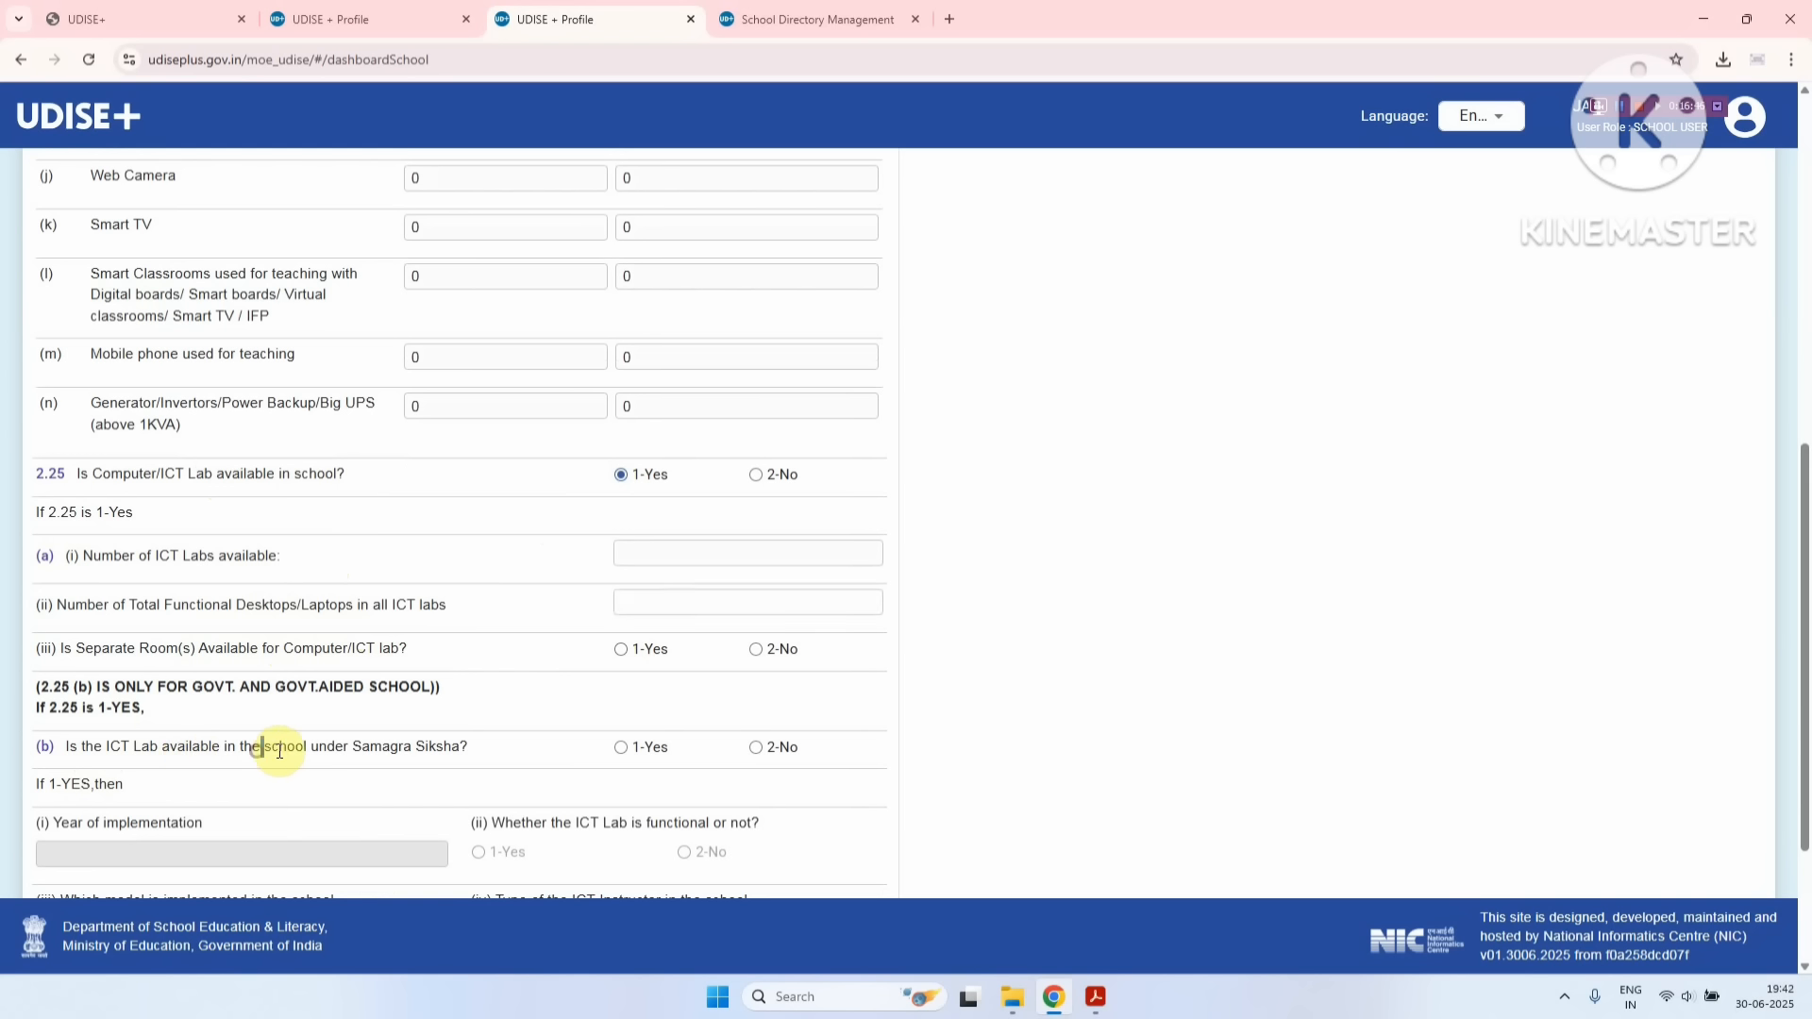
drag(261, 747, 295, 747)
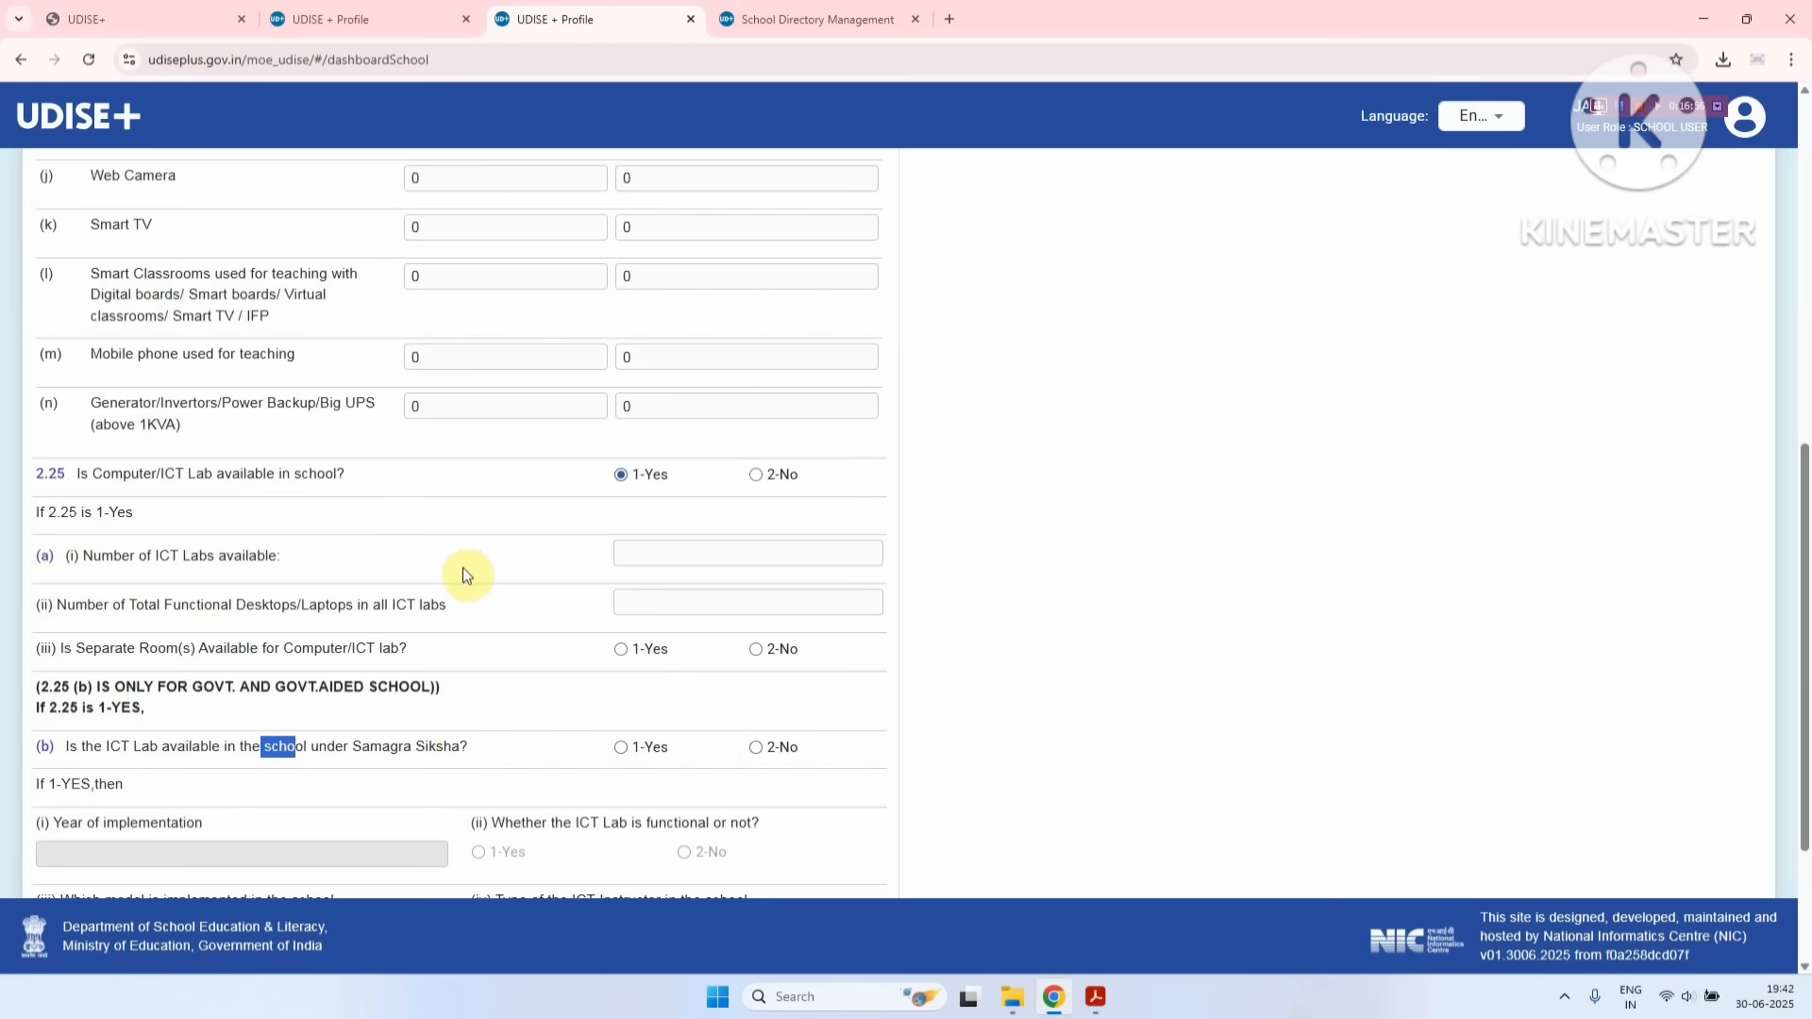
scroll(698, 726, down, 3)
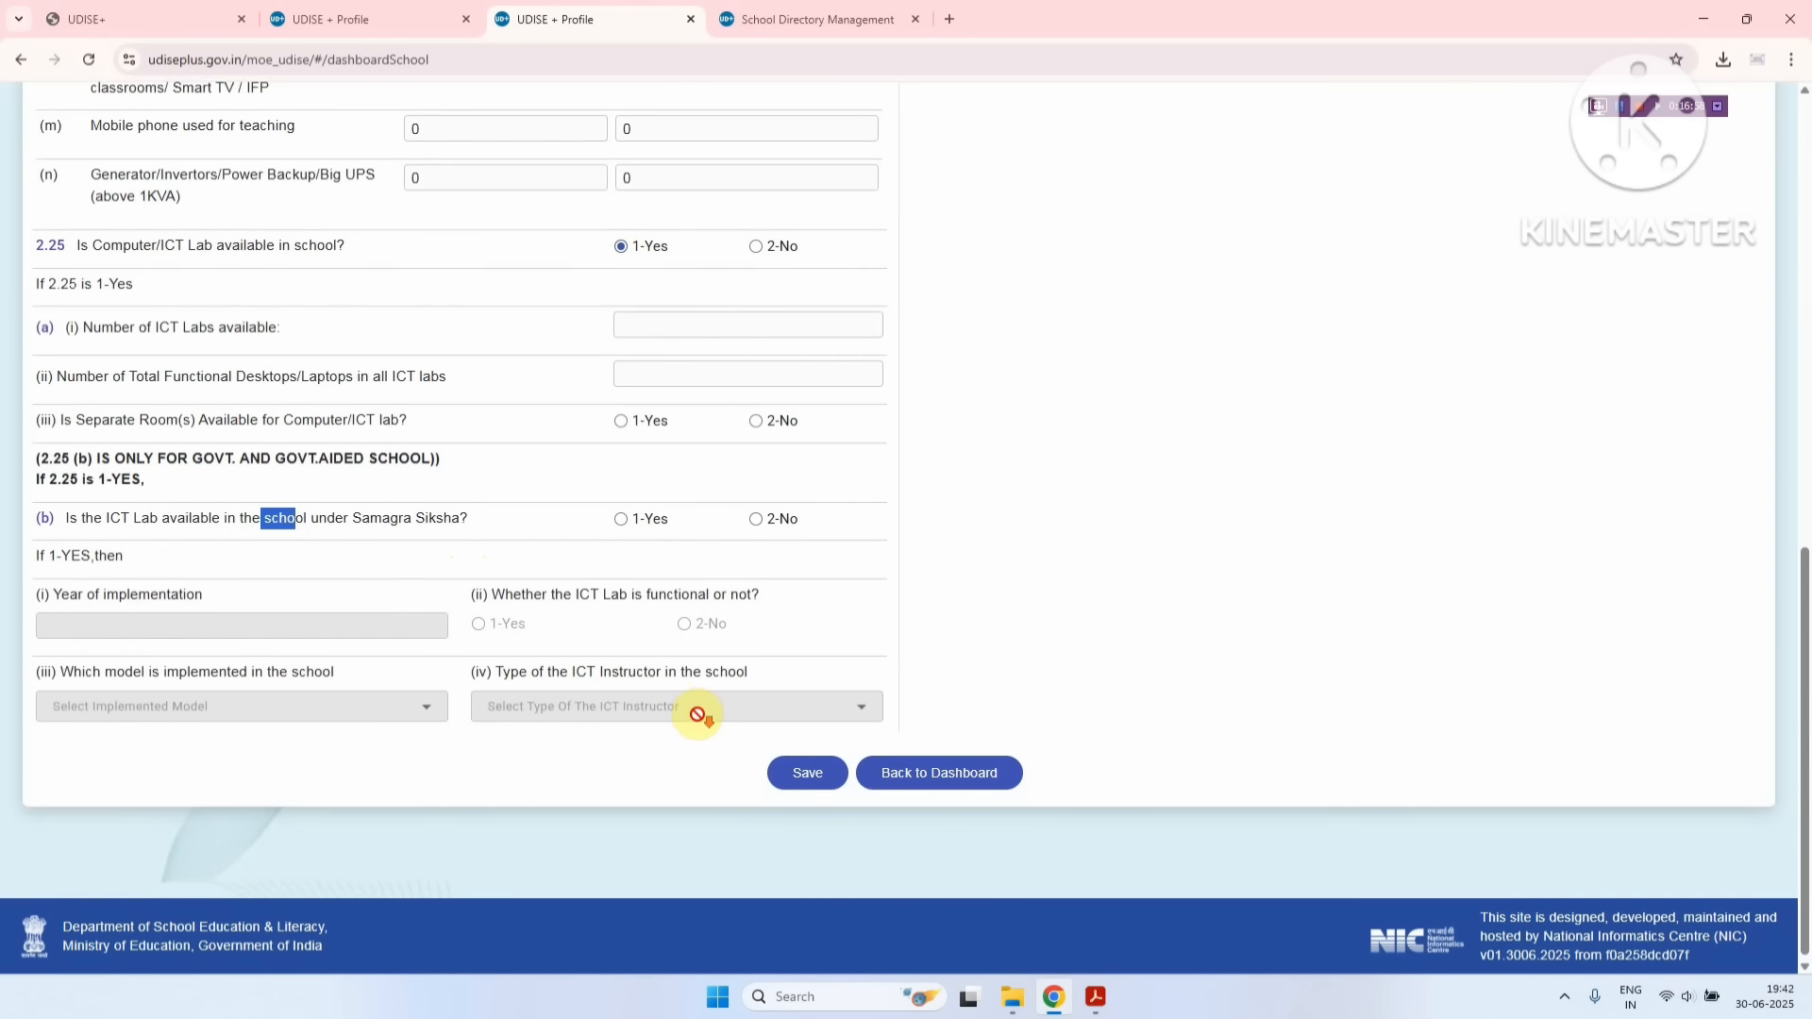
scroll(698, 703, up, 10)
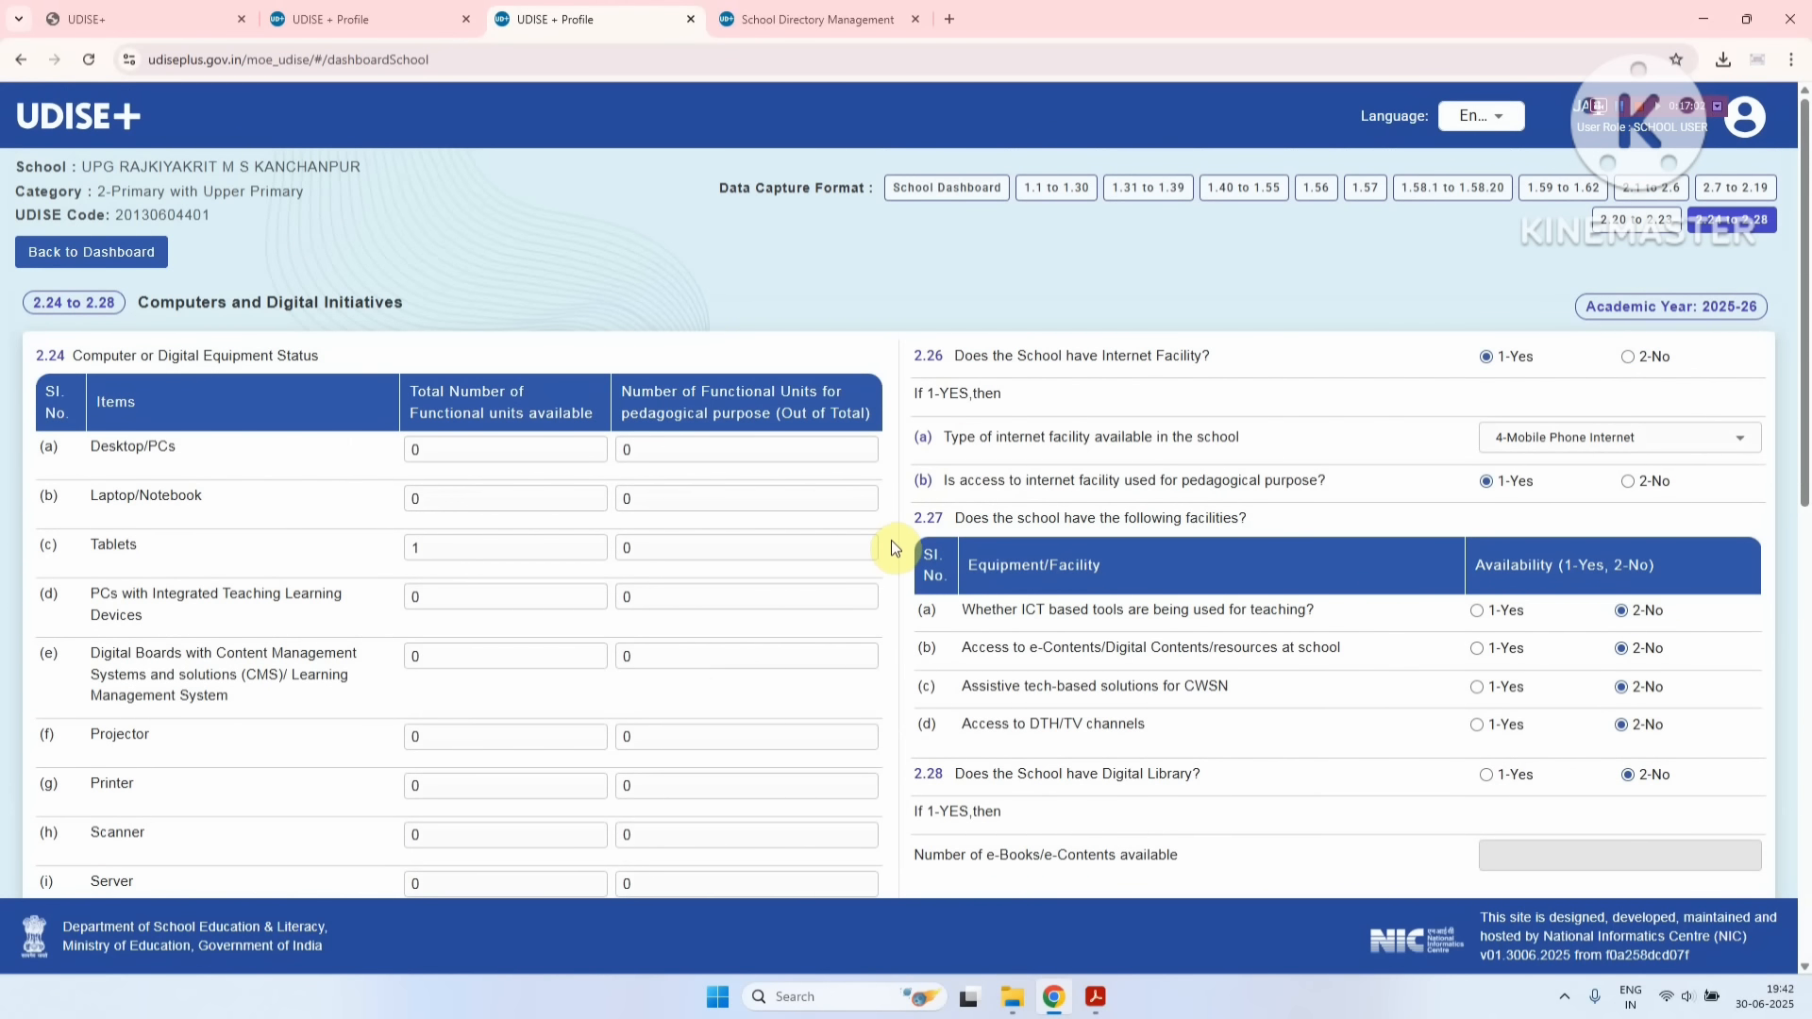
scroll(891, 540, down, 10)
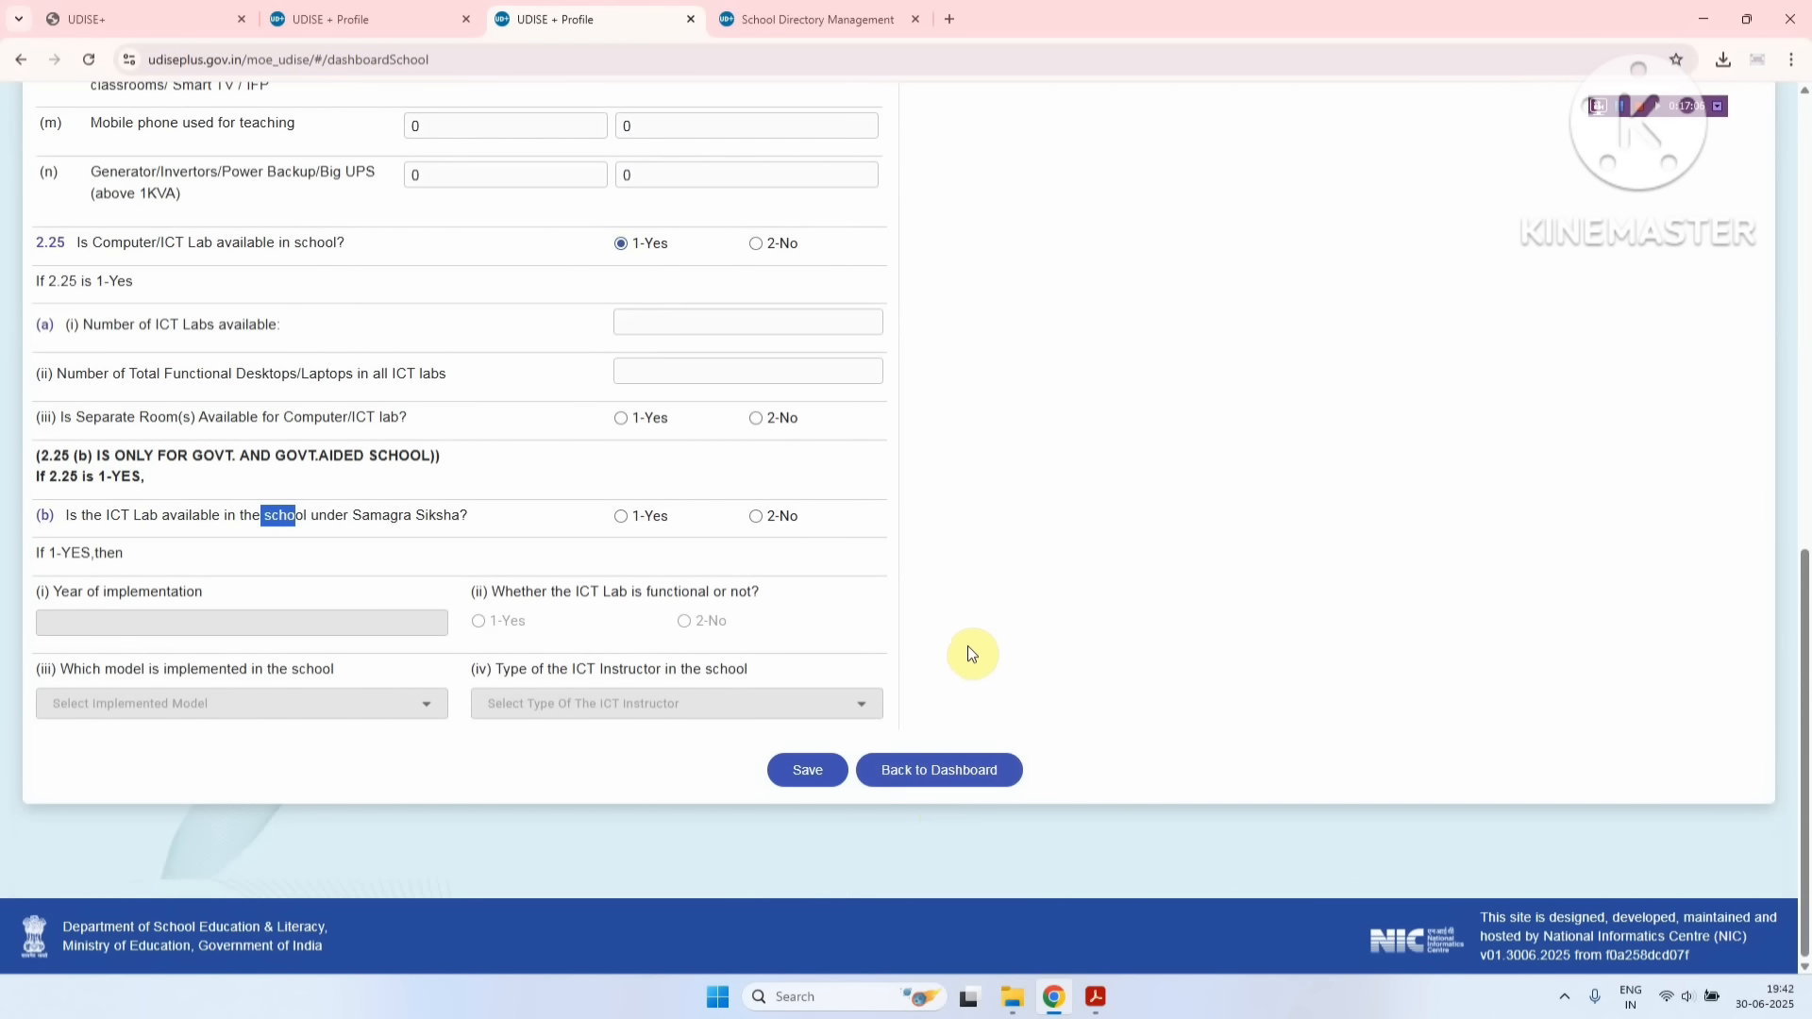
- Return to the School Dashboard without saving the form and review the completion status of all the listed forms
click(896, 783)
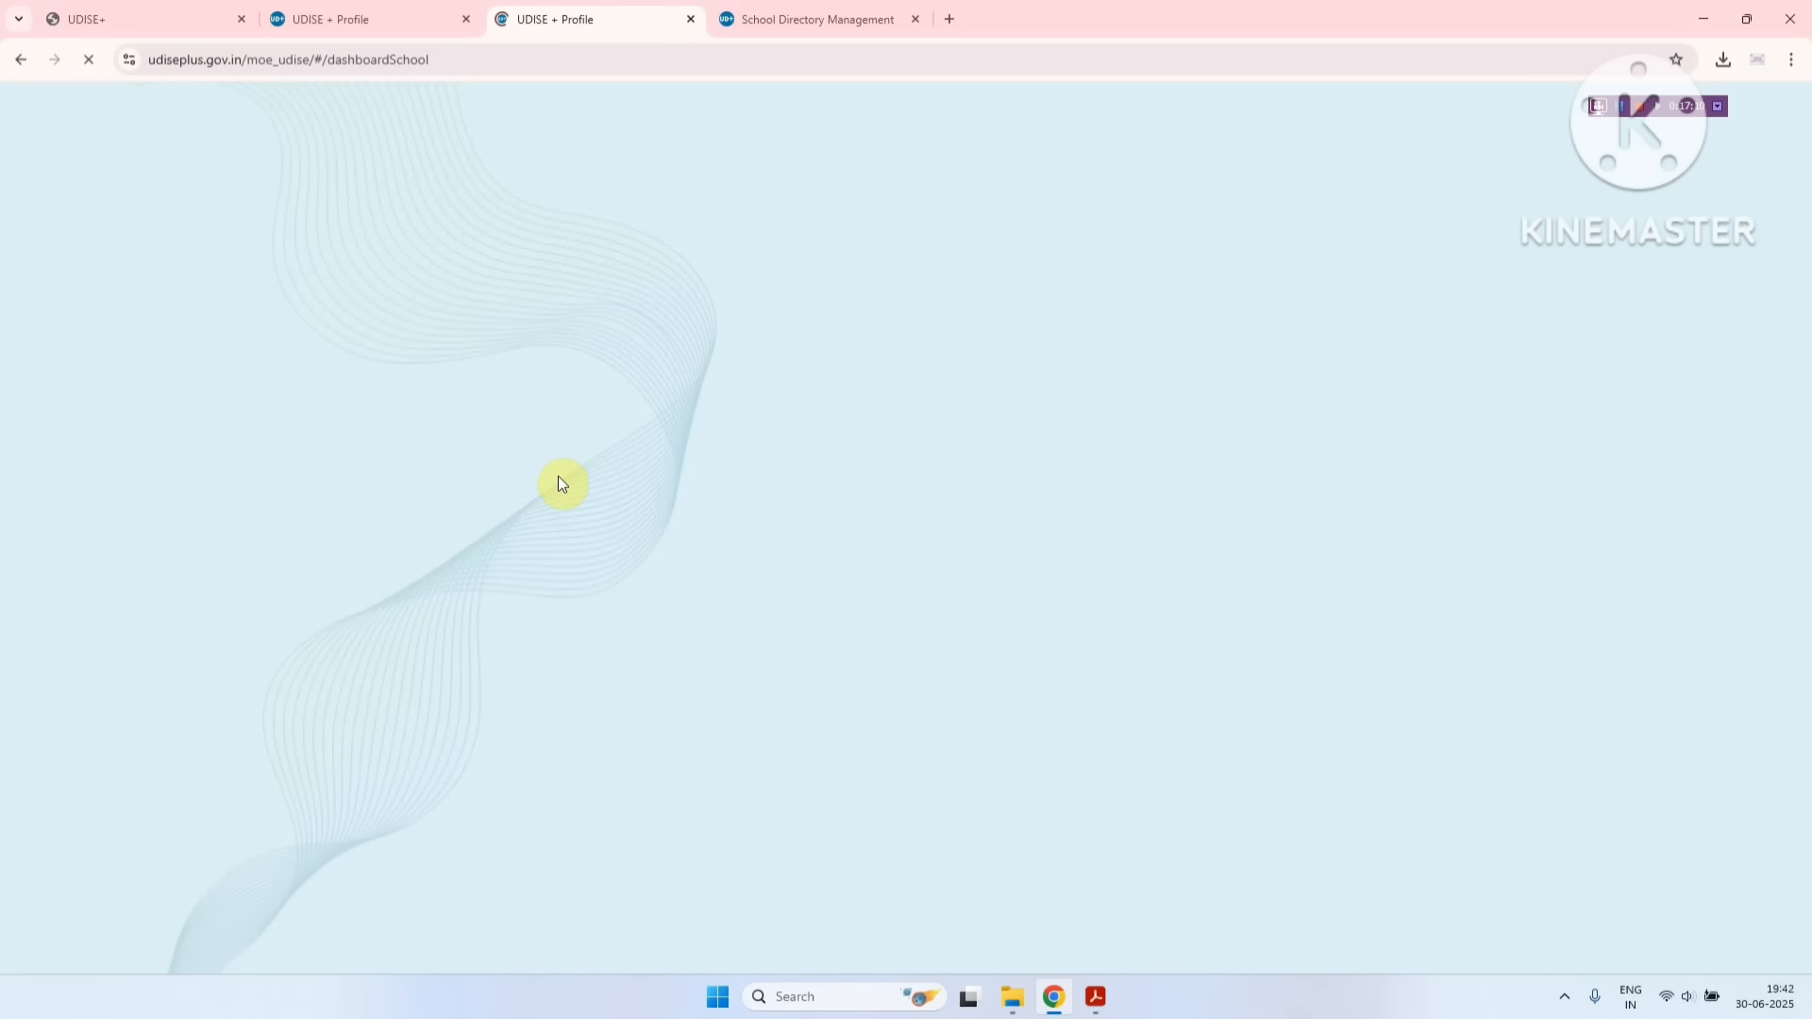
scroll(564, 477, down, 3)
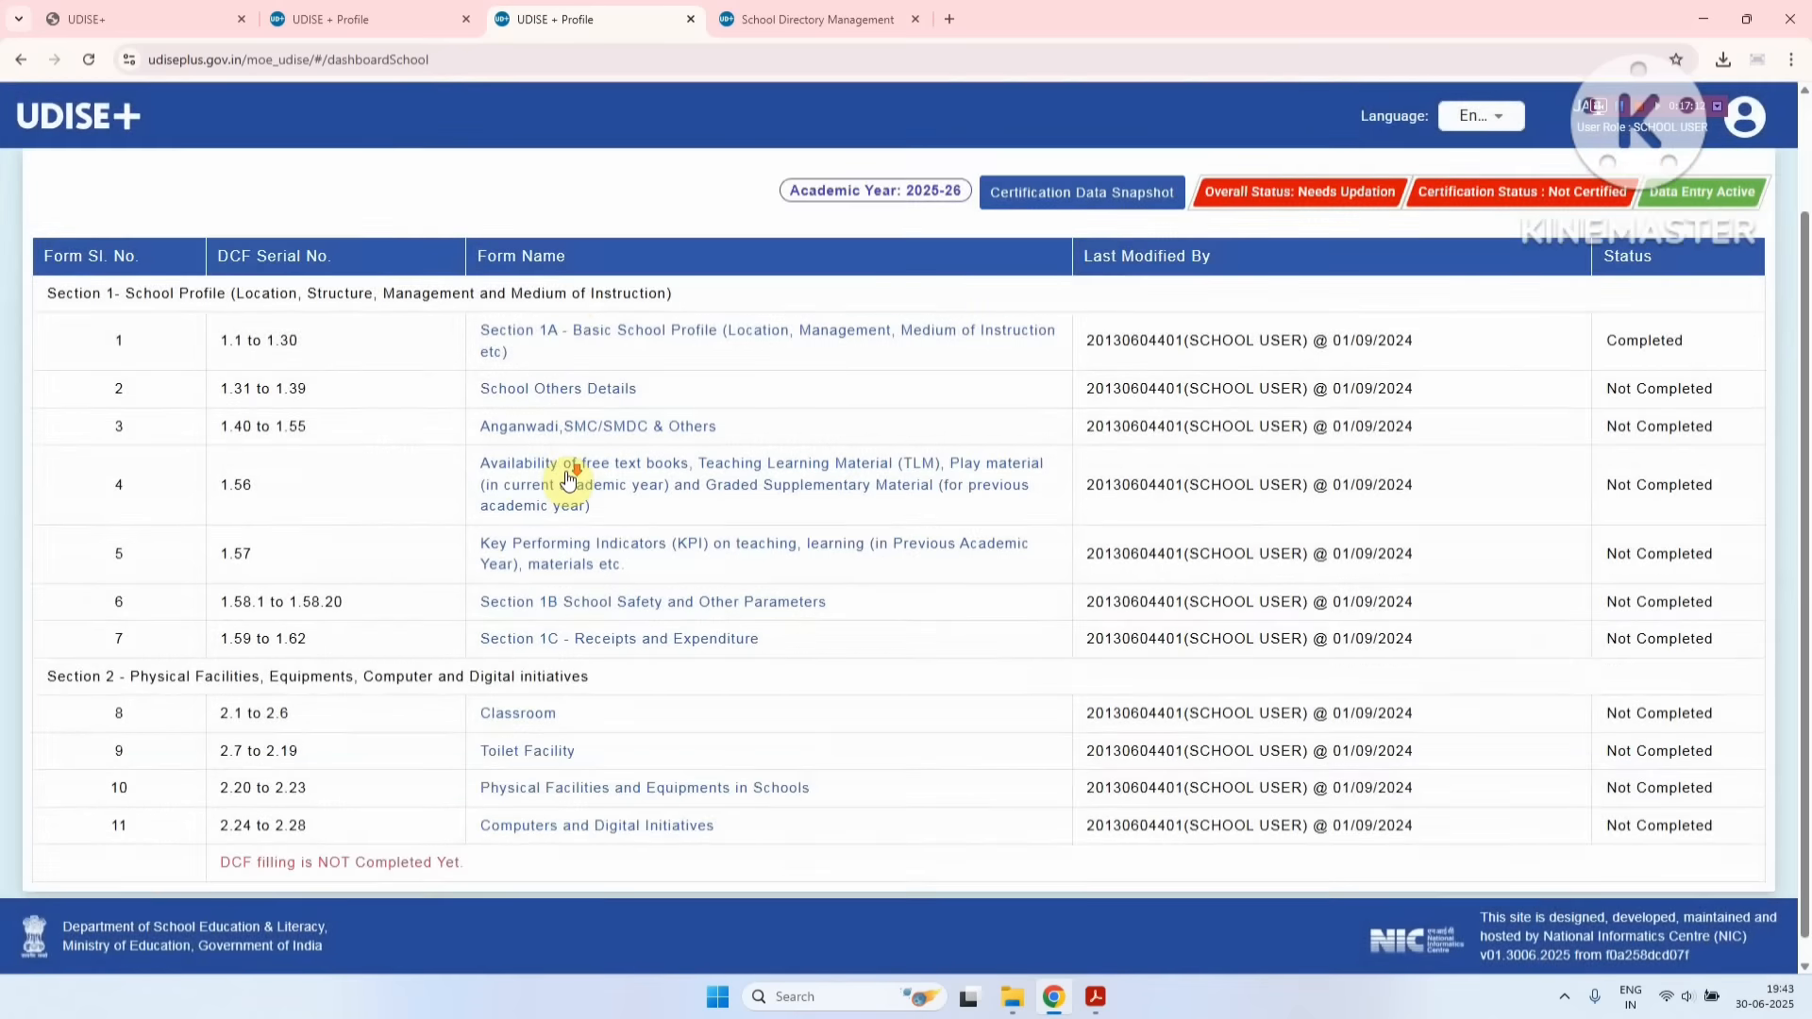
scroll(564, 477, down, 1)
drag(304, 840, 535, 844)
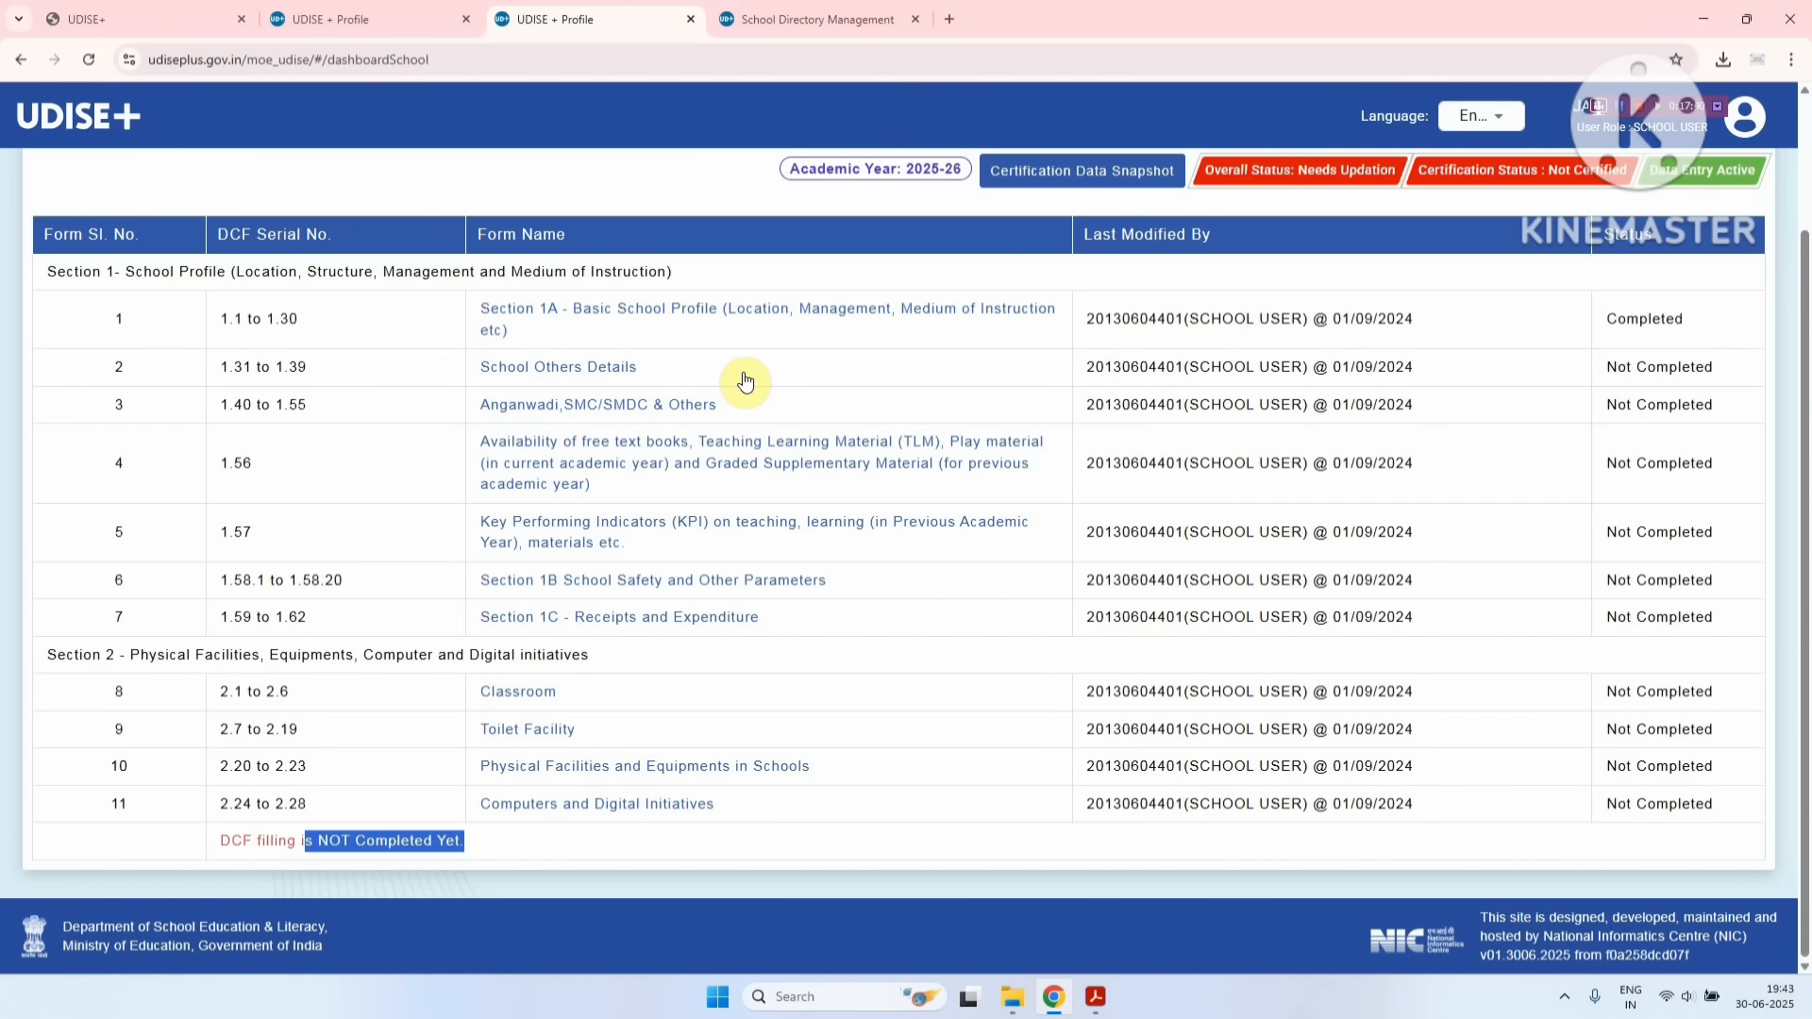
scroll(872, 313, up, 1)
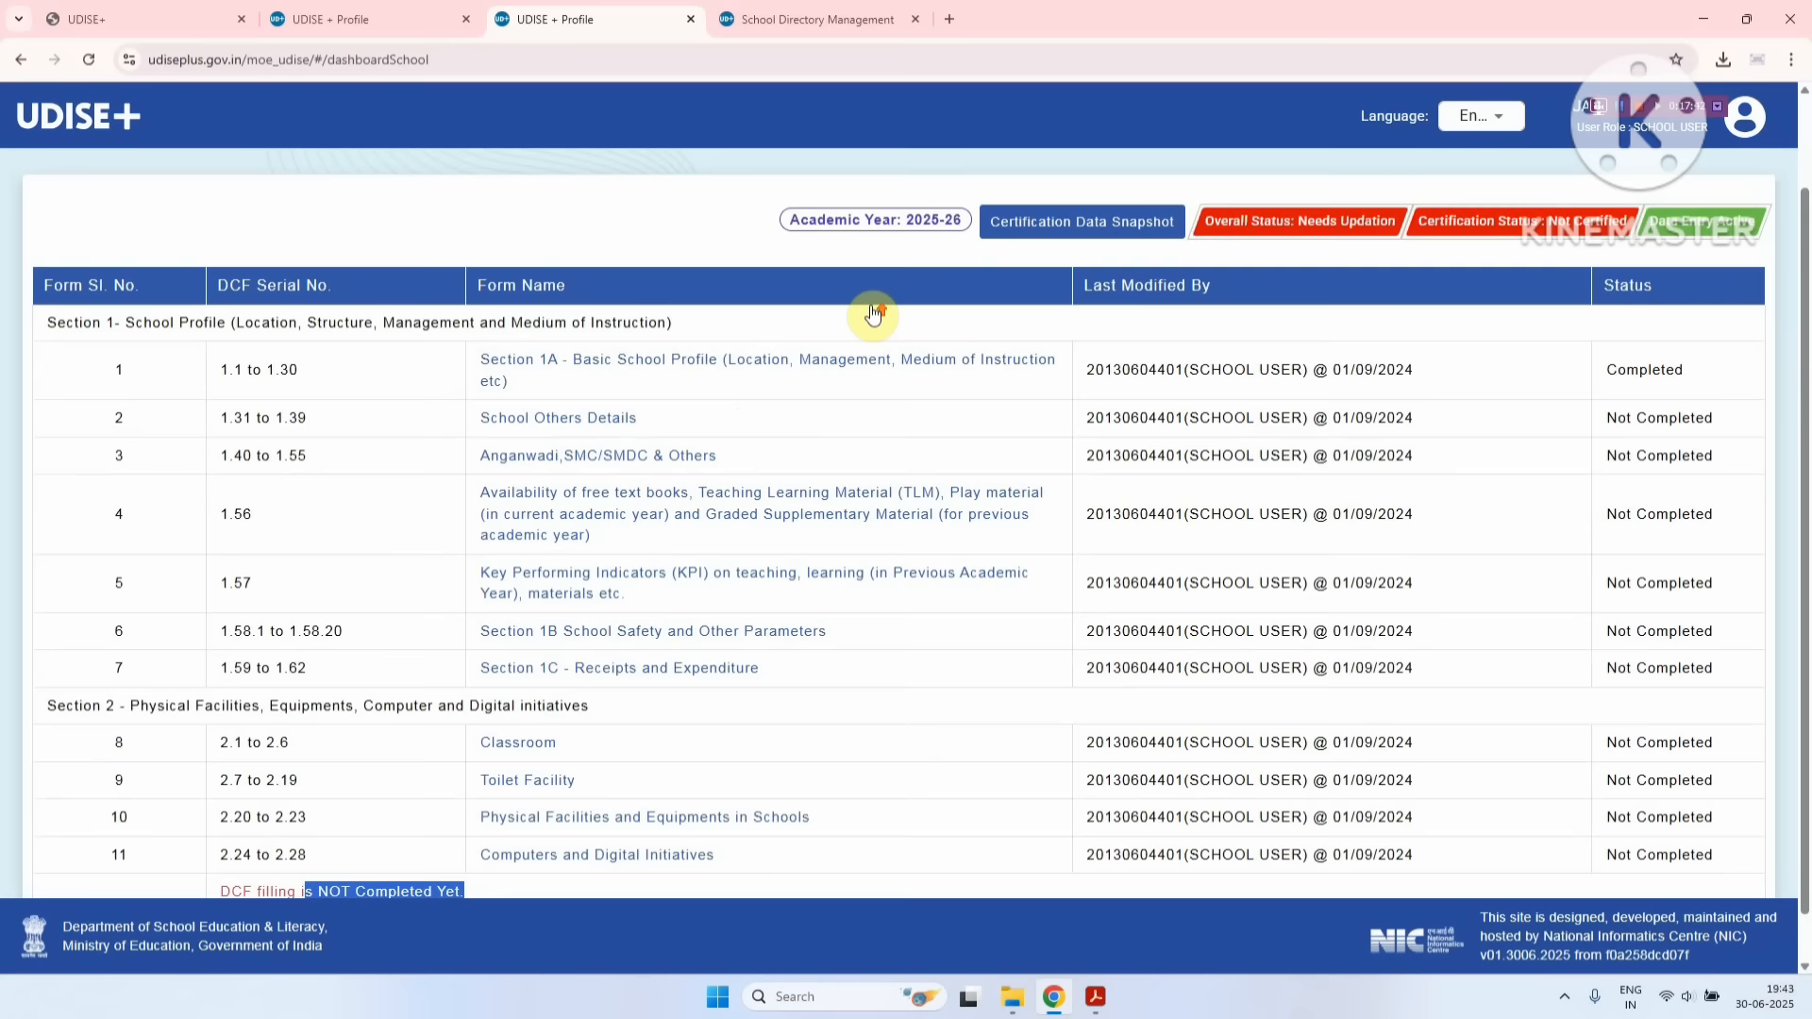
scroll(873, 313, up, 2)
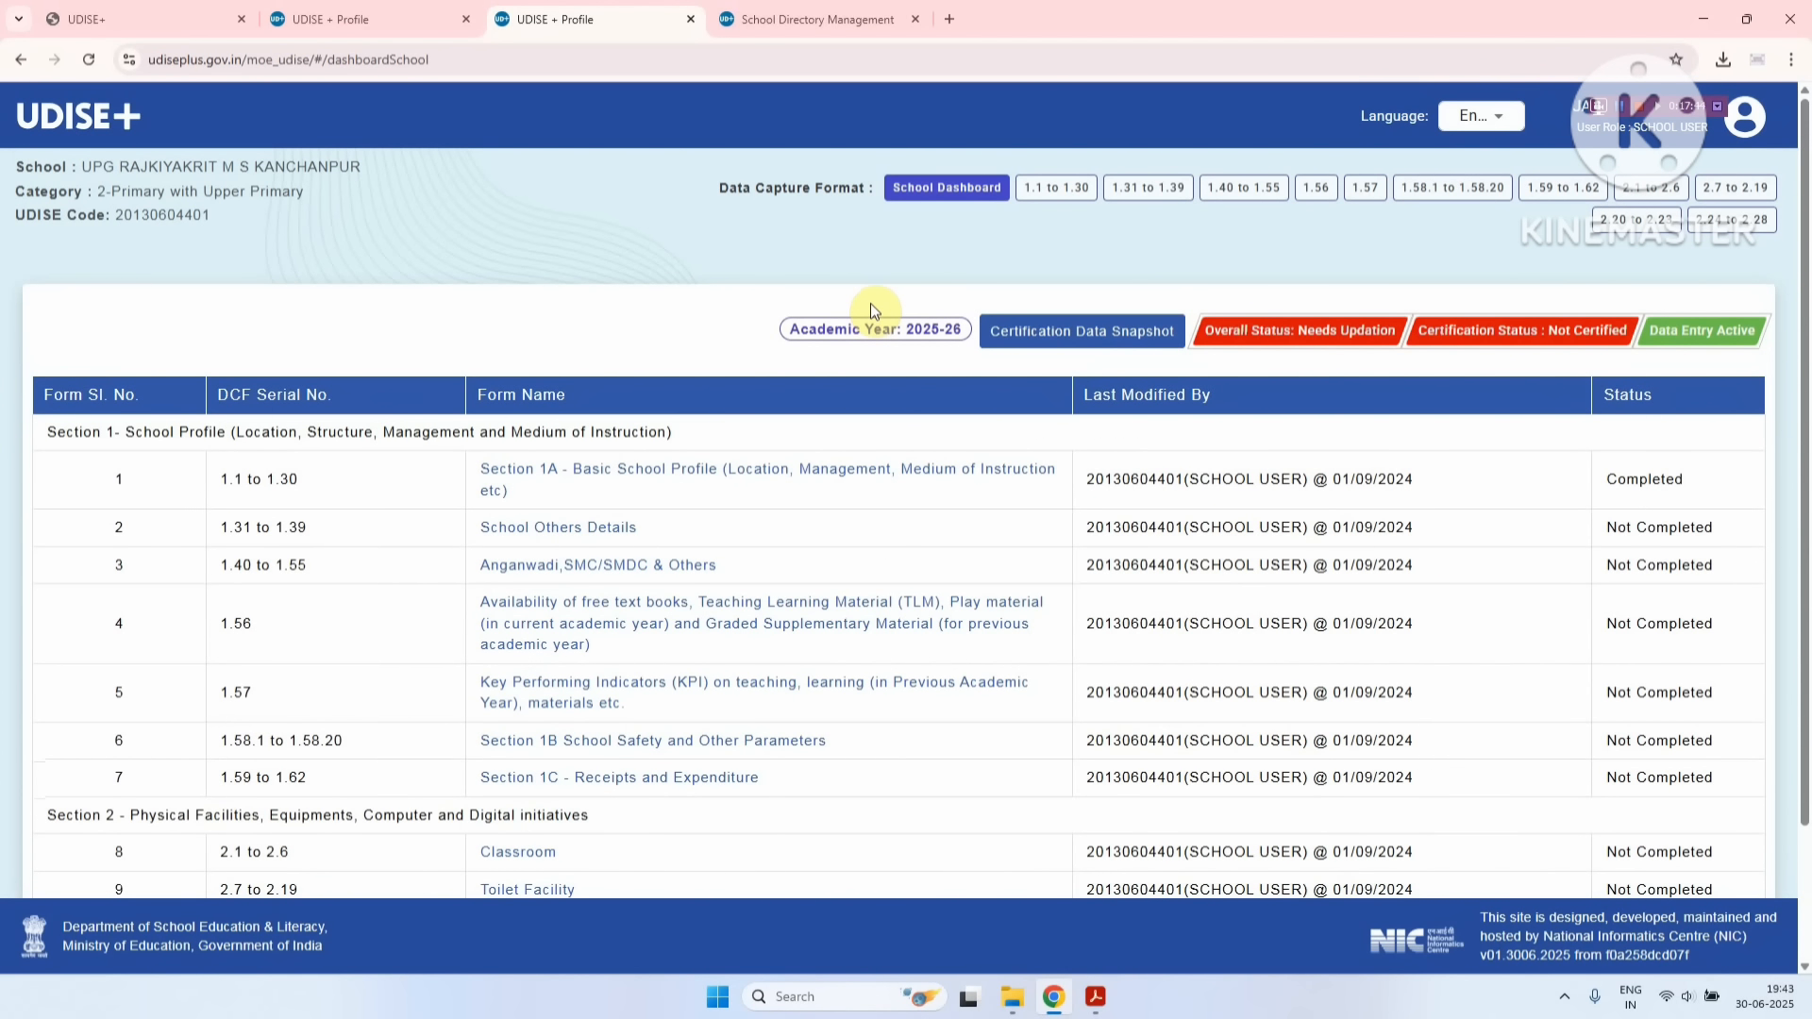